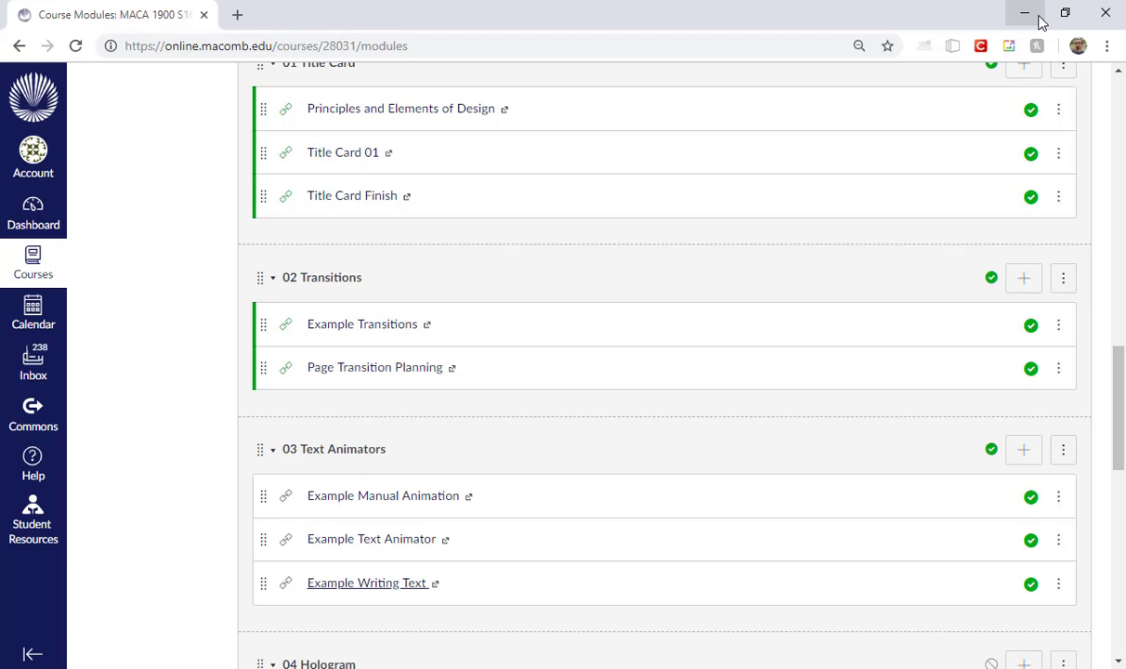
# Retitle the layered animation link in the 00 AE Basics module as "Accent Animation - Added Sroke".
pyautogui.scroll(7, 510, 353)
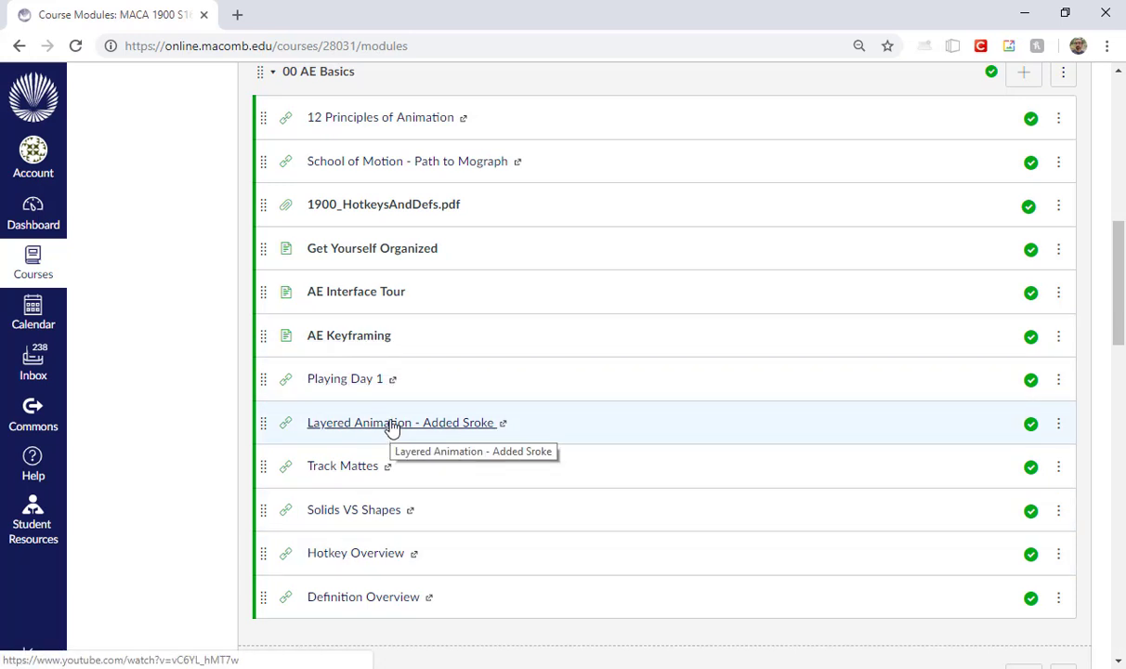
pyautogui.click(1058, 424)
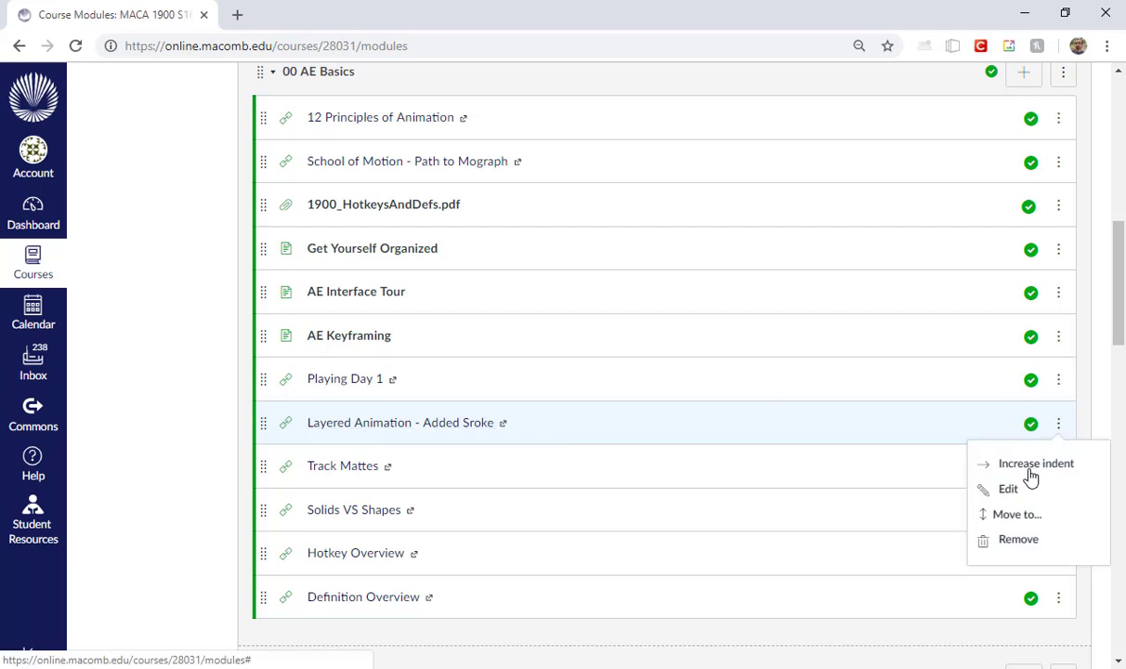
pyautogui.click(1027, 490)
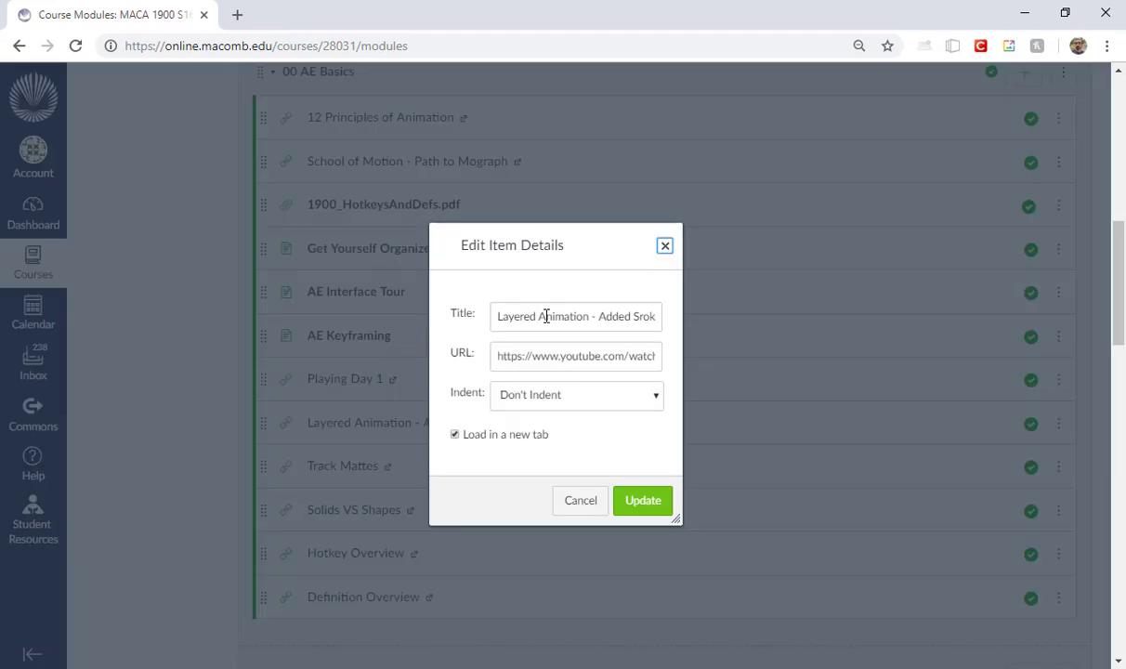
pyautogui.moveTo(544, 315); pyautogui.dragTo(344, 334)
pyautogui.write('Ac')
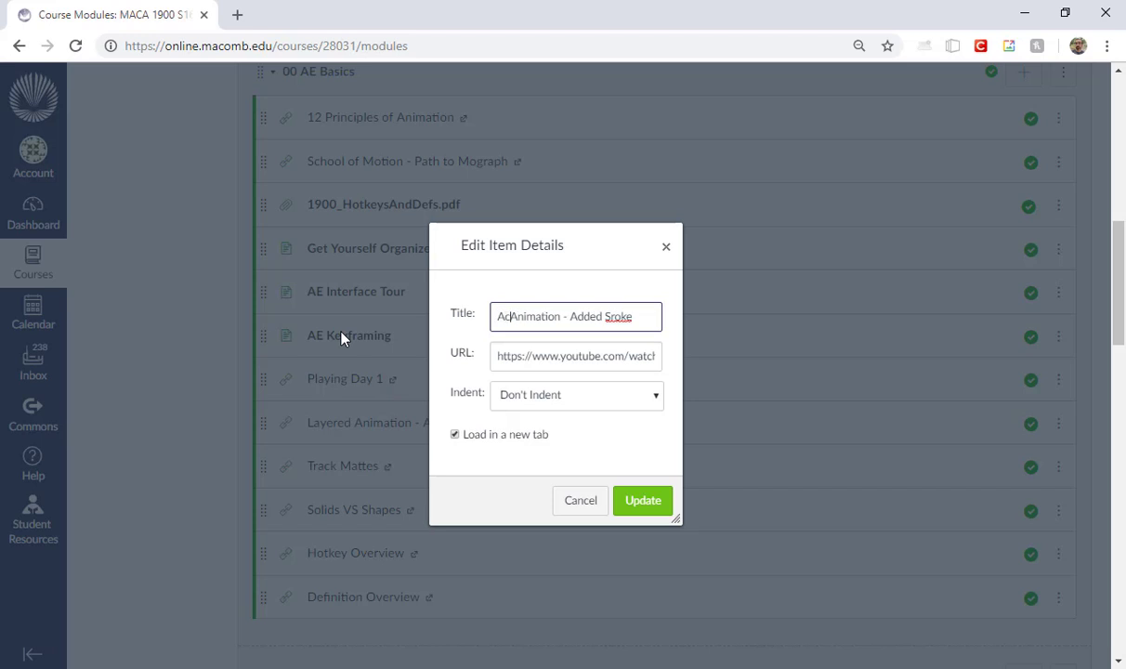
pyautogui.write('cent')
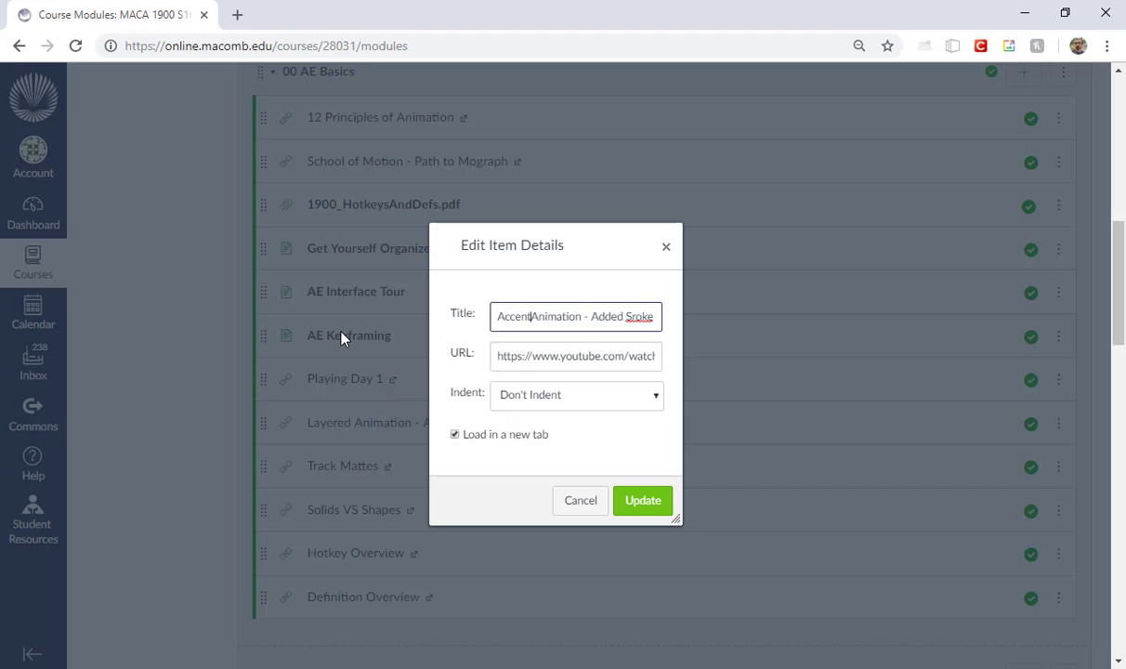
pyautogui.click(643, 501)
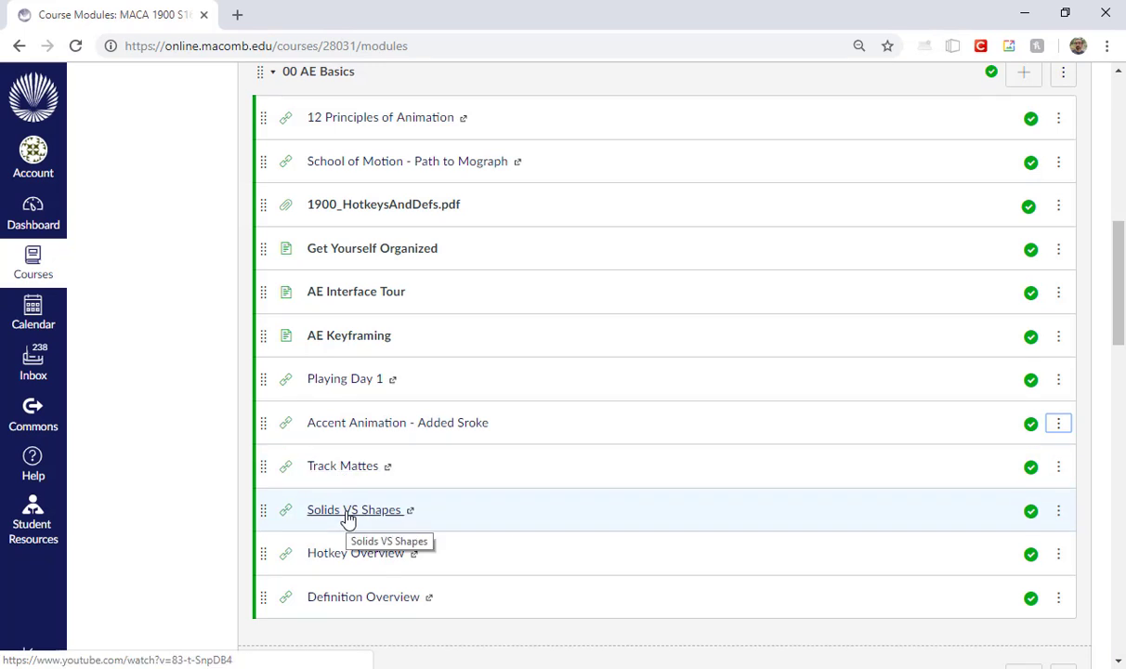
# Check the 00 AE Basics items and open the course's Quizzes page.
pyautogui.scroll(-2, 346, 518)
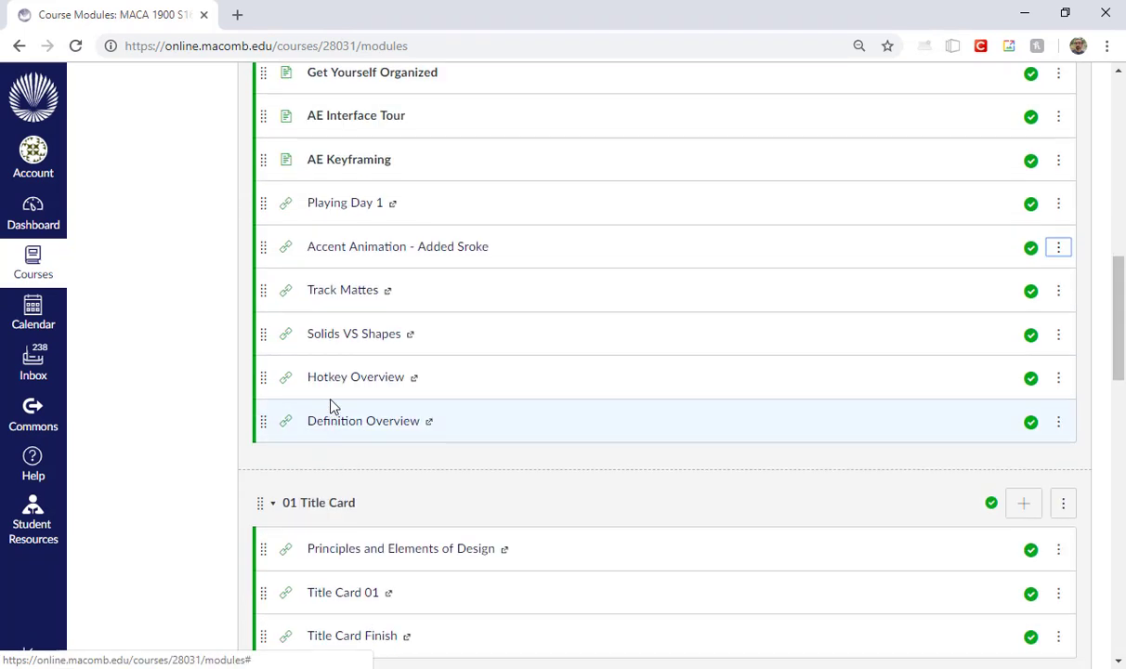
pyautogui.scroll(9, 214, 382)
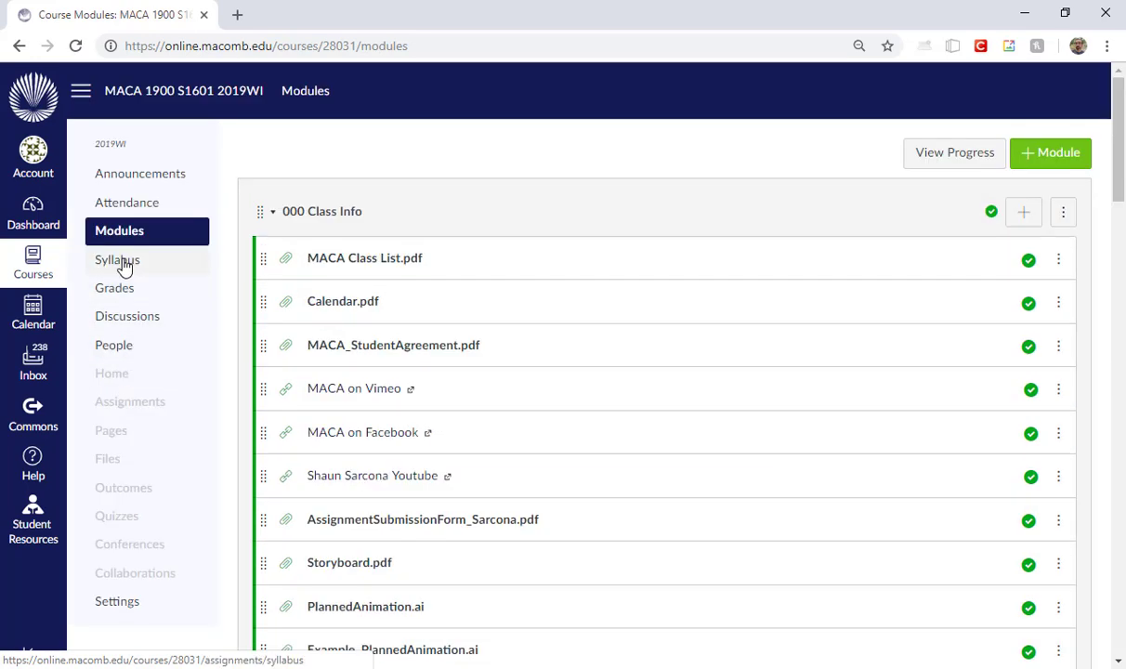
pyautogui.click(149, 516)
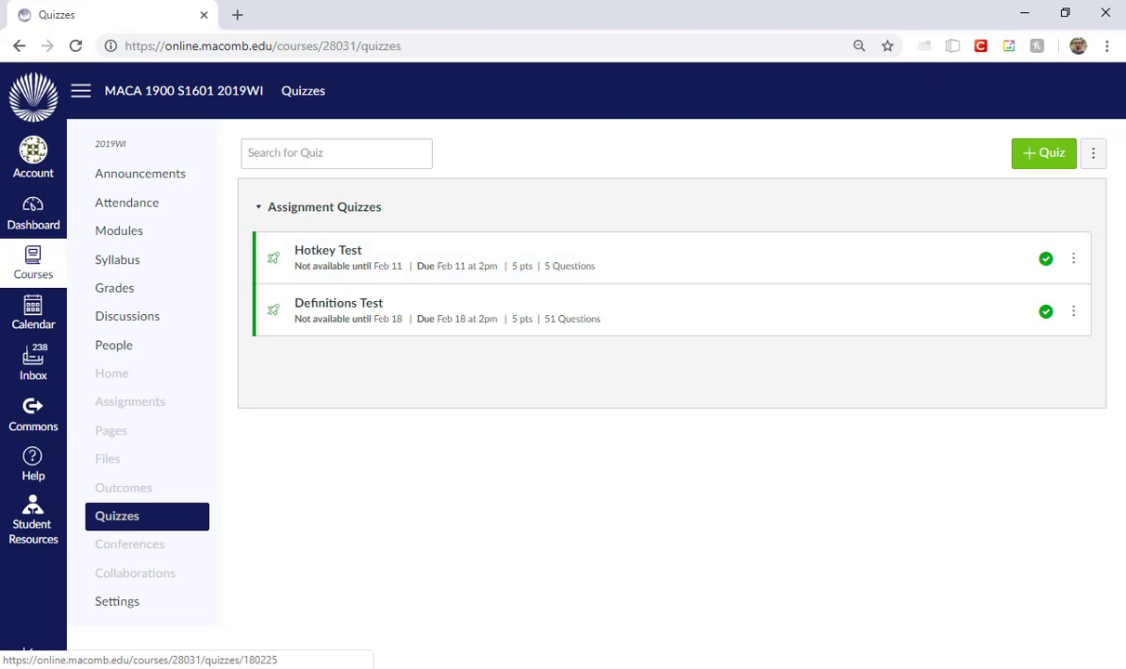
# Switch to the assignment submission form in InDesign, collapse the layer list, and review the Page Transitions project details.
pyautogui.click(1019, 13)
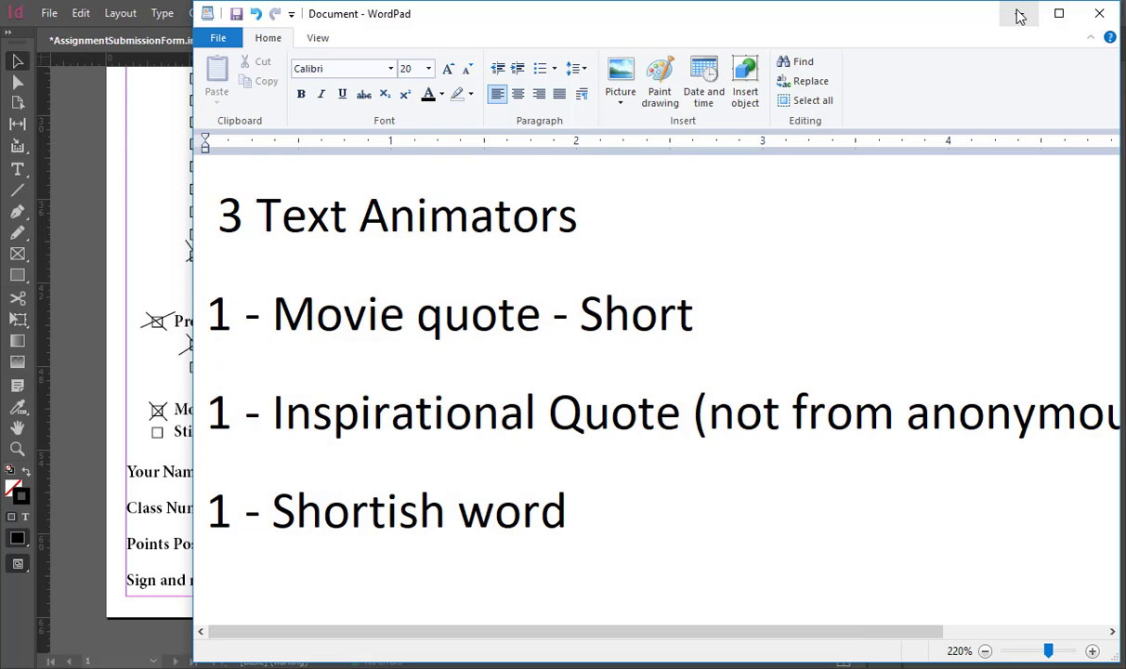
pyautogui.click(1015, 15)
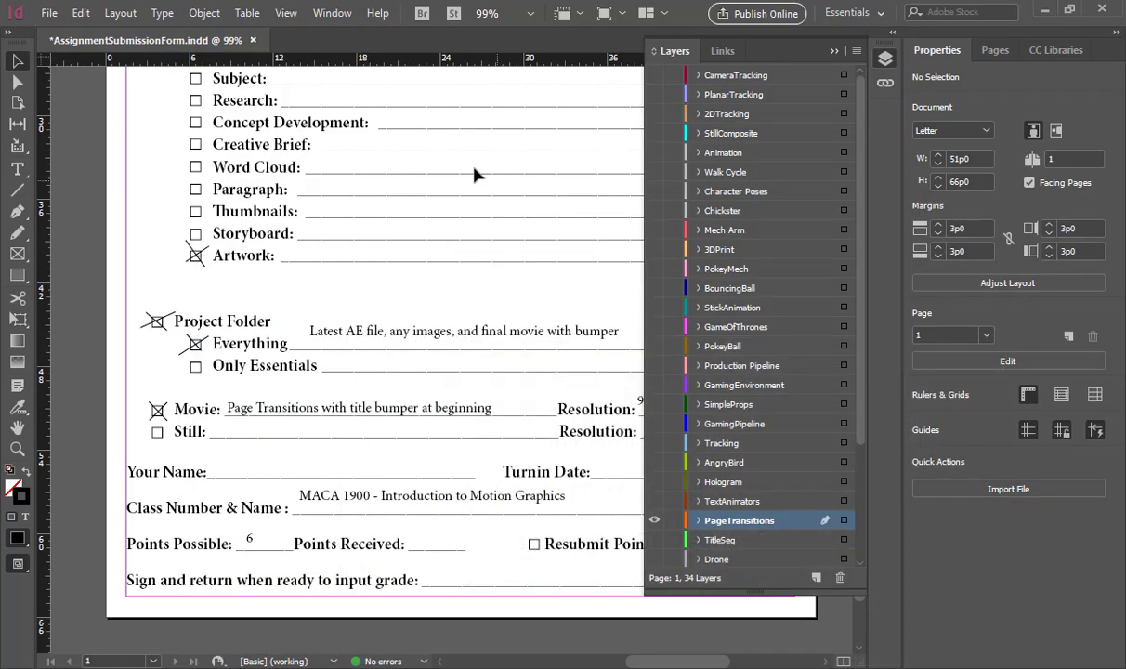
pyautogui.moveTo(367, 156); pyautogui.dragTo(290, 286)
pyautogui.keyDown('ctrl'); pyautogui.keyDown('alt'); pyautogui.click(329, 304); pyautogui.keyUp('alt'); pyautogui.keyUp('ctrl')
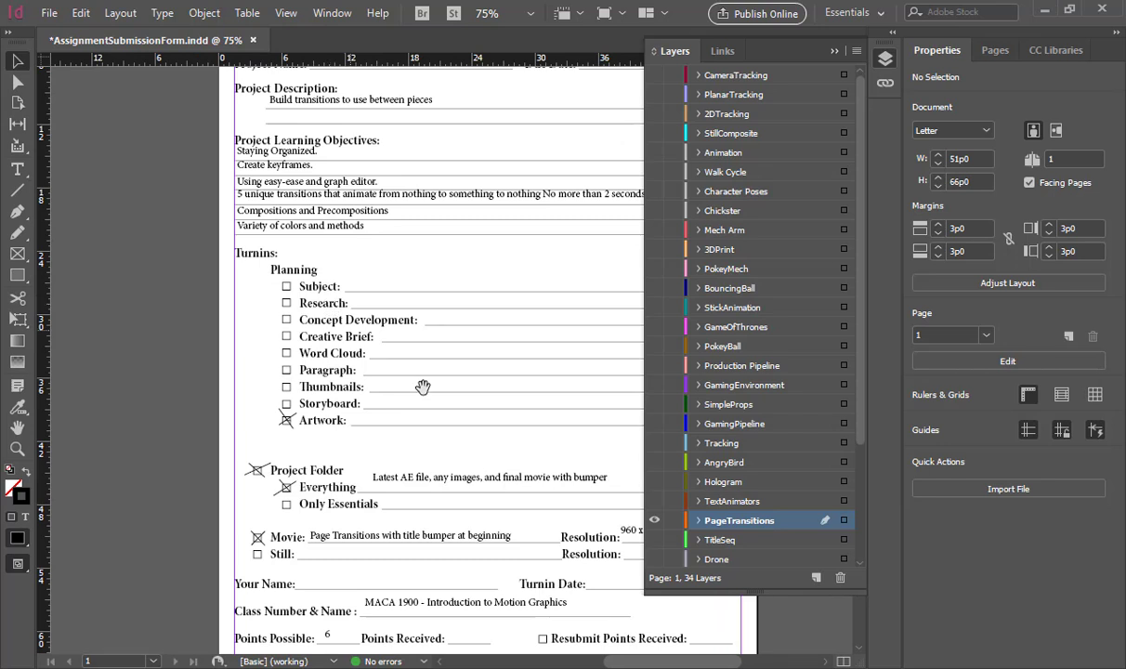
pyautogui.moveTo(399, 367); pyautogui.dragTo(285, 404)
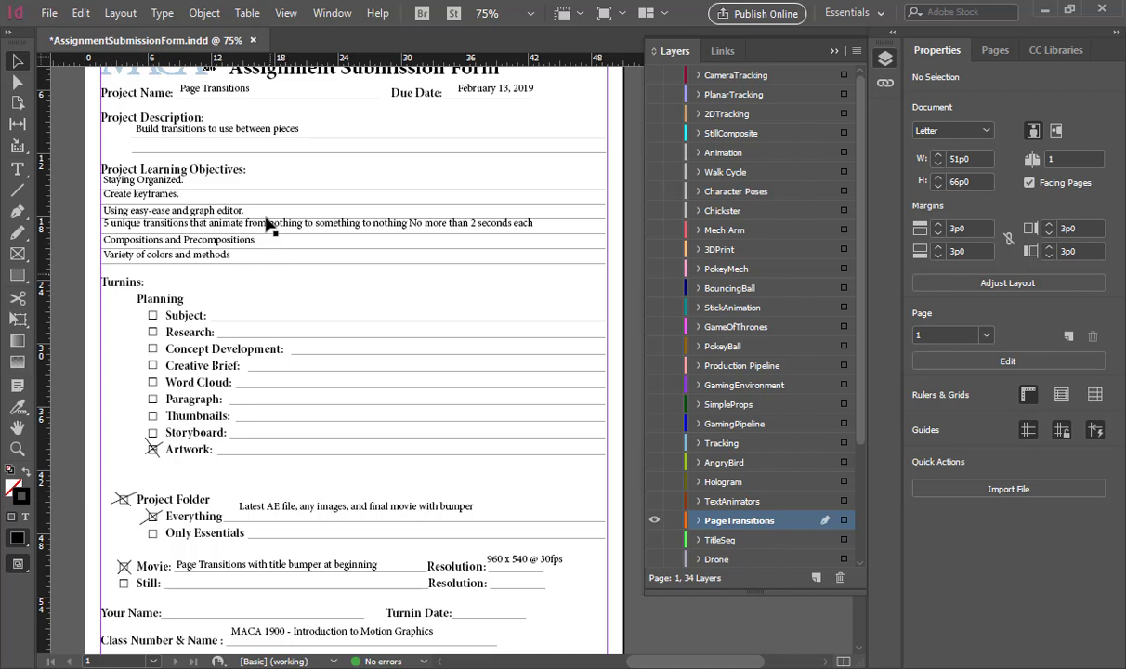
pyautogui.moveTo(229, 185); pyautogui.dragTo(270, 271)
pyautogui.moveTo(587, 294); pyautogui.dragTo(635, 379)
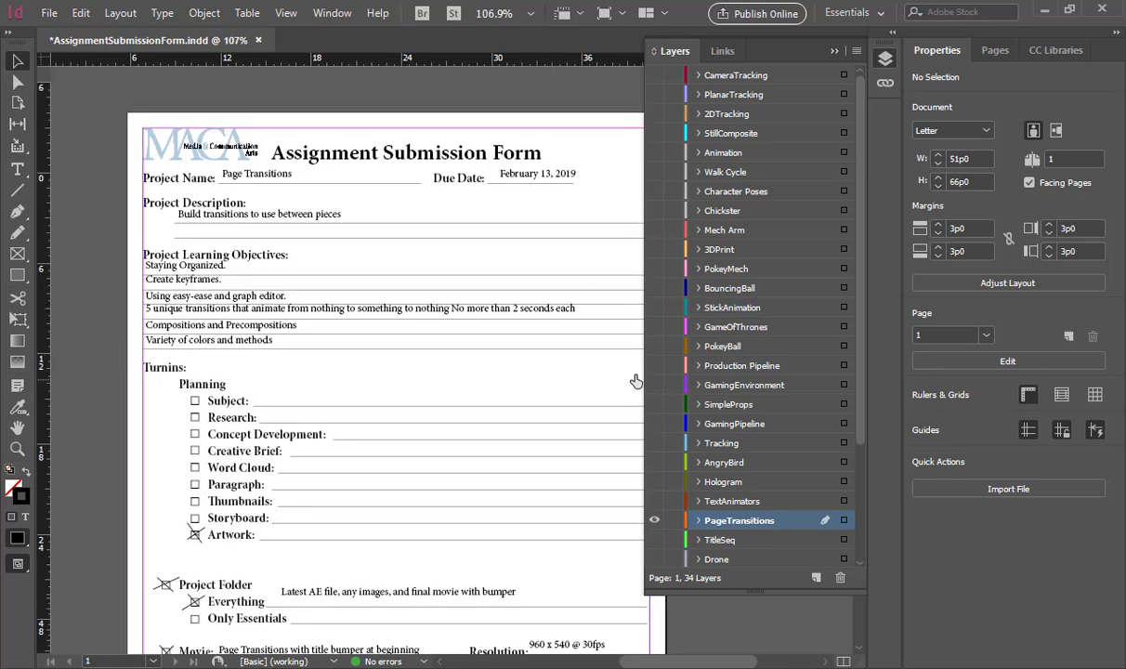
pyautogui.click(835, 52)
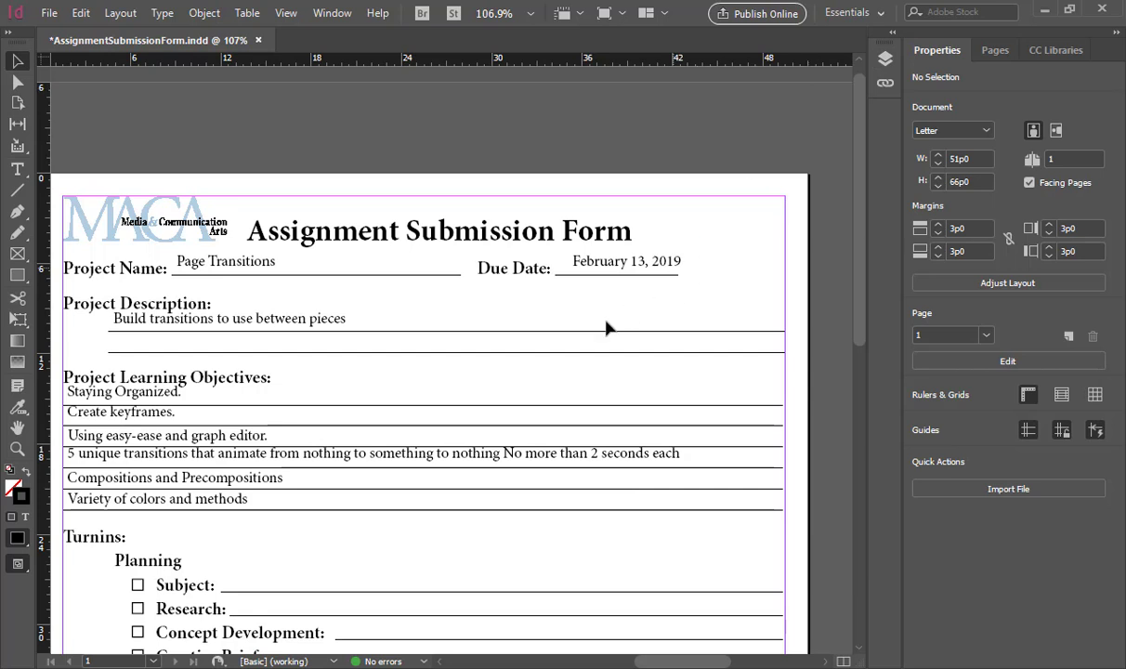
pyautogui.moveTo(548, 360); pyautogui.dragTo(595, 183)
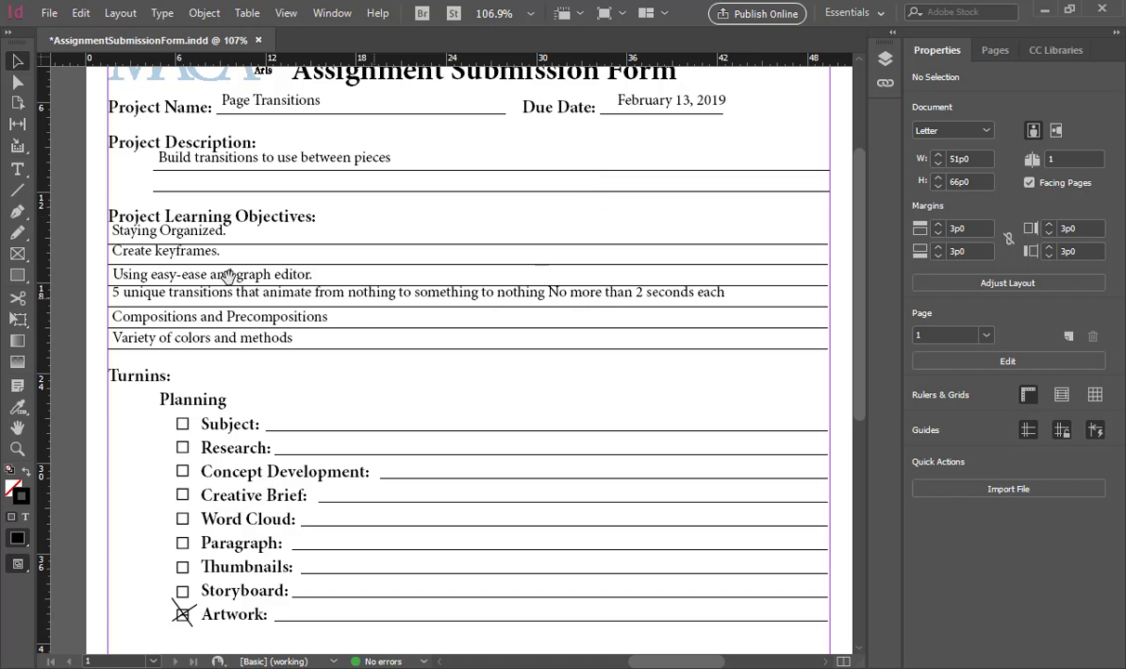
# Draw a rectangle about 24p7 by 5p4 on the pasteboard beside the page, with black fill and no stroke.
pyautogui.hscroll(-10, 214, 251)
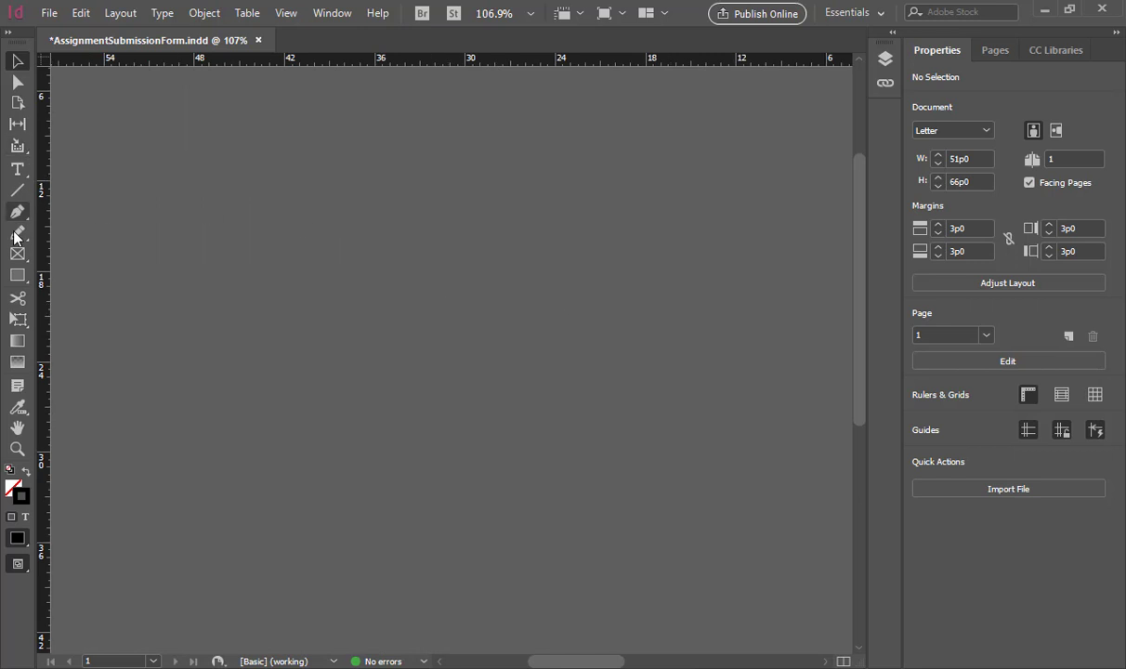
pyautogui.click(18, 274)
pyautogui.moveTo(90, 214); pyautogui.dragTo(461, 294)
pyautogui.press('v')
pyautogui.click(26, 470)
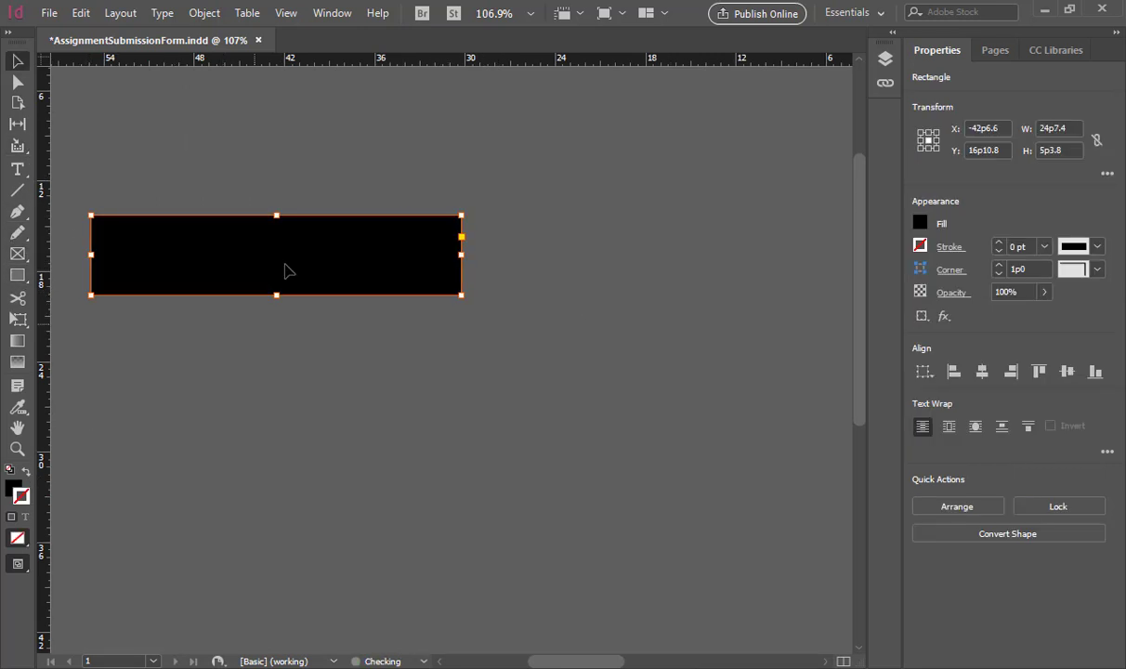
# Duplicate the black rectangle alongside the original with a narrow gap, and fill the copy with green.
pyautogui.moveTo(246, 266)
pyautogui.mouseDown()
pyautogui.moveTo(640, 266)
pyautogui.moveTo(604, 266)
pyautogui.mouseUp()
pyautogui.moveTo(531, 350); pyautogui.dragTo(471, 370)
pyautogui.click(385, 392)
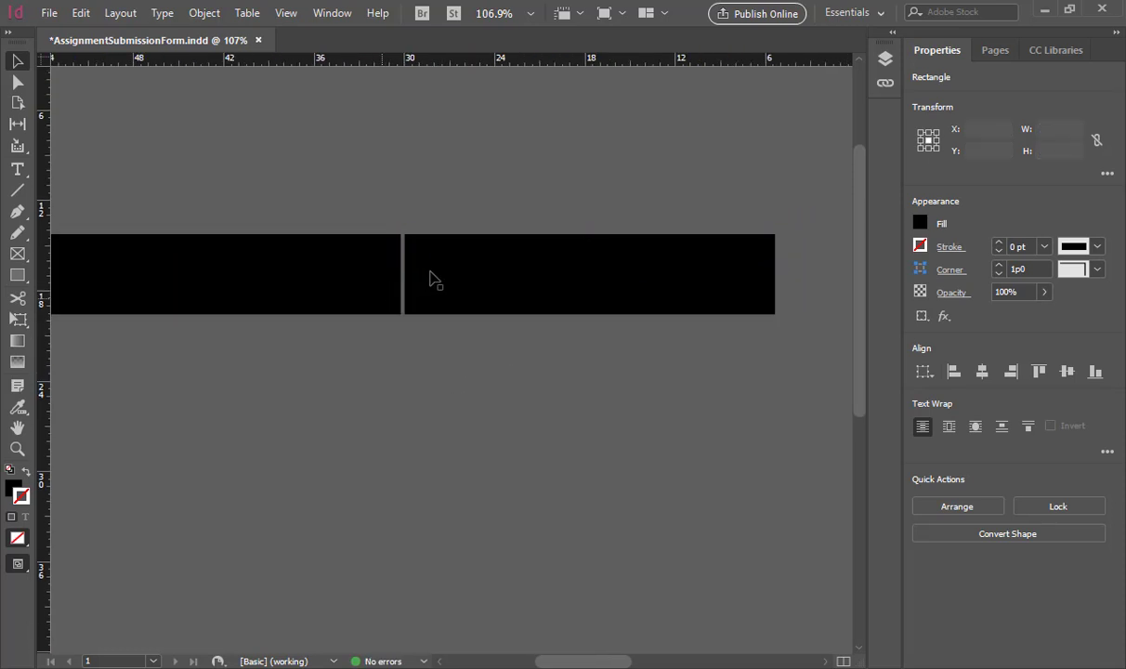
pyautogui.click(447, 276)
pyautogui.doubleClick(13, 486)
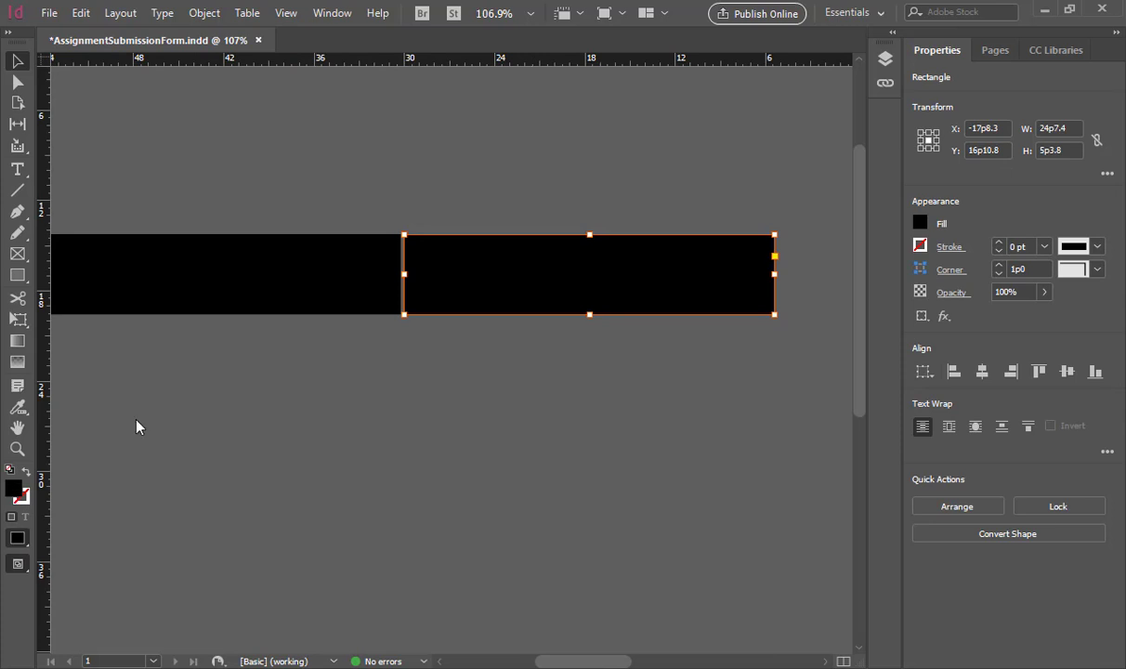
pyautogui.click(399, 237)
pyautogui.click(758, 219)
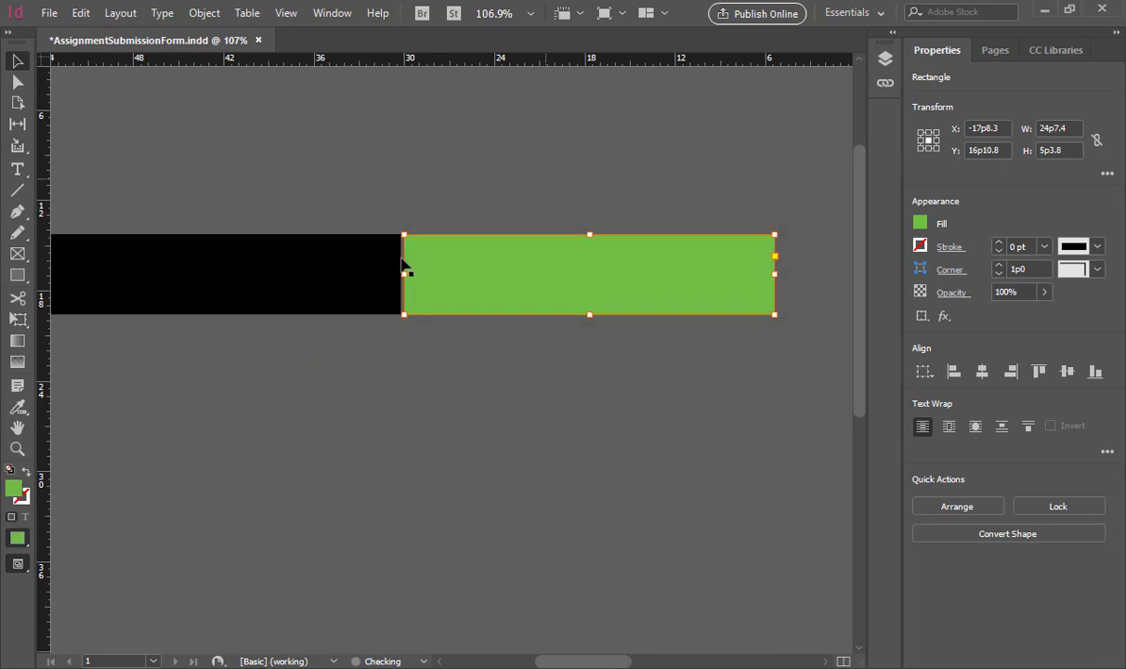
pyautogui.hotkey('ctrl', 'shift', 'a')
# Draw a rectangle about 14p1 by 9p11 over the gap between the black and green ones and fill it light blue (6ee3f1).
pyautogui.moveTo(357, 268); pyautogui.dragTo(397, 276)
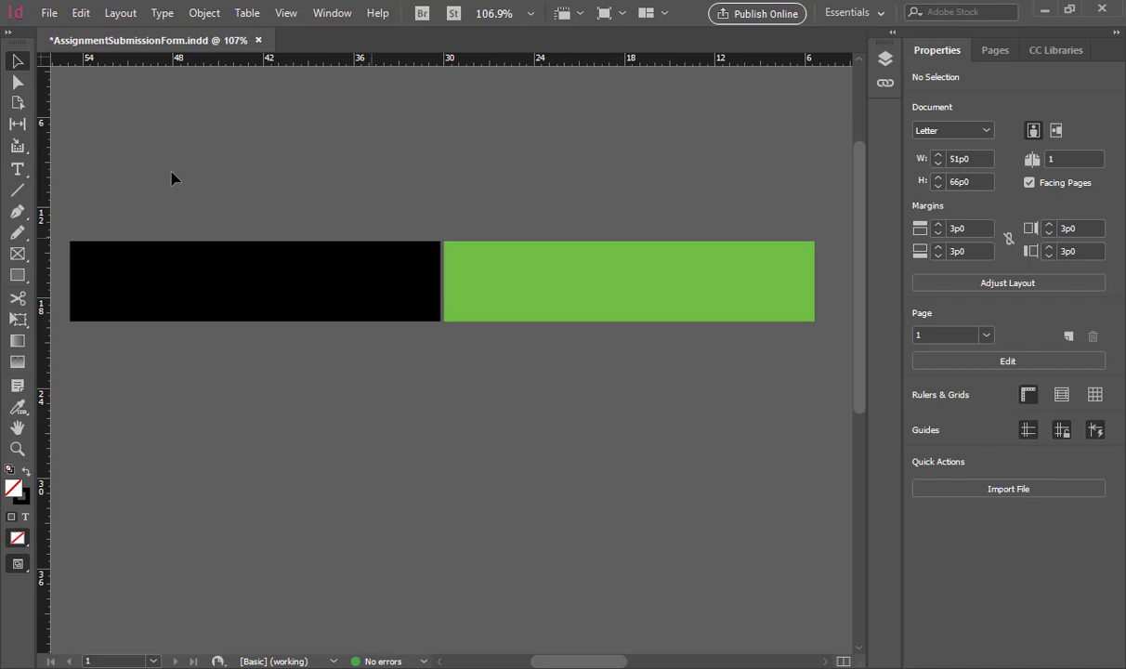
pyautogui.click(17, 275)
pyautogui.moveTo(337, 207)
pyautogui.mouseDown()
pyautogui.moveTo(446, 311)
pyautogui.moveTo(549, 353)
pyautogui.mouseUp()
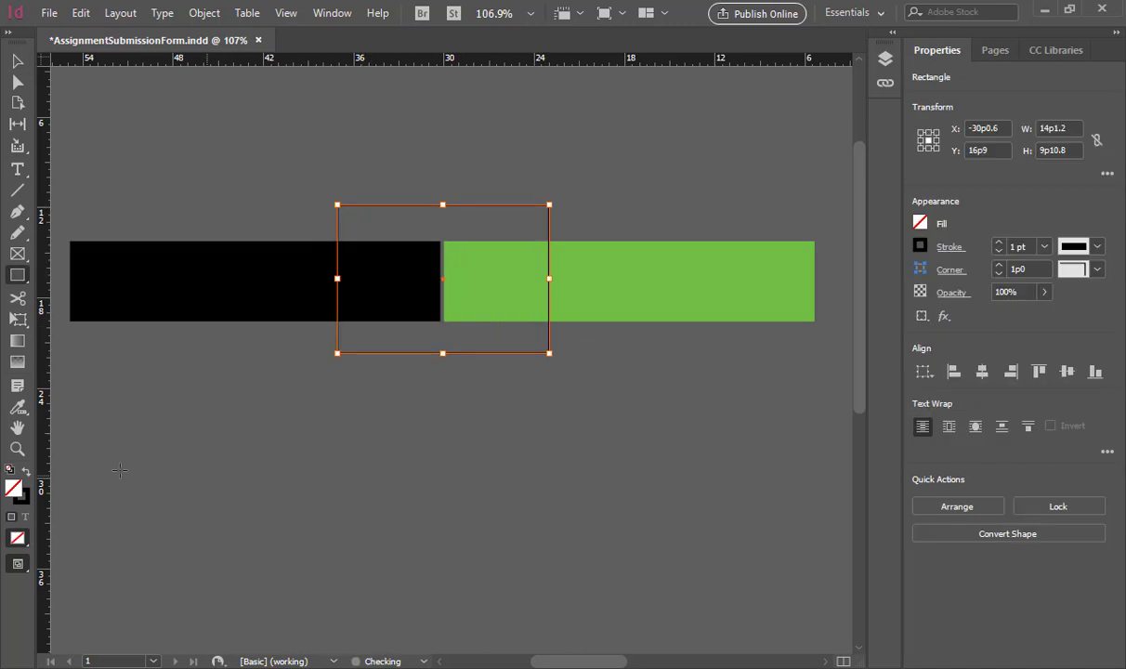
pyautogui.doubleClick(14, 486)
pyautogui.click(543, 260)
pyautogui.click(712, 220)
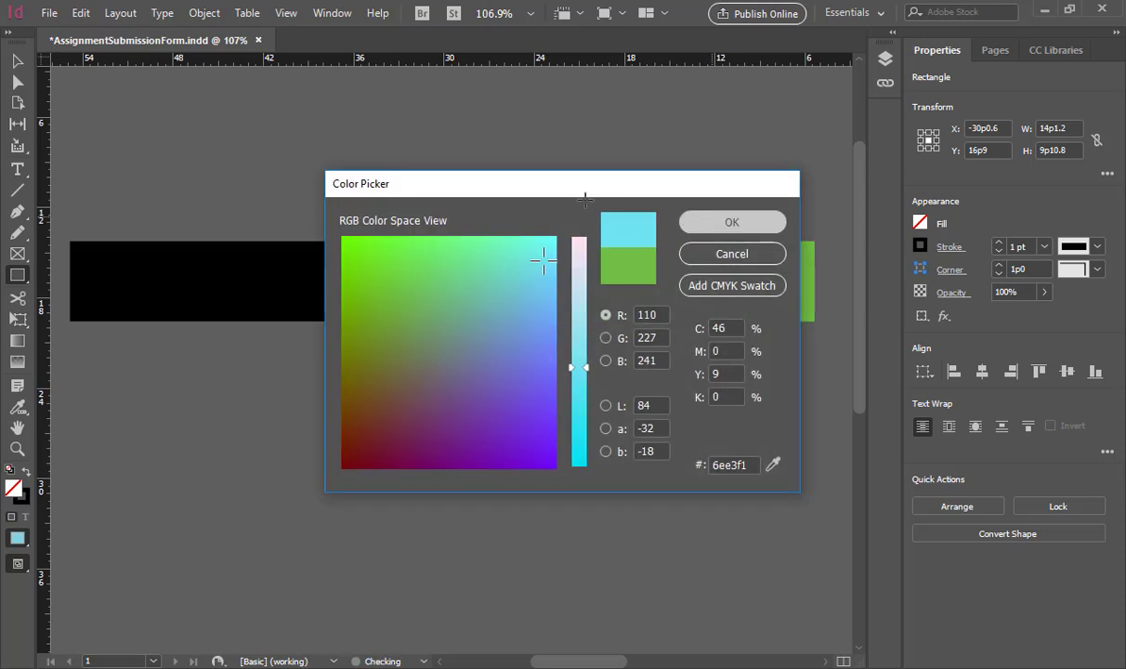
pyautogui.press('v')
pyautogui.click(386, 143)
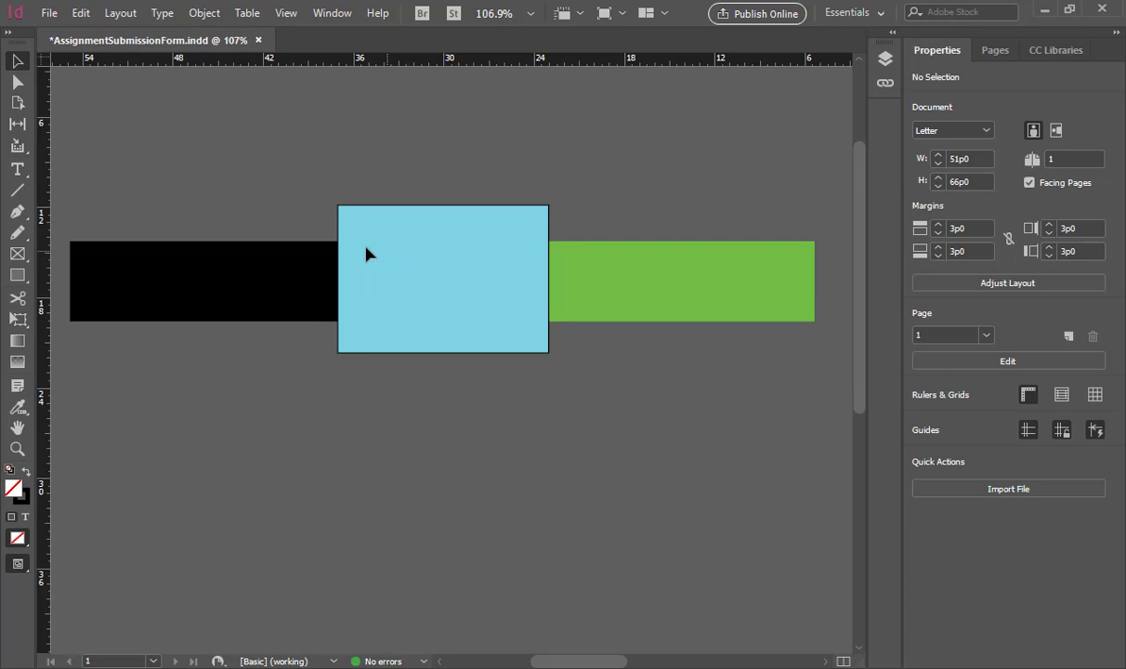
pyautogui.click(366, 251)
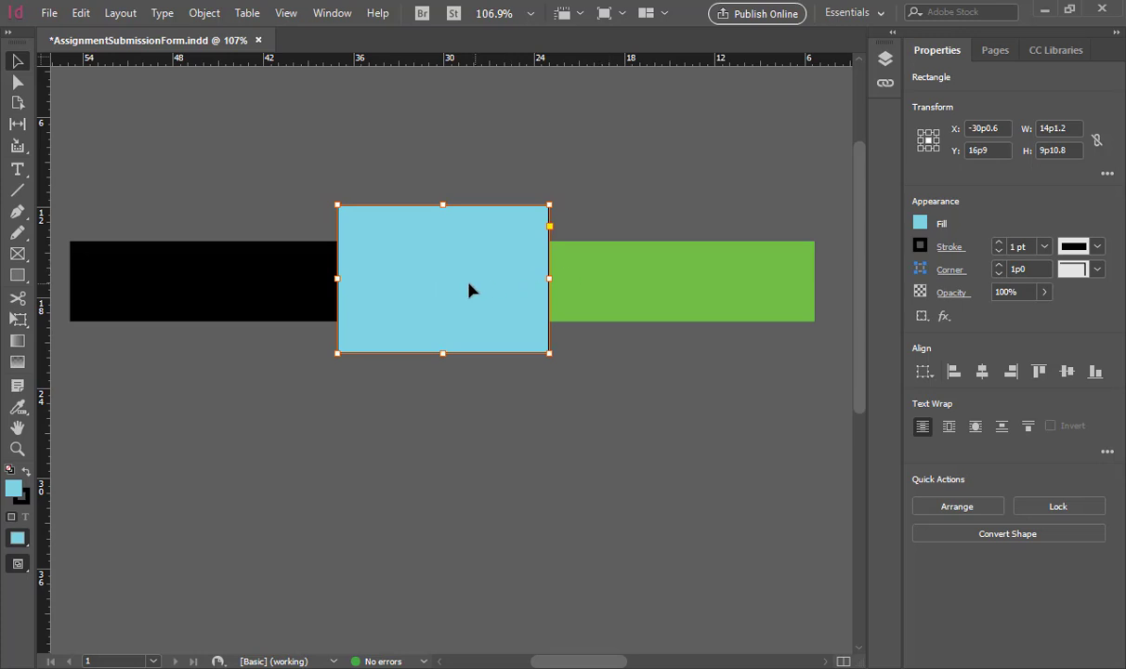
pyautogui.click(21, 342)
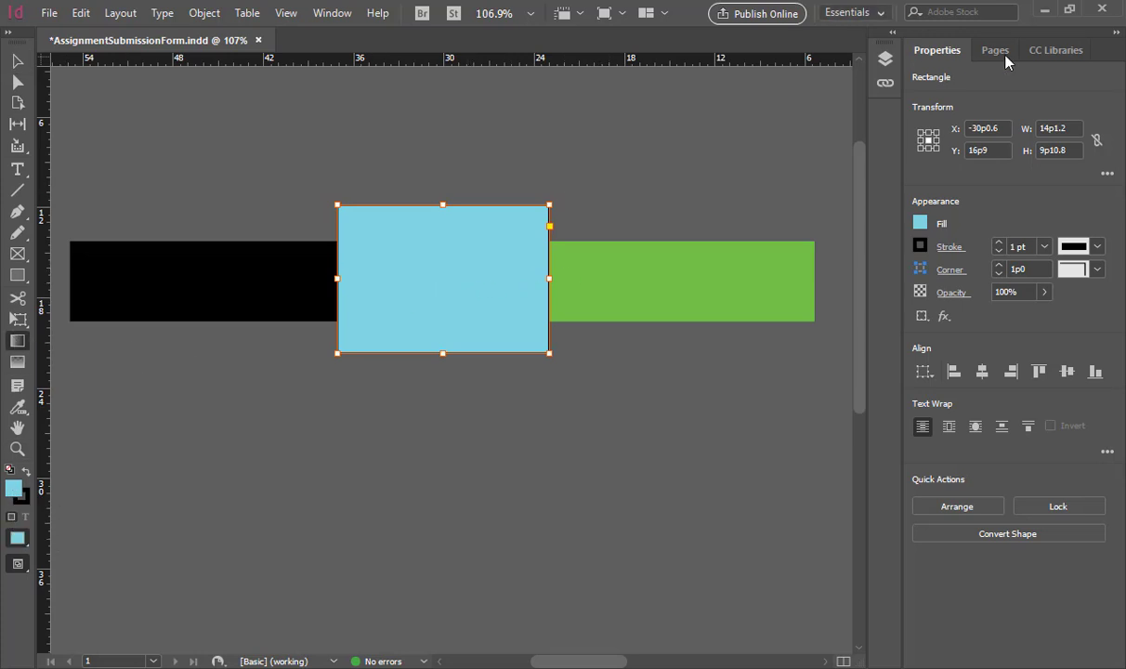
pyautogui.click(333, 14)
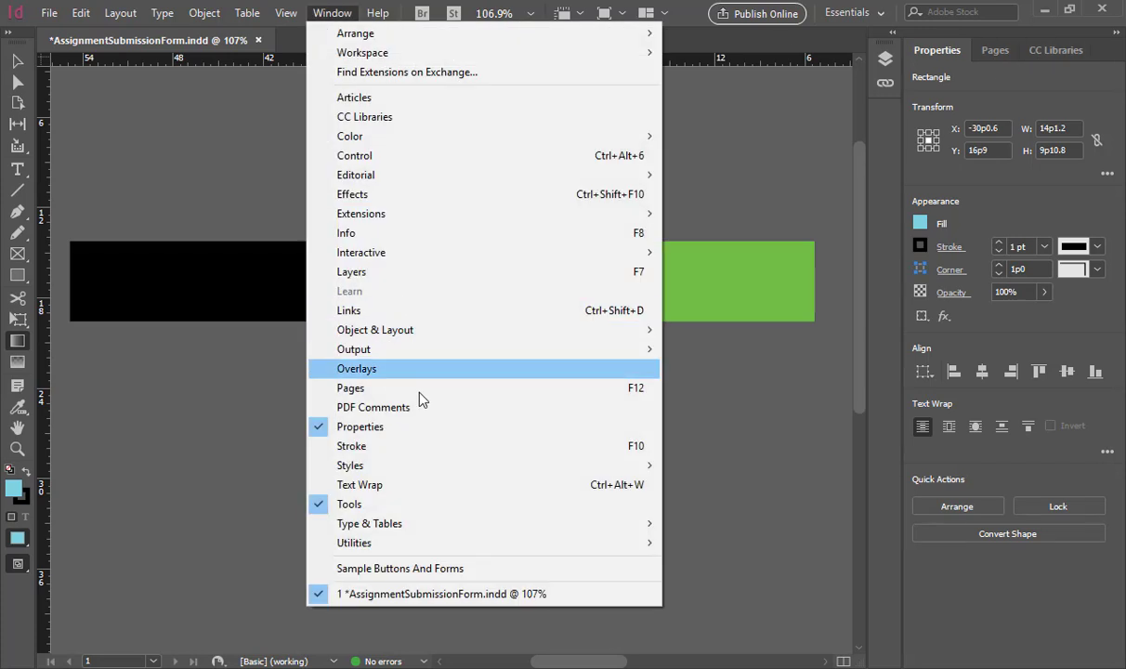
pyautogui.moveTo(436, 136)
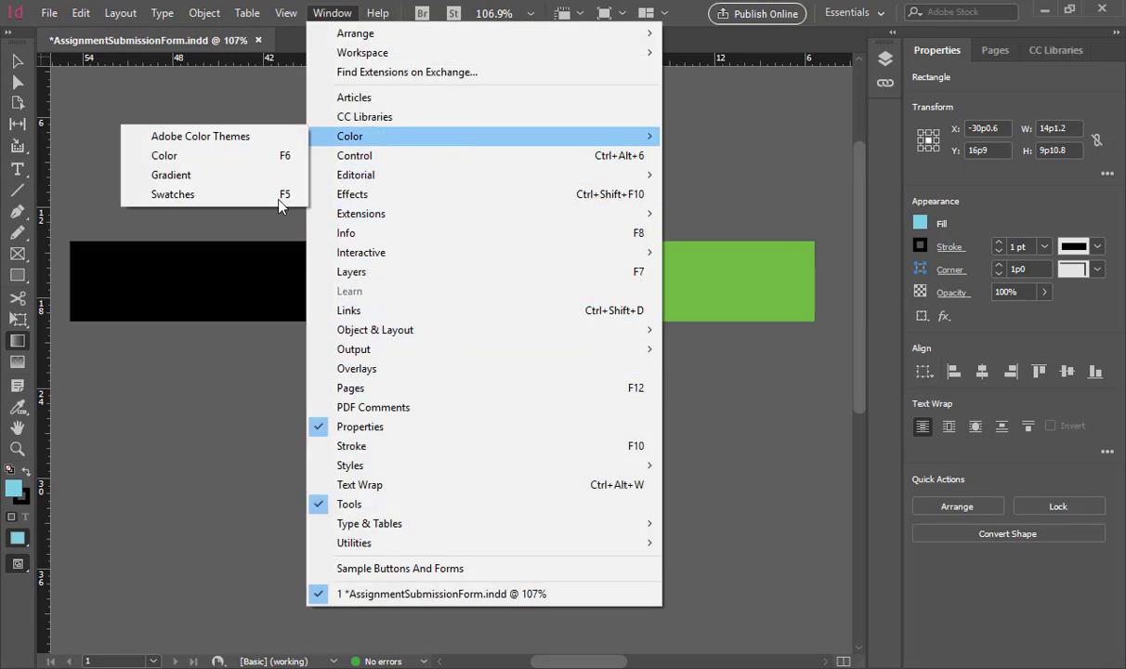
pyautogui.click(16, 61)
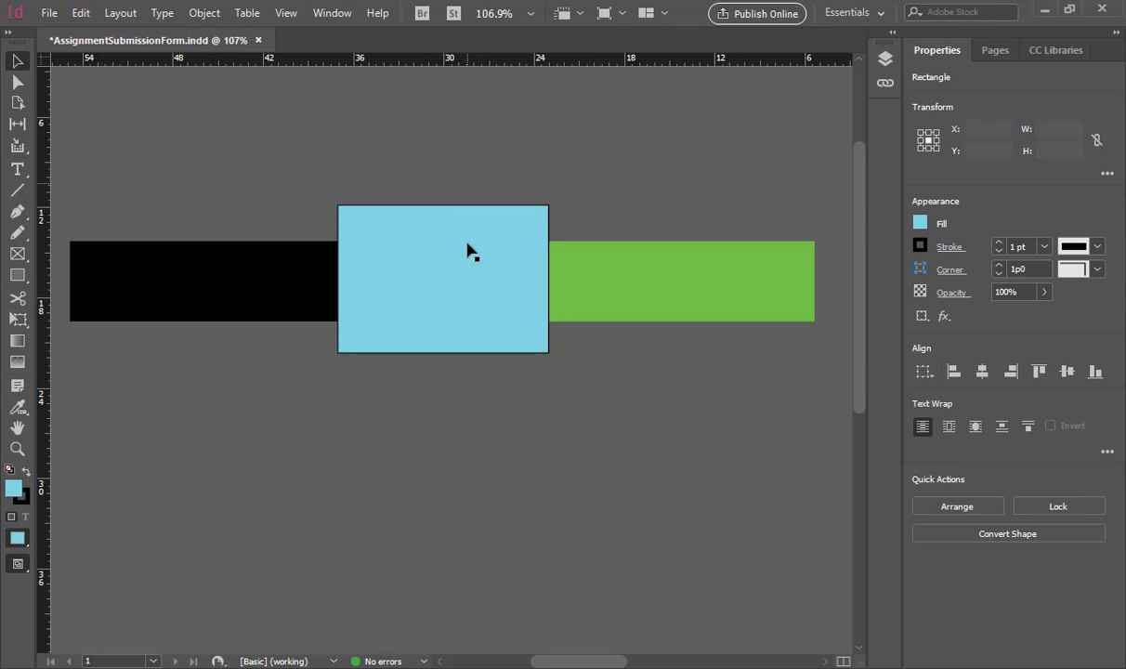
# Shift the light blue rectangle slightly, then delete all three rectangles from the pasteboard.
pyautogui.moveTo(414, 249)
pyautogui.mouseDown()
pyautogui.moveTo(409, 226)
pyautogui.moveTo(420, 242)
pyautogui.mouseUp()
pyautogui.click(212, 288)
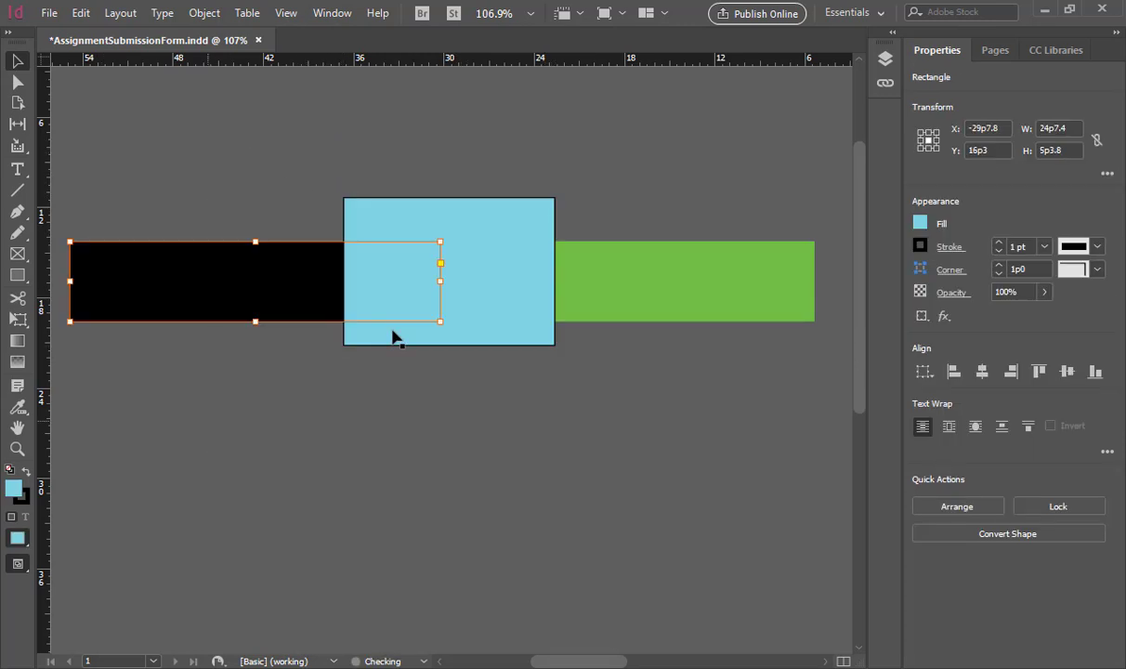
pyautogui.click(656, 294)
pyautogui.moveTo(264, 161); pyautogui.dragTo(693, 364)
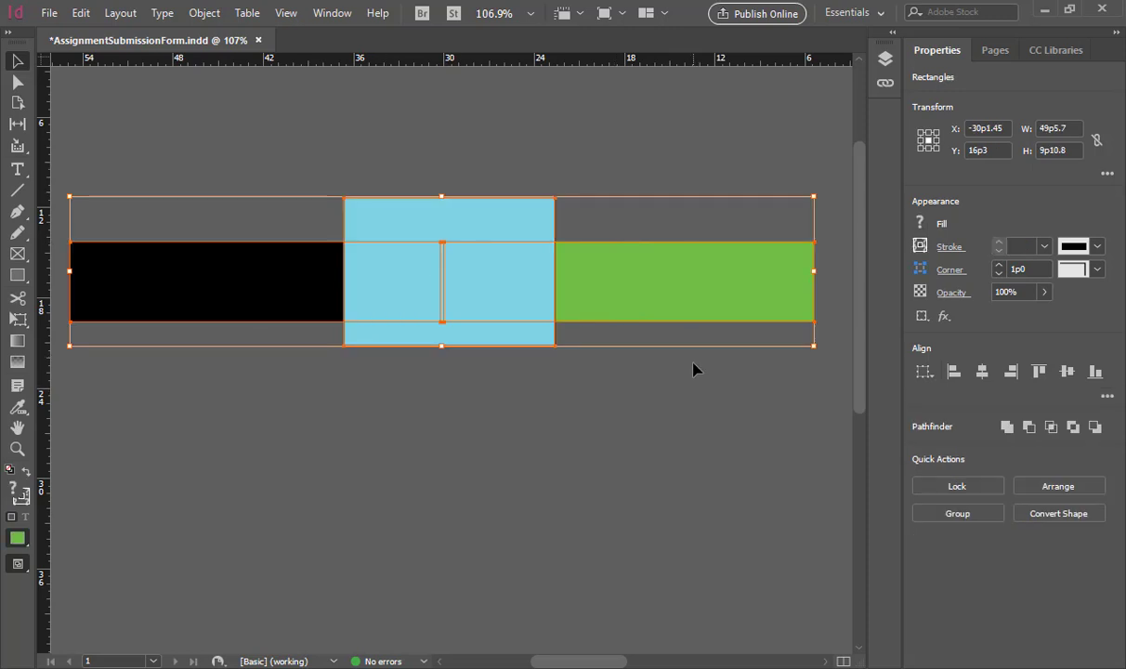
pyautogui.press('Delete')
# Replace the period ending the easy-ease and graph editor objective with ", motion blur".
pyautogui.hscroll(5, 751, 335)
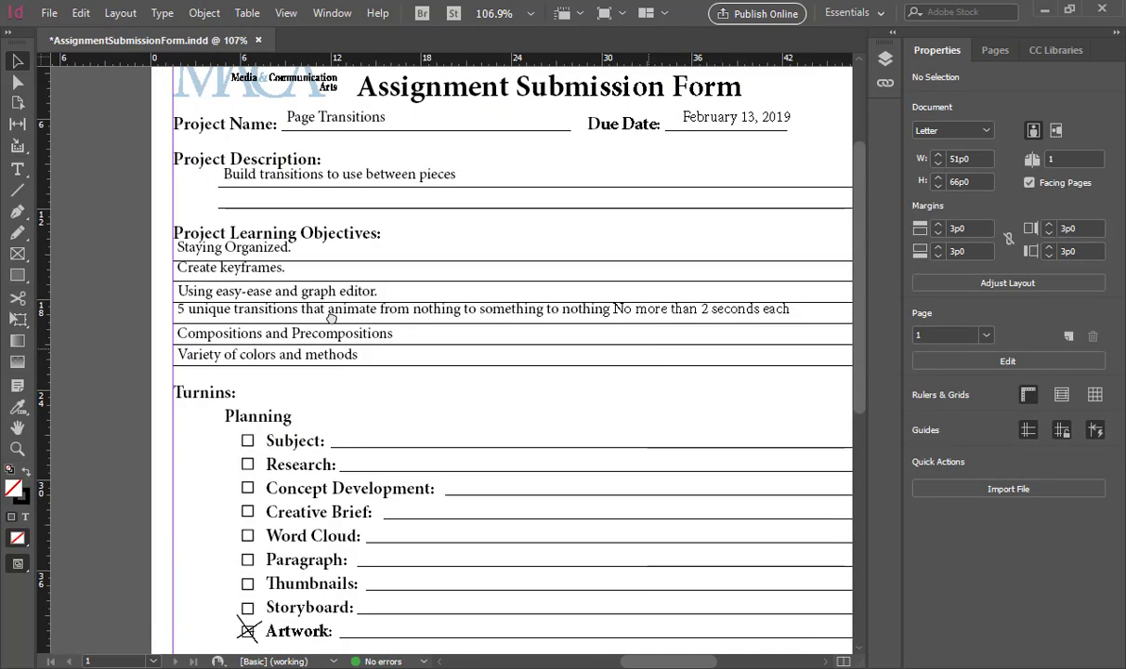
pyautogui.hscroll(2, 331, 318)
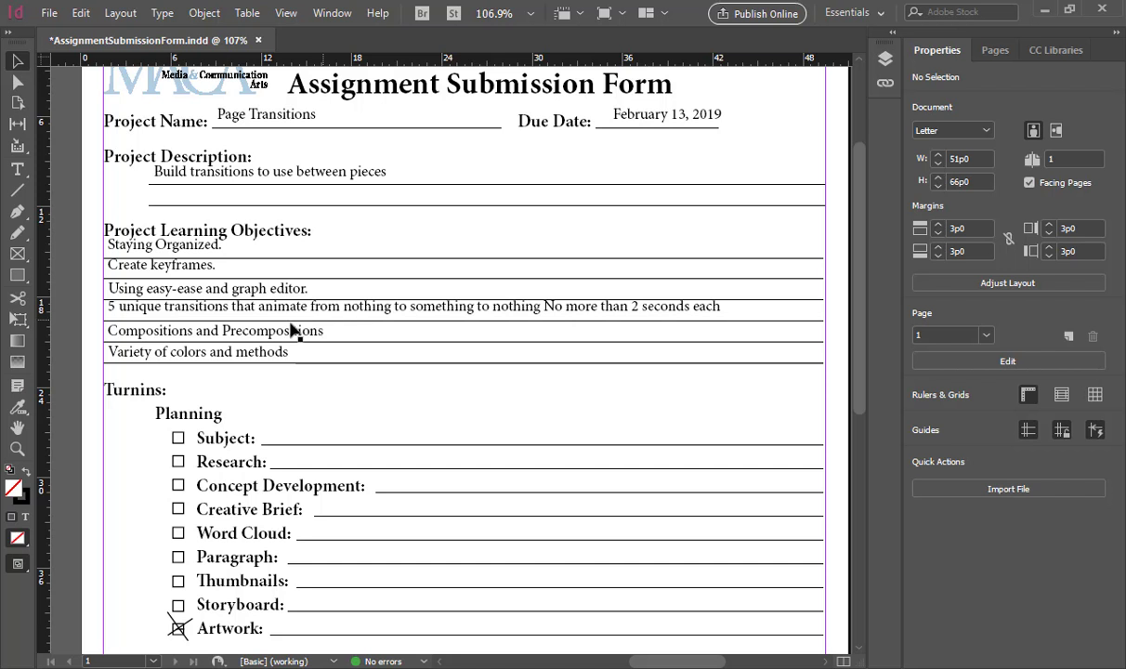
pyautogui.doubleClick(305, 288)
pyautogui.click(309, 287)
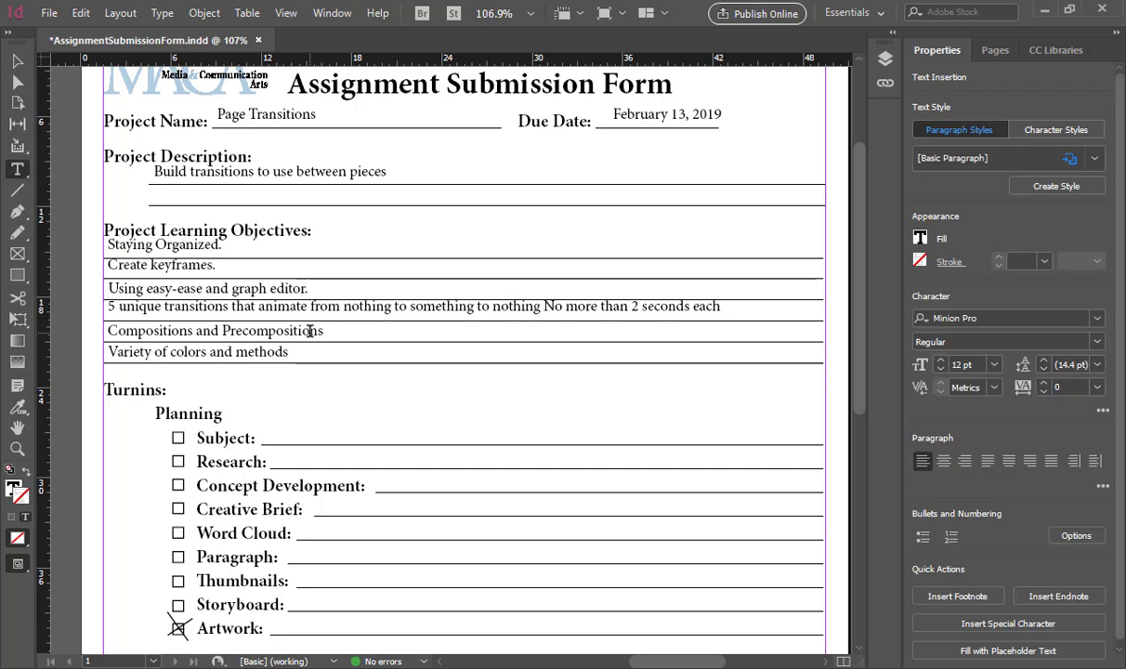
pyautogui.write(', moti')
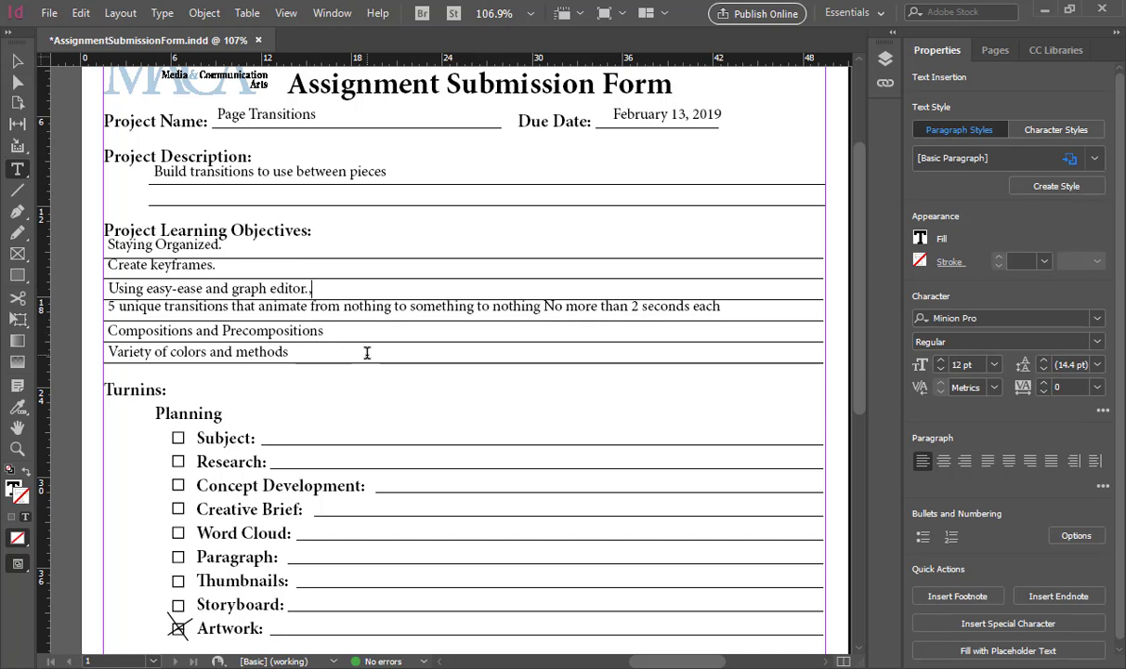
pyautogui.press('BackSpace')
pyautogui.press('BackSpace')
pyautogui.press('BackSpace')
pyautogui.press('BackSpace')
pyautogui.press('BackSpace')
pyautogui.press('BackSpace')
pyautogui.press('BackSpace')
pyautogui.write(', motion')
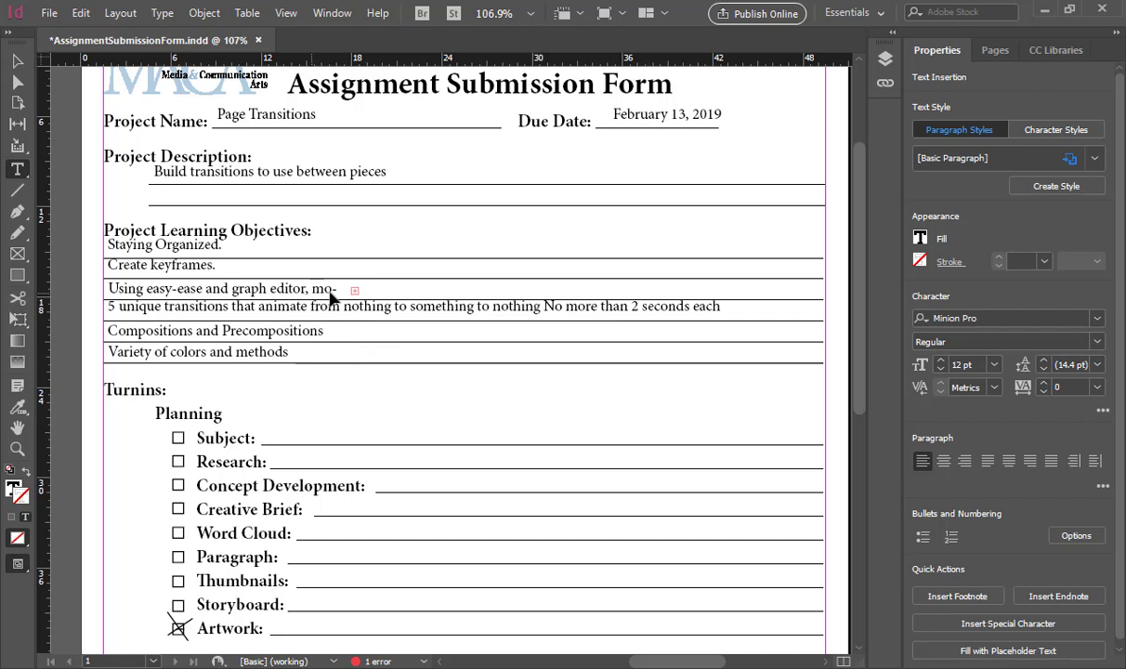
# Widen the text frame of the easy-ease objective so the whole line fits, then deselect it.
pyautogui.press('Escape')
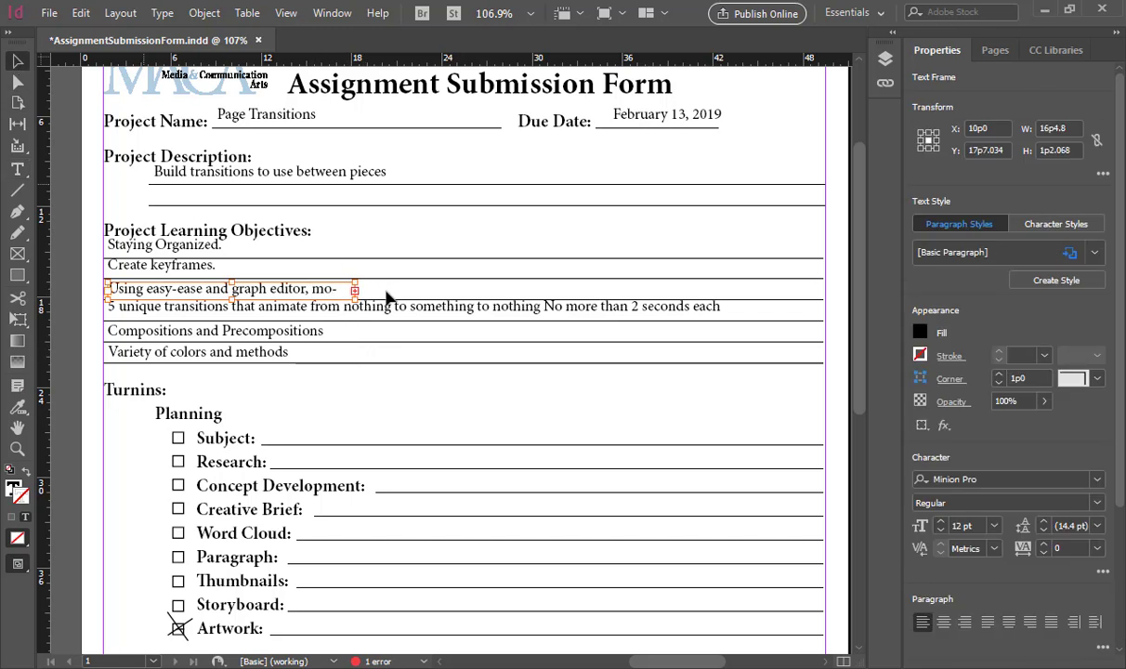
pyautogui.moveTo(355, 289); pyautogui.dragTo(449, 299)
pyautogui.click(50, 206)
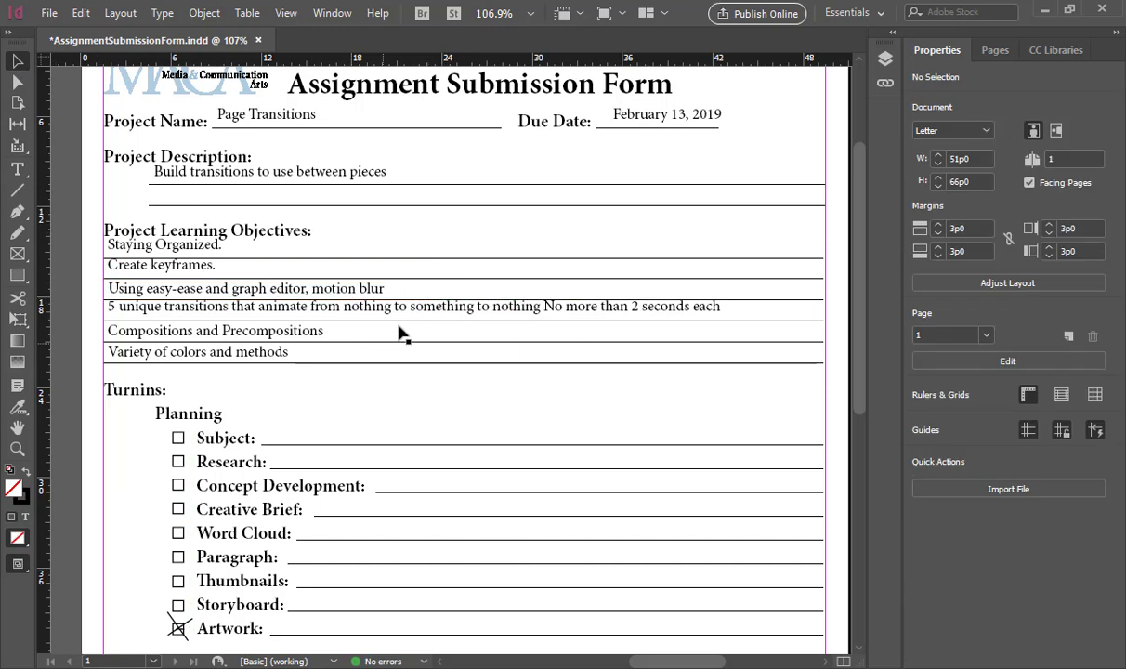
# Nudge the "5 unique transitions" objective down and slightly left to sit on its ruled line, then deselect it.
pyautogui.click(412, 308)
pyautogui.press('Down')
pyautogui.press('Down')
pyautogui.press('Down')
pyautogui.press('Down')
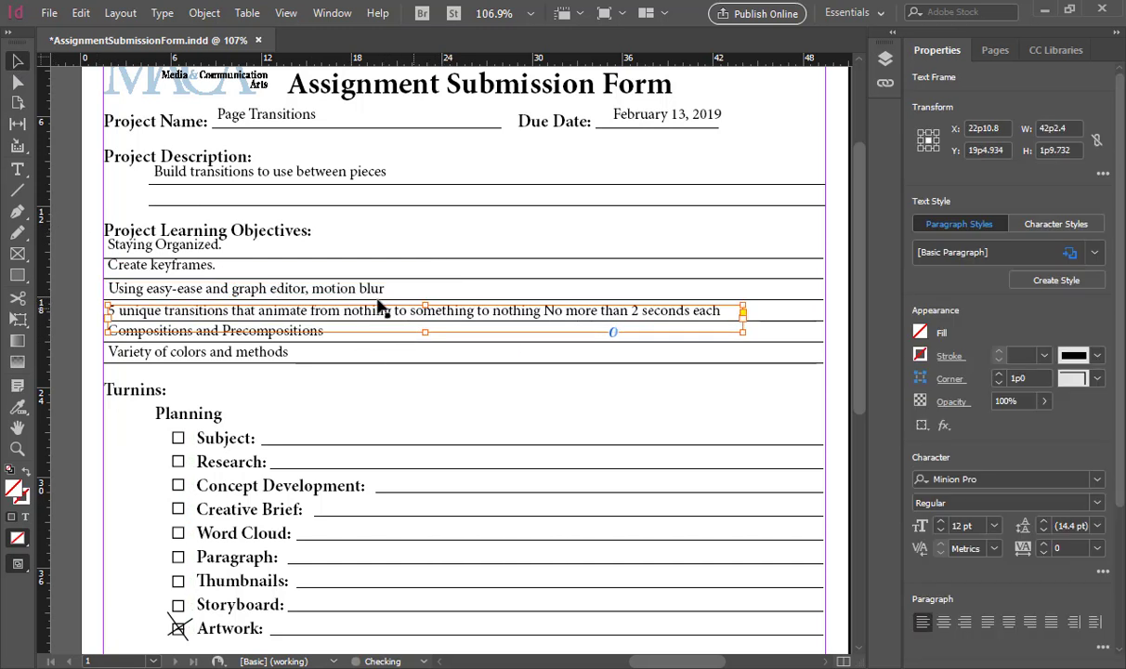
pyautogui.press('Left')
pyautogui.press('Left')
pyautogui.click(73, 233)
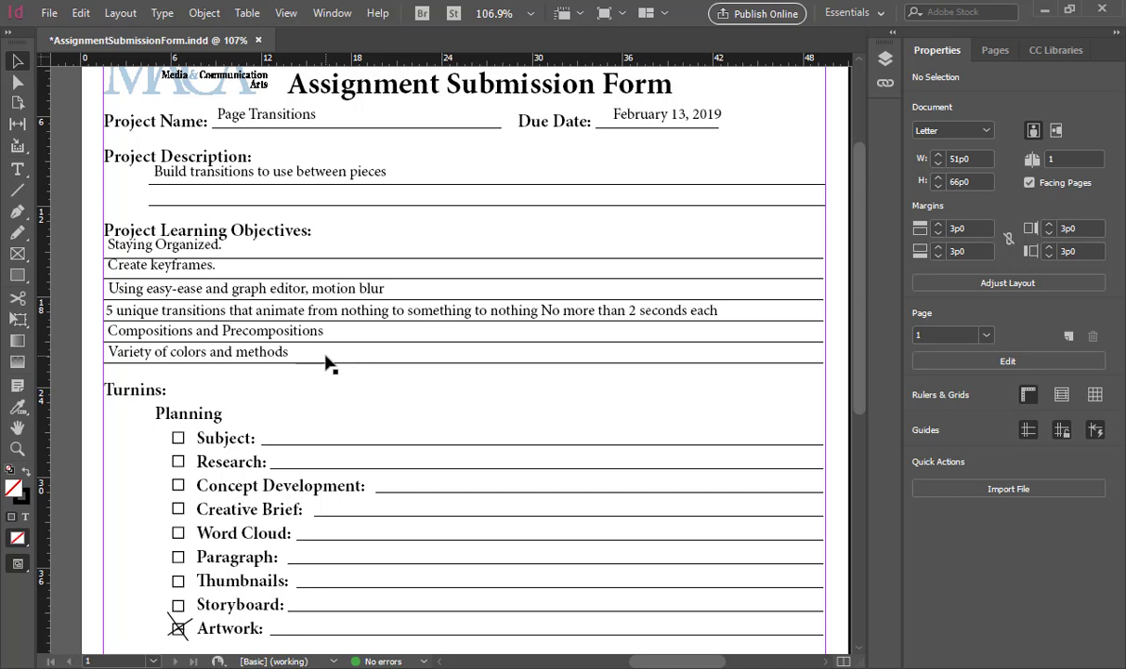
# Review the form's turn-in checklist, project folder and movie requirements, and the class and points fields.
pyautogui.scroll(-4, 325, 362)
pyautogui.scroll(4, 325, 362)
pyautogui.scroll(-5, 461, 391)
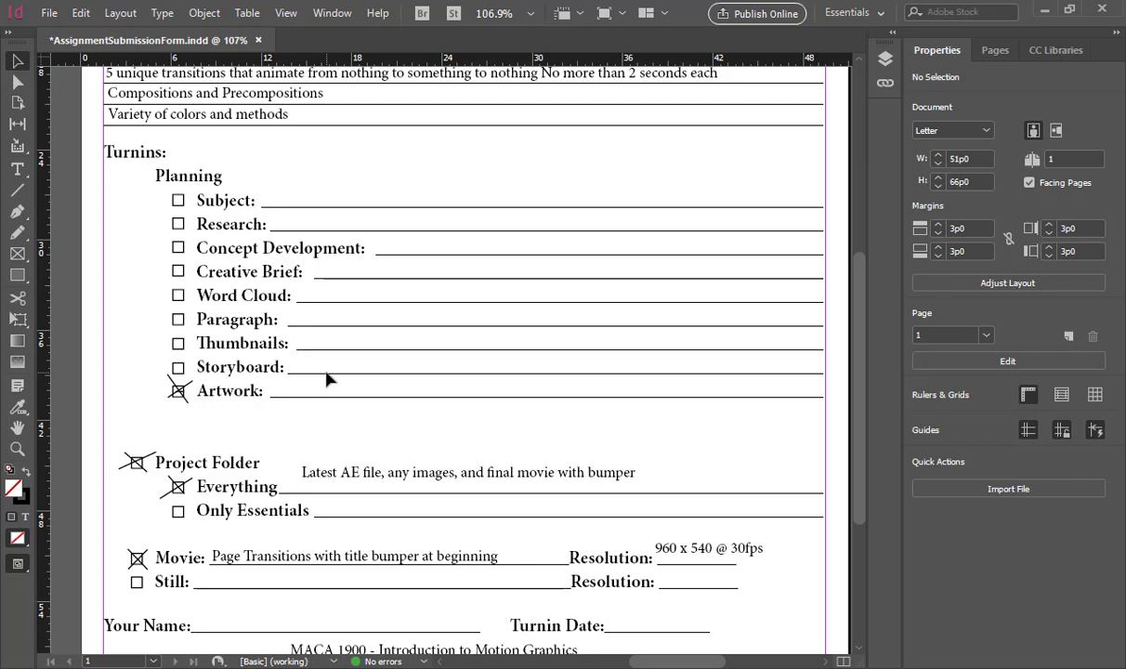
pyautogui.scroll(-1, 327, 378)
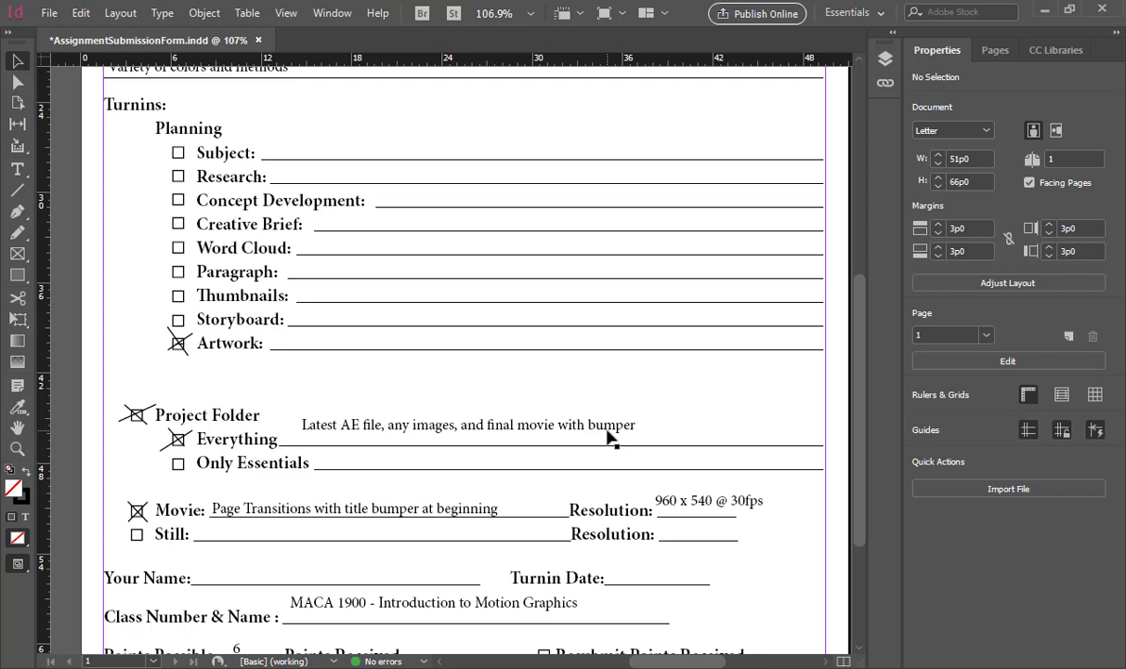
pyautogui.scroll(-3, 576, 418)
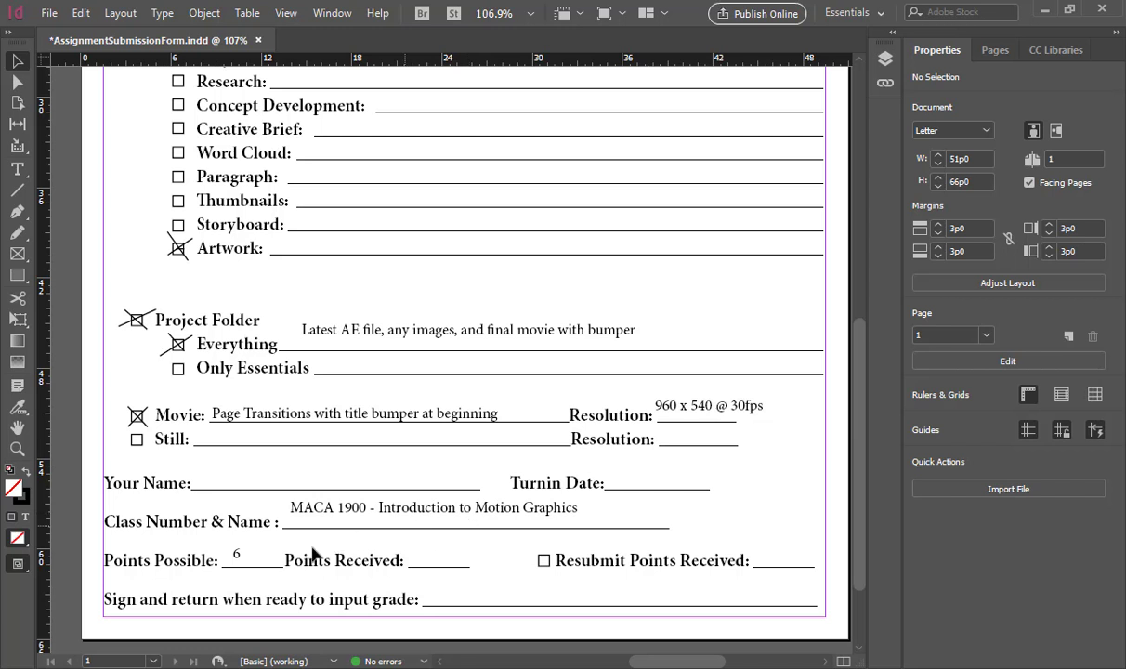
pyautogui.click(278, 562)
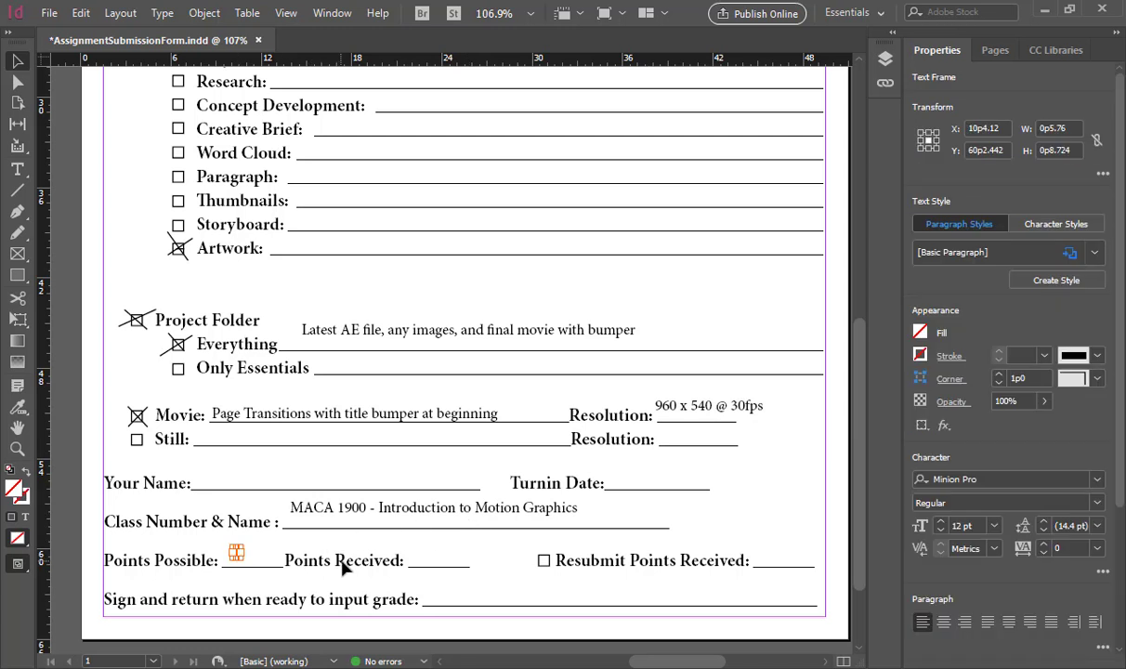
pyautogui.click(529, 558)
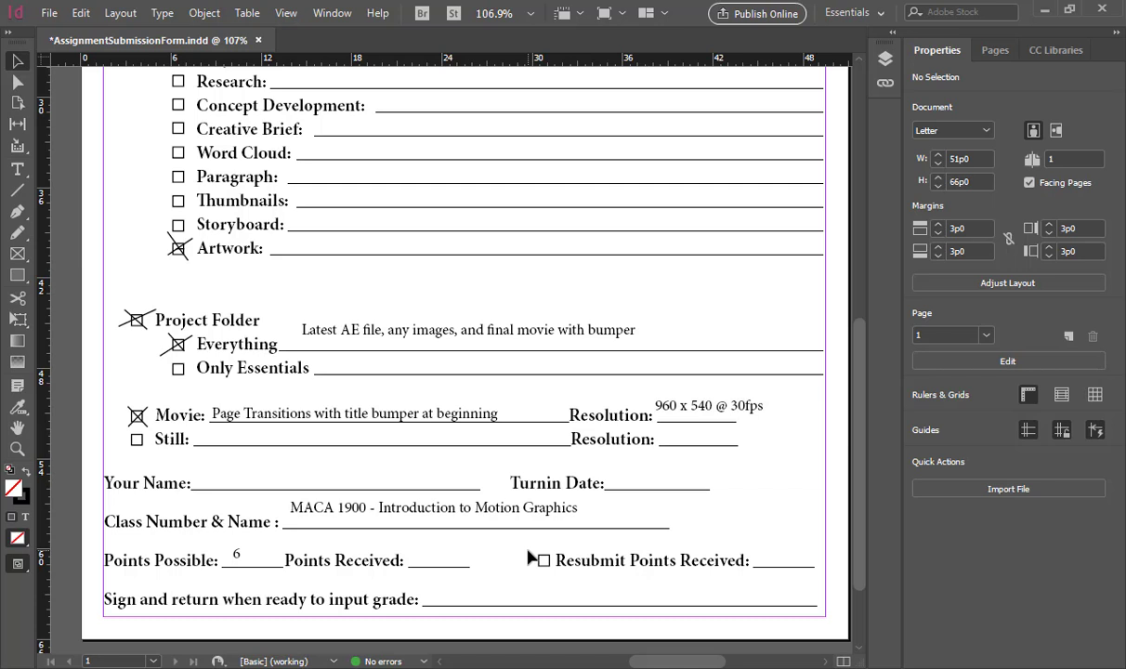
# Print one copy of the assignment submission form with the current print settings.
pyautogui.hotkey('ctrl', 'p')
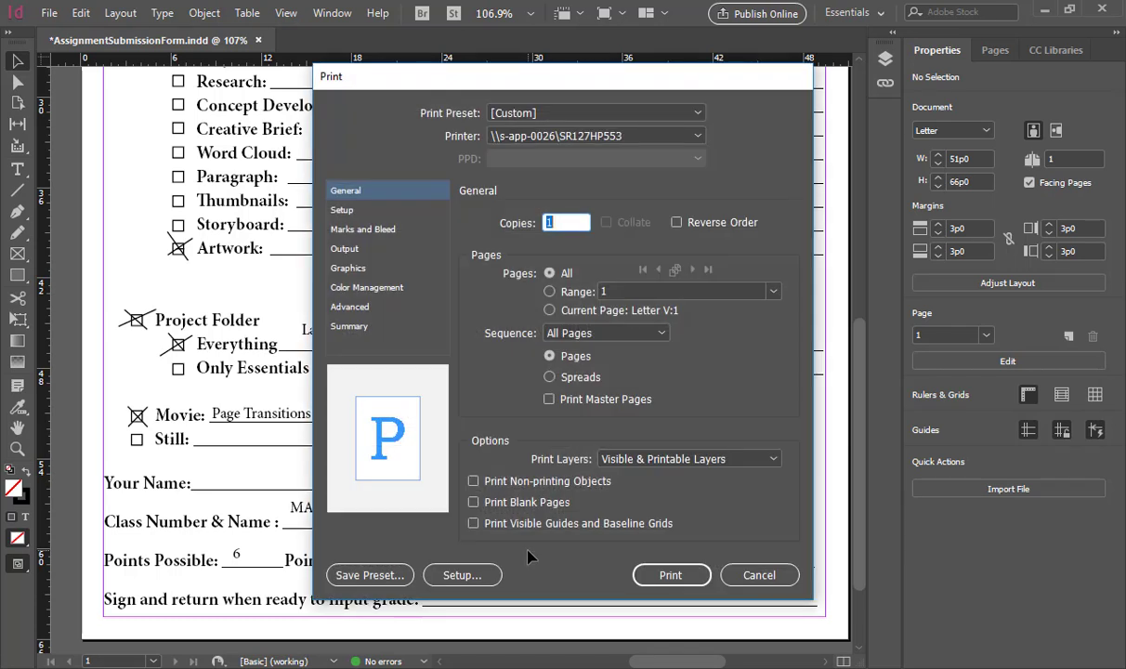
pyautogui.press('Return')
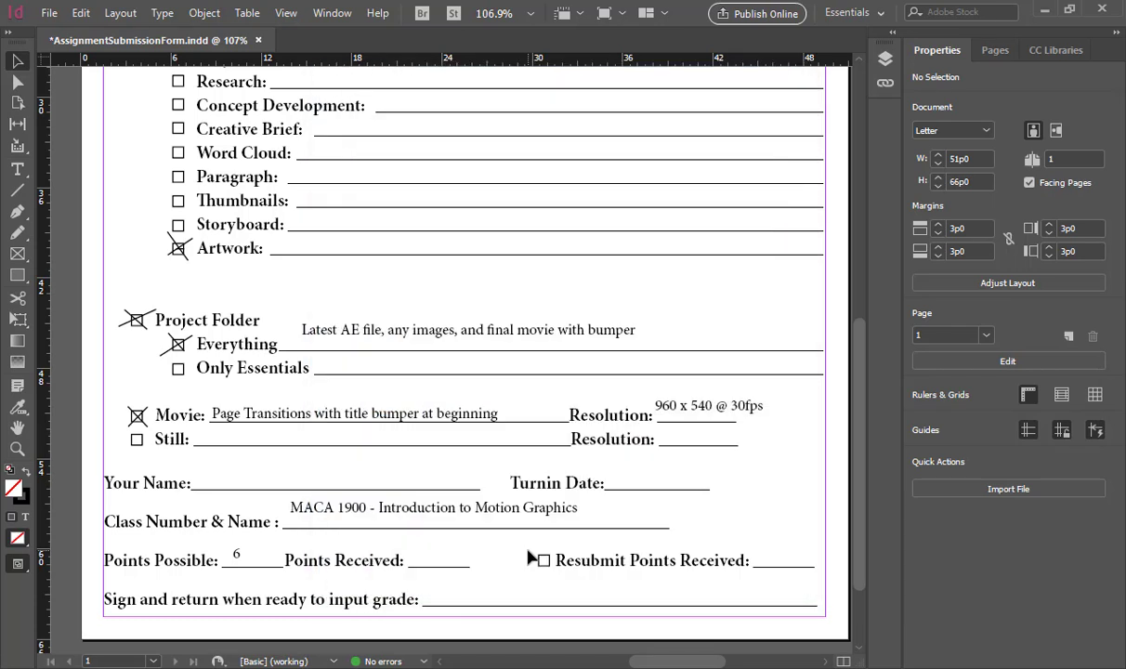
# Switch to File Explorer and open the instructor's W19_1900a course folder inside the W19 folder on P_Drive.
pyautogui.click(1043, 9)
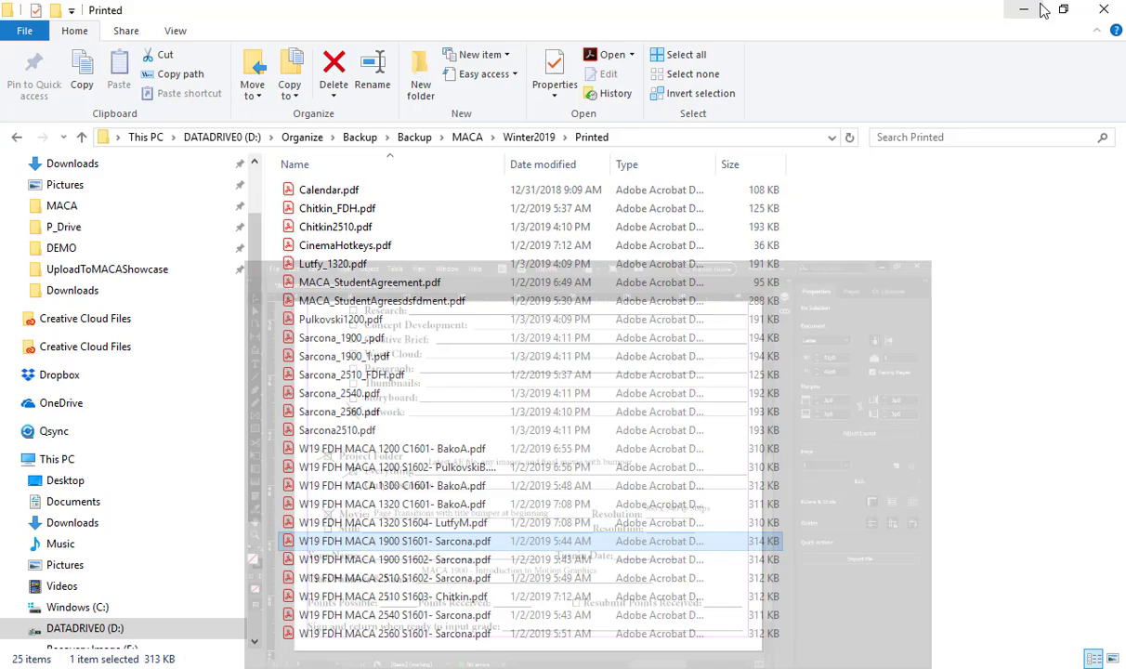
pyautogui.click(67, 226)
pyautogui.doubleClick(485, 227)
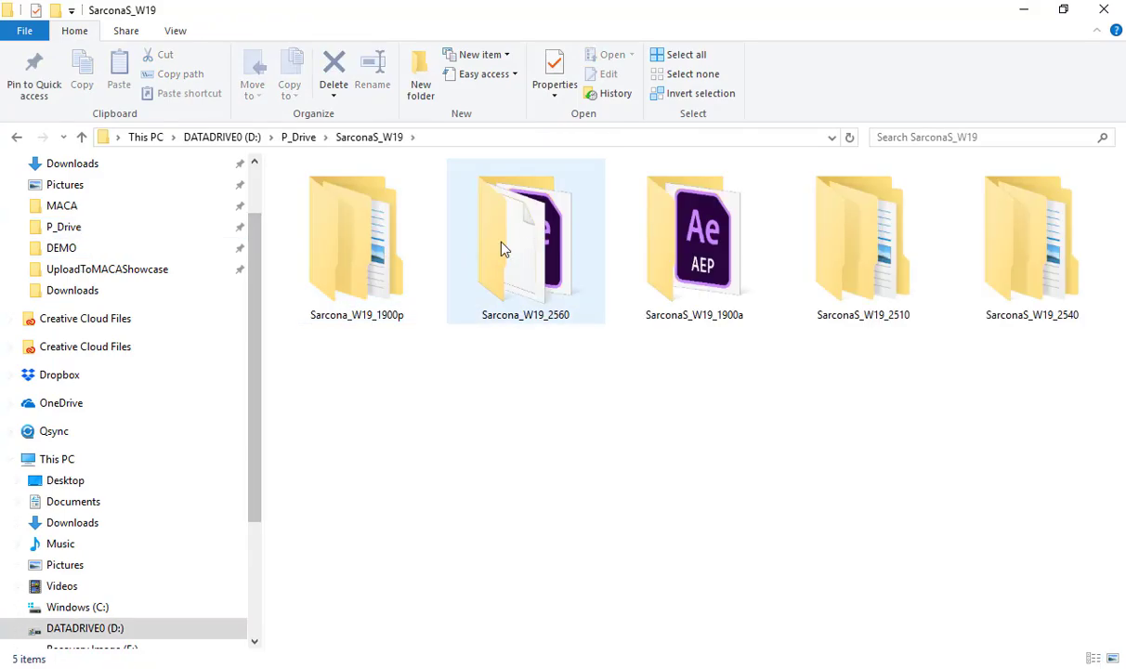
pyautogui.doubleClick(640, 226)
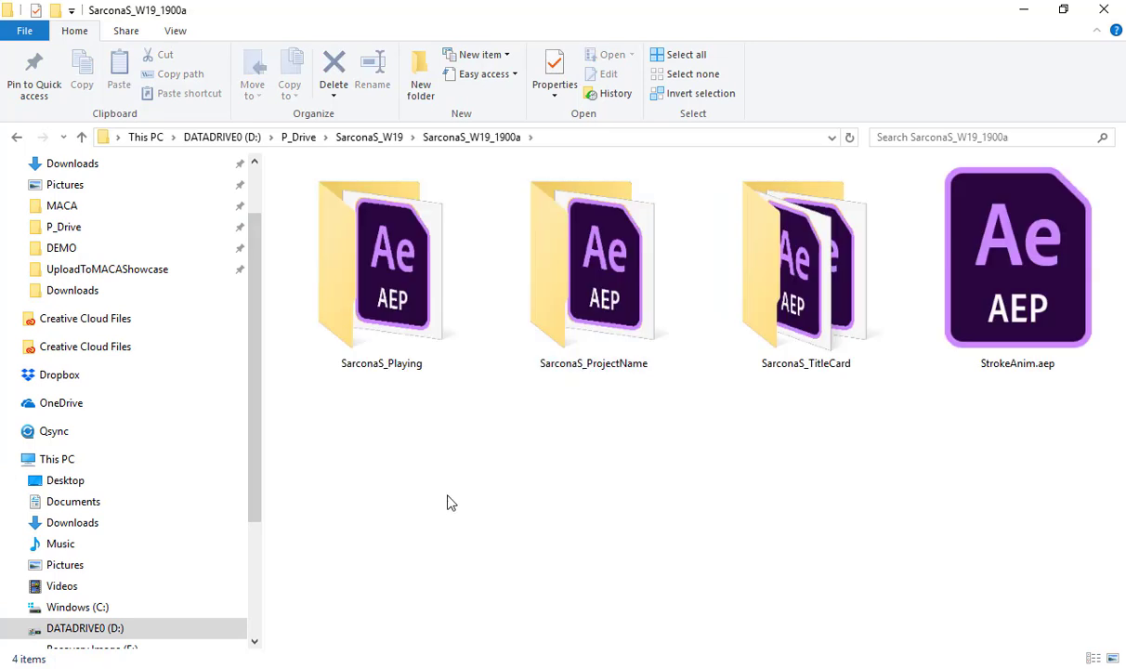
# Duplicate the ProjectName template folder within the W19_1900a course folder.
pyautogui.click(585, 274)
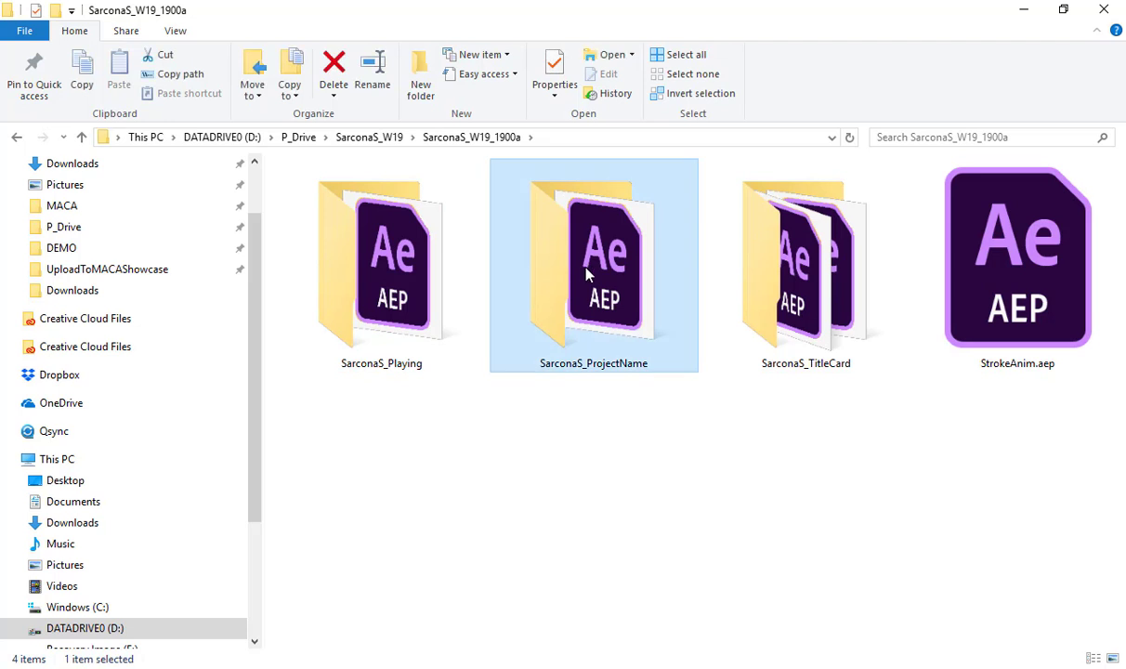
pyautogui.moveTo(576, 293); pyautogui.dragTo(517, 511)
pyautogui.click(783, 377)
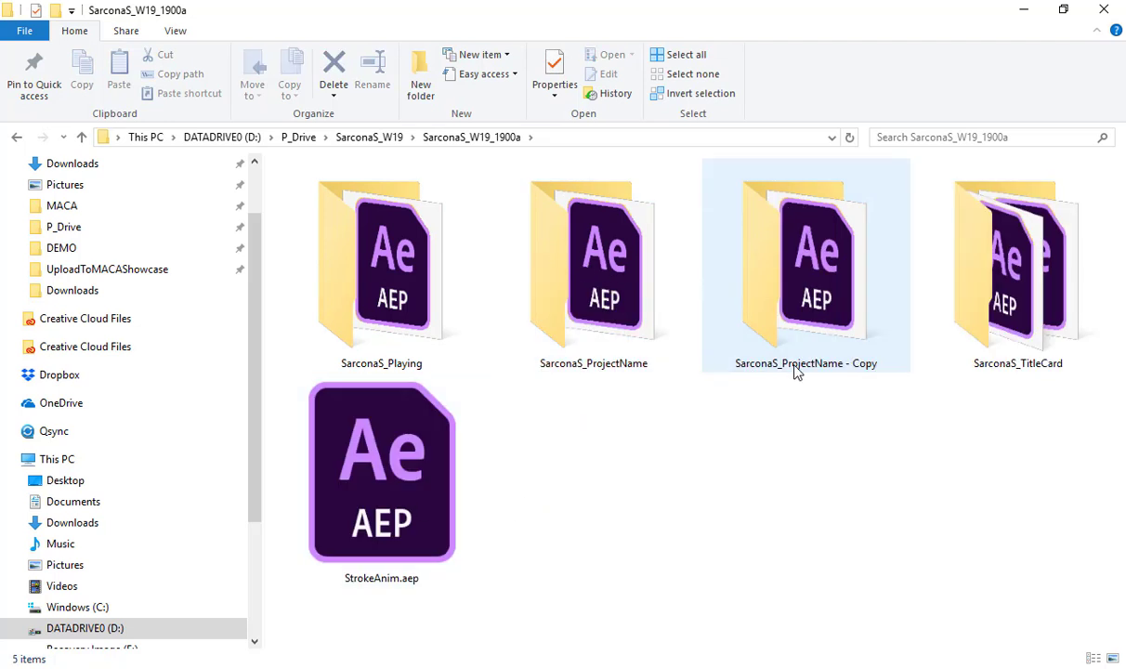
# Rename the copied folder, replacing "ProjectName - Copy" with "PageTransitions" after the instructor's name prefix, and open it.
pyautogui.click(792, 371)
pyautogui.click(789, 369)
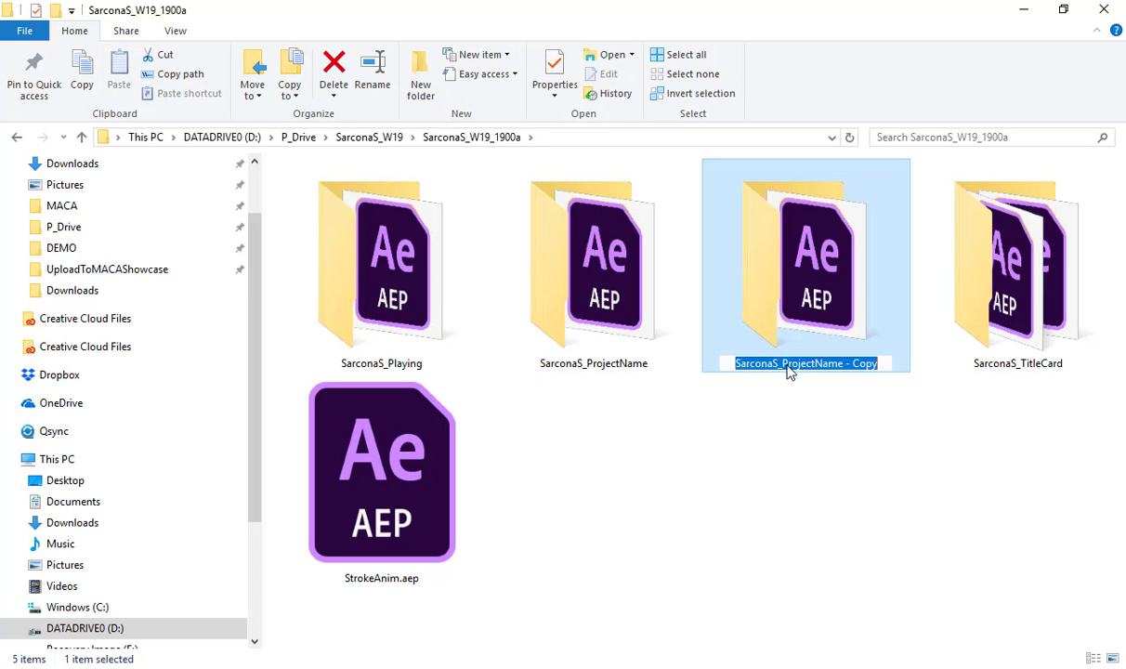
pyautogui.moveTo(787, 363); pyautogui.dragTo(1076, 352)
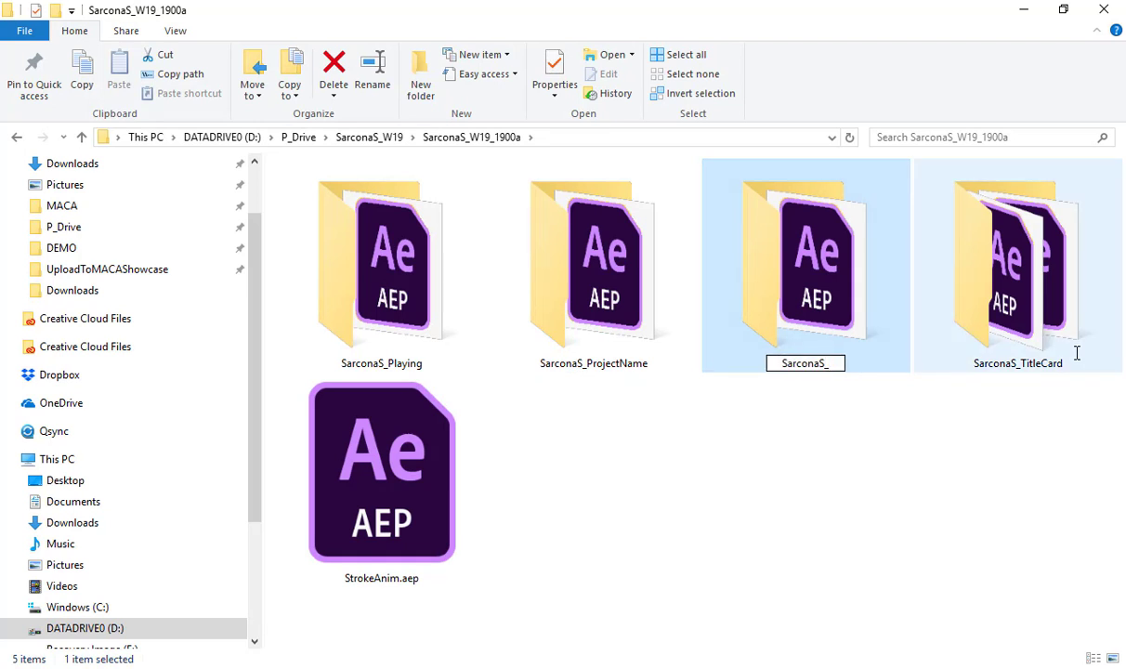
pyautogui.write('PageTransition')
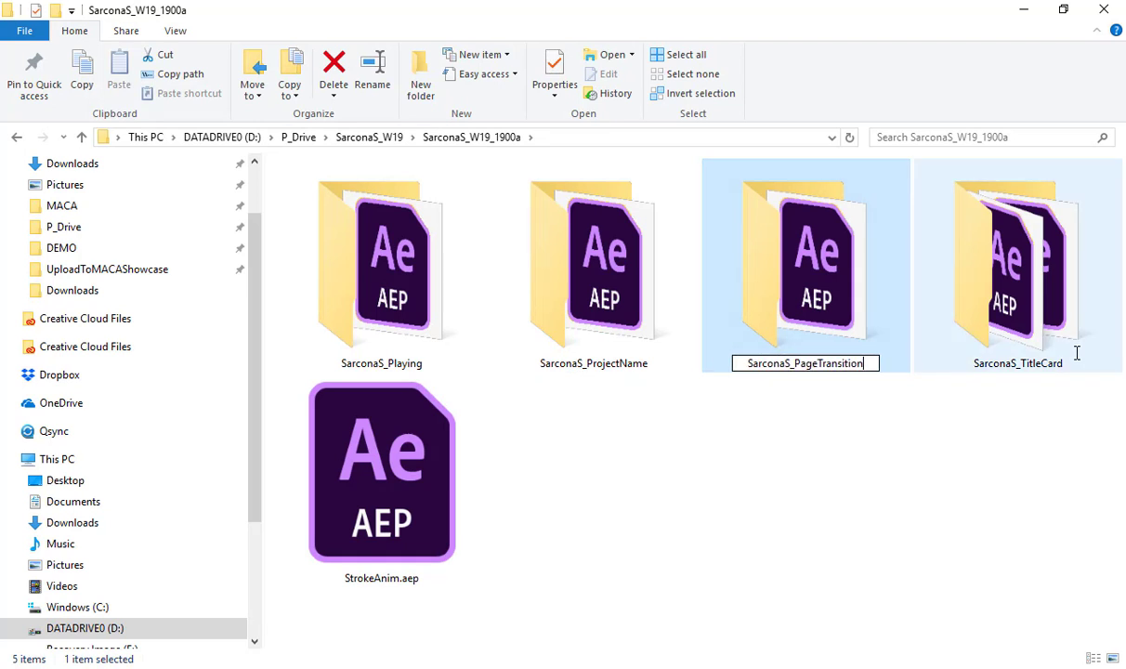
pyautogui.write('s')
pyautogui.press('Return')
pyautogui.press('Return')
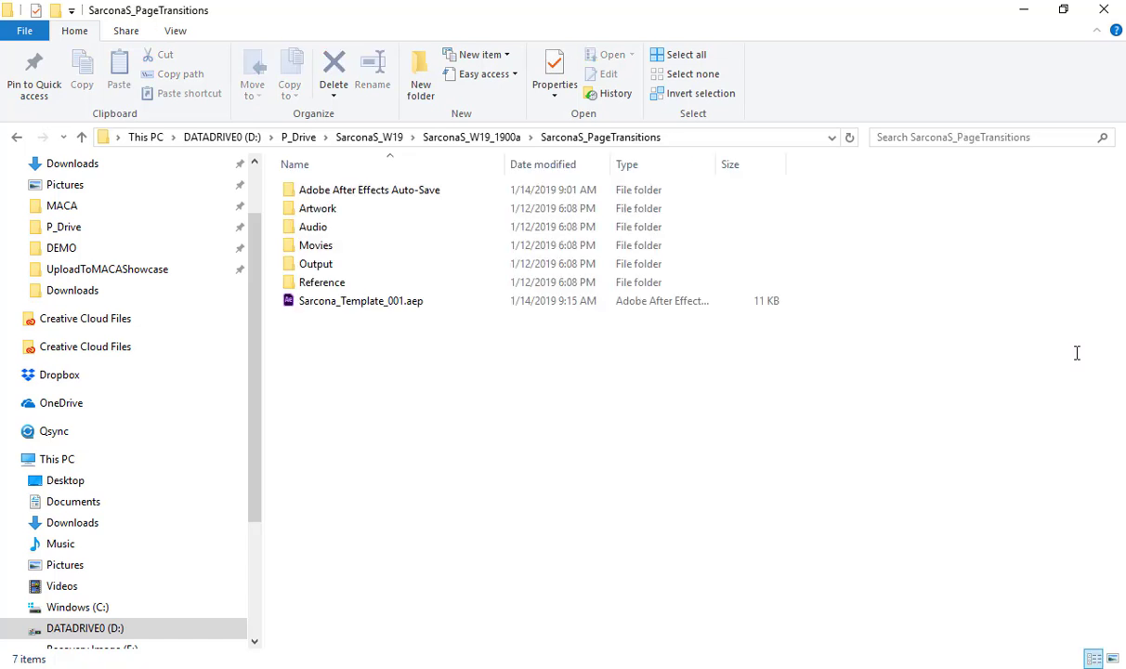
# Rename the After Effects template project, replacing "Template" with "PageTransitions" and keeping the name prefix and the _001 suffix.
pyautogui.click(358, 302)
pyautogui.click(356, 305)
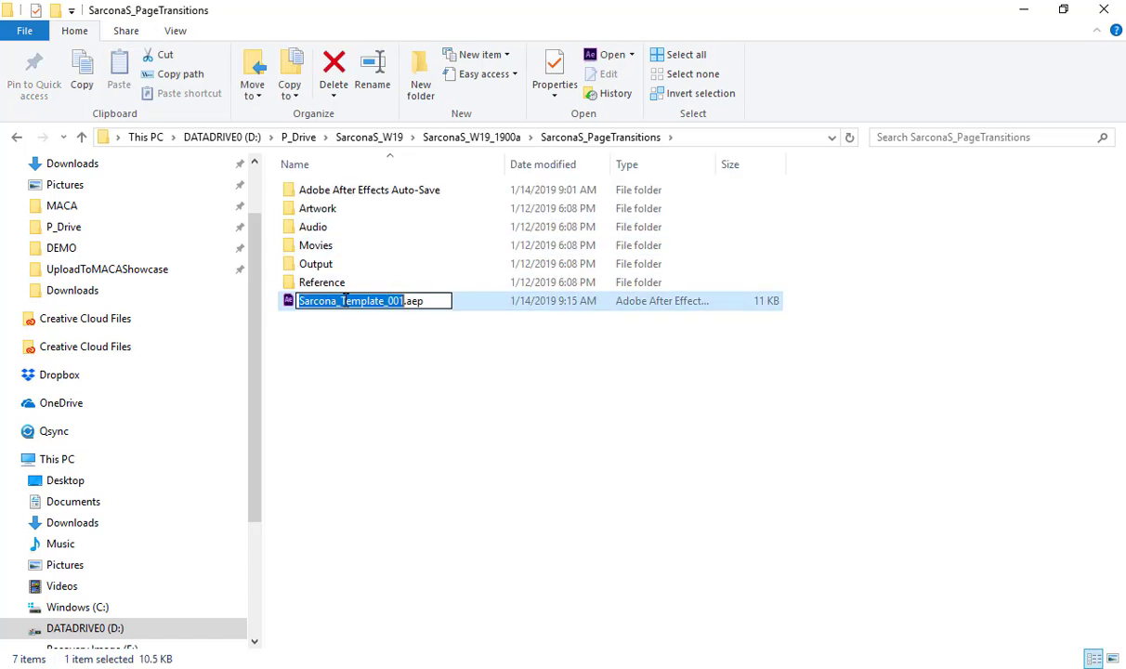
pyautogui.moveTo(340, 300); pyautogui.dragTo(383, 300)
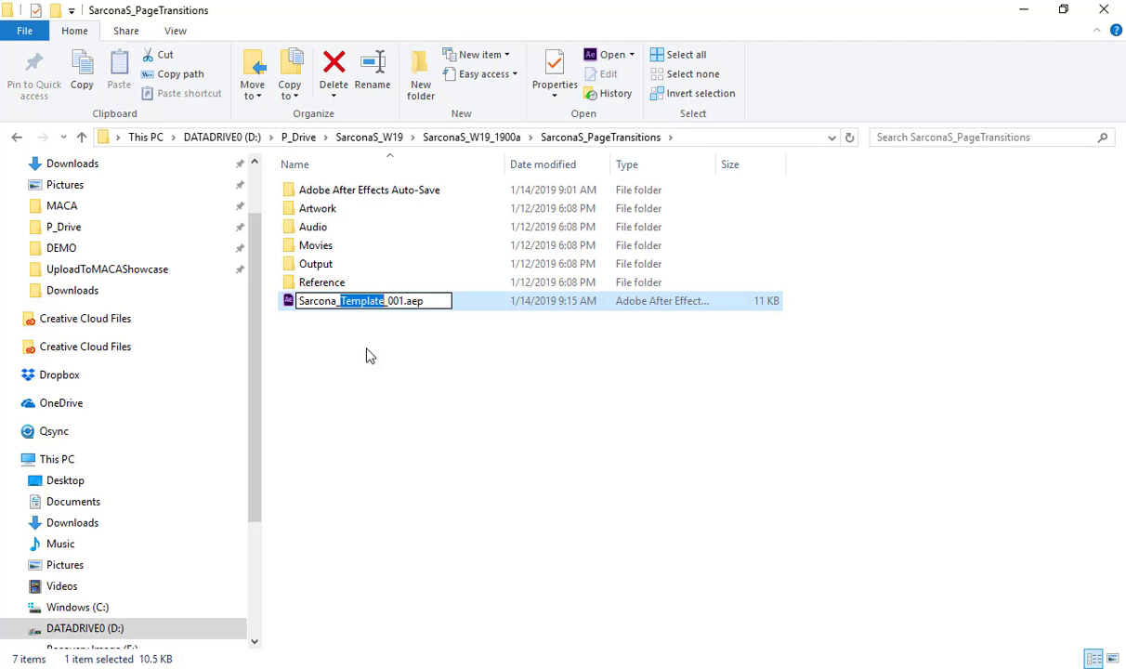
pyautogui.write('PageTransi')
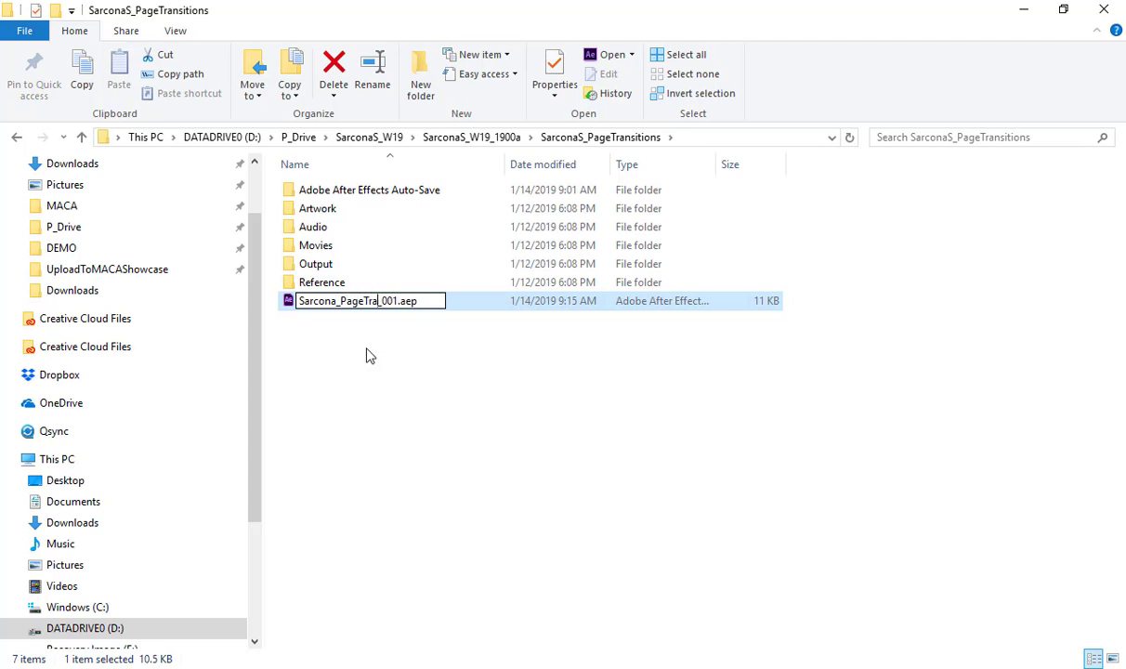
pyautogui.write('tions')
pyautogui.press('Return')
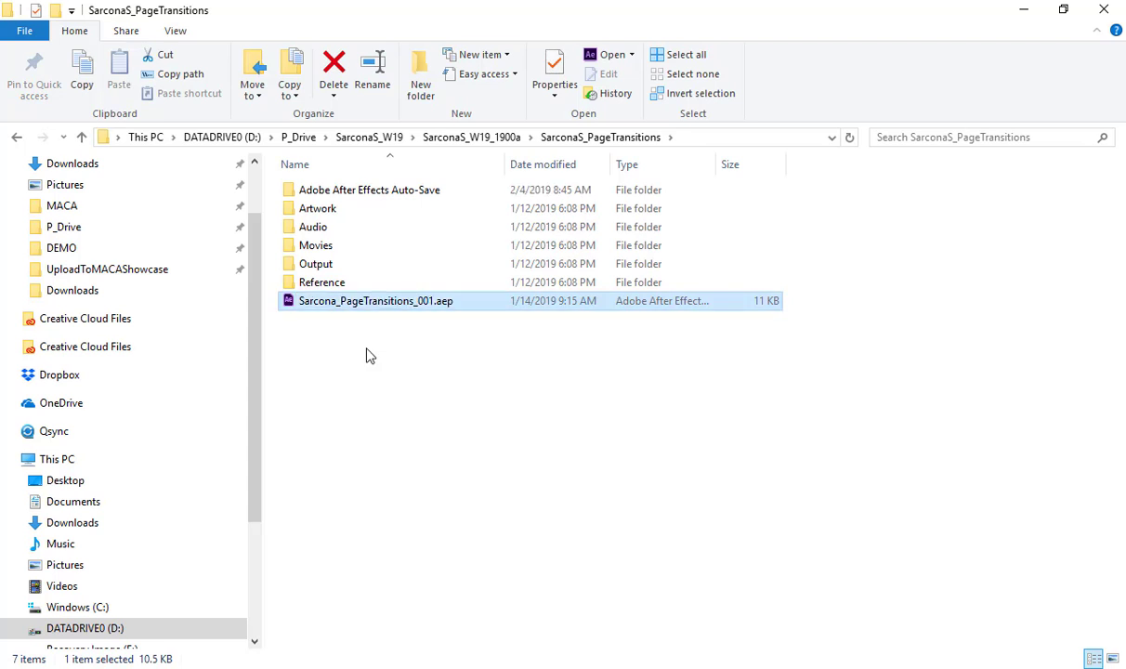
# Switch to After Effects and open the PageTransitions_001.aep project from the PageTransitions folder in the W19_1900a course folder.
pyautogui.hotkey('alt', 'Tab')
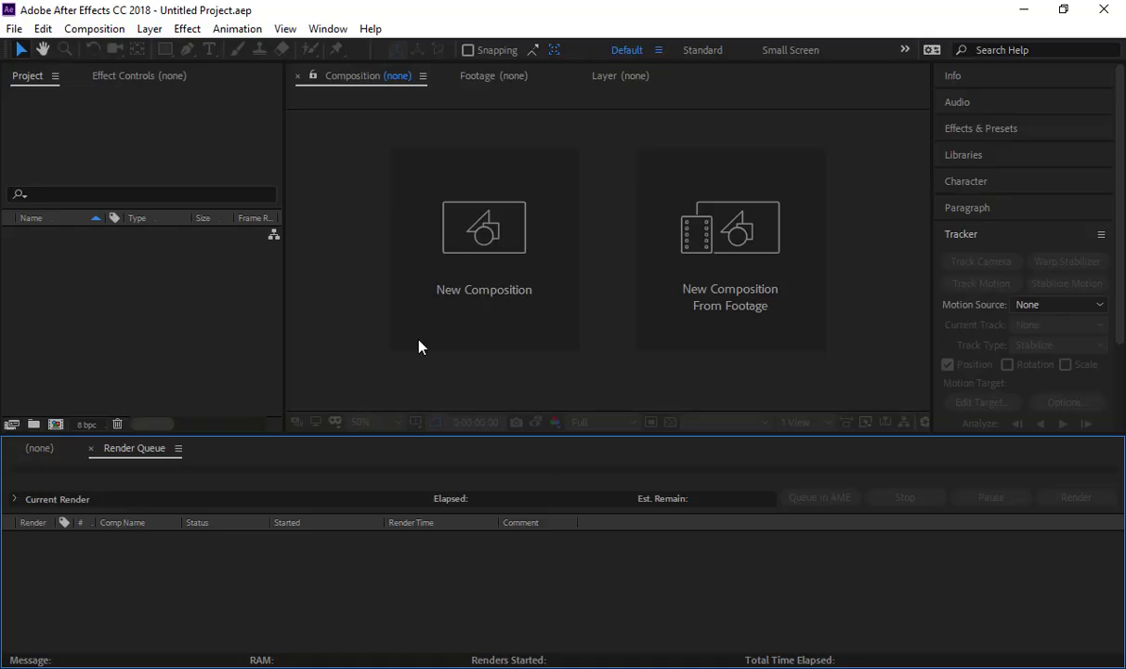
pyautogui.click(13, 30)
pyautogui.click(54, 65)
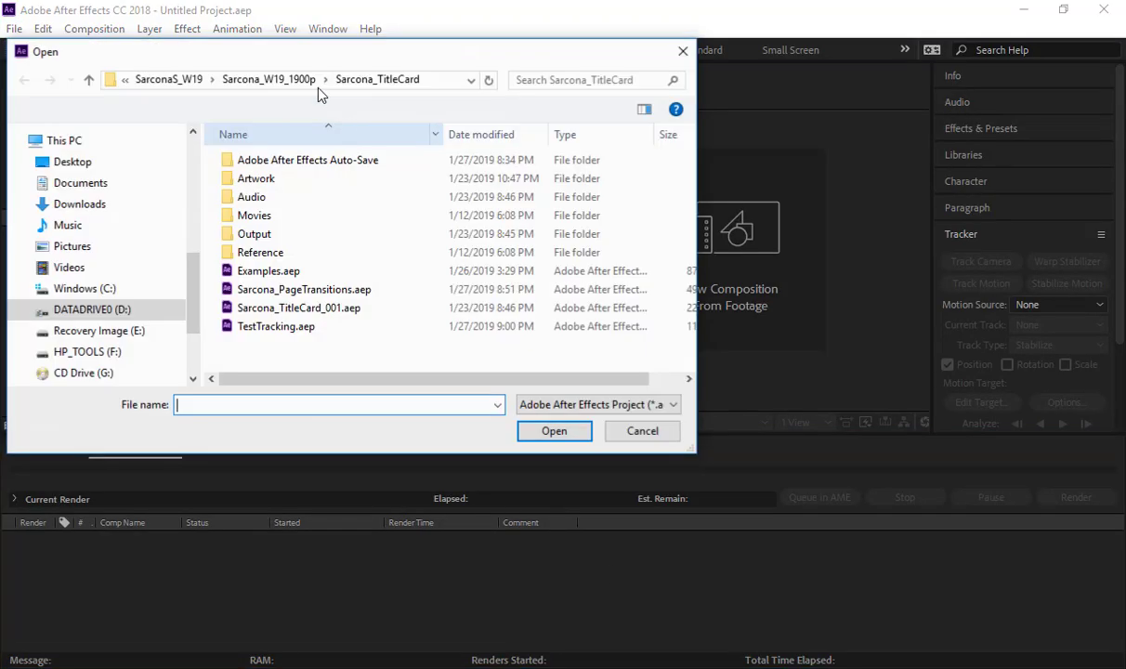
pyautogui.click(221, 81)
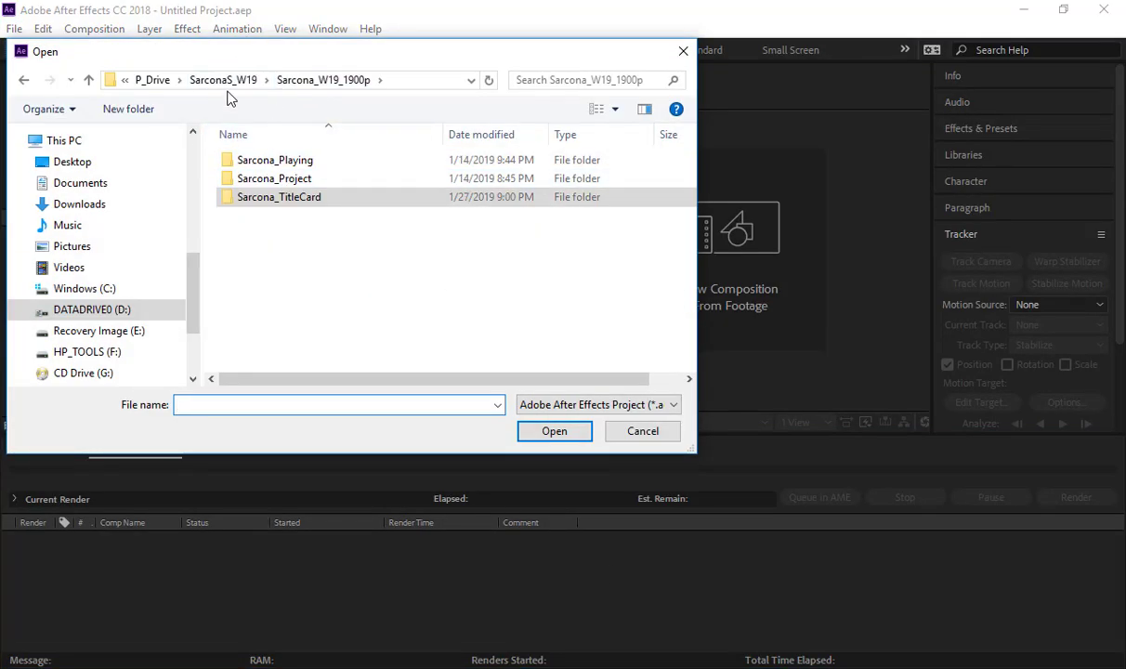
pyautogui.click(227, 82)
pyautogui.doubleClick(279, 197)
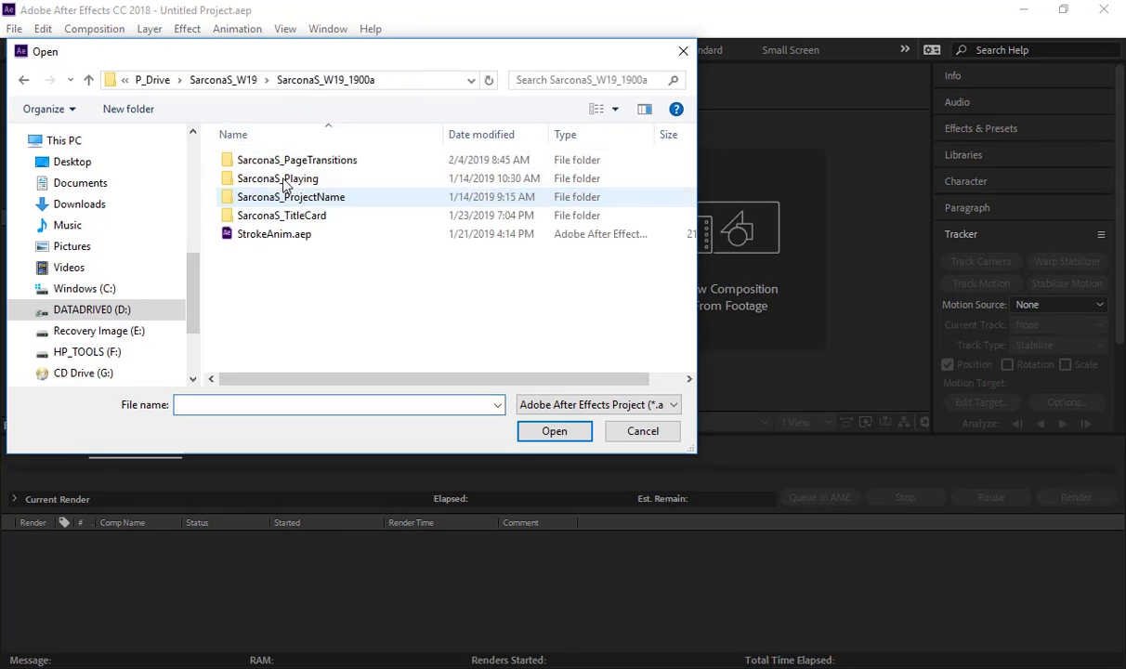
pyautogui.doubleClick(278, 159)
pyautogui.doubleClick(275, 270)
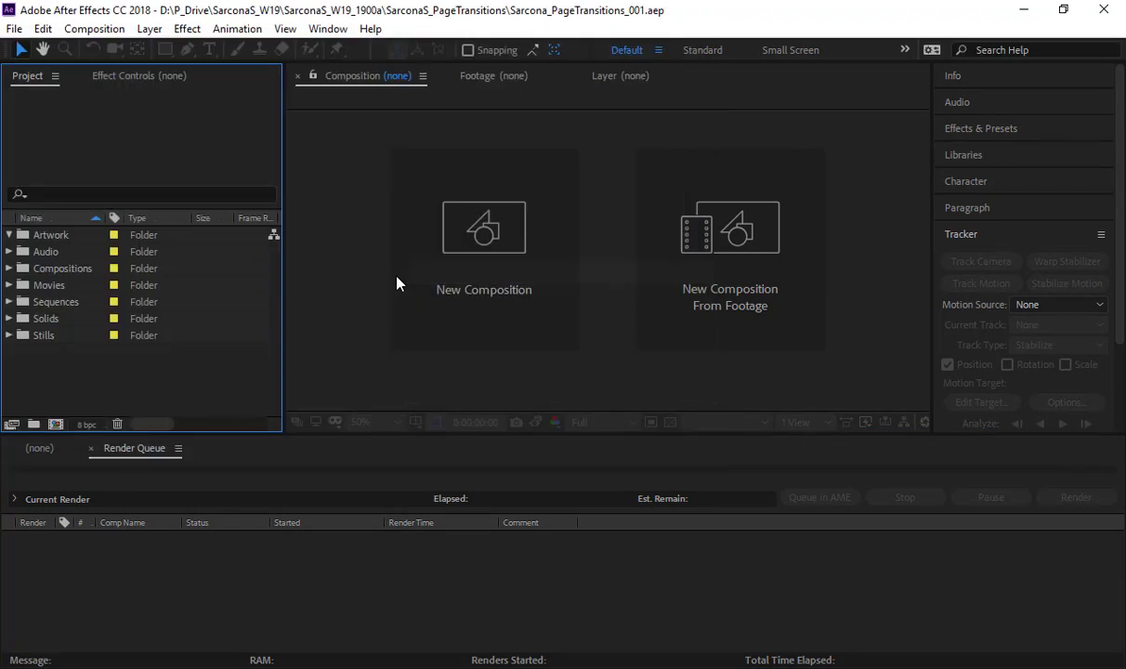
# Start a new composition with a frame size of 960 × 540 px.
pyautogui.click(519, 274)
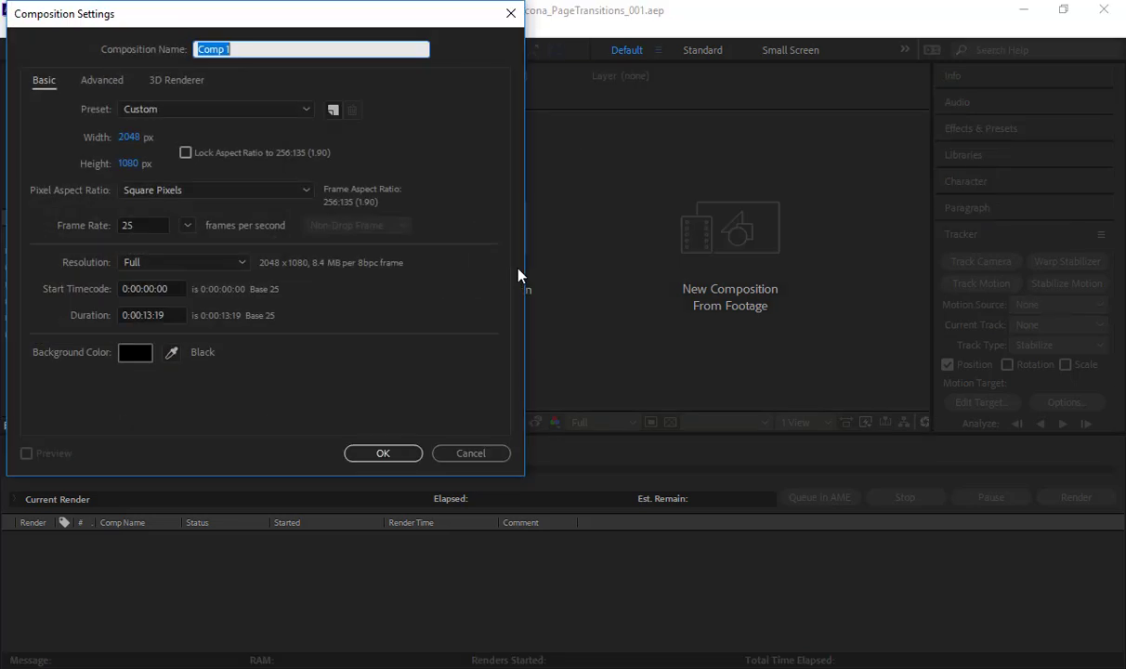
pyautogui.click(128, 137)
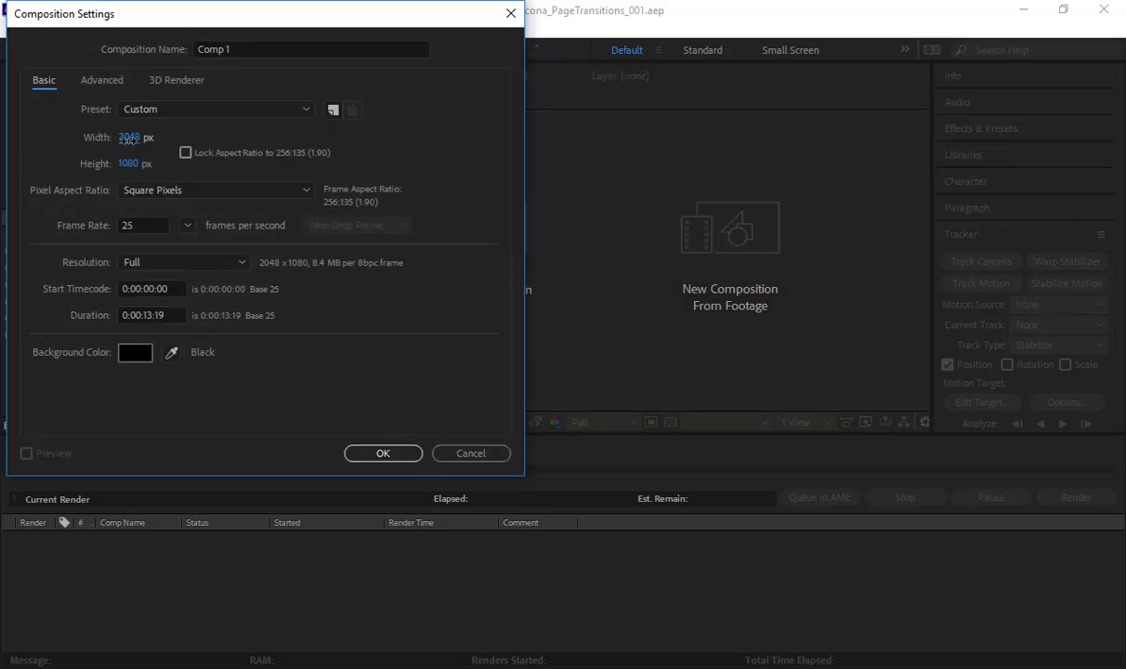
pyautogui.write('960')
pyautogui.press('Tab')
pyautogui.write('540')
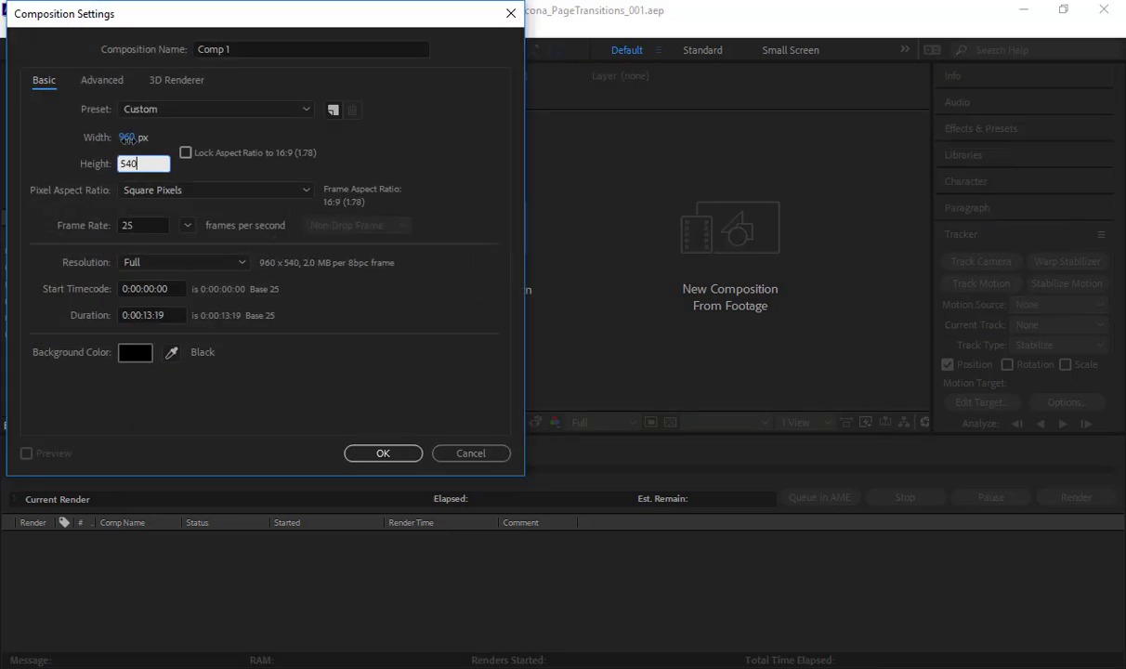
pyautogui.press('Tab')
# Set the new composition to 30 frames per second and a 2-second duration, and create it.
pyautogui.moveTo(156, 224); pyautogui.dragTo(42, 215)
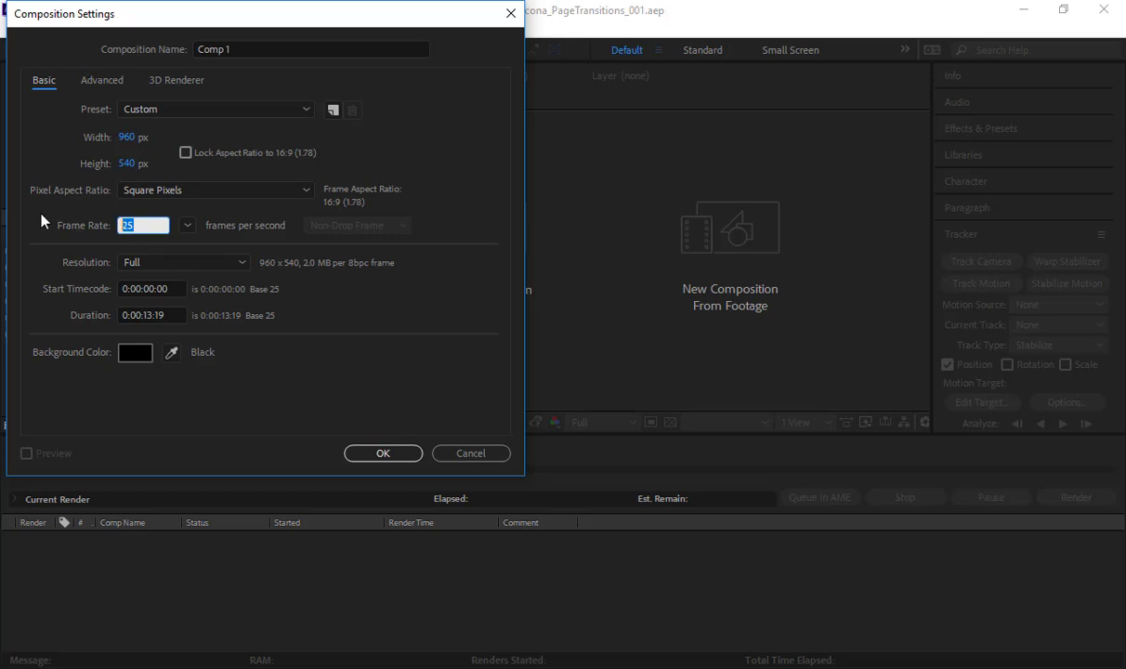
pyautogui.write('30')
pyautogui.press('Tab')
pyautogui.press('Tab')
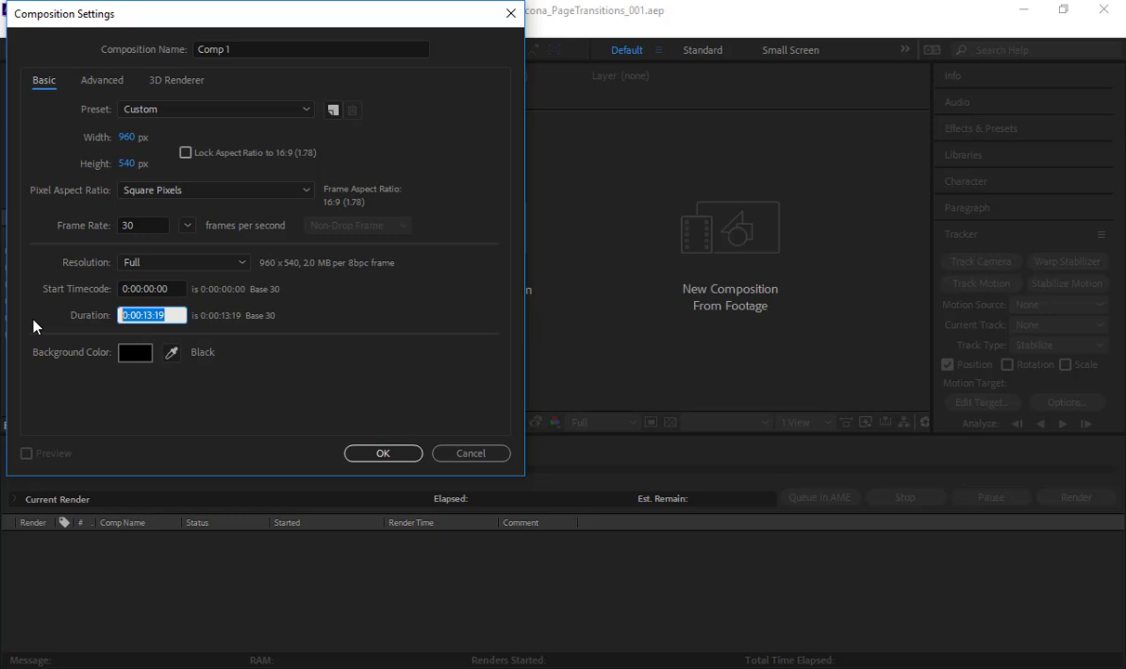
pyautogui.write('200')
pyautogui.press('Return')
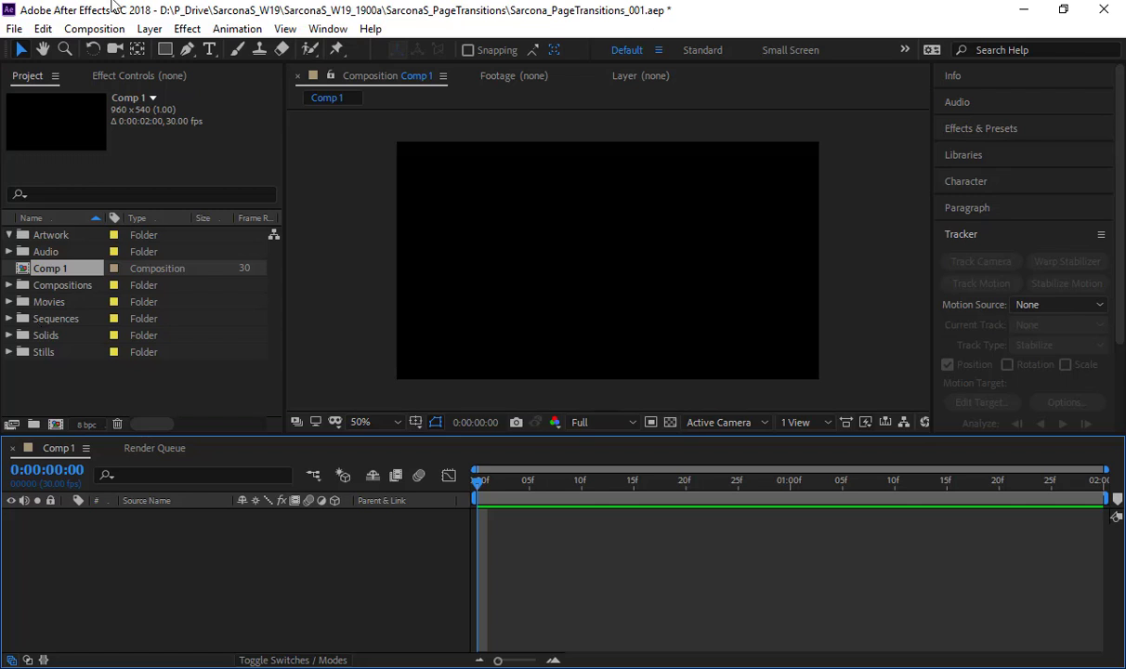
# Add a composition-sized solid layer in pale magenta, with saturation lowered to 16% and brightness raised close to maximum.
pyautogui.click(150, 29)
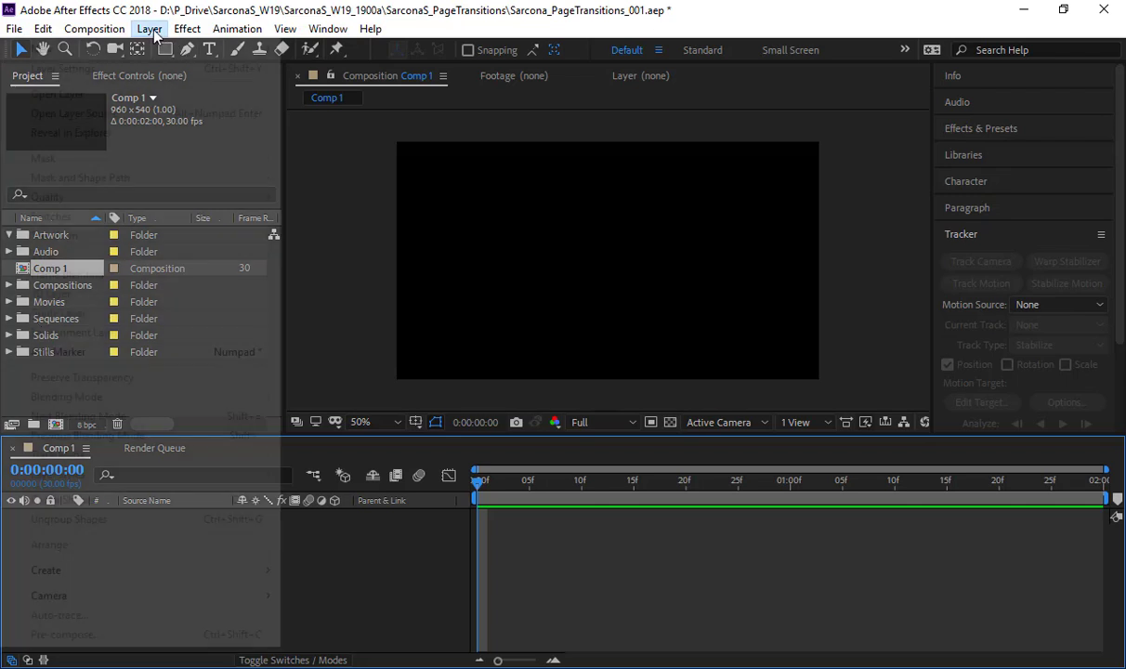
pyautogui.moveTo(148, 48)
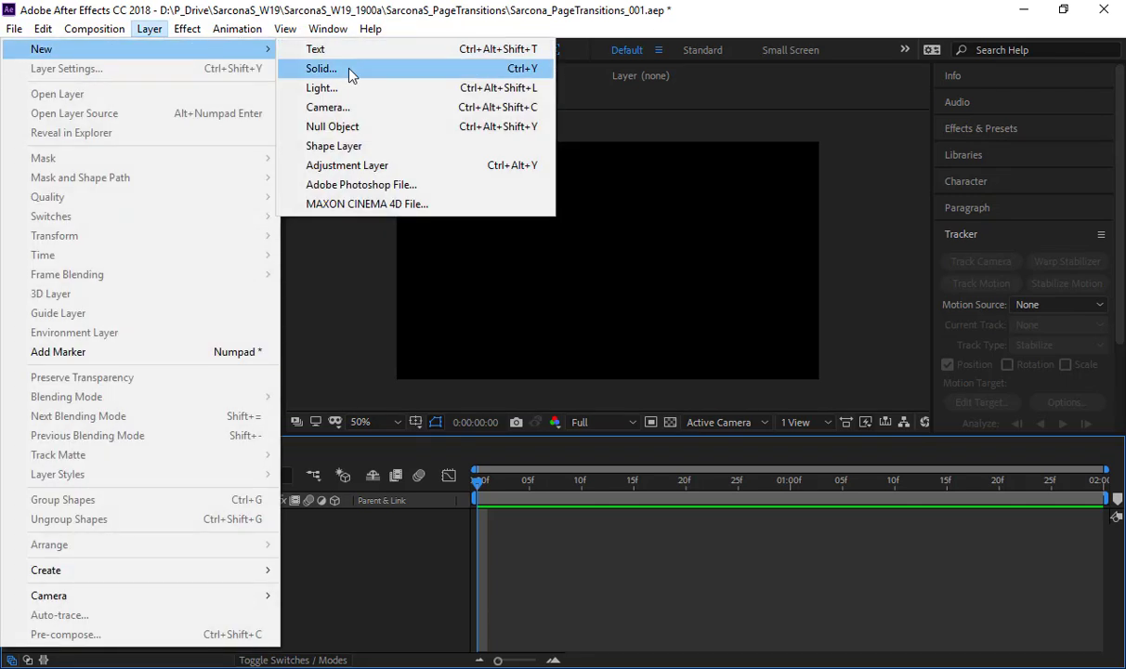
pyautogui.click(349, 70)
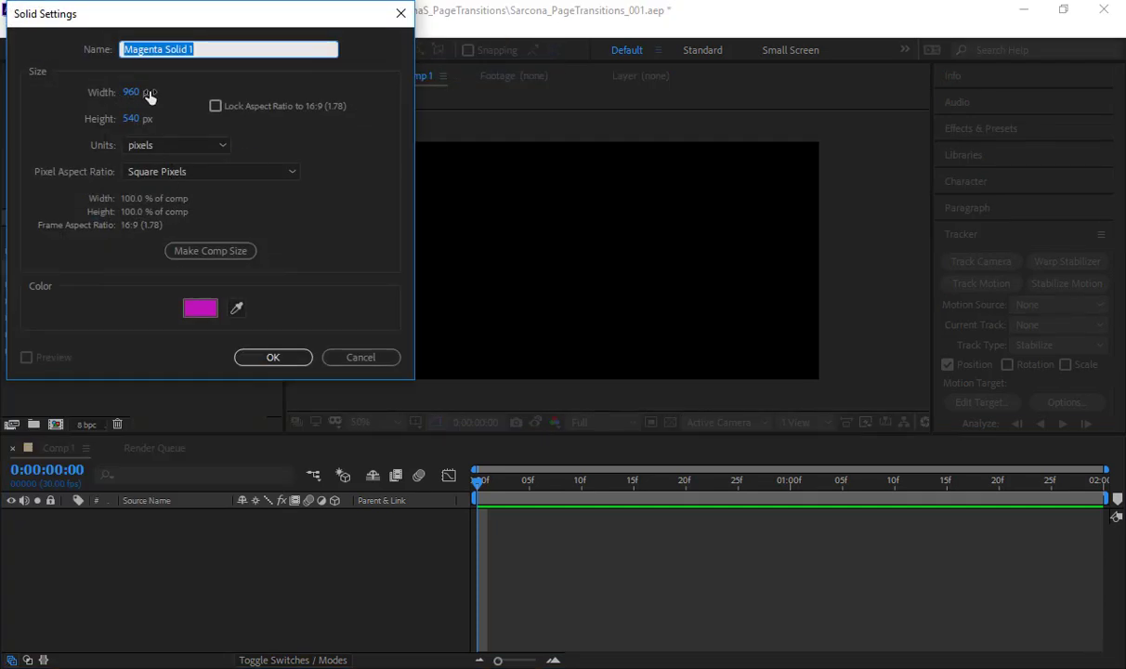
pyautogui.click(211, 307)
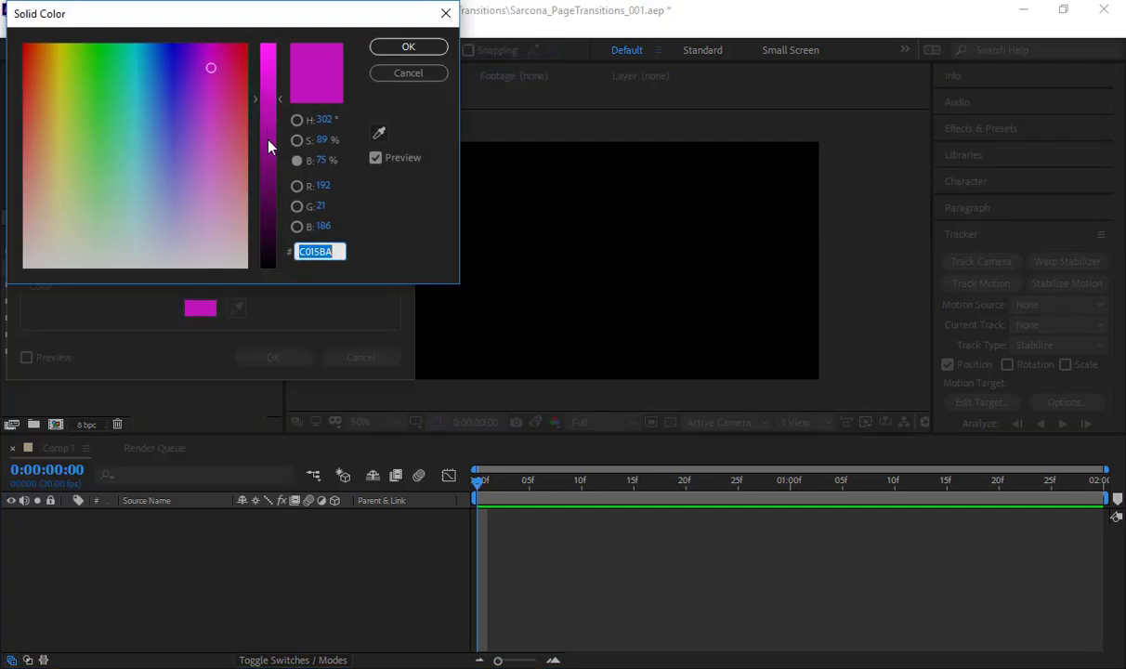
pyautogui.moveTo(268, 147); pyautogui.dragTo(275, 229)
pyautogui.moveTo(276, 221); pyautogui.dragTo(278, 167)
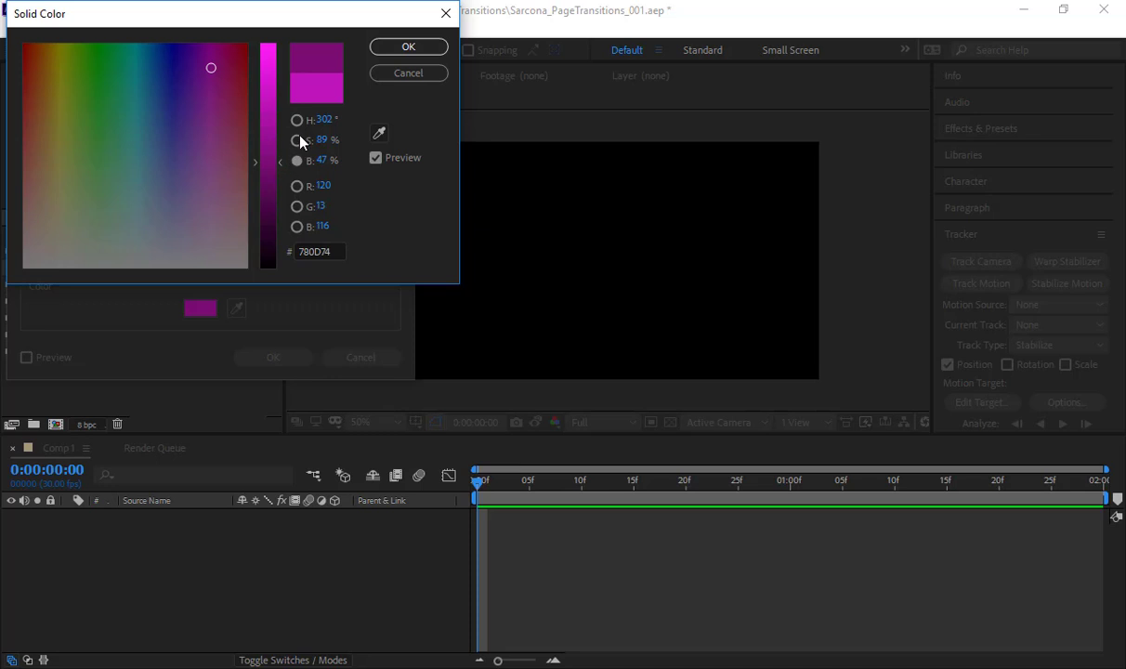
pyautogui.click(297, 140)
pyautogui.moveTo(267, 70)
pyautogui.mouseDown()
pyautogui.moveTo(276, 284)
pyautogui.moveTo(277, 238)
pyautogui.mouseUp()
pyautogui.click(298, 160)
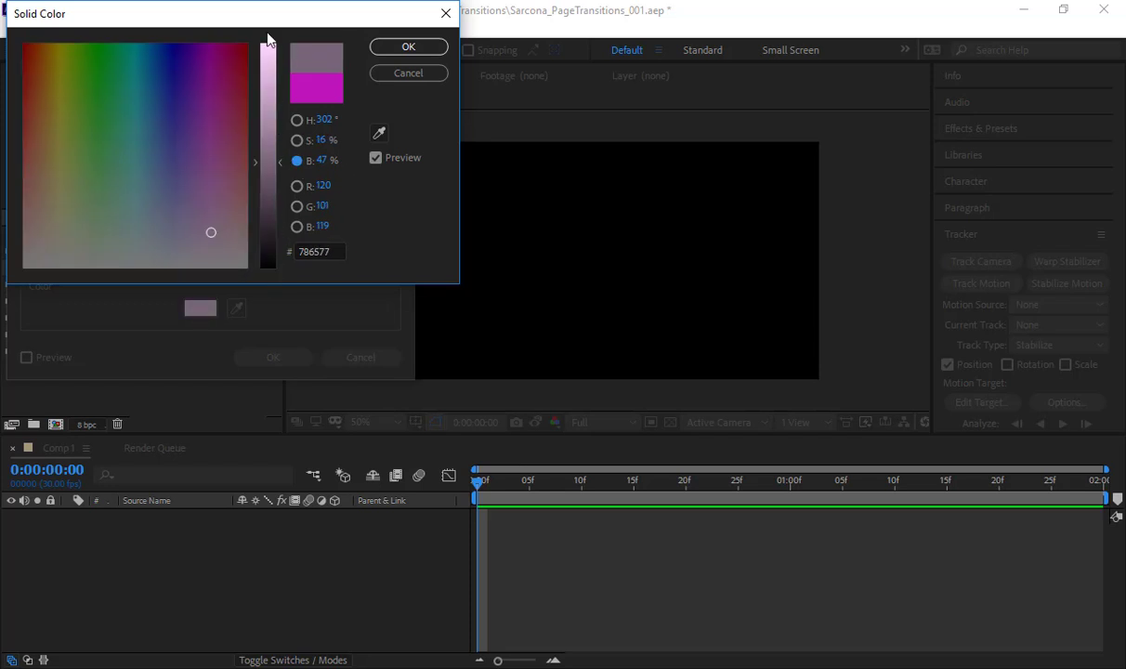
pyautogui.moveTo(268, 160); pyautogui.dragTo(271, 52)
pyautogui.click(396, 49)
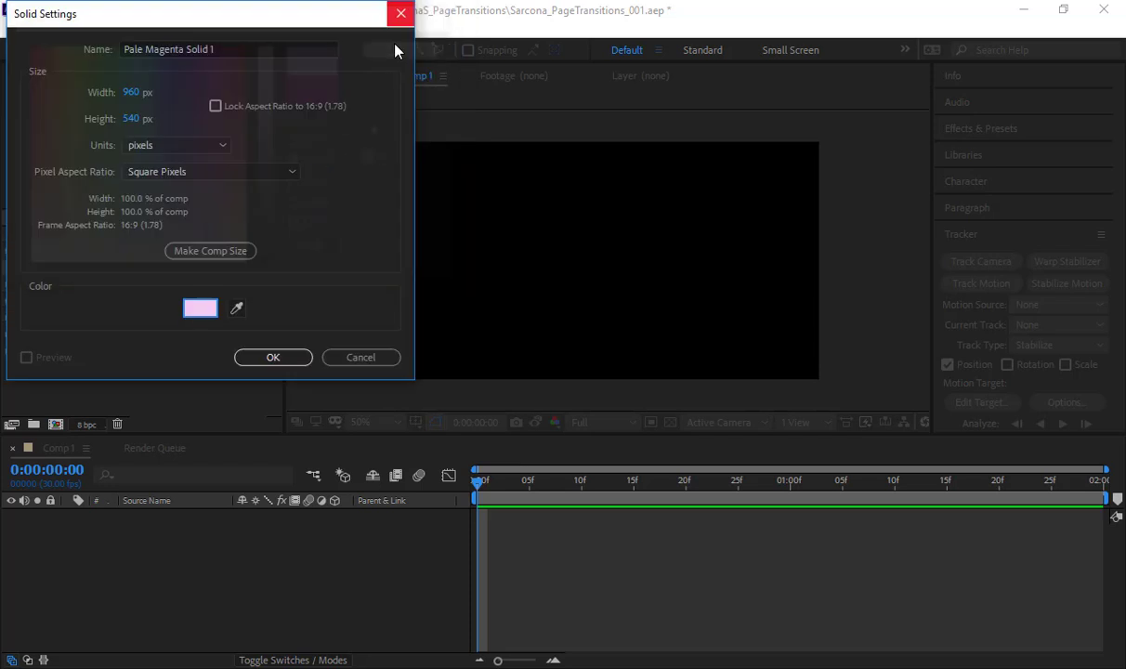
pyautogui.click(271, 353)
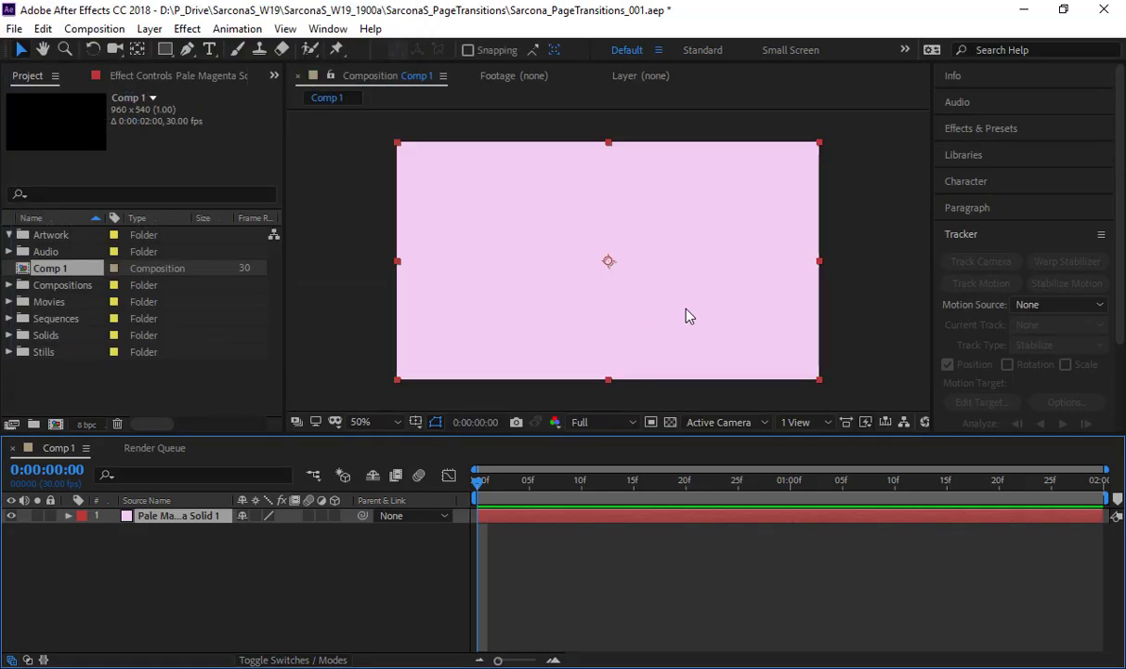
pyautogui.press(',')
pyautogui.press(',')
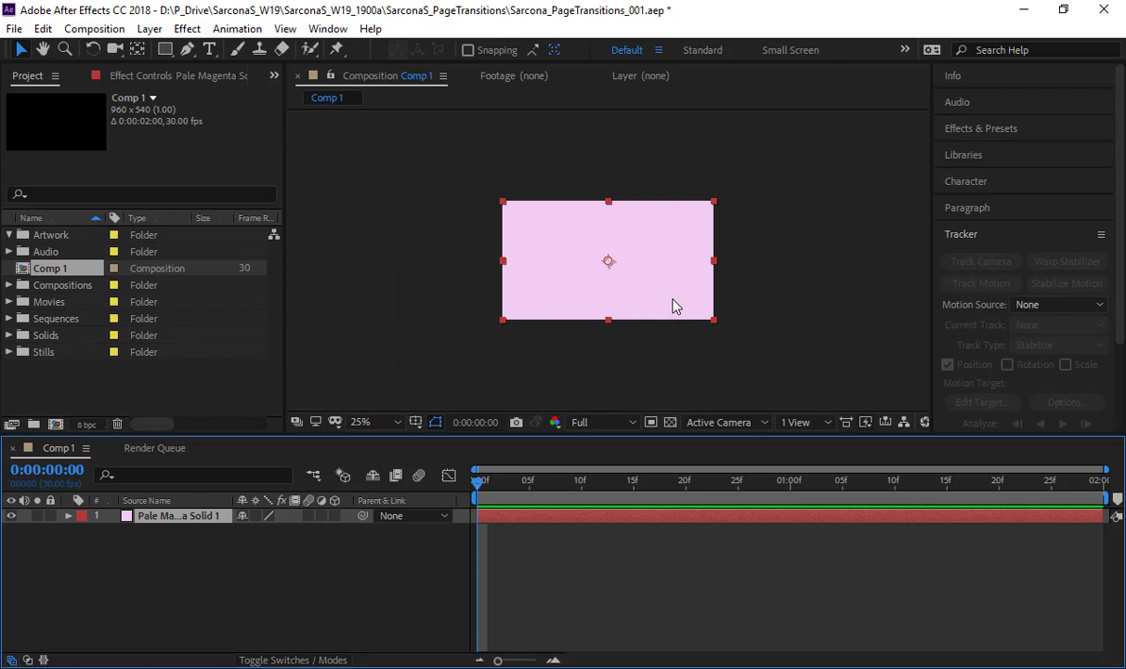
pyautogui.moveTo(674, 307); pyautogui.dragTo(461, 328)
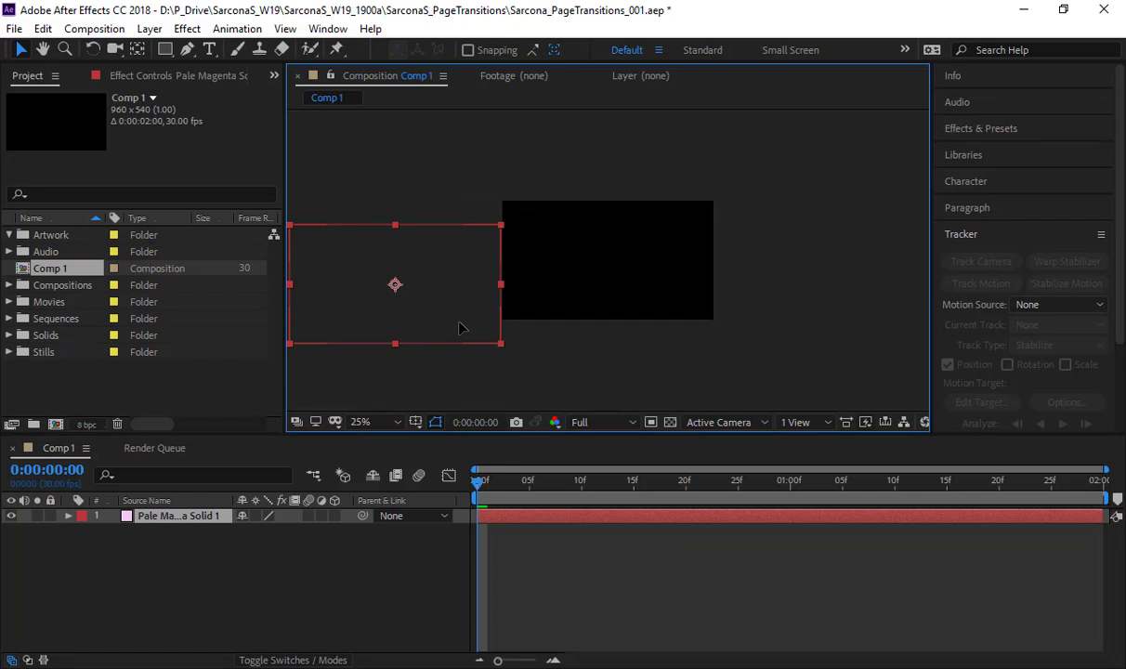
pyautogui.press('z')
pyautogui.hotkey('ctrl', 'z')
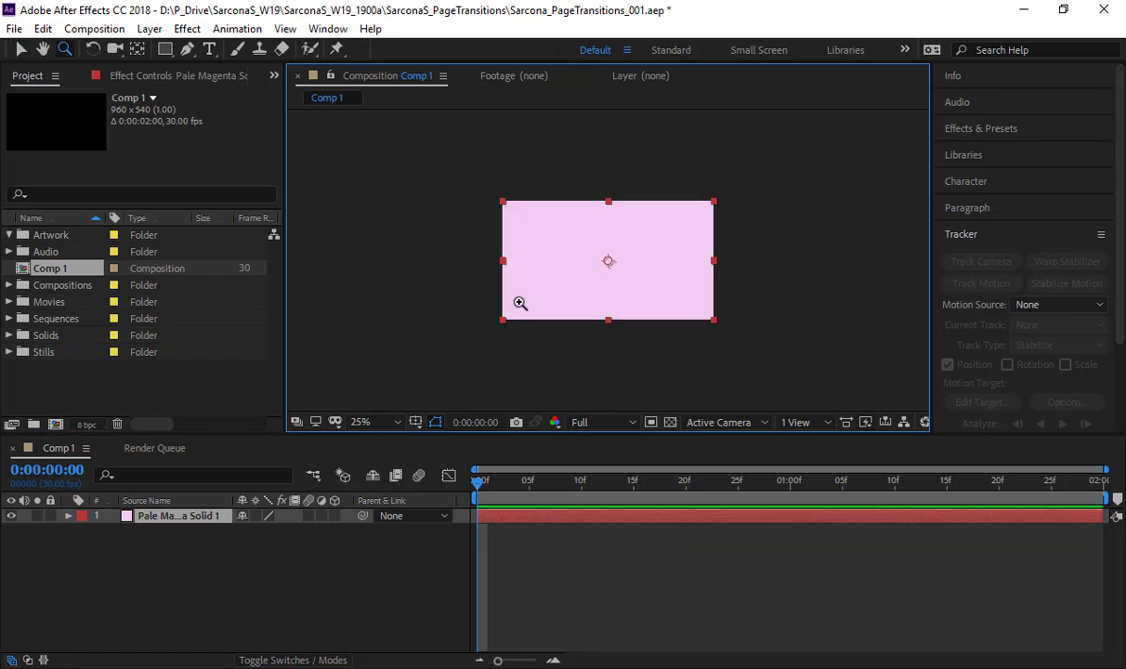
# Move the pale magenta solid horizontally to just outside the frame's left edge, at about -484, 270.
pyautogui.click(557, 297)
pyautogui.press('v')
pyautogui.press('space')
pyautogui.moveTo(610, 291); pyautogui.dragTo(544, 356)
pyautogui.moveTo(757, 292); pyautogui.dragTo(334, 276)
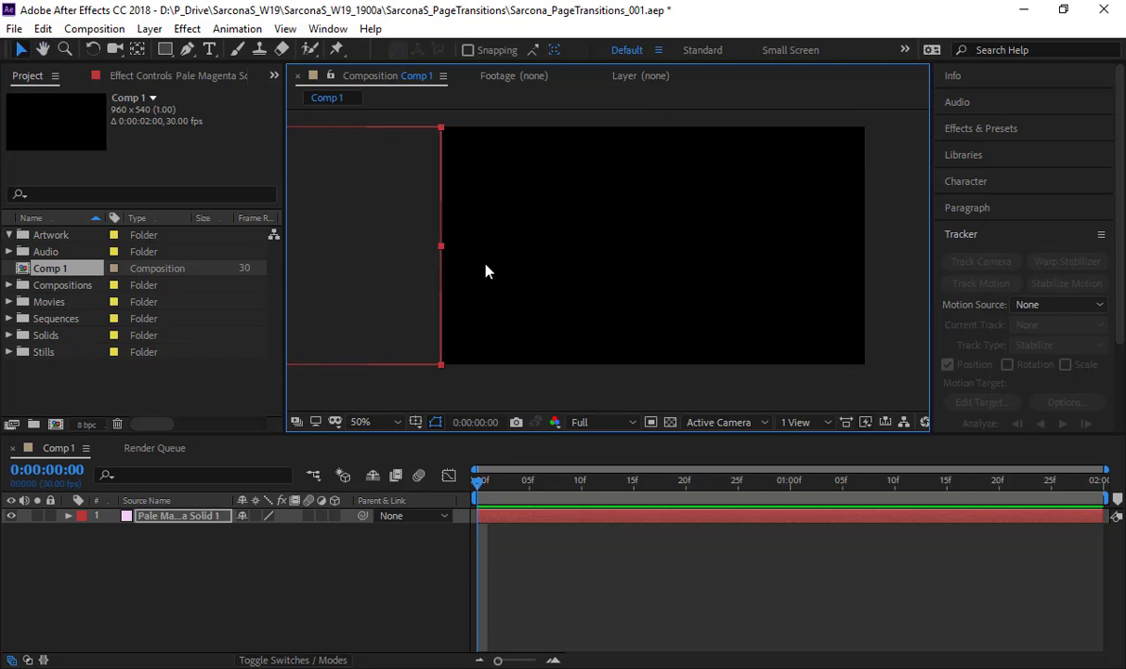
# Keyframe the solid's Position off-frame at 0:00:00:00 and move it to fill the frame (480, 270) at 0:00:00:15.
pyautogui.click(180, 523)
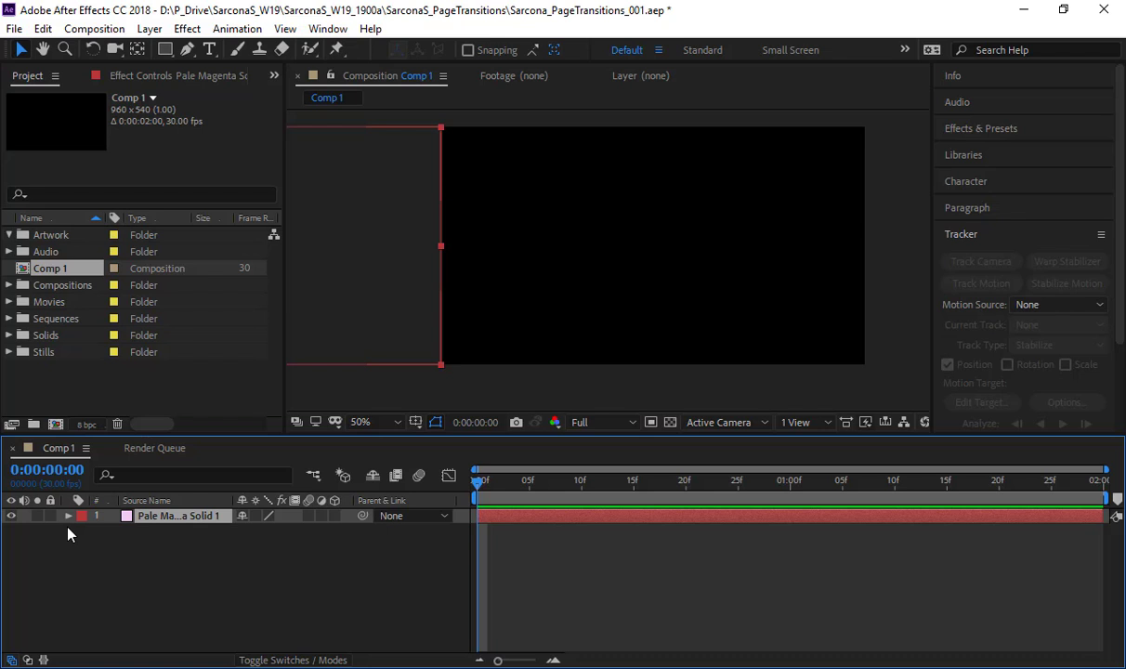
pyautogui.press('p')
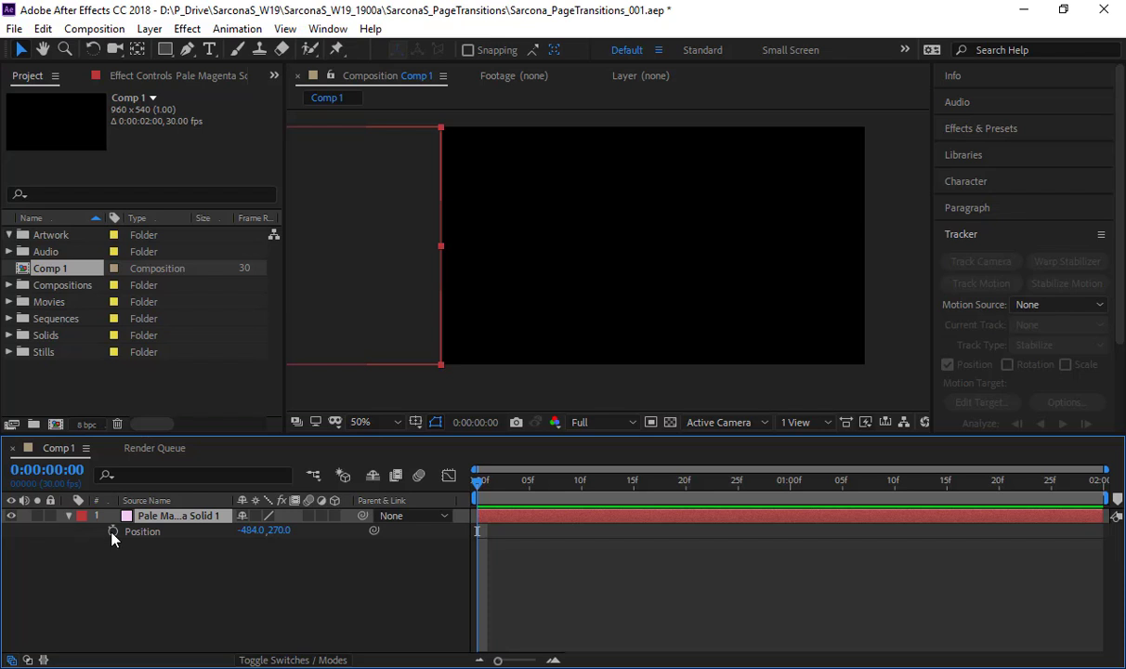
pyautogui.click(113, 532)
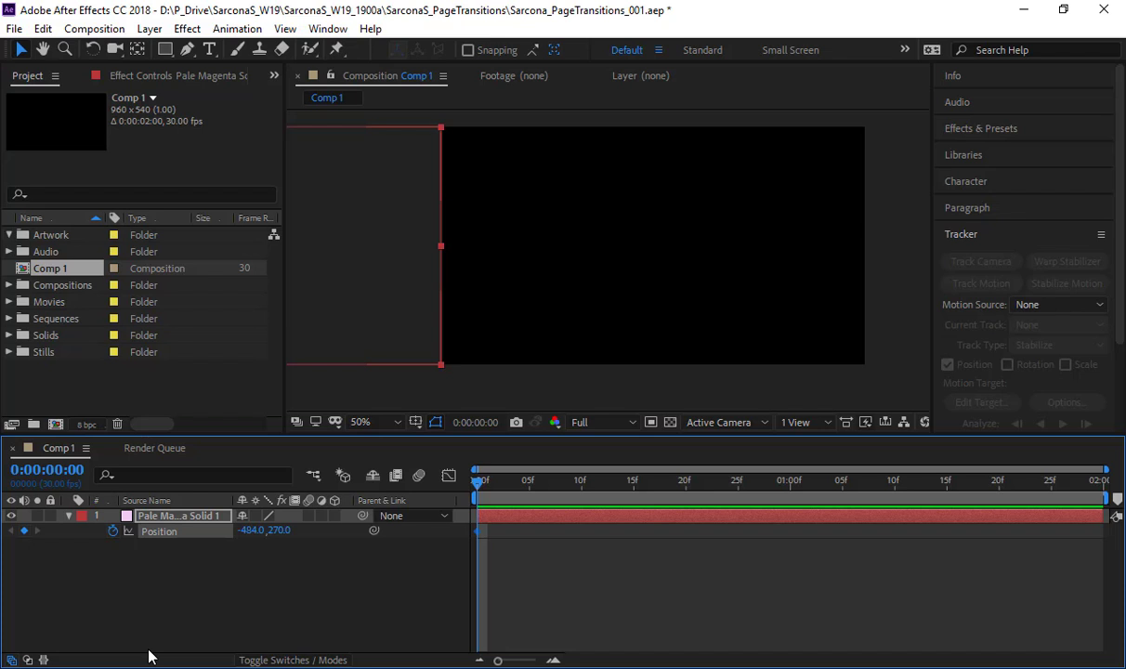
pyautogui.click(634, 483)
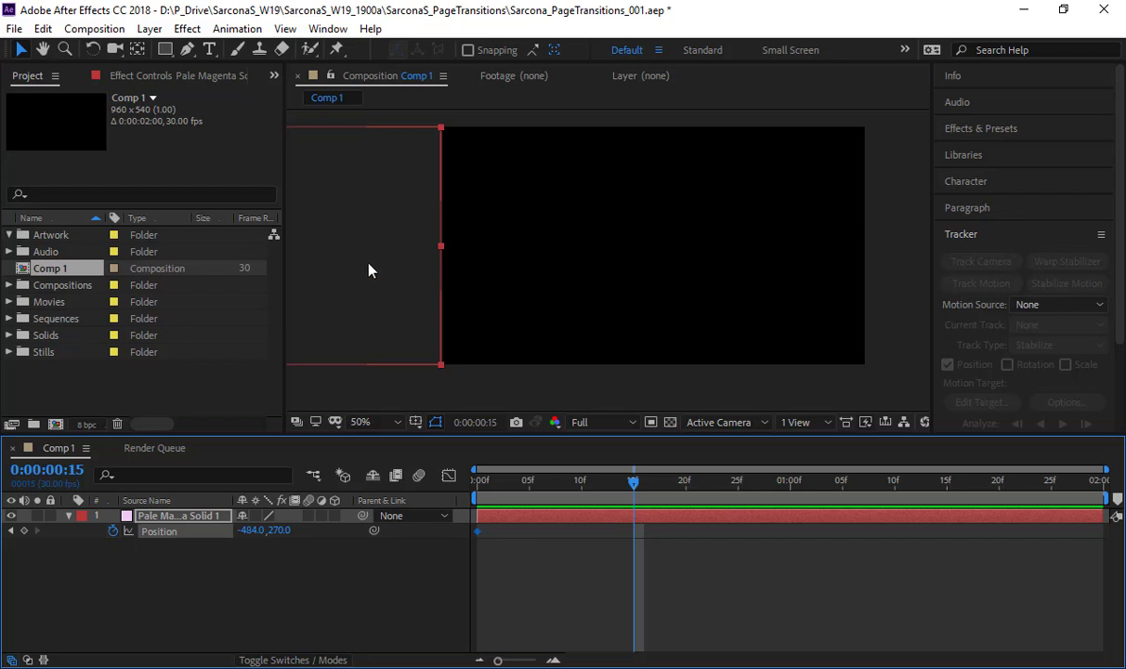
pyautogui.moveTo(347, 267); pyautogui.dragTo(769, 275)
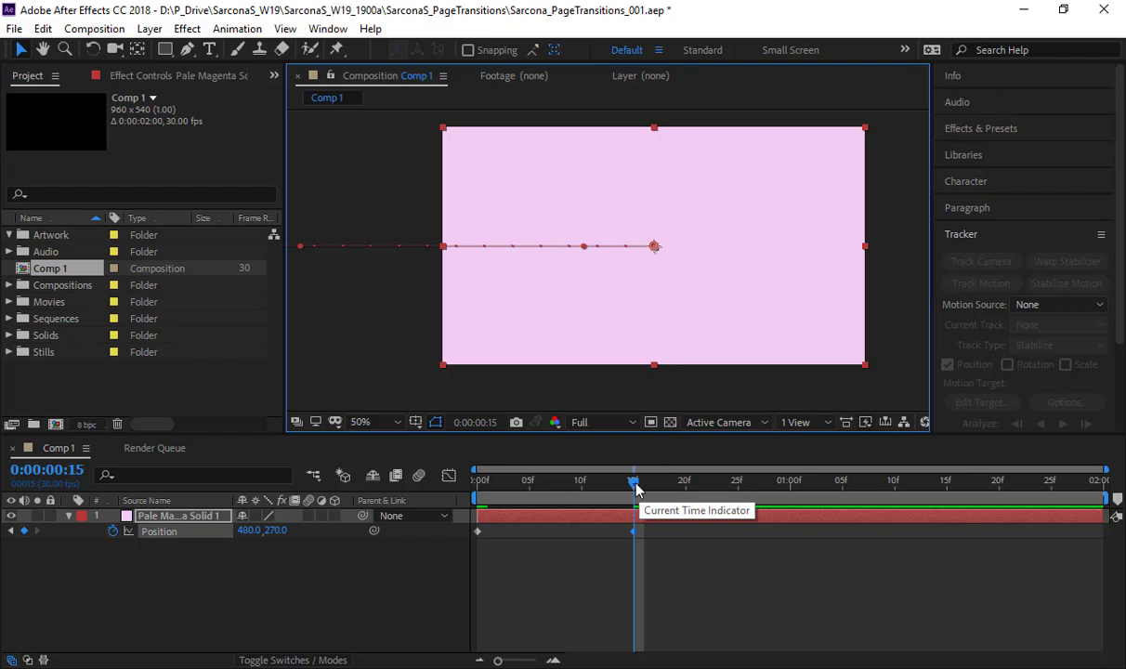
# Hold the solid in place by adding a Position keyframe at 0:00:00:20.
pyautogui.moveTo(635, 489); pyautogui.dragTo(690, 490)
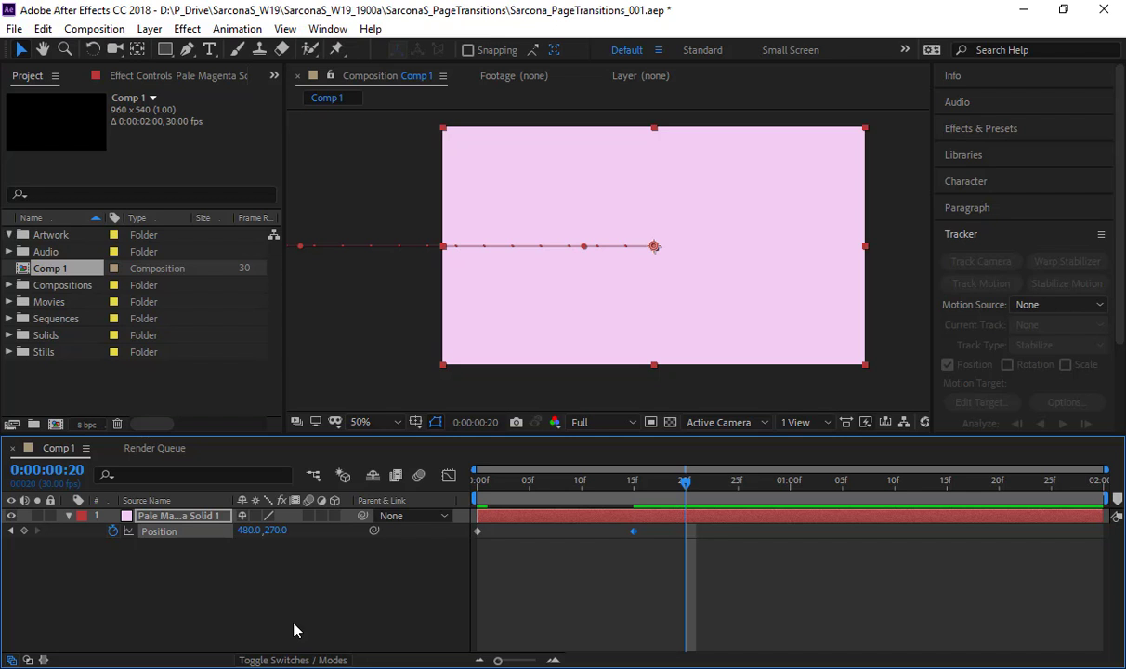
pyautogui.doubleClick(367, 8)
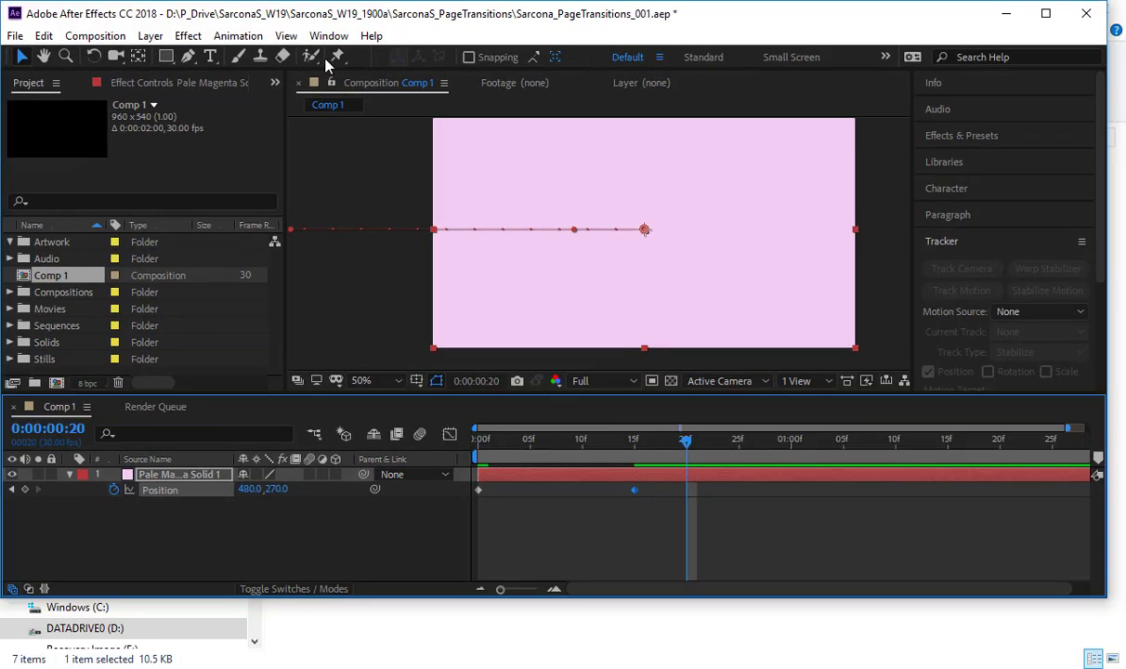
pyautogui.moveTo(327, 13); pyautogui.dragTo(352, 33)
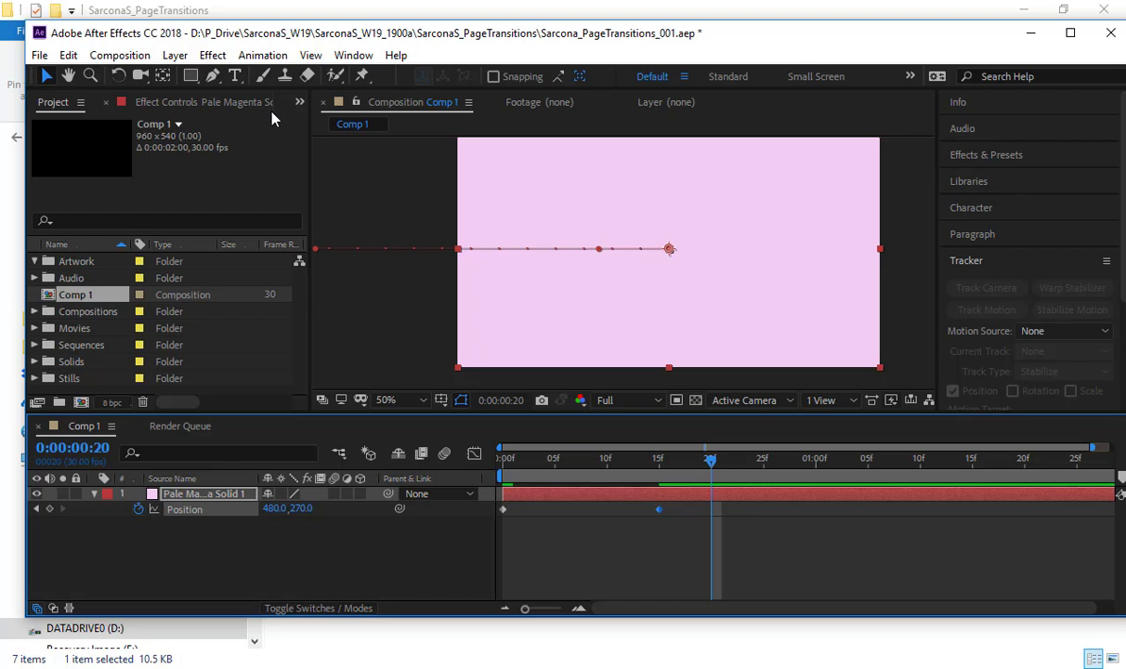
pyautogui.click(51, 511)
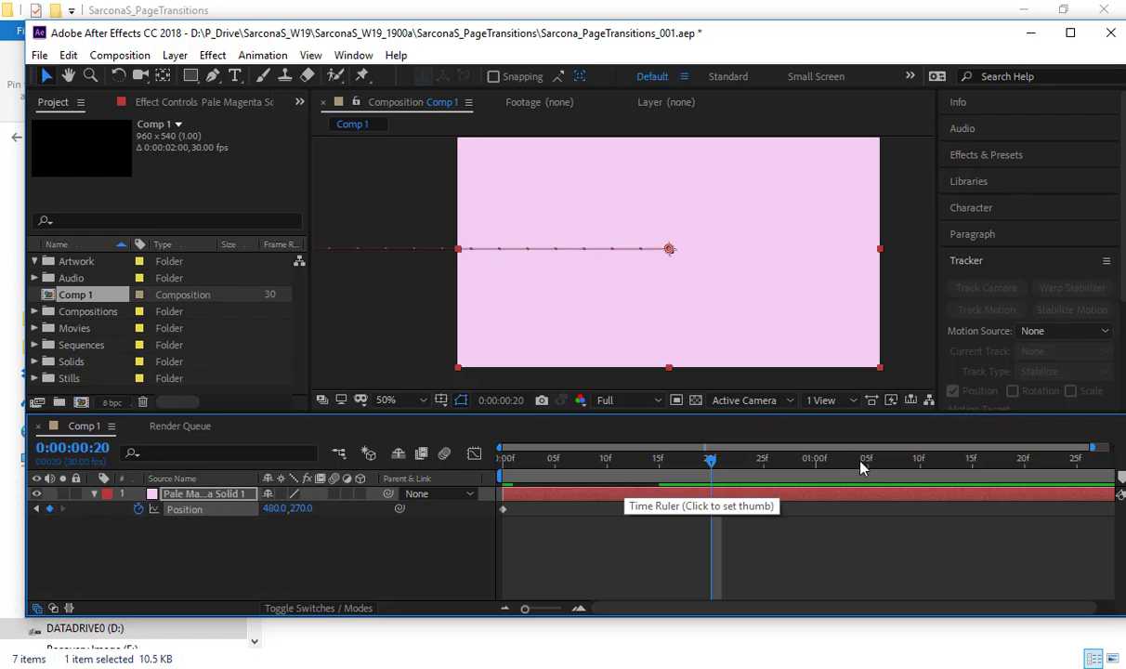
# At 0:00:01:05, move the solid past the frame's right edge to about 1442, 270, and preview the animation from the start.
pyautogui.moveTo(882, 461); pyautogui.dragTo(867, 462)
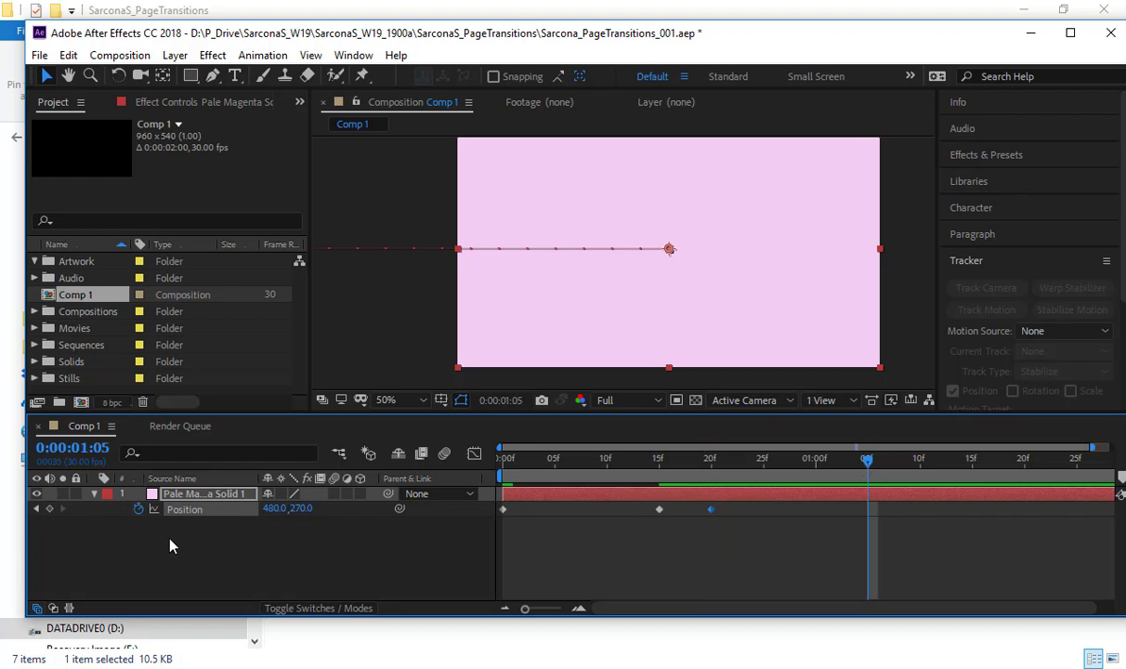
pyautogui.moveTo(584, 281); pyautogui.dragTo(951, 295)
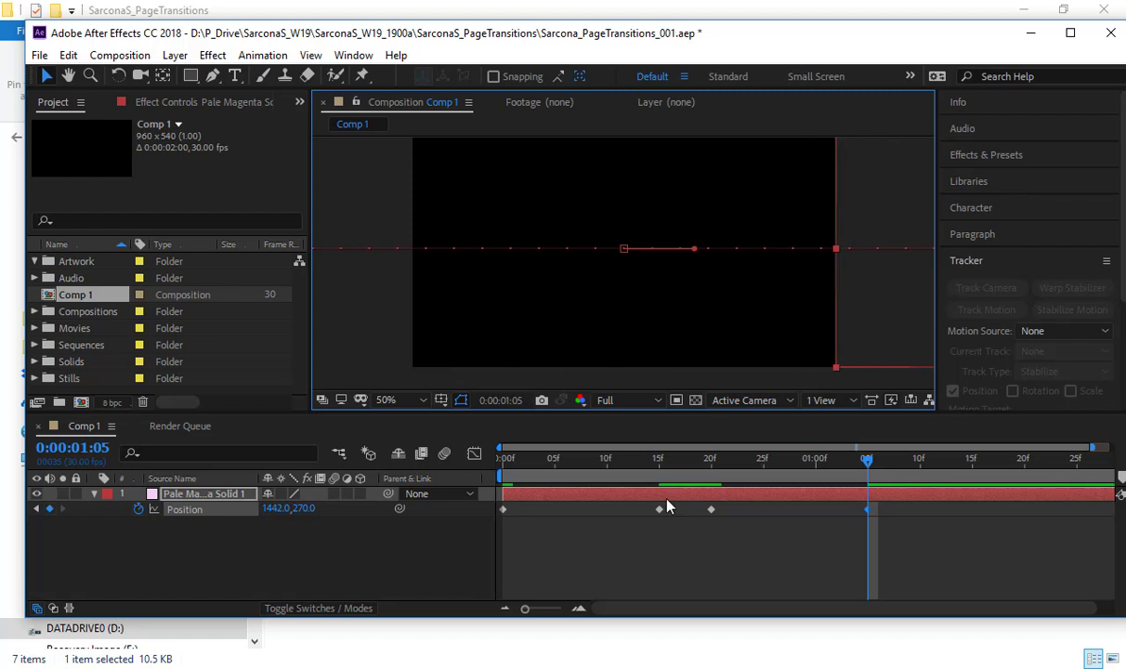
pyautogui.press('Home')
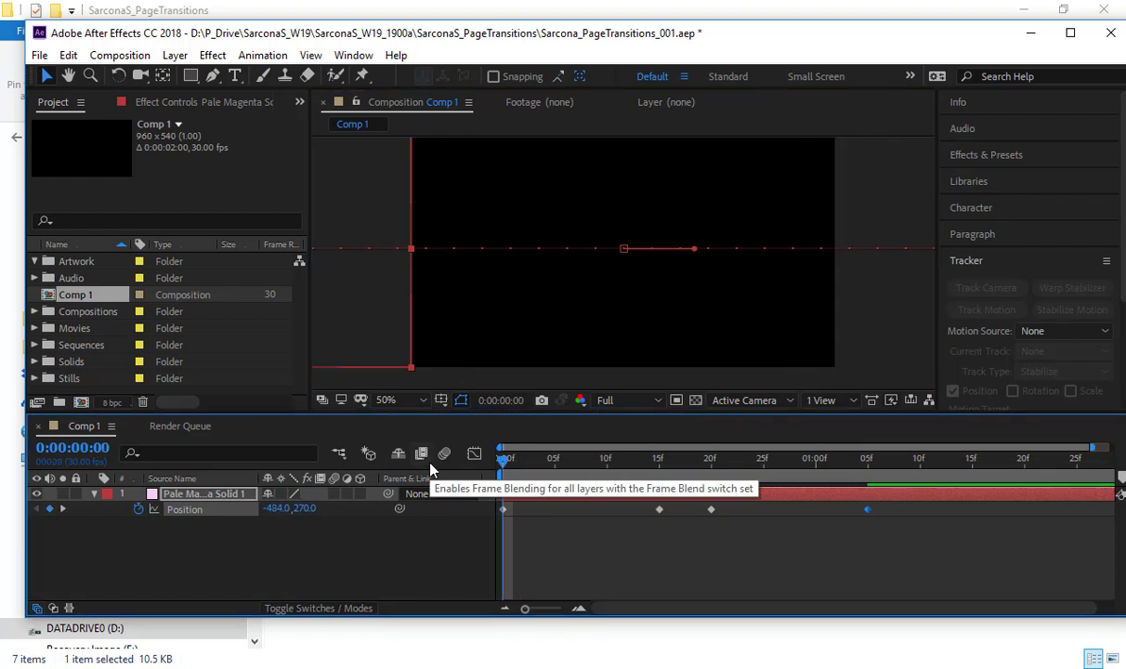
pyautogui.press('space')
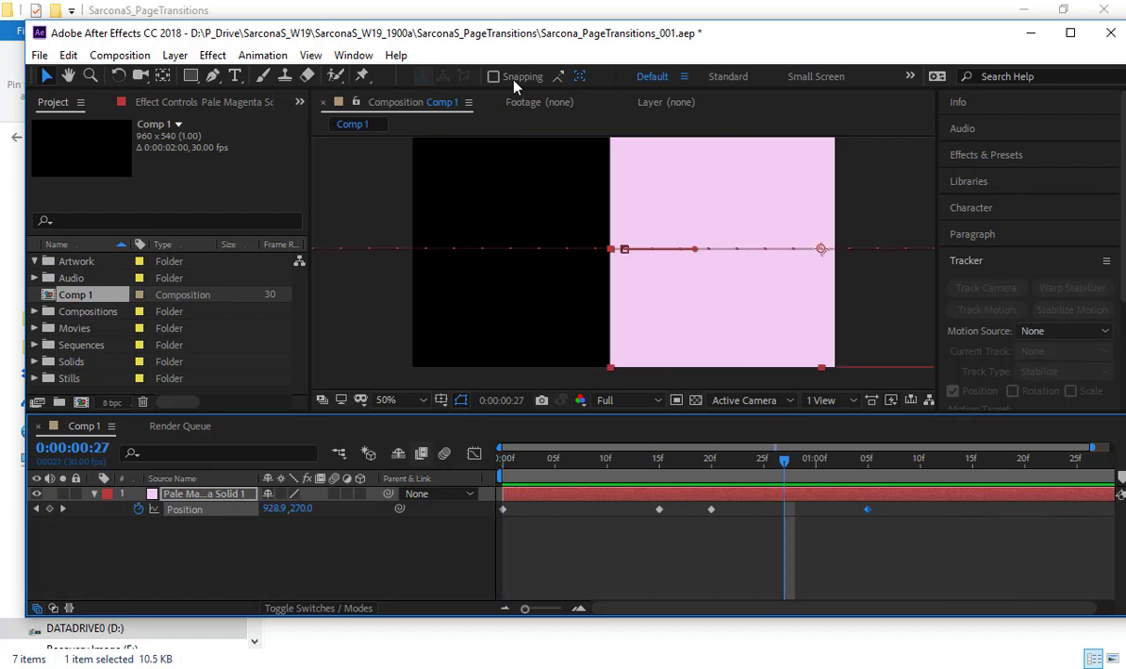
# Apply Easy Ease to all four Position keyframes of the solid.
pyautogui.moveTo(913, 560); pyautogui.dragTo(408, 497)
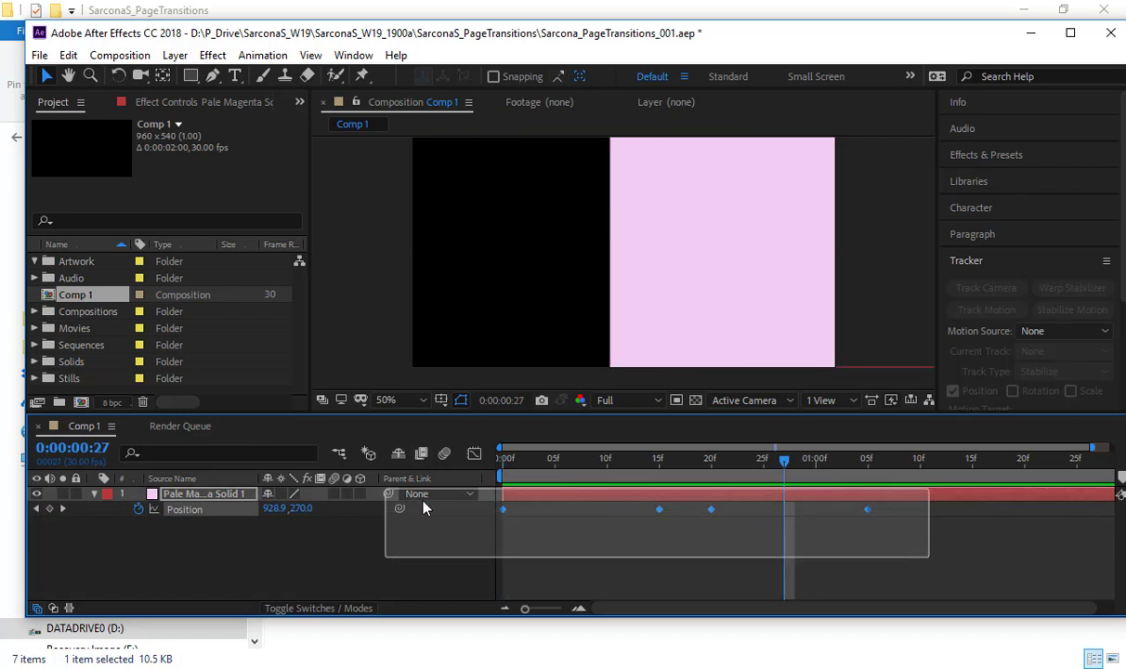
pyautogui.rightClick(504, 510)
pyautogui.moveTo(535, 500)
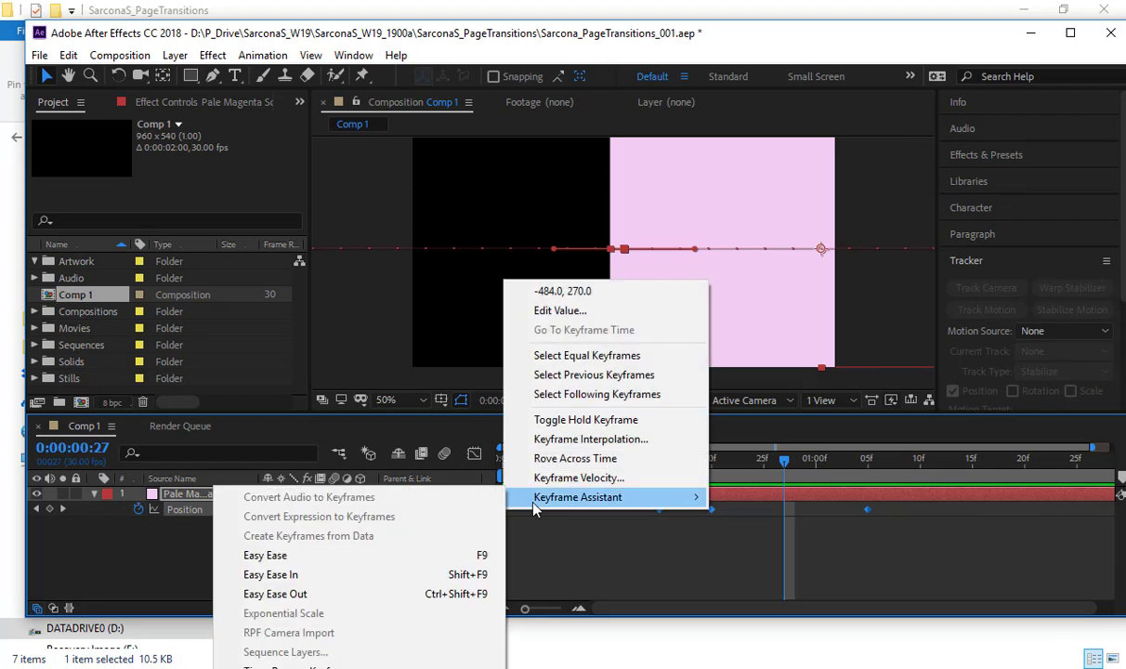
pyautogui.click(399, 555)
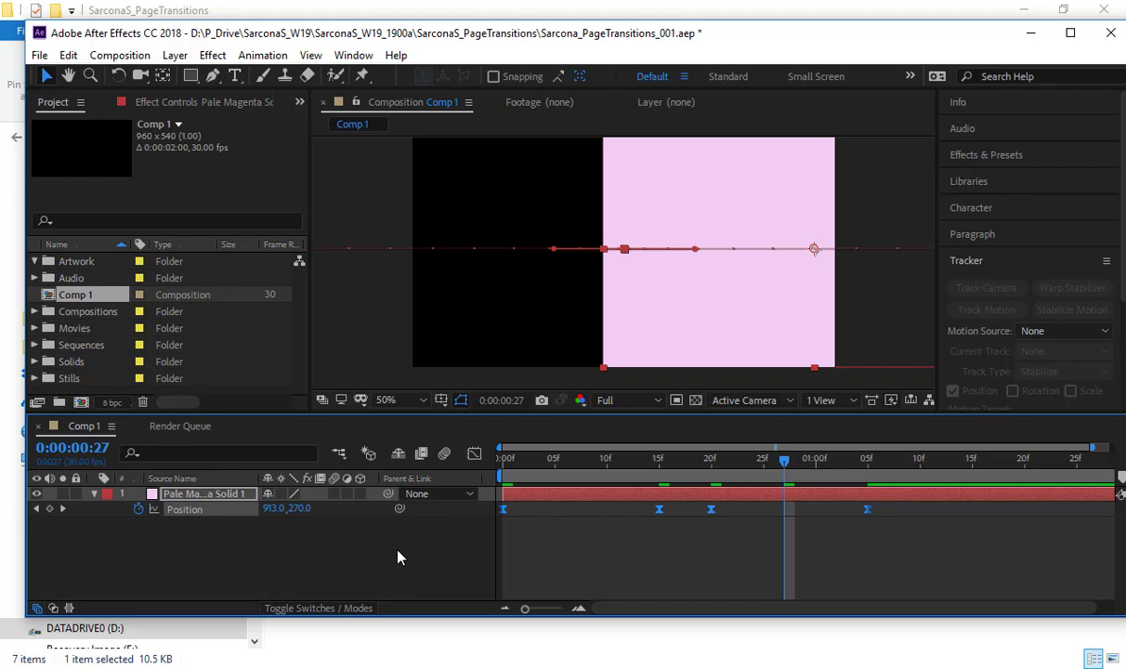
# Reshape the Position speed graph so speed peaks at the first and last keyframes and tapers into the middle hold, and preview it.
pyautogui.click(474, 453)
pyautogui.rightClick(695, 536)
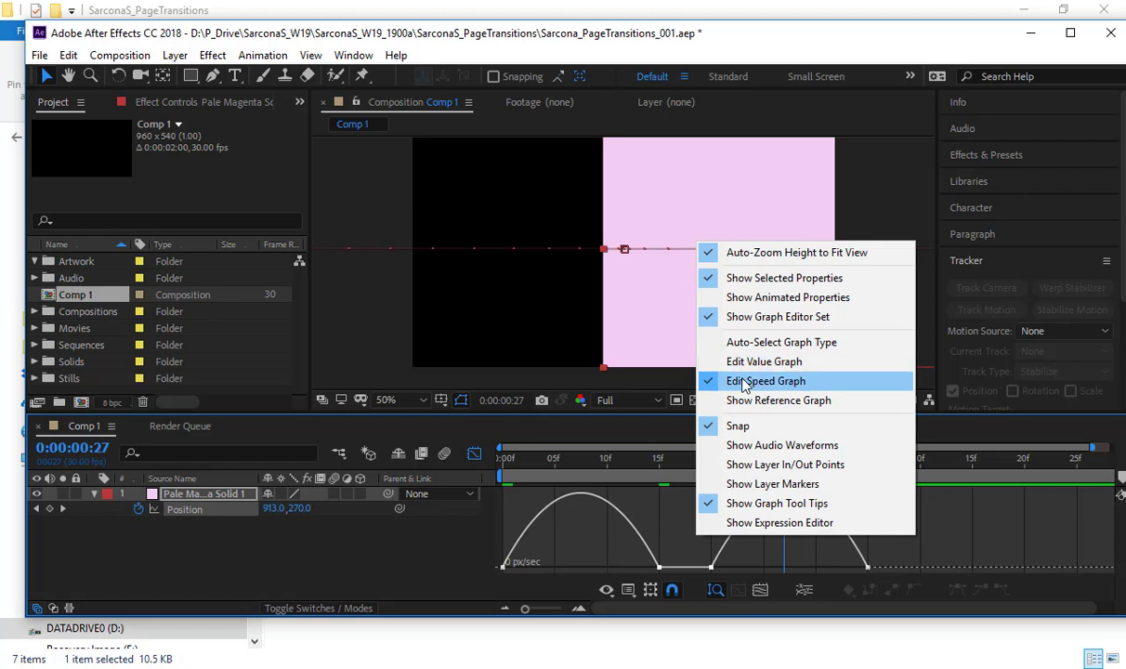
pyautogui.click(599, 552)
pyautogui.click(502, 566)
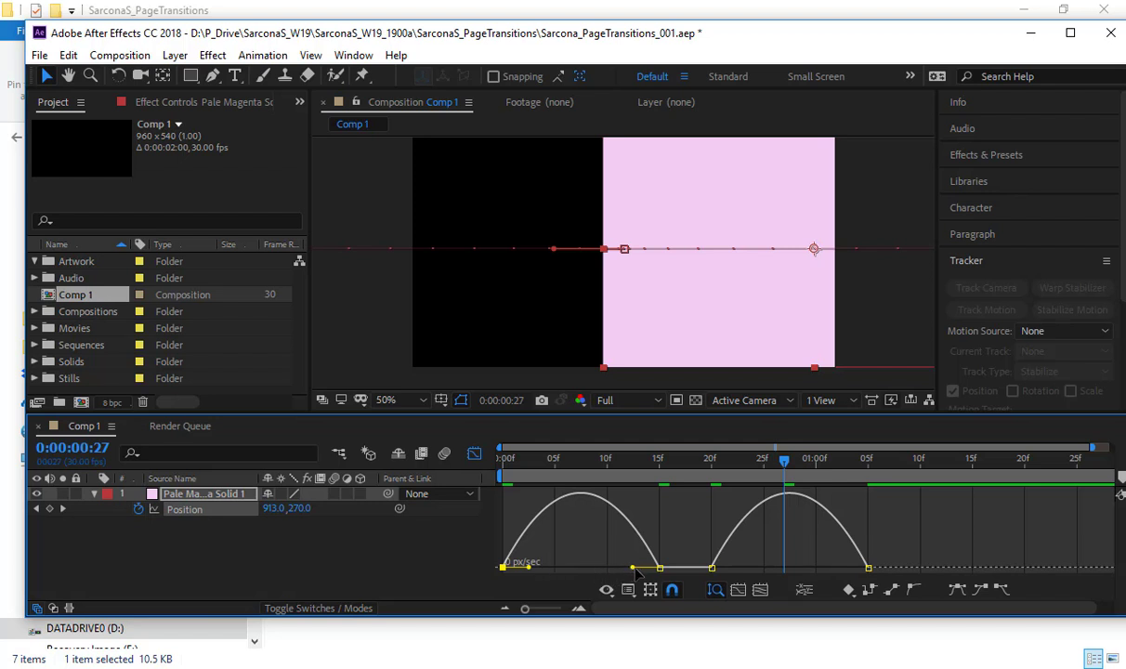
pyautogui.moveTo(631, 566); pyautogui.dragTo(477, 576)
pyautogui.click(713, 567)
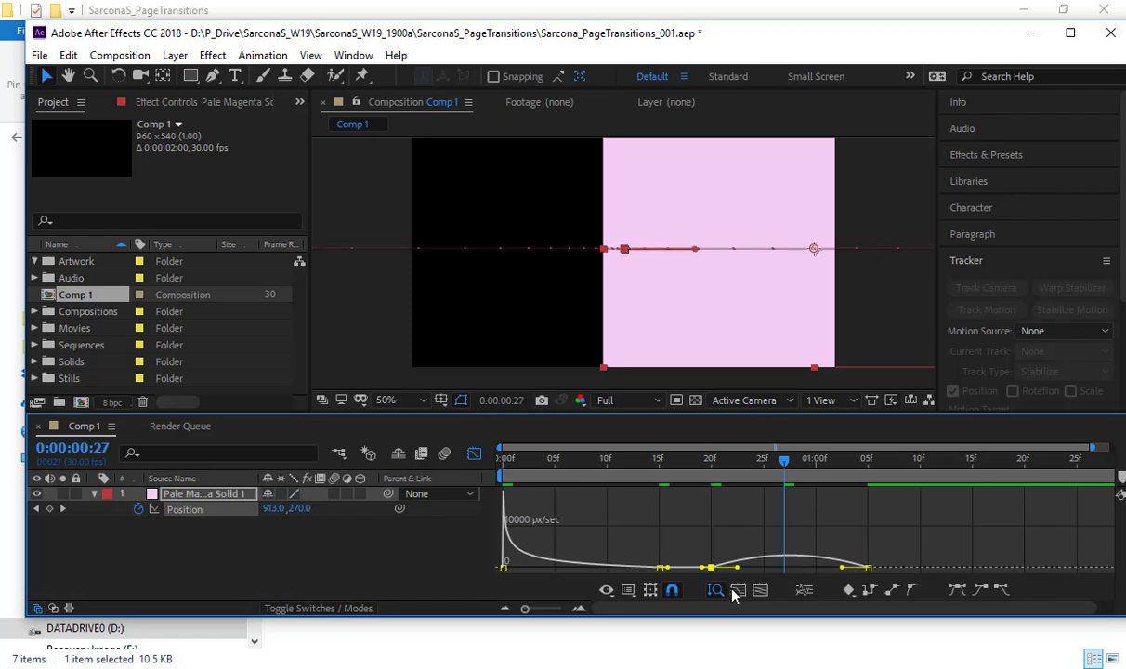
pyautogui.moveTo(736, 566); pyautogui.dragTo(876, 569)
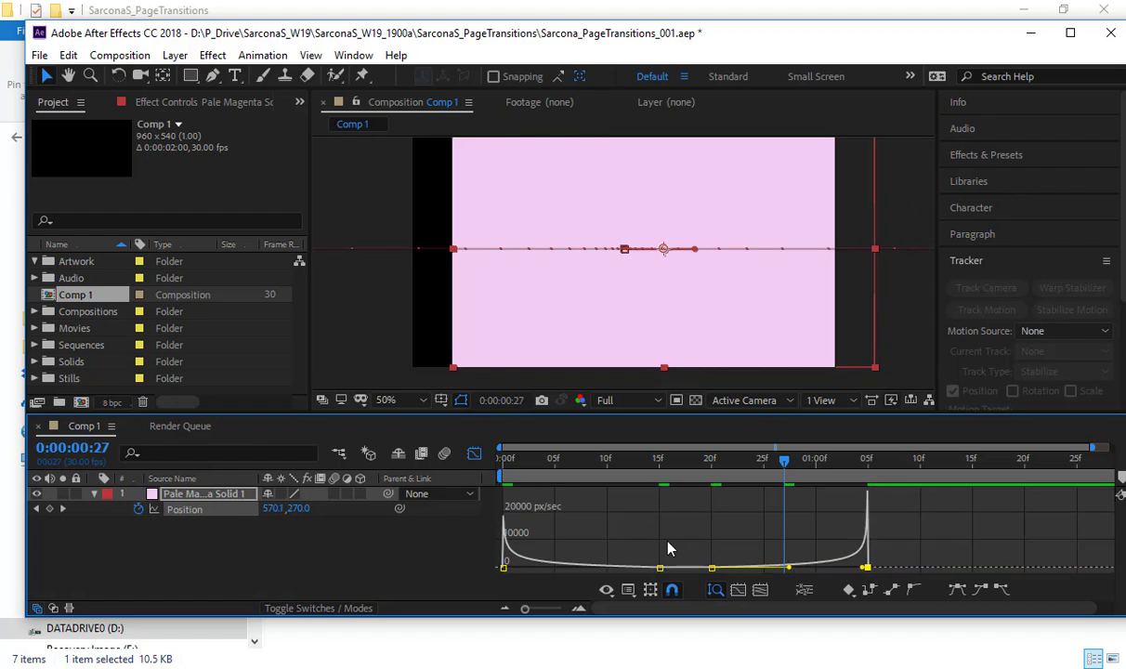
pyautogui.click(668, 548)
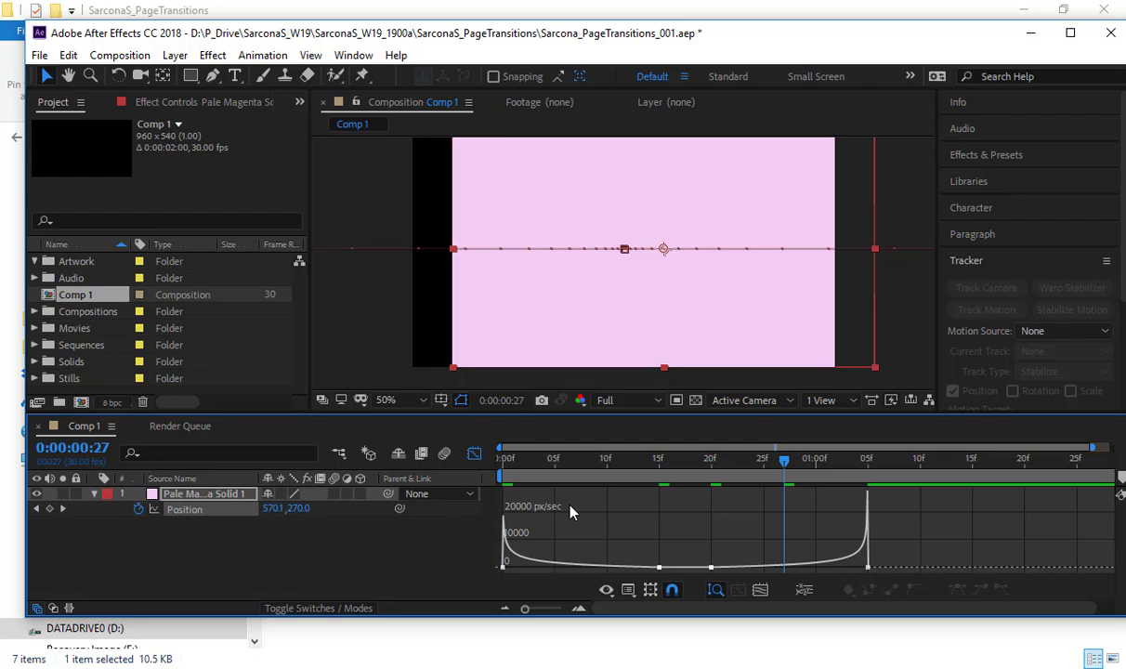
pyautogui.press('space')
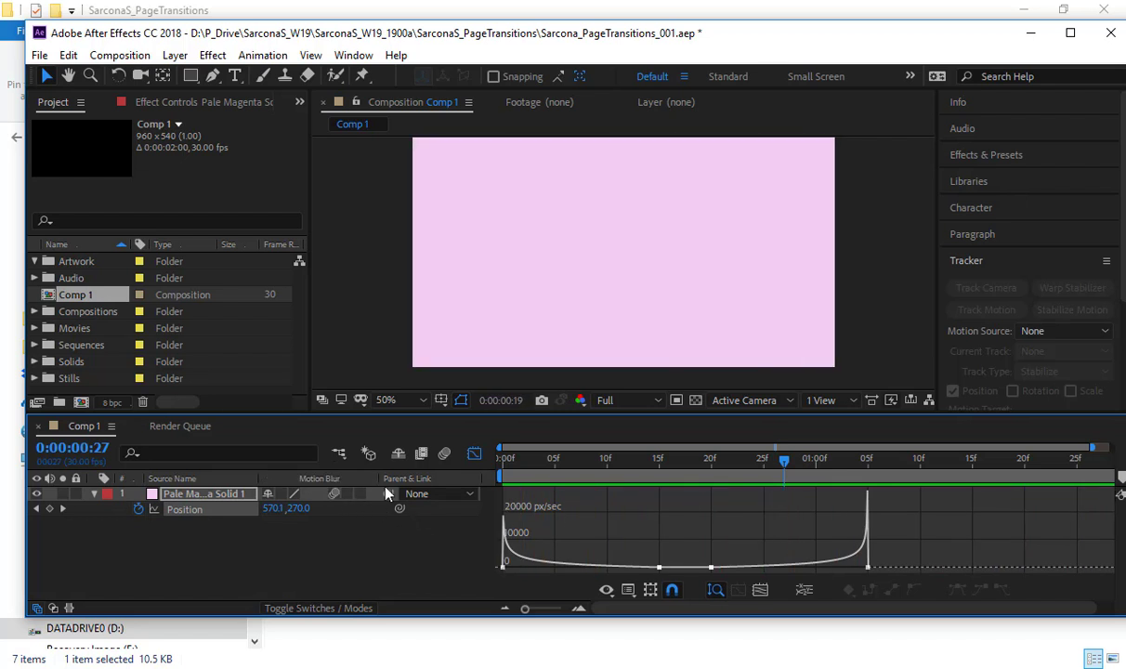
# Enable motion blur for both the composition and the solid layer, and check it in the preview.
pyautogui.click(444, 455)
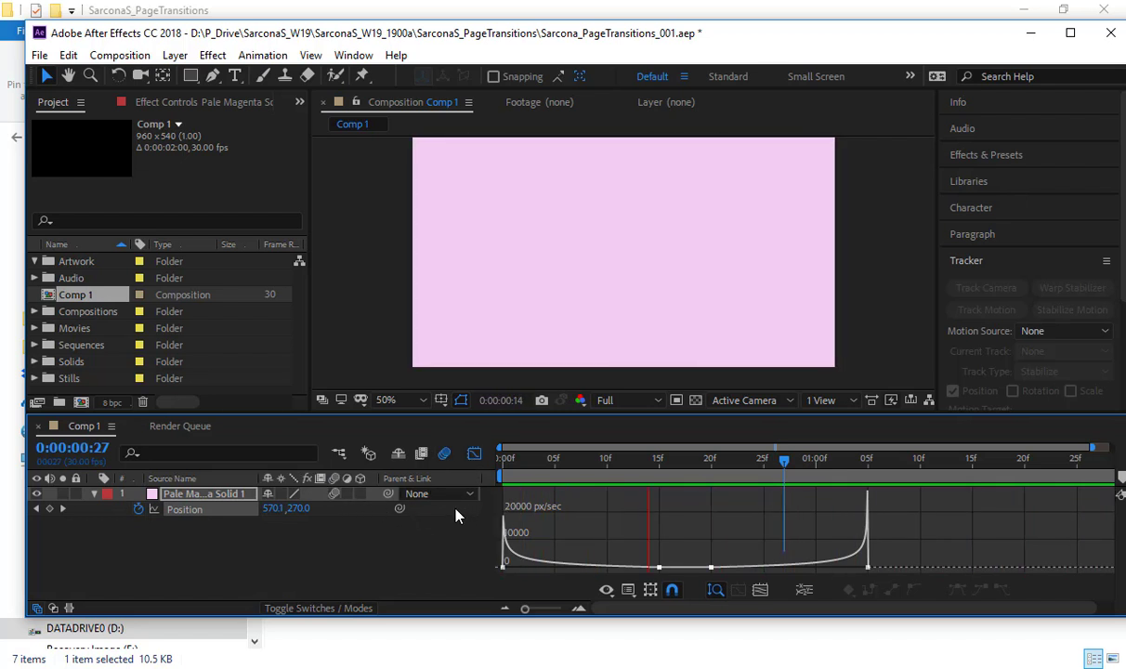
pyautogui.click(335, 493)
pyautogui.press('space')
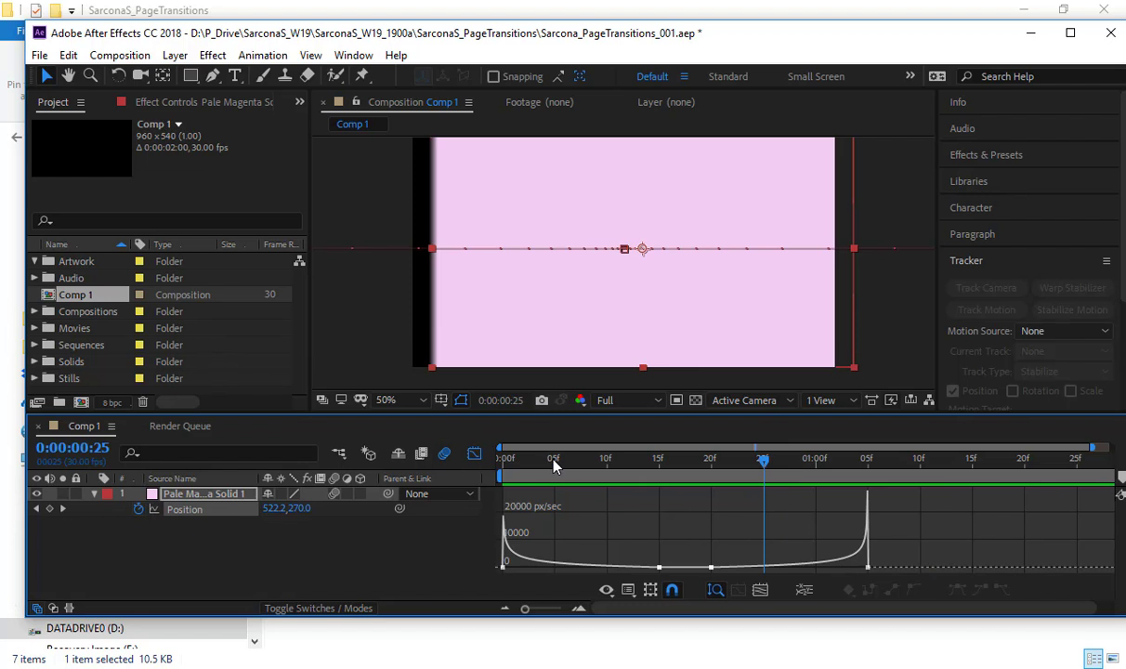
# Compare the frame at 0:00:00:00 with the composition's motion blur off and on.
pyautogui.moveTo(553, 460); pyautogui.dragTo(441, 462)
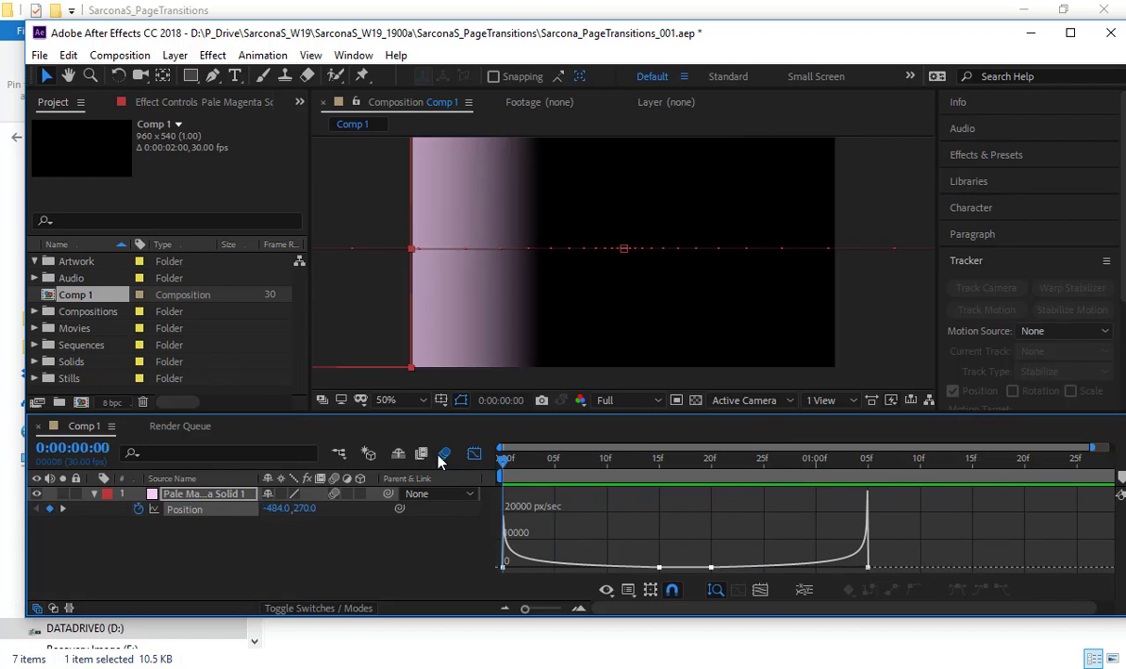
pyautogui.press(',')
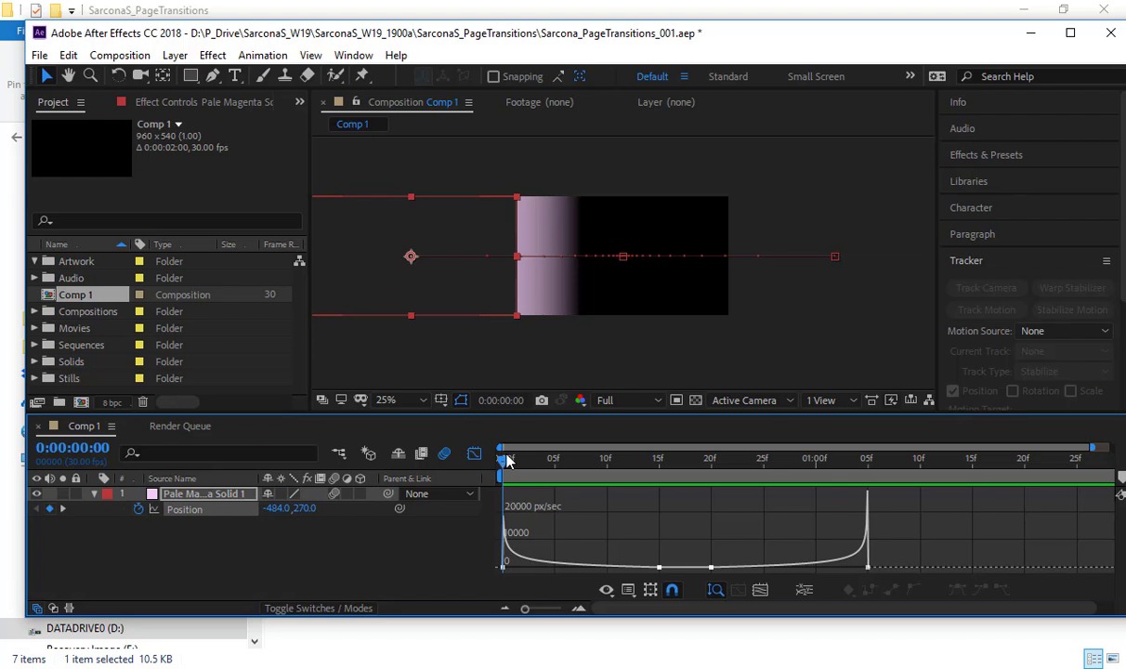
pyautogui.click(444, 452)
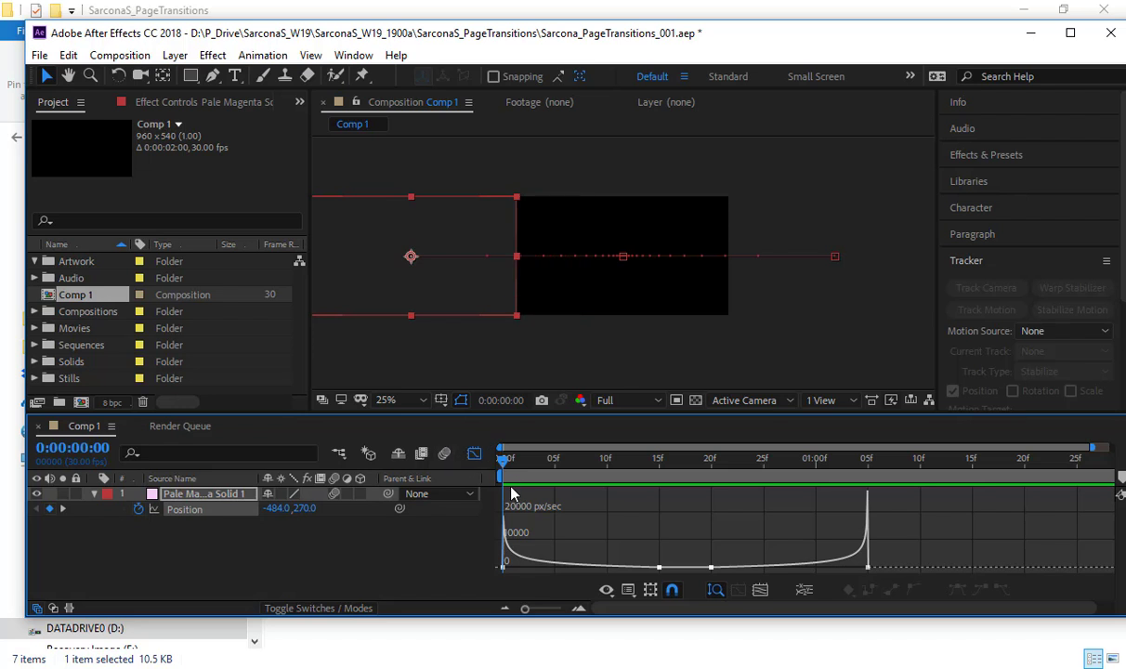
pyautogui.click(446, 453)
# Close the graph view and shift all four Position keyframes of the solid one frame later.
pyautogui.click(474, 452)
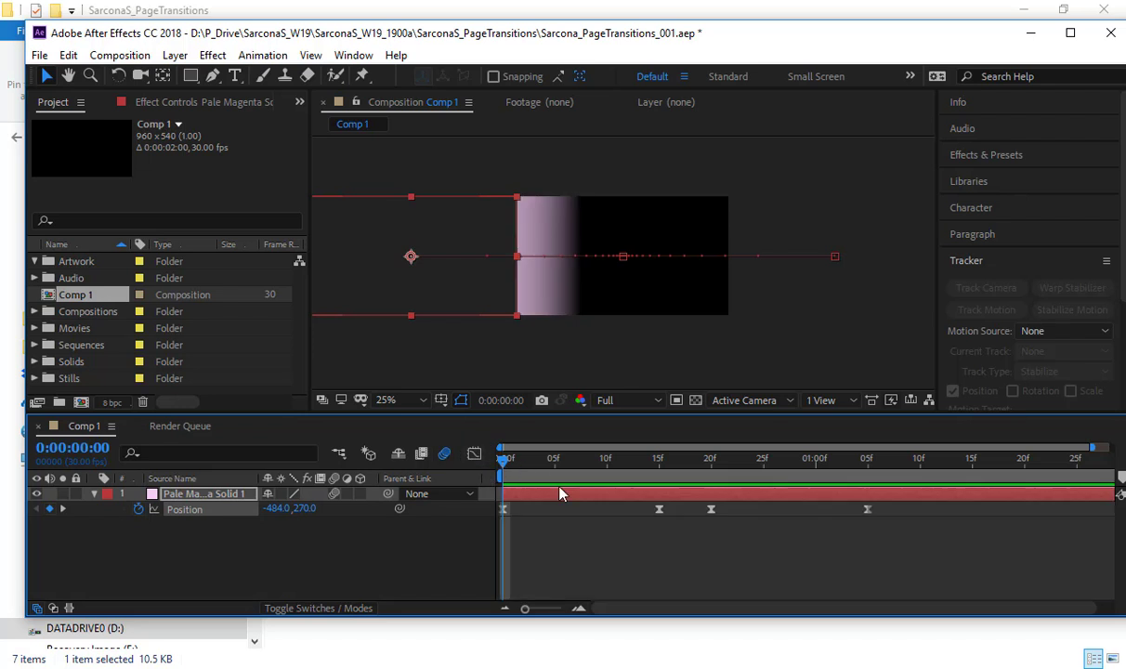
pyautogui.moveTo(949, 534); pyautogui.dragTo(503, 515)
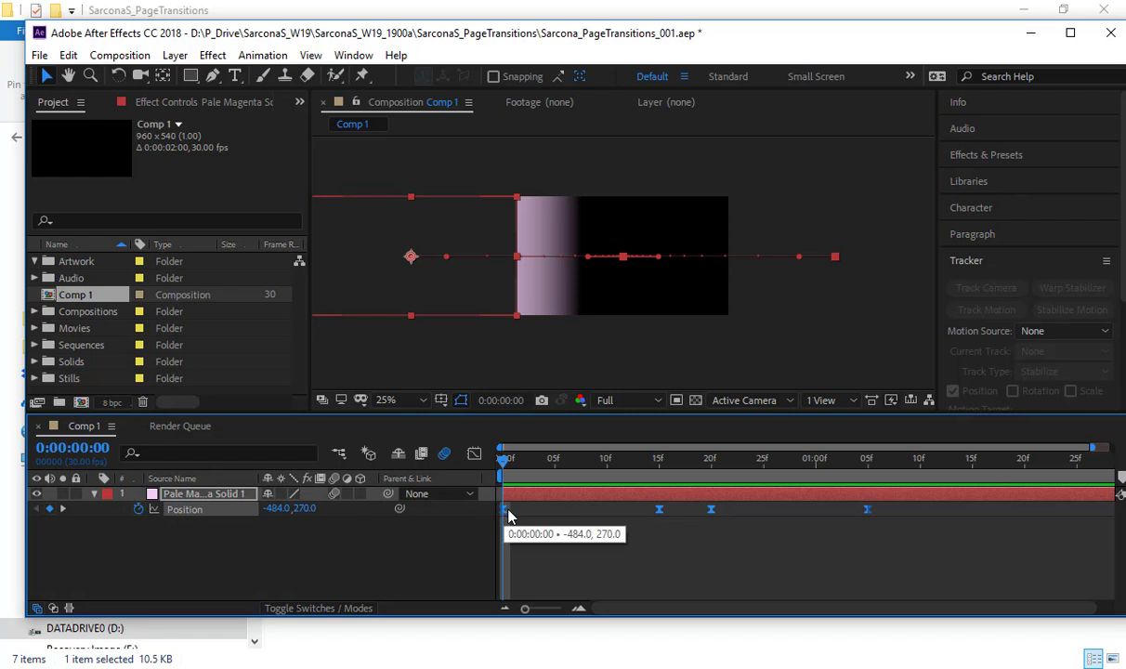
pyautogui.hotkey('alt', 'Right')
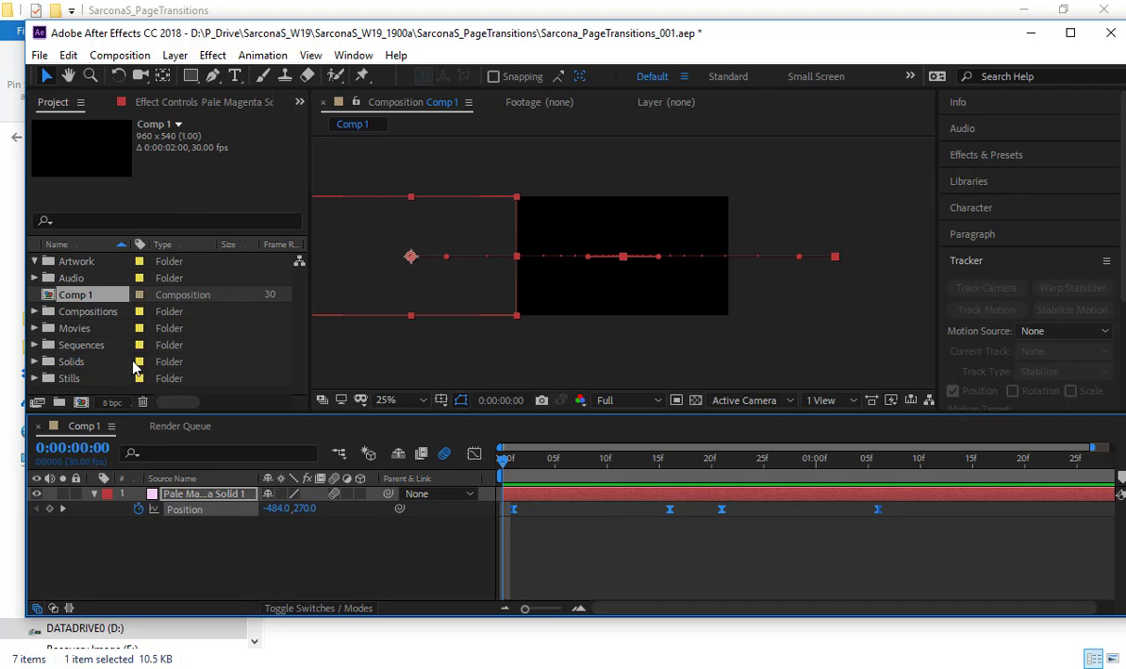
# Import 171003A_029_2K.mp4 and 171003B_022_2K.mp4 as footage and place both clips below the solid in Comp 1.
pyautogui.doubleClick(136, 395)
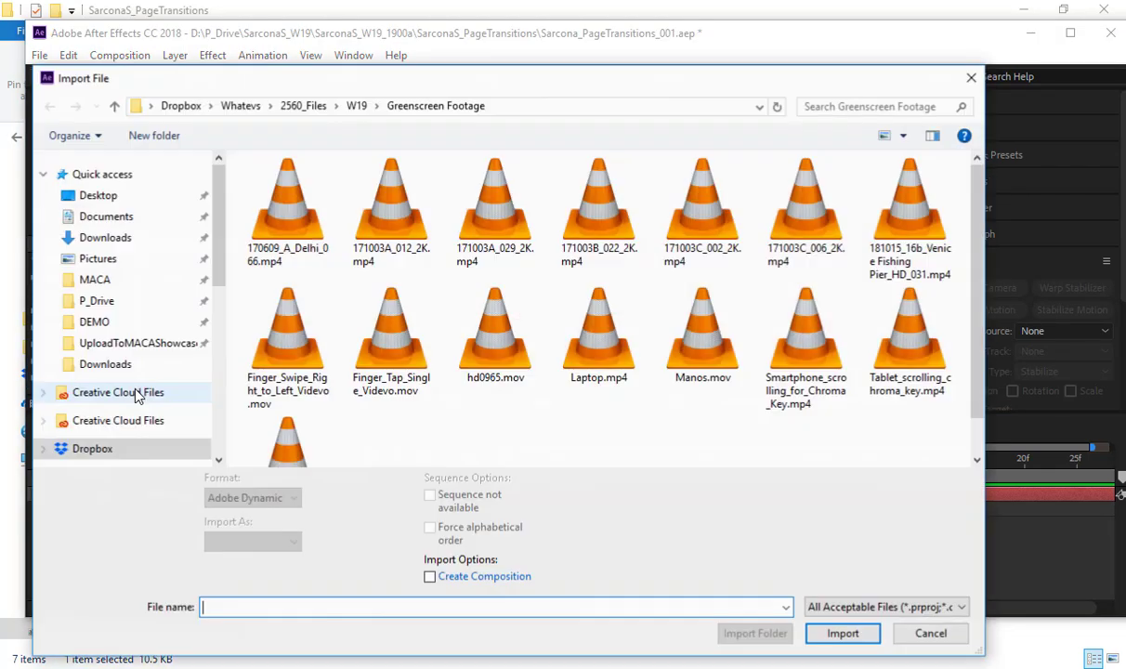
pyautogui.click(495, 219)
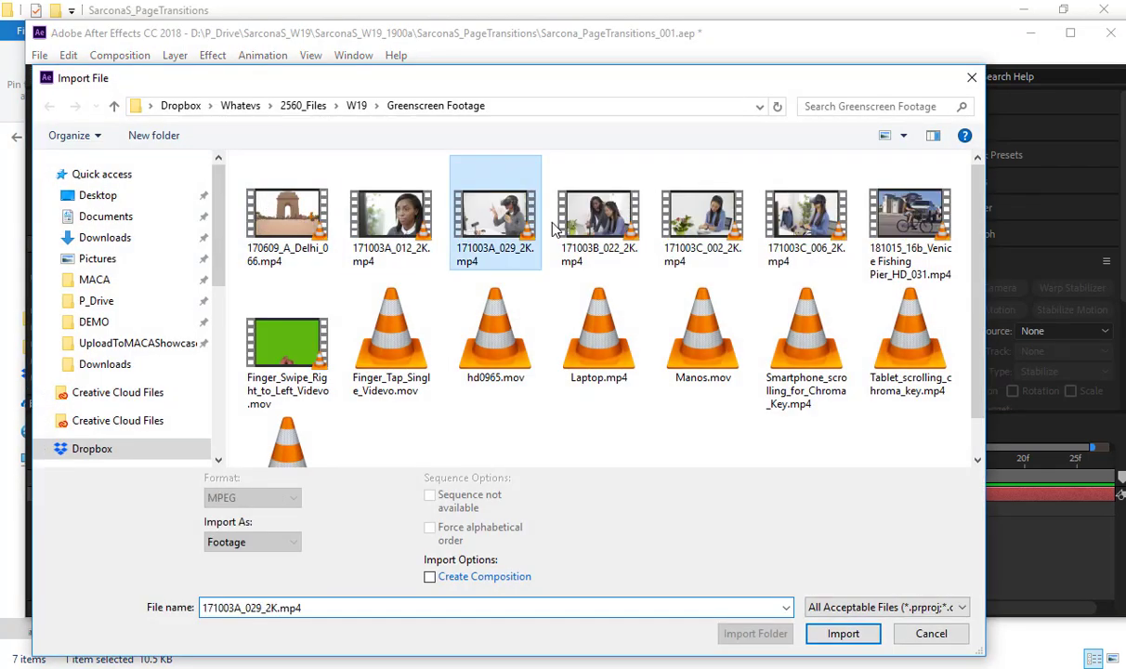
pyautogui.keyDown('shift'); pyautogui.click(631, 244); pyautogui.keyUp('shift')
pyautogui.click(853, 635)
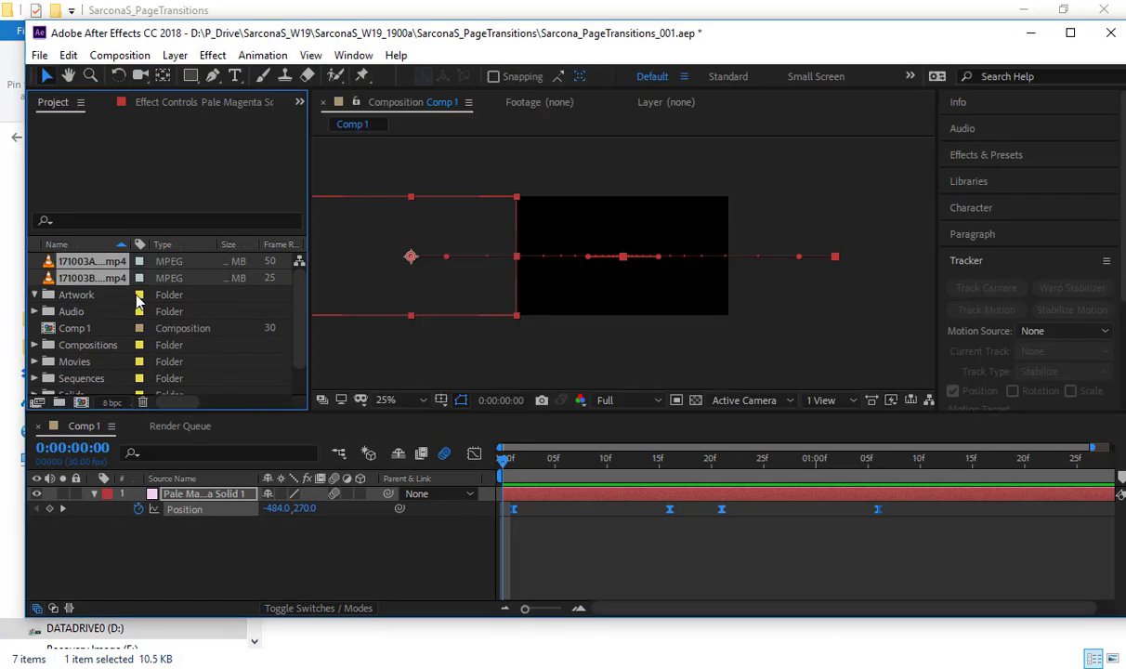
pyautogui.moveTo(111, 277); pyautogui.dragTo(148, 528)
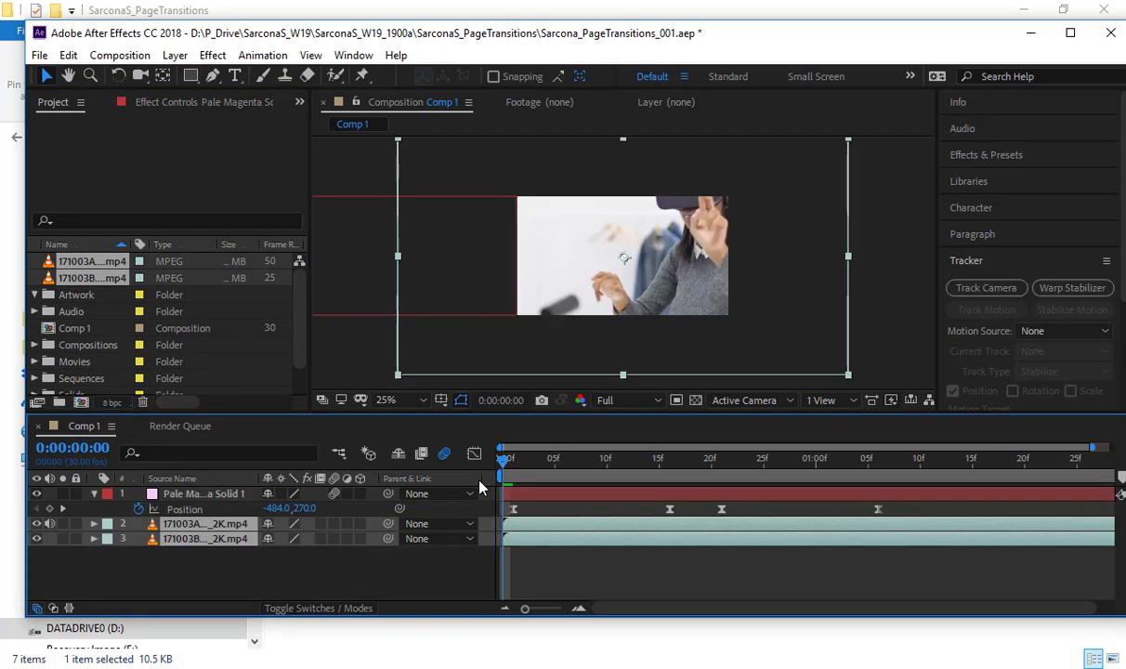
# Scale both video clips to 51% so they fit the frame.
pyautogui.press('s')
pyautogui.moveTo(290, 539); pyautogui.dragTo(224, 543)
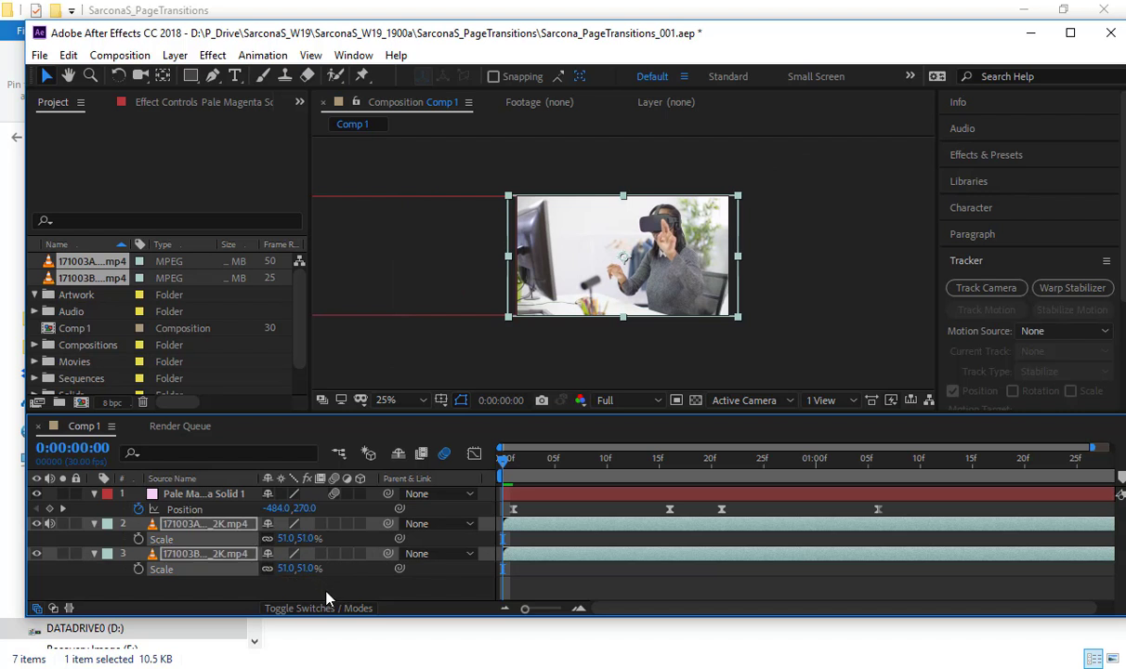
pyautogui.press('s')
pyautogui.click(329, 591)
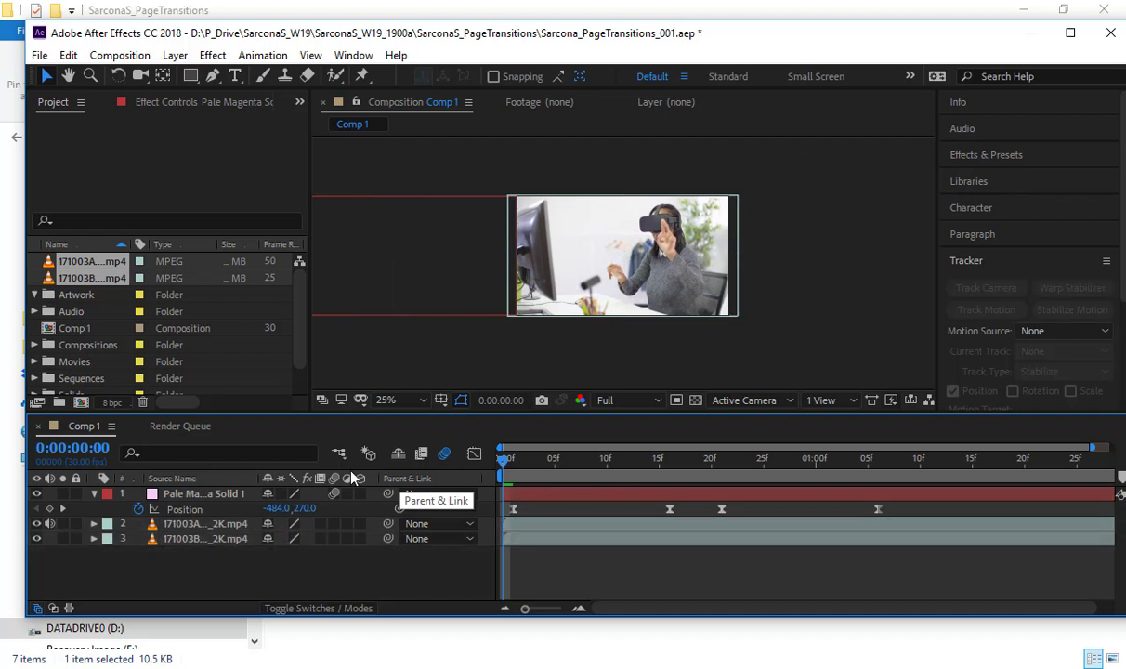
# Hide the magenta solid layer and collapse its Position property.
pyautogui.click(37, 493)
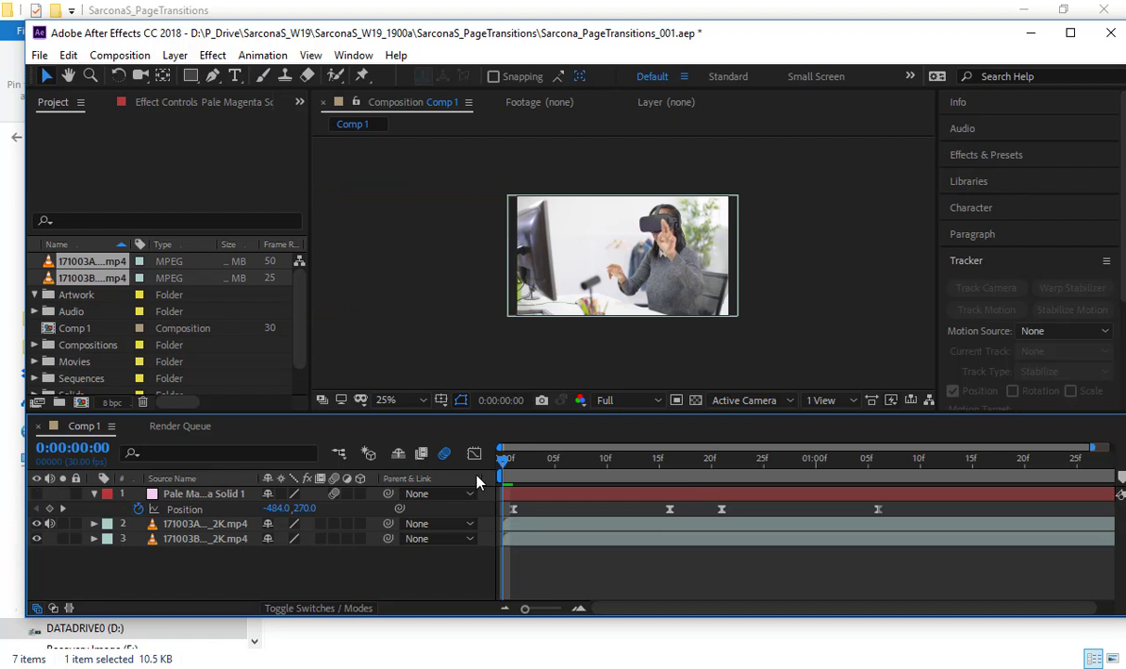
pyautogui.click(240, 495)
pyautogui.press('p')
pyautogui.click(249, 548)
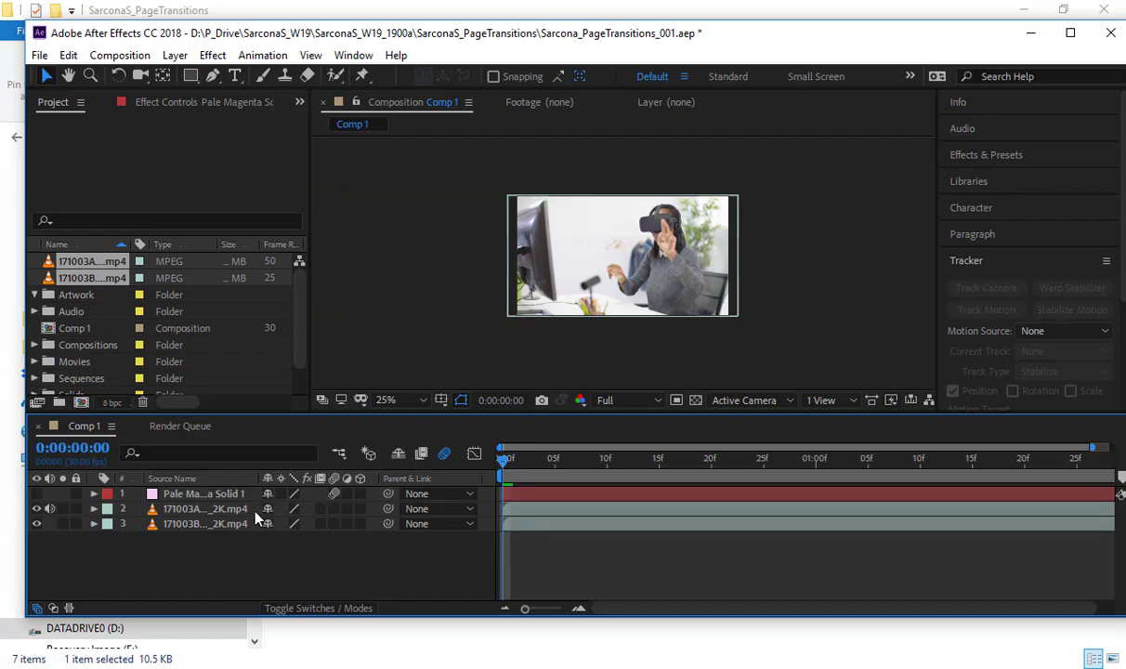
# Trim the 171003A clip's end and the 171003B clip's start to 0:00:01:00, and scrub across the cut.
pyautogui.click(248, 510)
pyautogui.moveTo(560, 474); pyautogui.dragTo(817, 474)
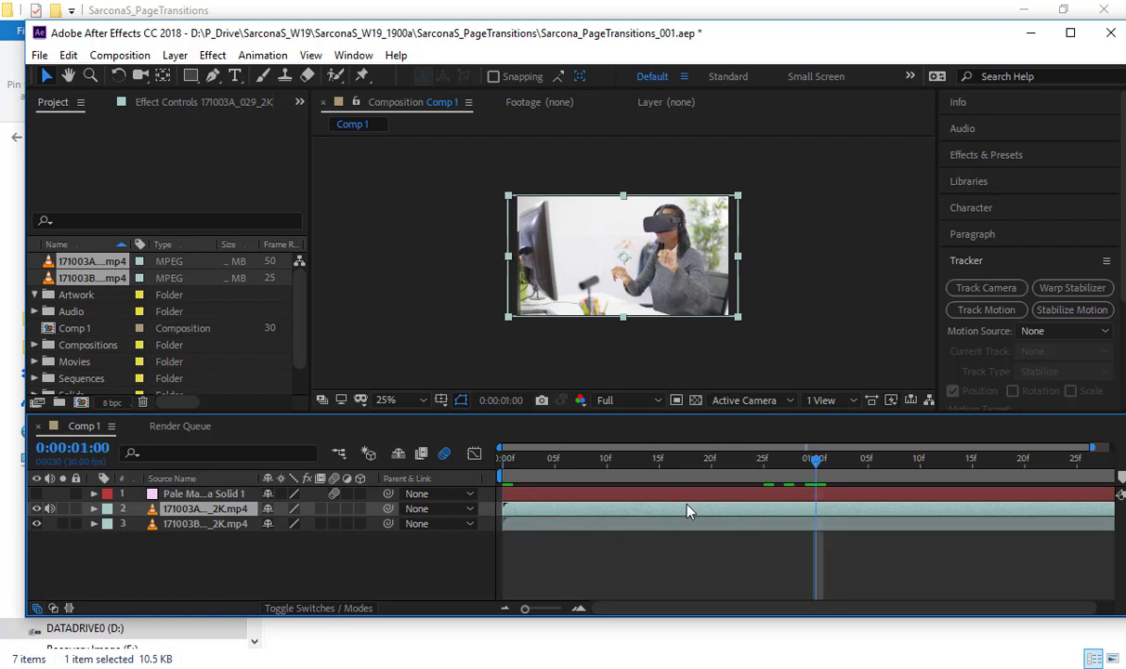
pyautogui.hotkey('alt', ']')
pyautogui.click(691, 536)
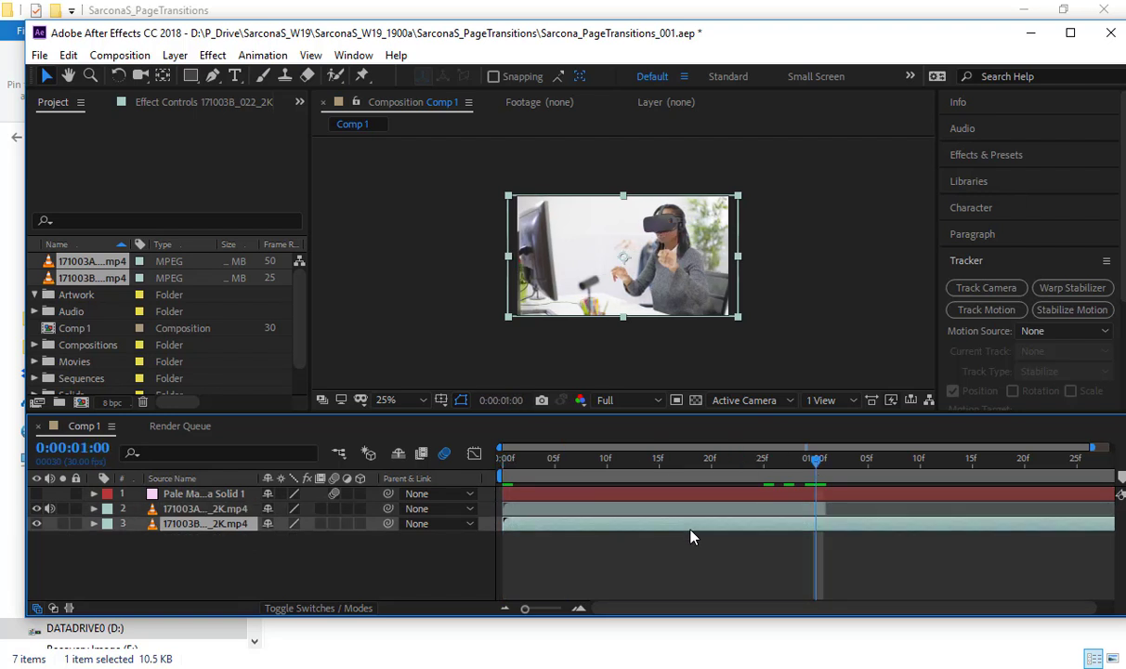
pyautogui.hotkey('alt', '[')
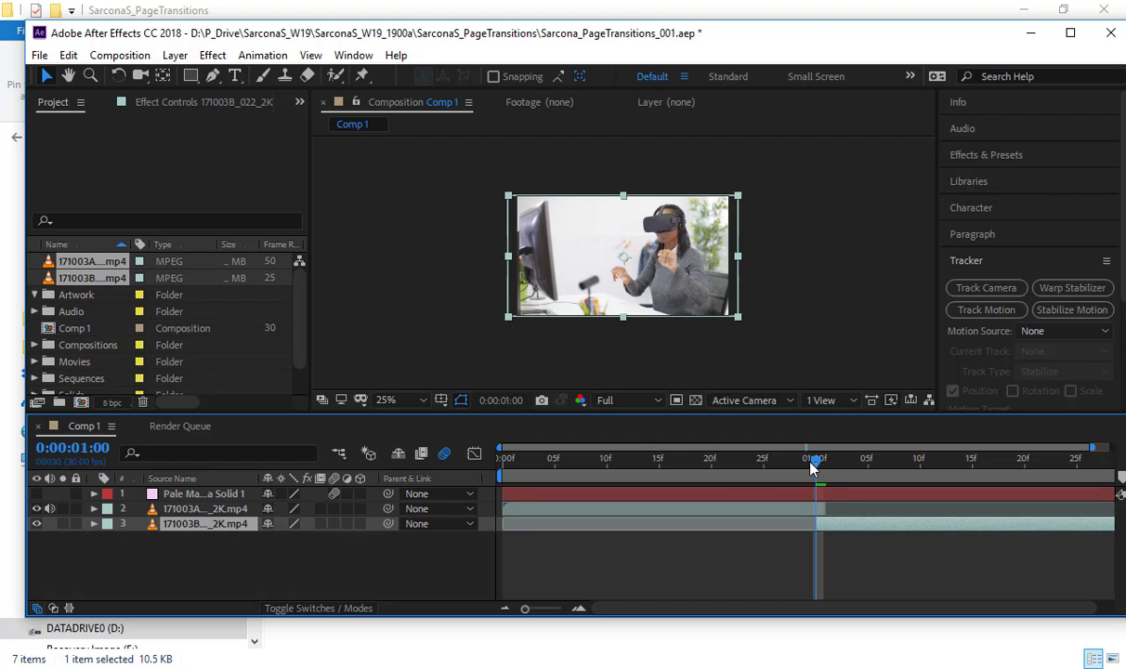
pyautogui.moveTo(810, 467); pyautogui.dragTo(873, 498)
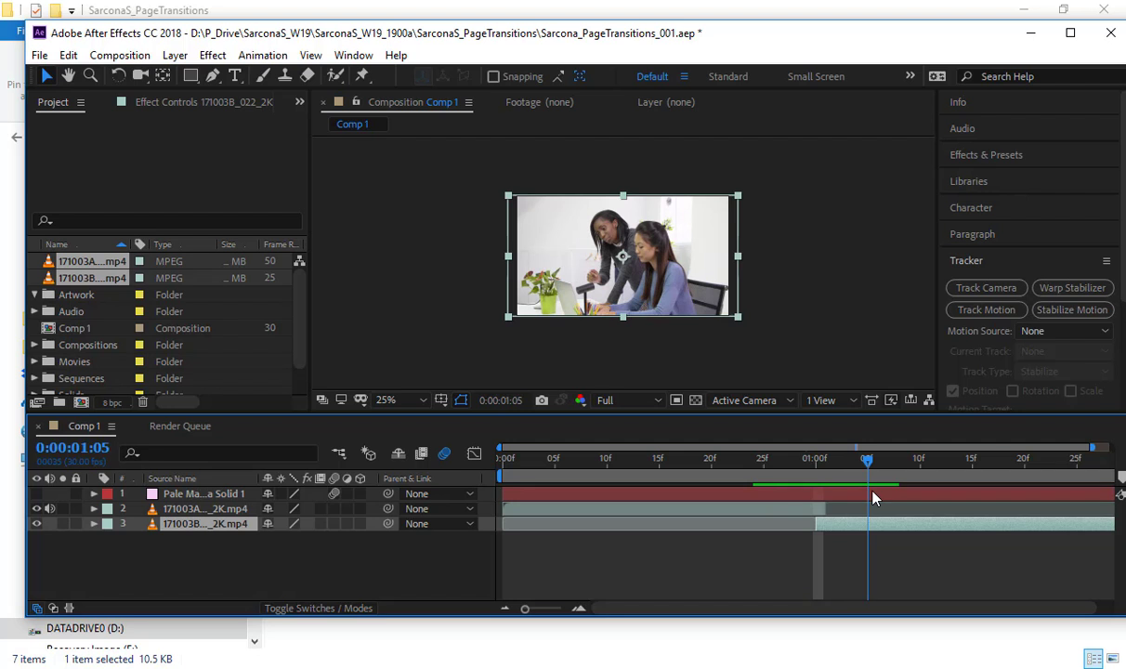
pyautogui.moveTo(873, 497); pyautogui.dragTo(773, 502)
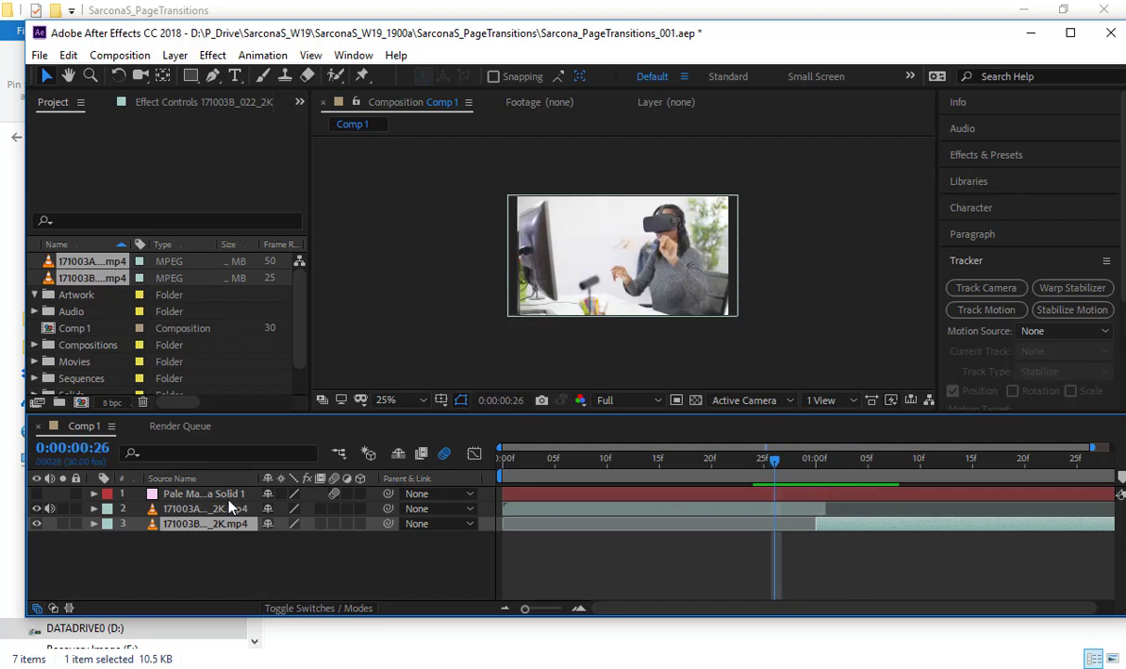
# Show the solid again with its Position keyframes, and slide its layer later to start at about 0:00:00:13.
pyautogui.click(200, 493)
pyautogui.click(36, 493)
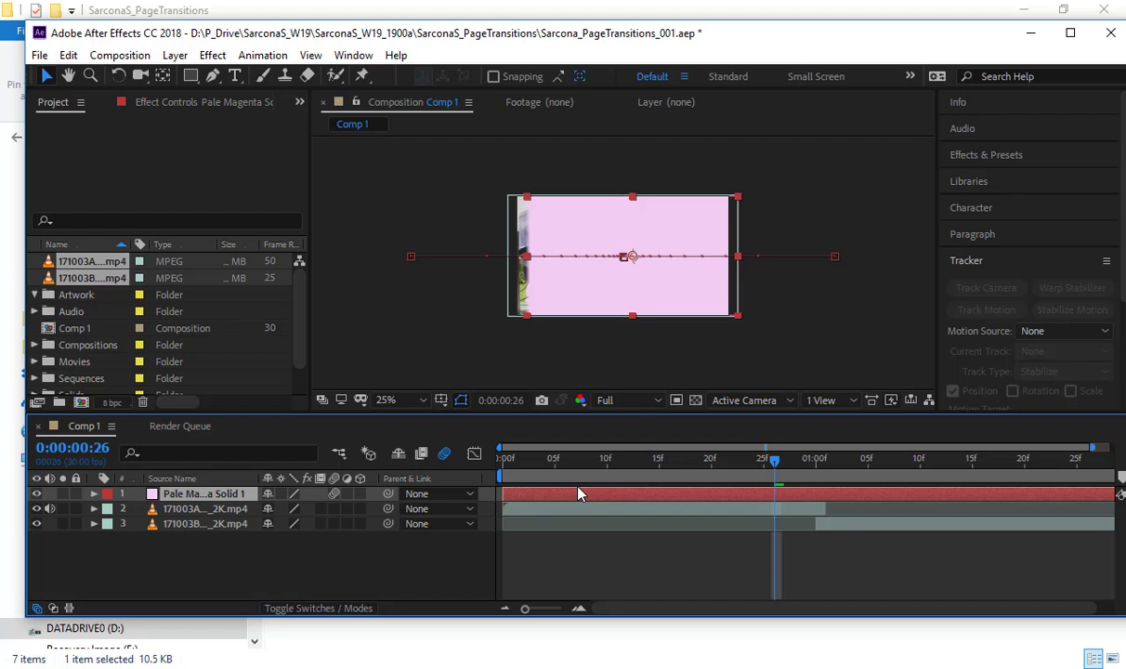
pyautogui.press('p')
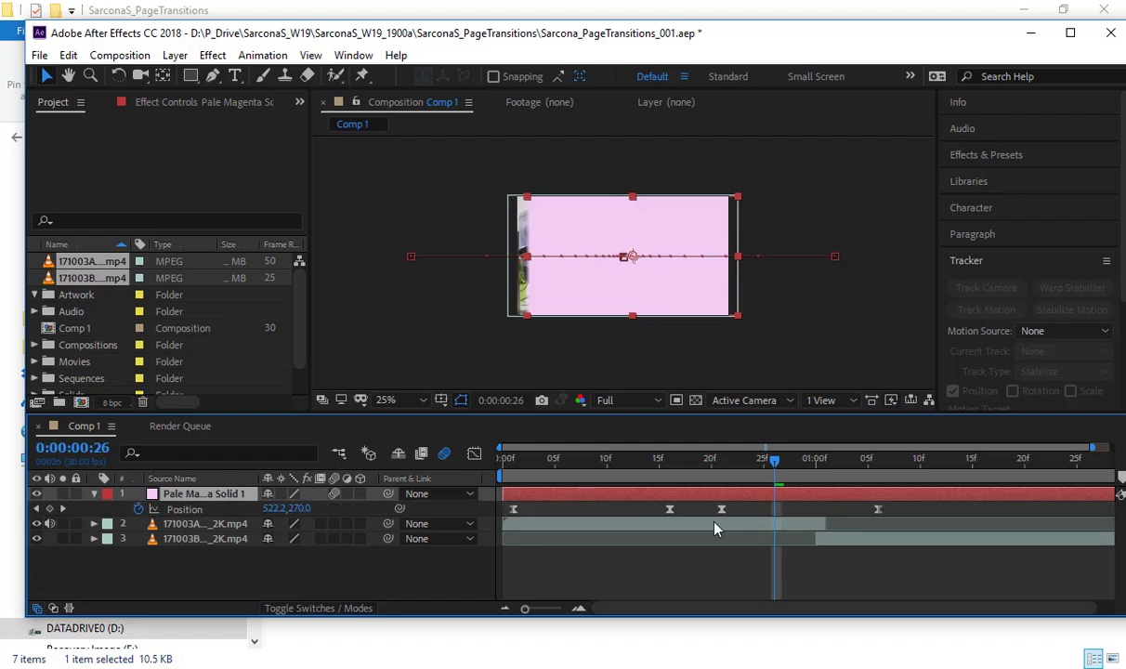
pyautogui.moveTo(598, 494); pyautogui.dragTo(734, 502)
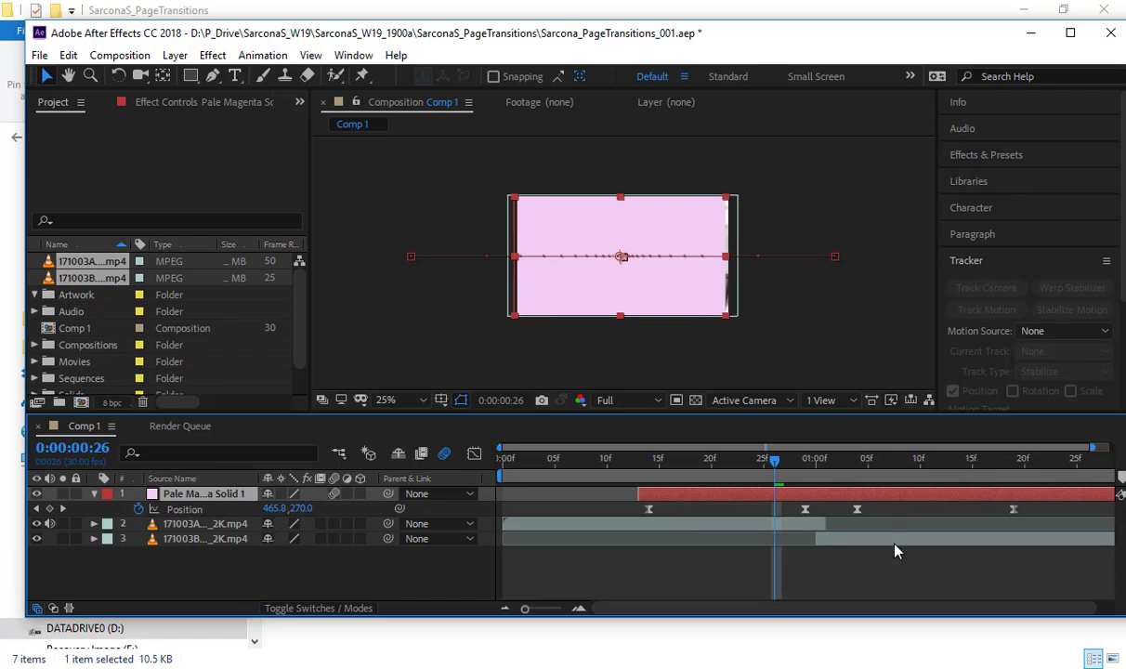
# Slide the 171003B clip later to start at 0:00:01:02, and preview the transition between the two clips.
pyautogui.moveTo(897, 539)
pyautogui.mouseDown()
pyautogui.moveTo(933, 543)
pyautogui.moveTo(911, 546)
pyautogui.mouseUp()
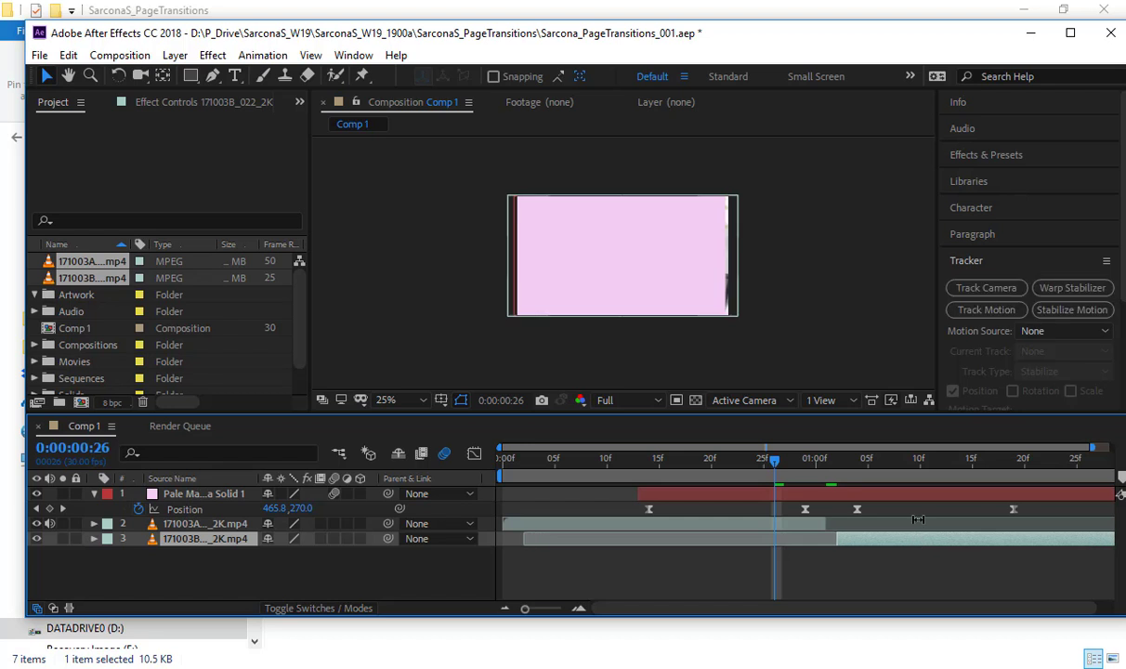
pyautogui.moveTo(774, 459); pyautogui.dragTo(839, 461)
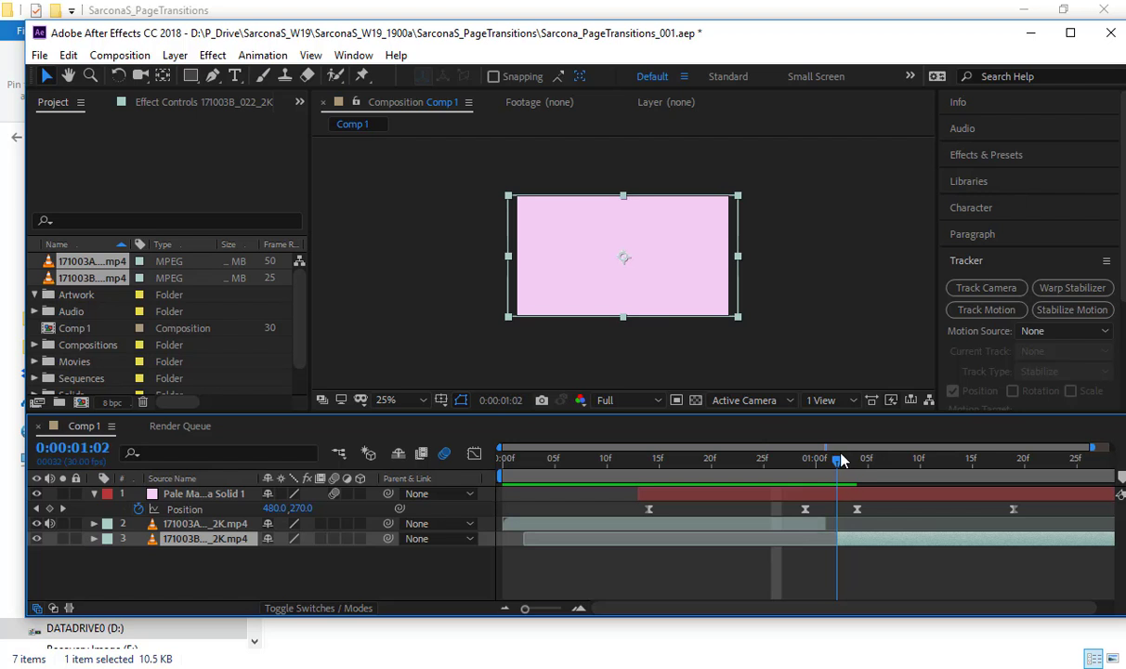
pyautogui.moveTo(839, 459); pyautogui.dragTo(1101, 466)
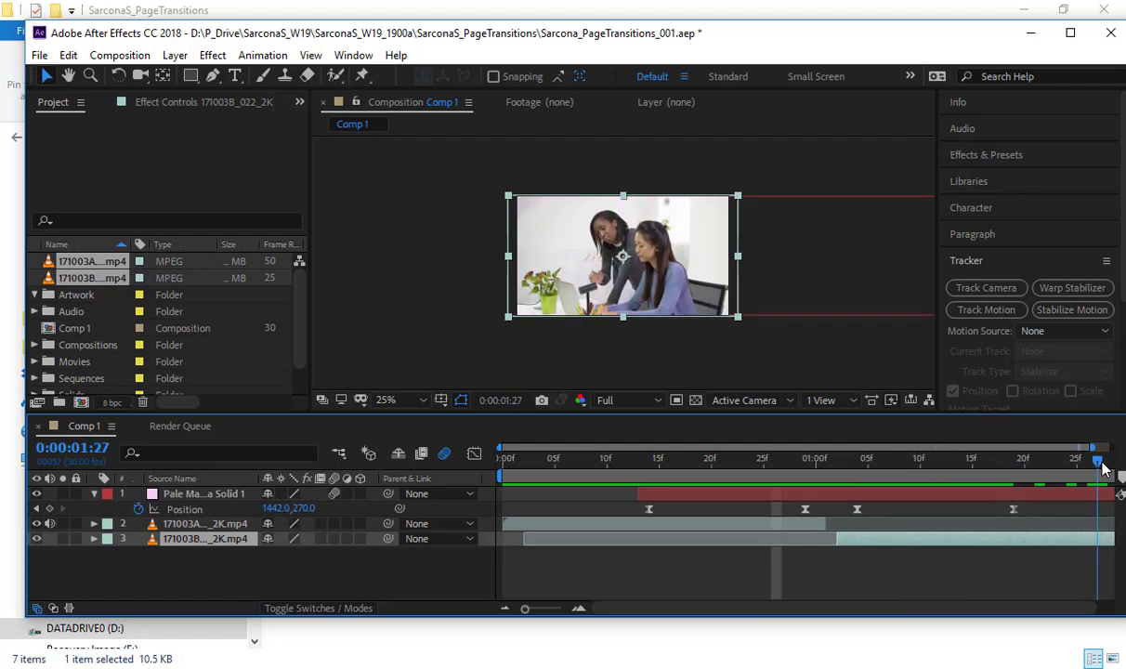
pyautogui.press('space')
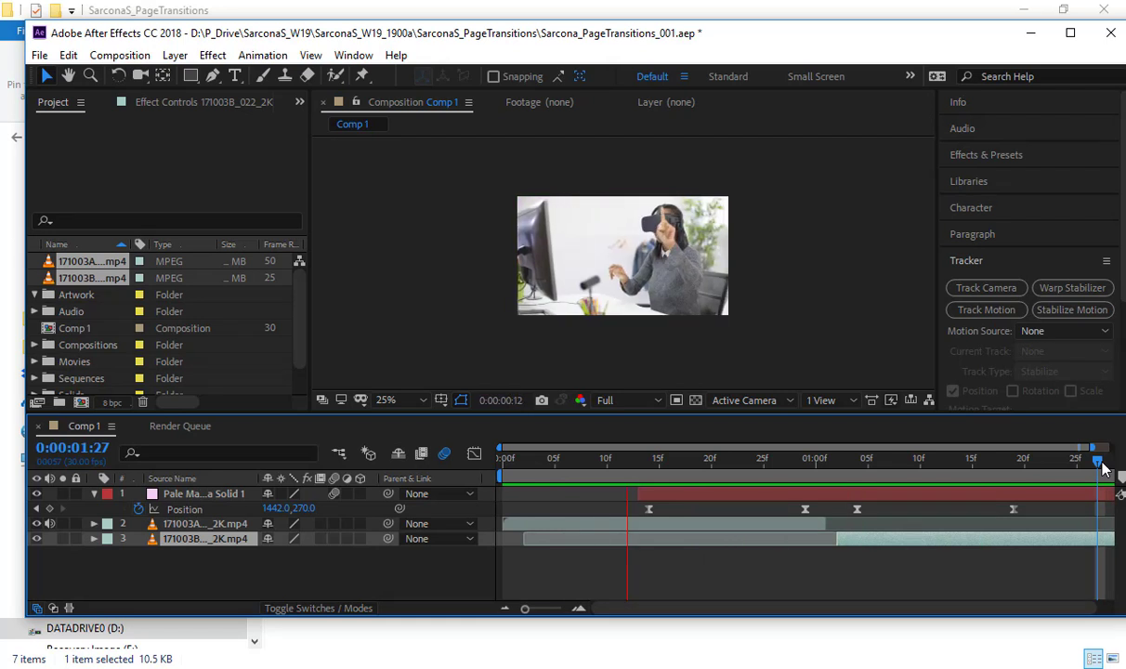
pyautogui.press('space')
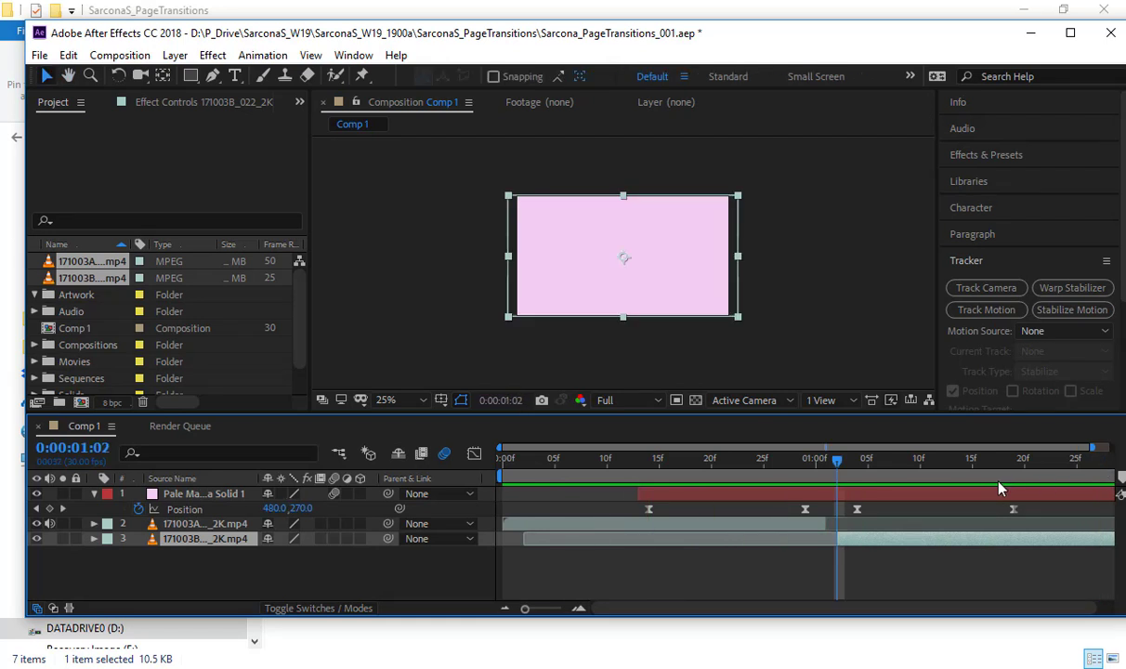
# Delete both 171003 clip layers from Comp 1 and remove their two source files from the project.
pyautogui.keyDown('shift'); pyautogui.click(191, 525); pyautogui.keyUp('shift')
pyautogui.press('Delete')
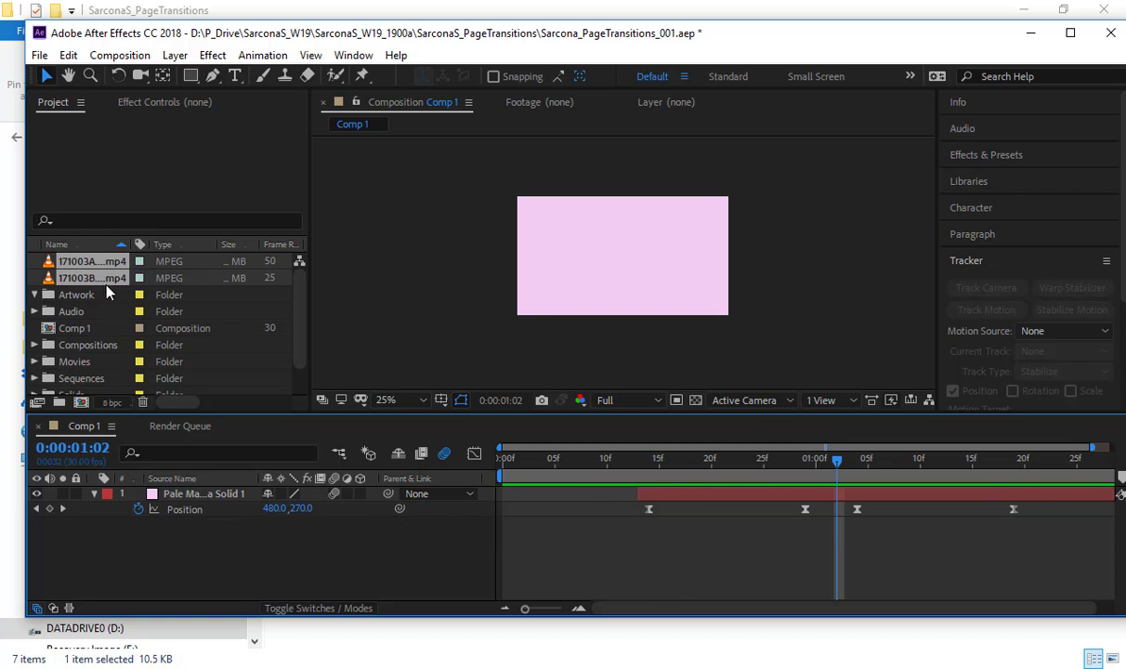
pyautogui.click(94, 260)
pyautogui.press('Delete')
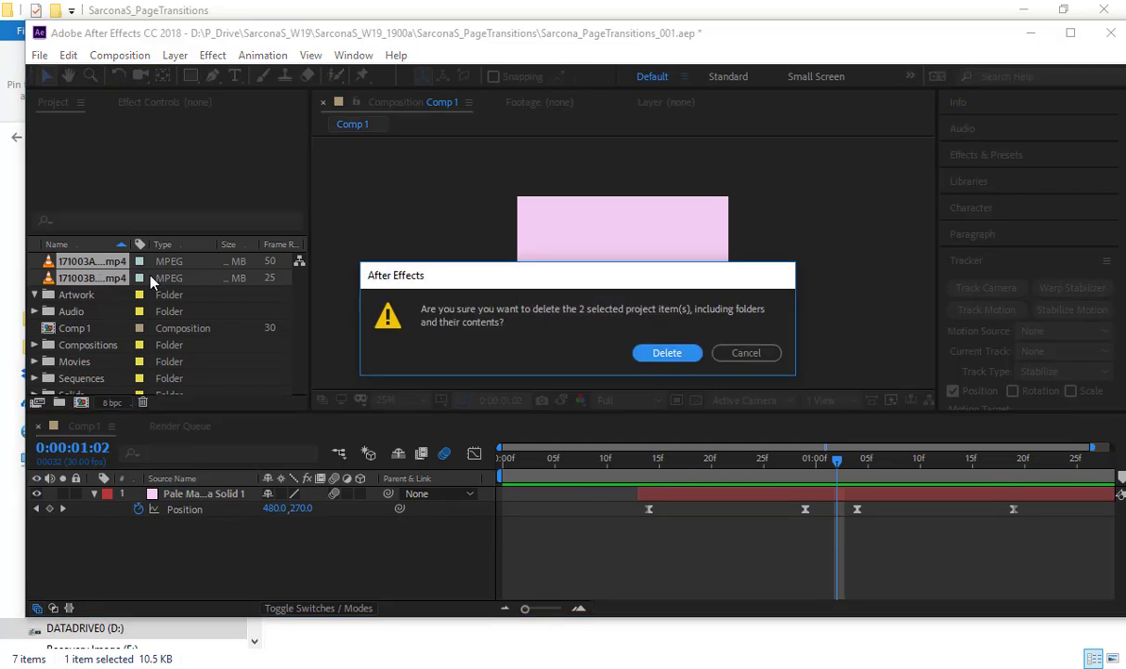
pyautogui.press('Return')
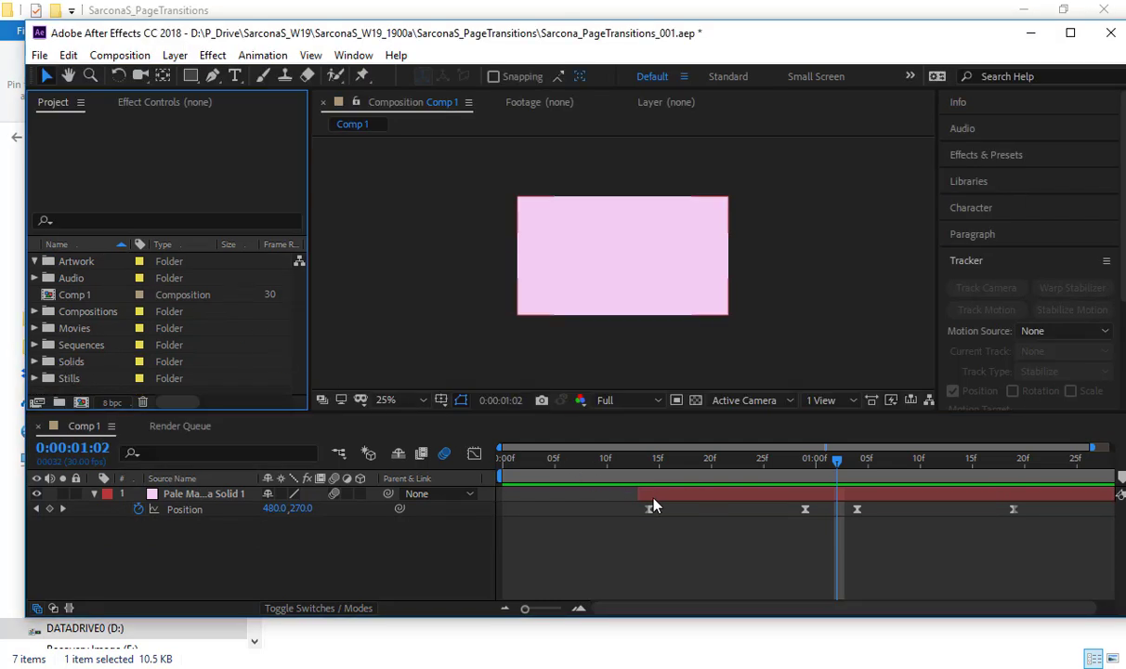
# Slide the magenta solid layer back to start at 0:00:00:00 and preview its sweep from the beginning.
pyautogui.moveTo(653, 505); pyautogui.dragTo(517, 503)
pyautogui.press('Home')
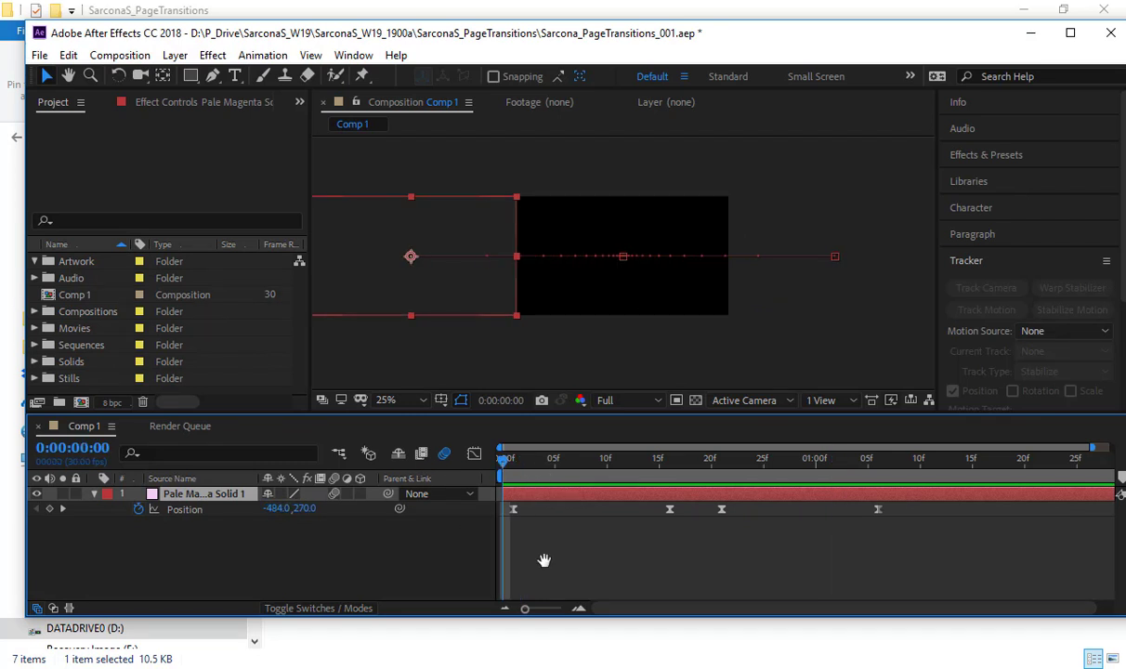
pyautogui.press('space')
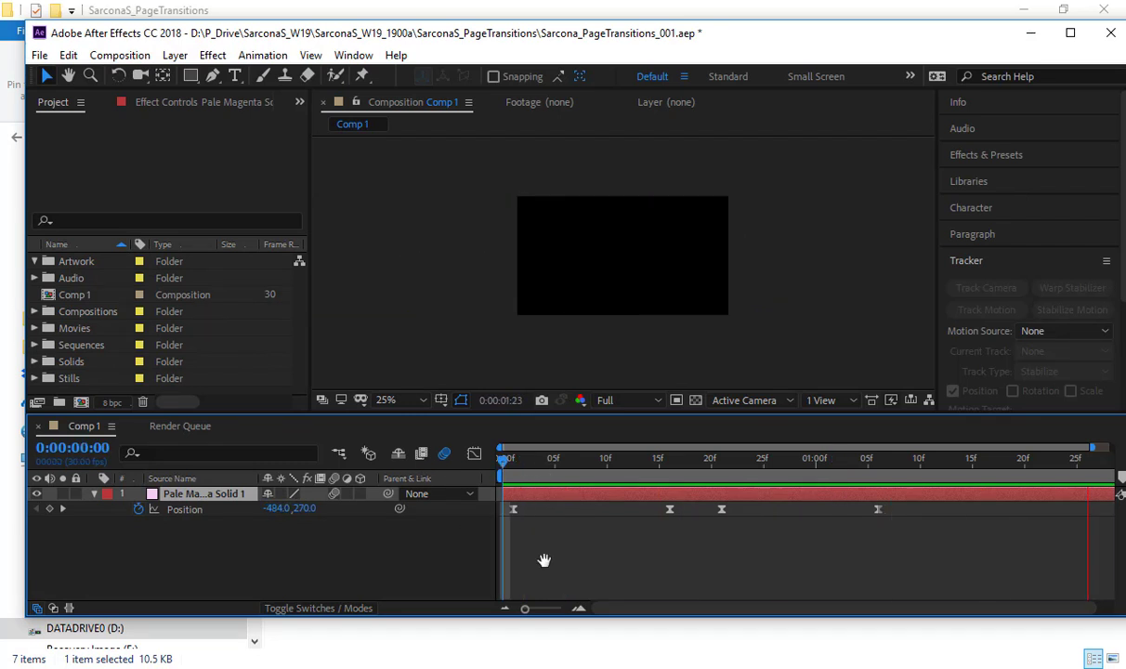
pyautogui.press('space')
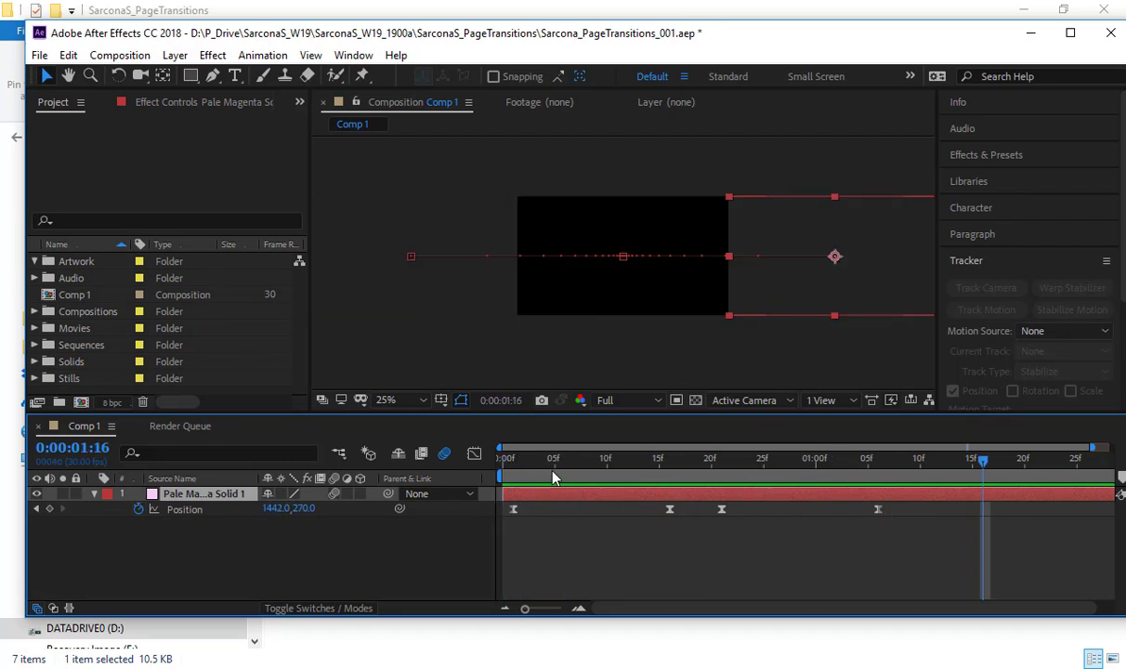
# Duplicate the magenta solid layer four times at the start of the composition and collapse the bottom layer's Position property.
pyautogui.press('Home')
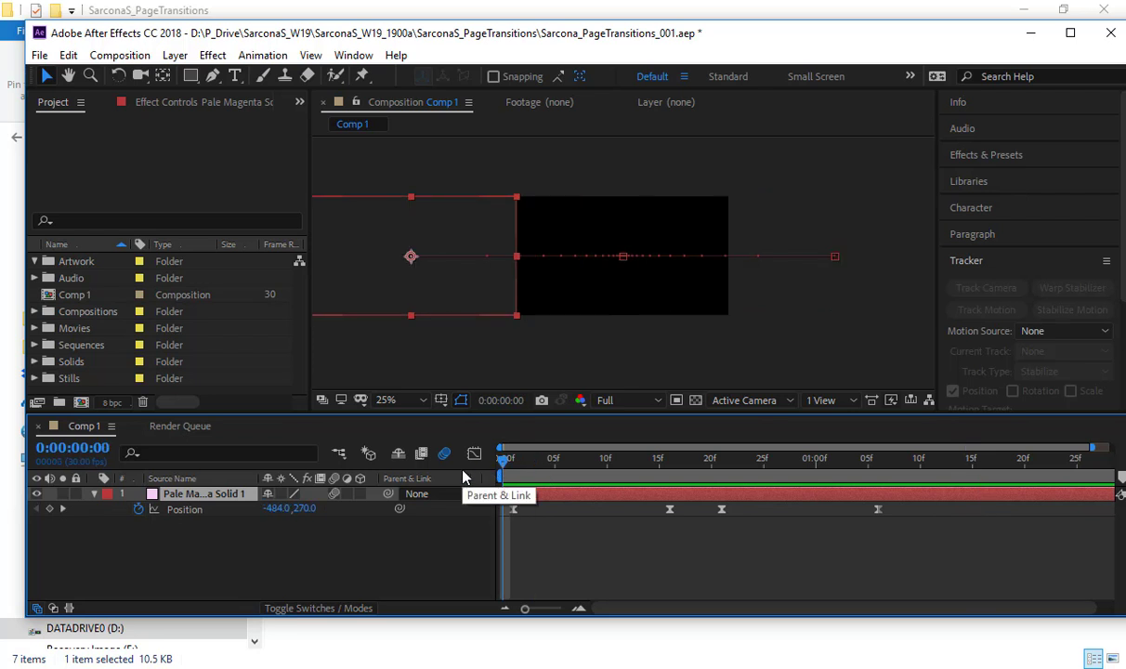
pyautogui.hotkey('ctrl', 'd')
pyautogui.hotkey('ctrl', 'd')
pyautogui.hotkey('ctrl', 'd')
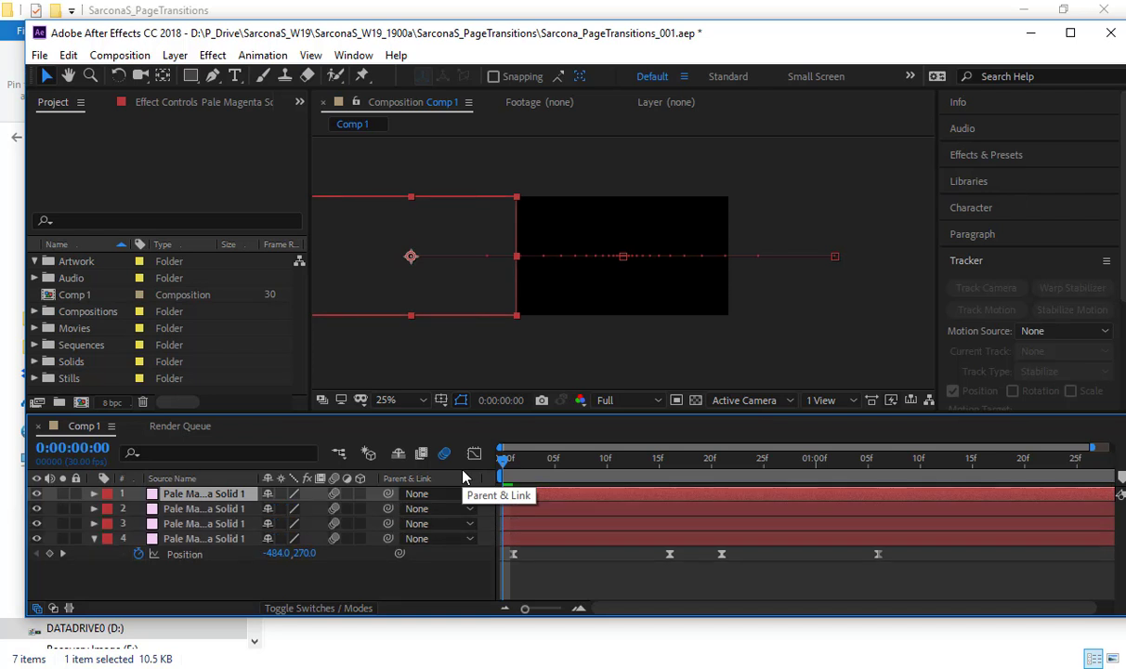
pyautogui.hotkey('ctrl', 'd')
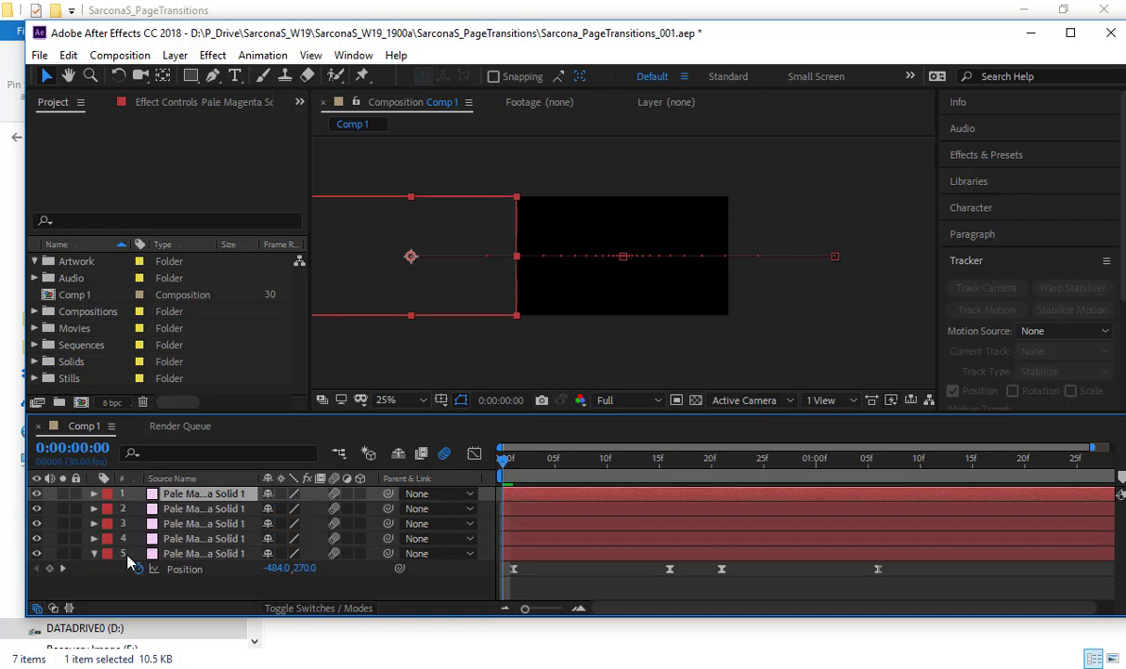
pyautogui.click(190, 555)
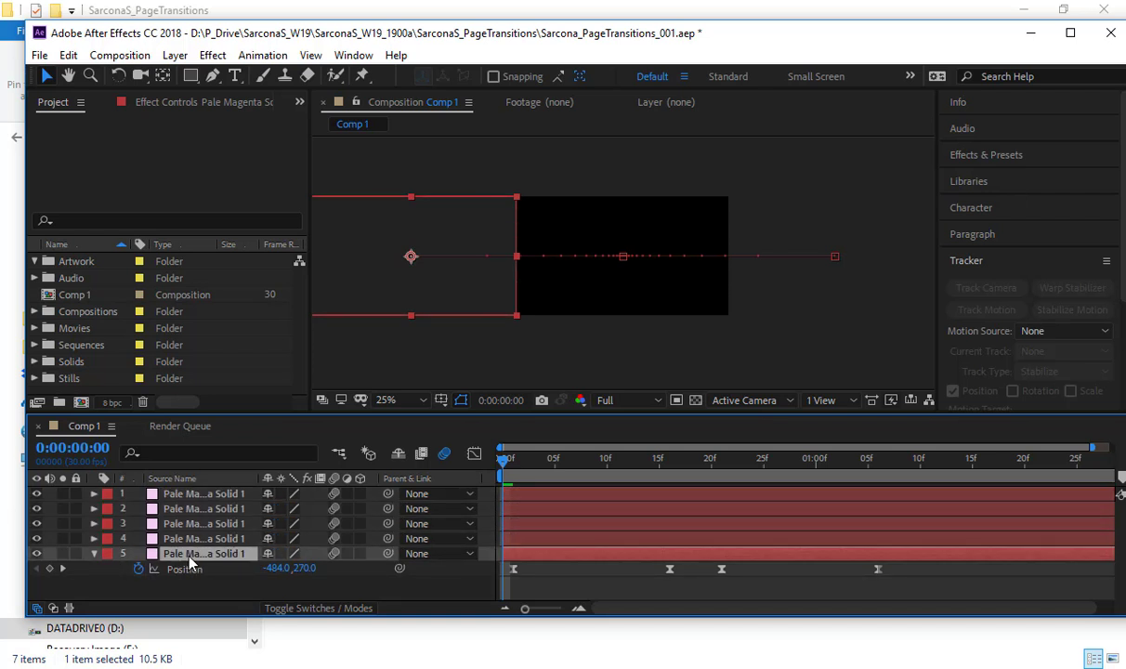
pyautogui.press('u')
pyautogui.click(194, 541)
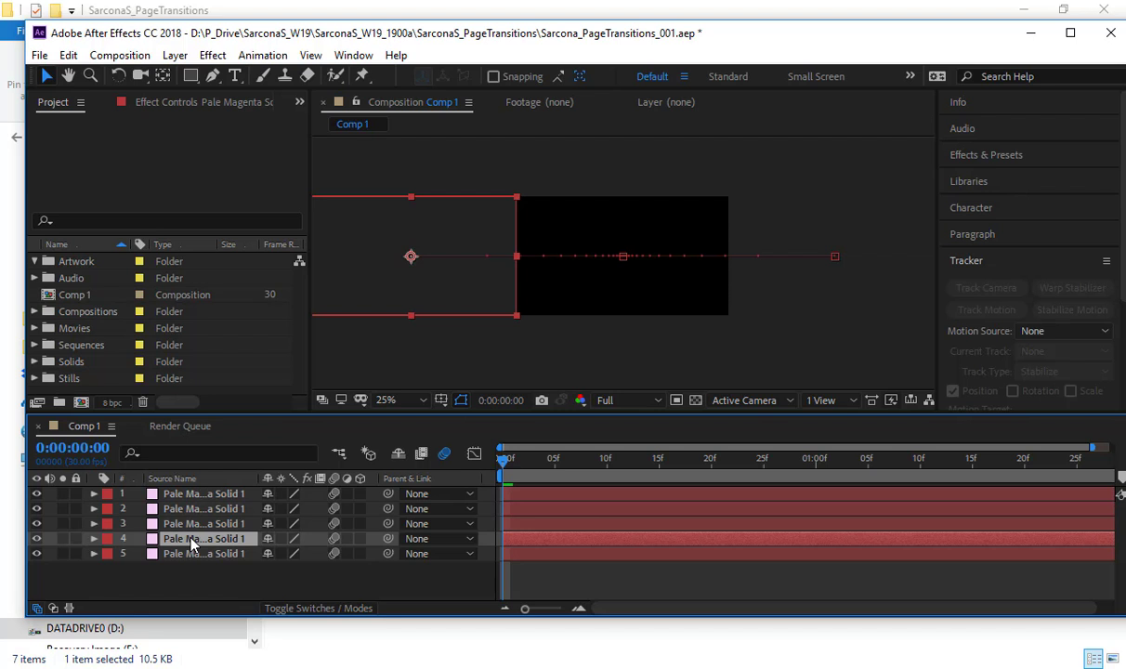
pyautogui.hotkey('ctrl', 'shift', 'y')
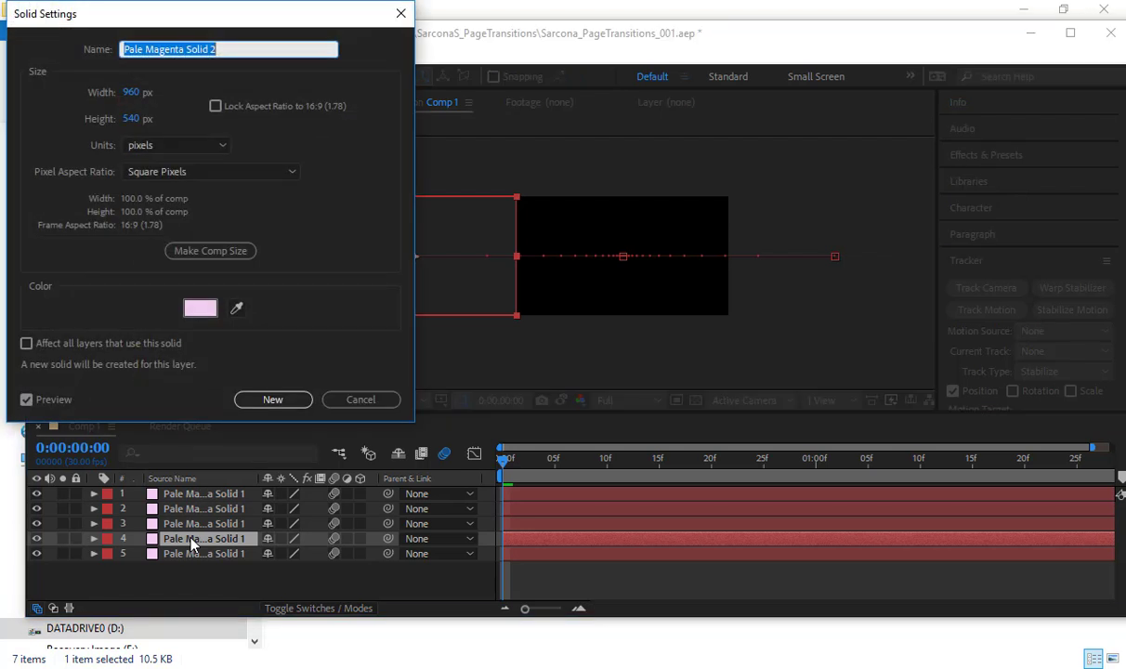
pyautogui.click(200, 308)
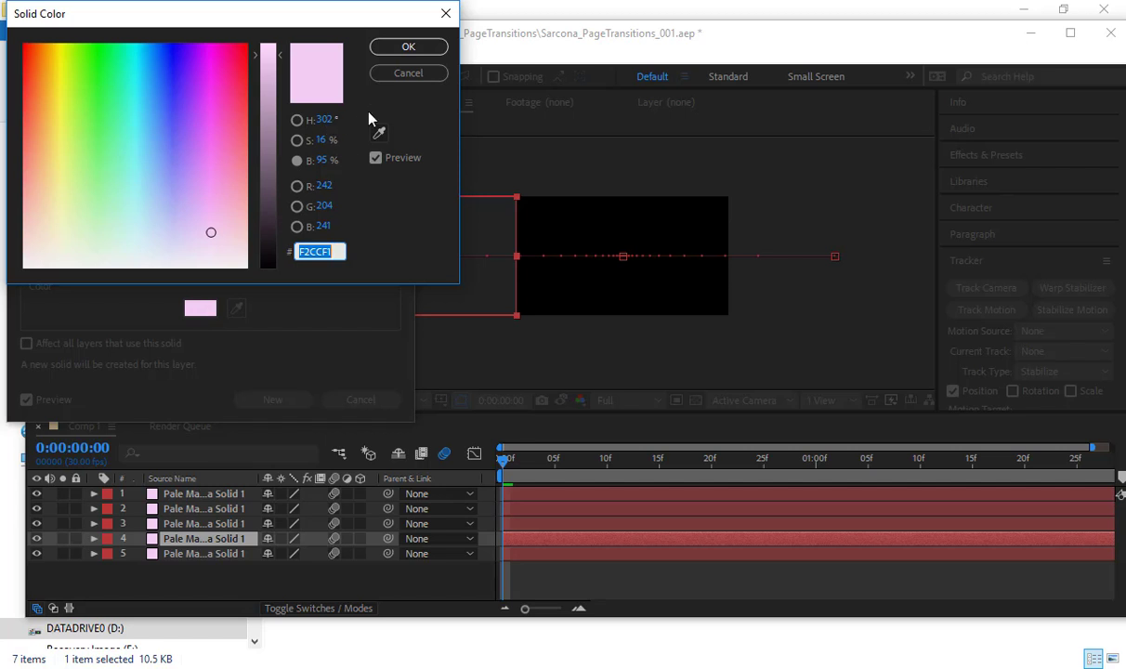
pyautogui.press('Return')
pyautogui.click(359, 400)
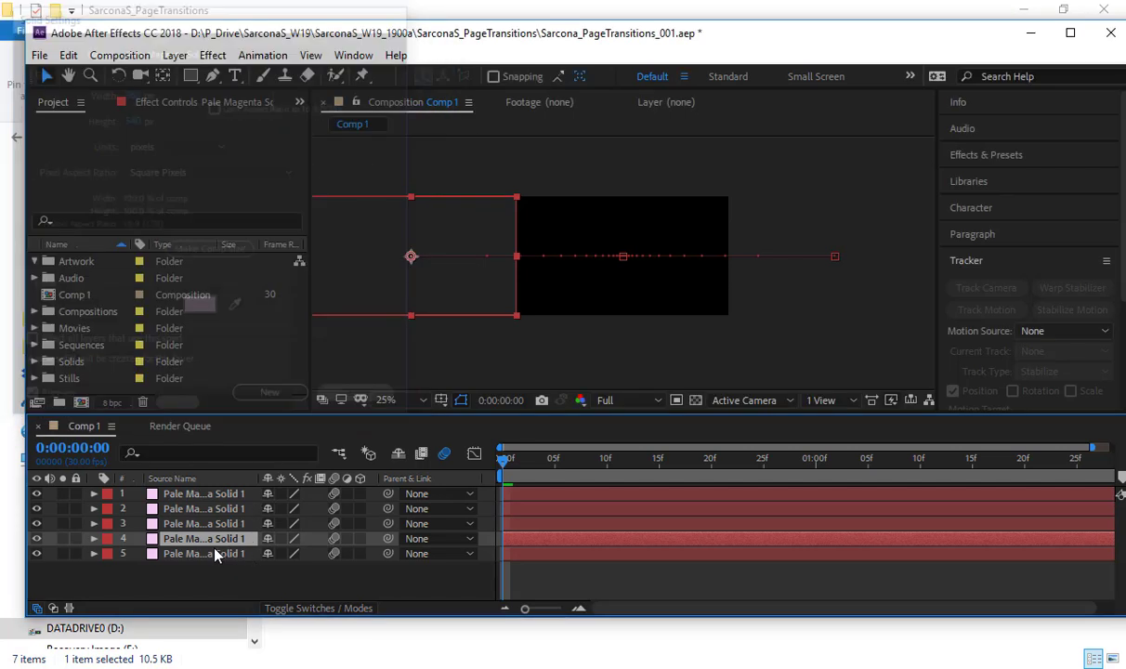
# Recolor the bottom solid as a new solid with hue 300°, saturation 10% and brightness 100%.
pyautogui.click(214, 554)
pyautogui.hotkey('ctrl', 'shift', 'y')
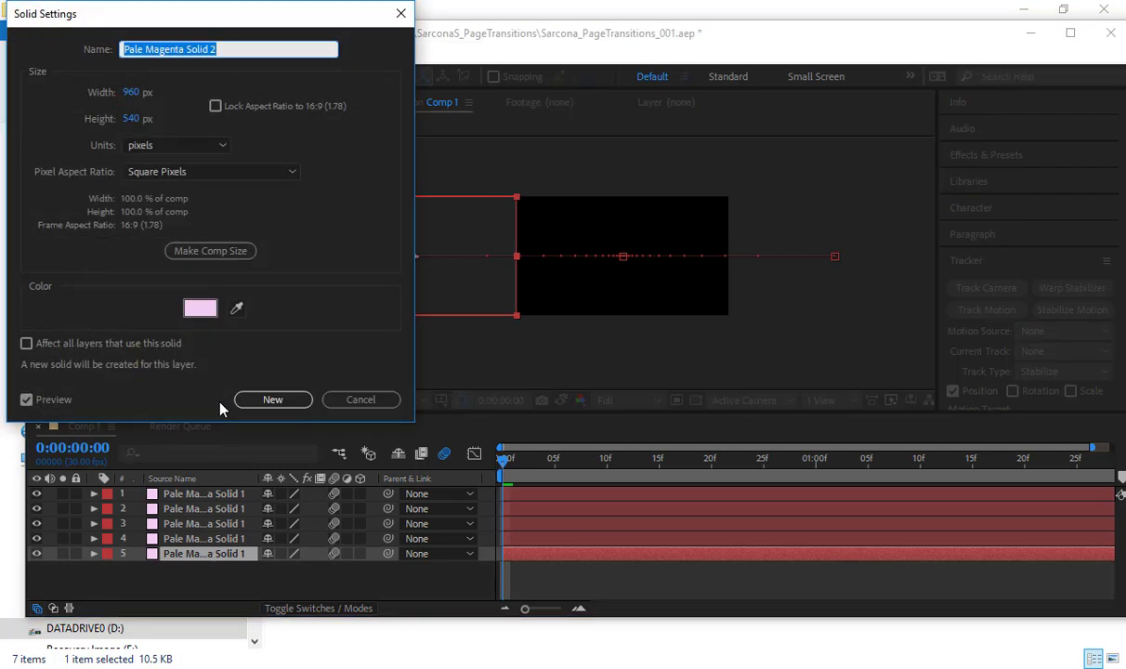
pyautogui.click(203, 311)
pyautogui.click(325, 121)
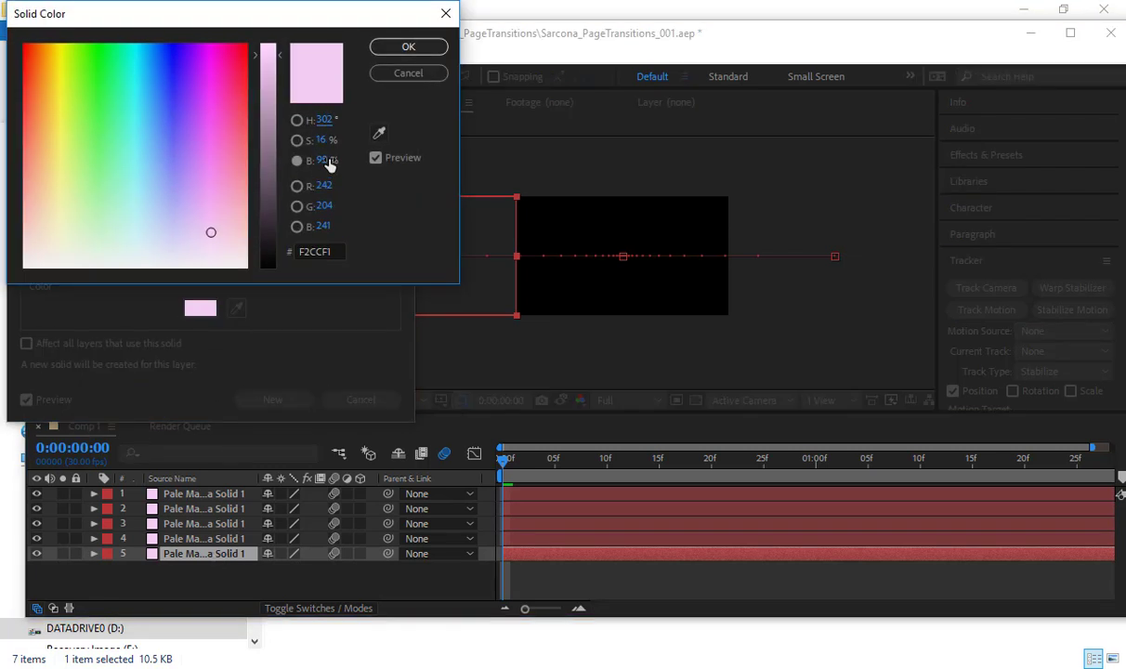
pyautogui.write('300')
pyautogui.press('Tab')
pyautogui.write('10')
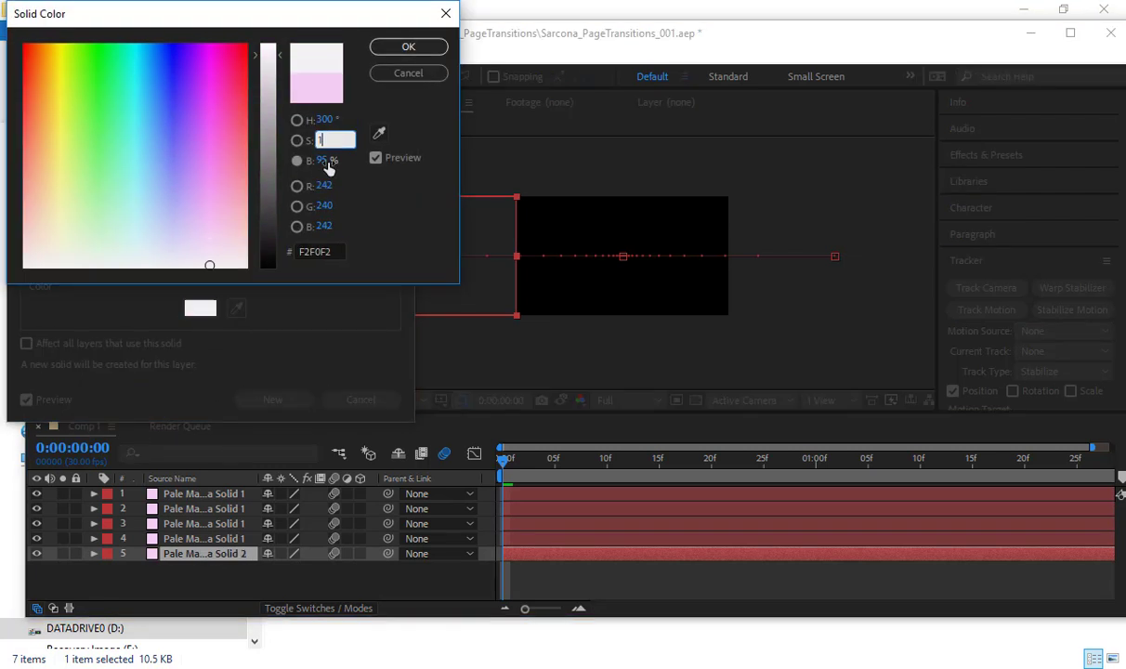
pyautogui.press('Tab')
pyautogui.write('100')
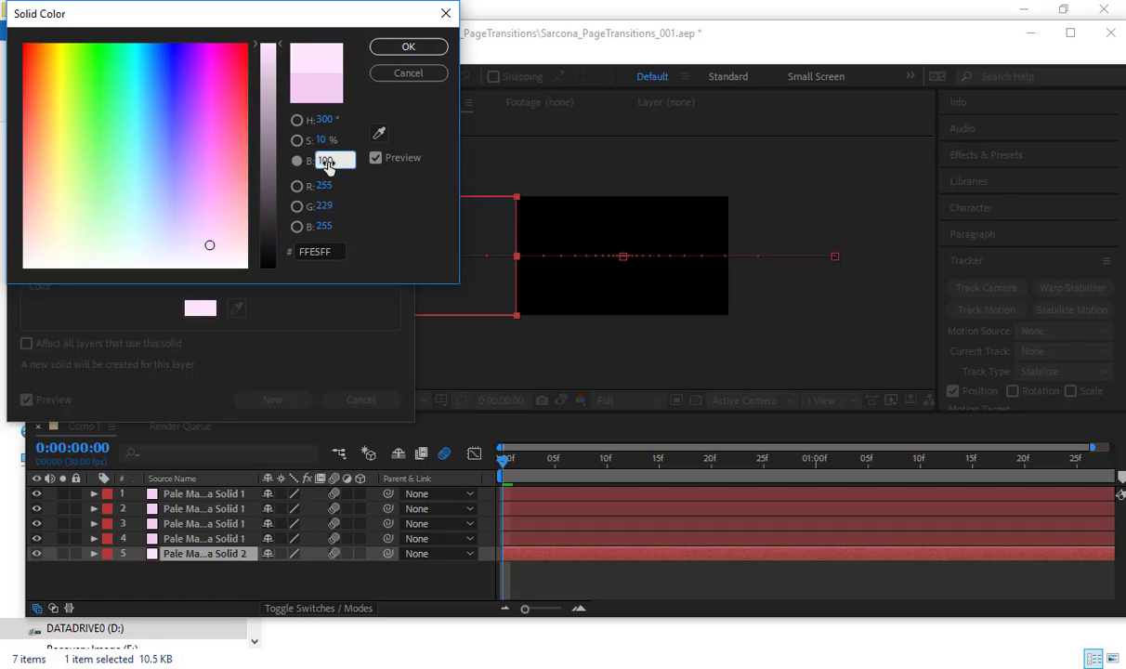
pyautogui.press('Return')
pyautogui.click(271, 400)
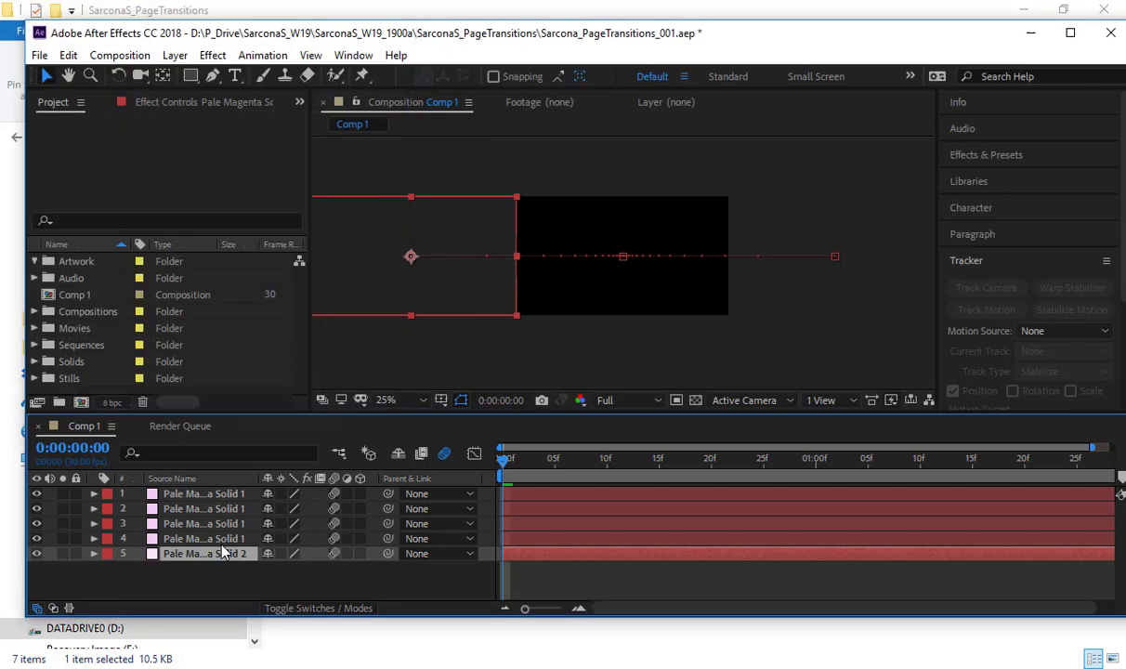
# Replace the four upper solid layers with four duplicates of the recolored bottom solid.
pyautogui.click(222, 540)
pyautogui.keyDown('shift'); pyautogui.click(229, 484); pyautogui.keyUp('shift')
pyautogui.keyDown('shift'); pyautogui.click(229, 494); pyautogui.keyUp('shift')
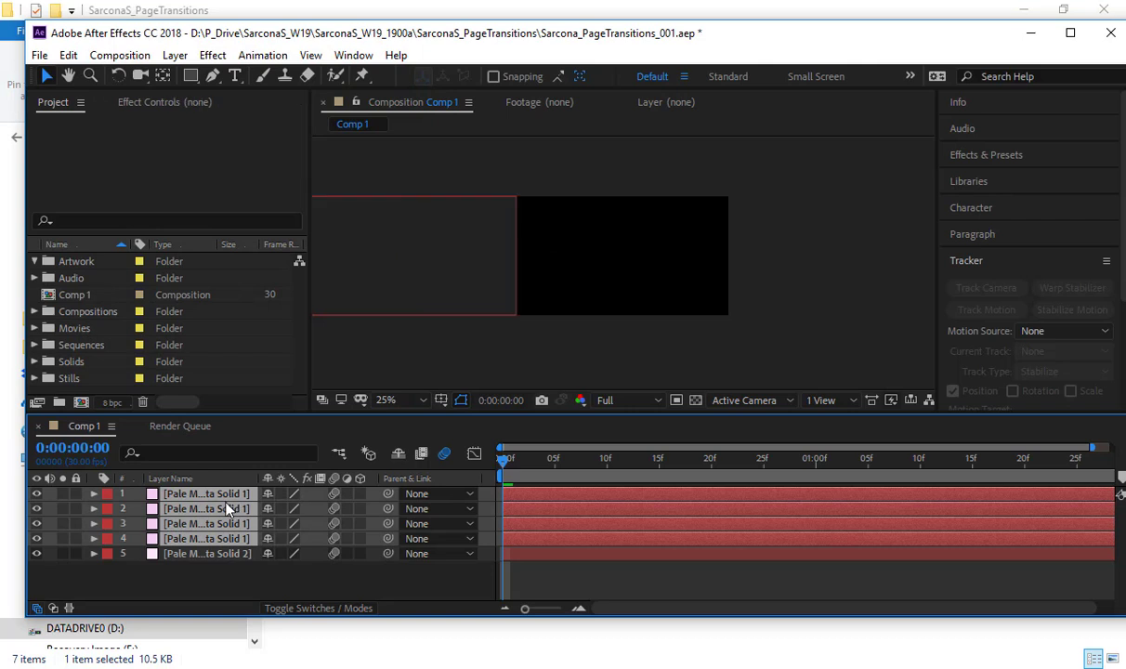
pyautogui.press('Delete')
pyautogui.click(227, 497)
pyautogui.hotkey('ctrl', 'd')
pyautogui.hotkey('ctrl', 'd')
pyautogui.hotkey('ctrl', 'd')
pyautogui.hotkey('ctrl', 'd')
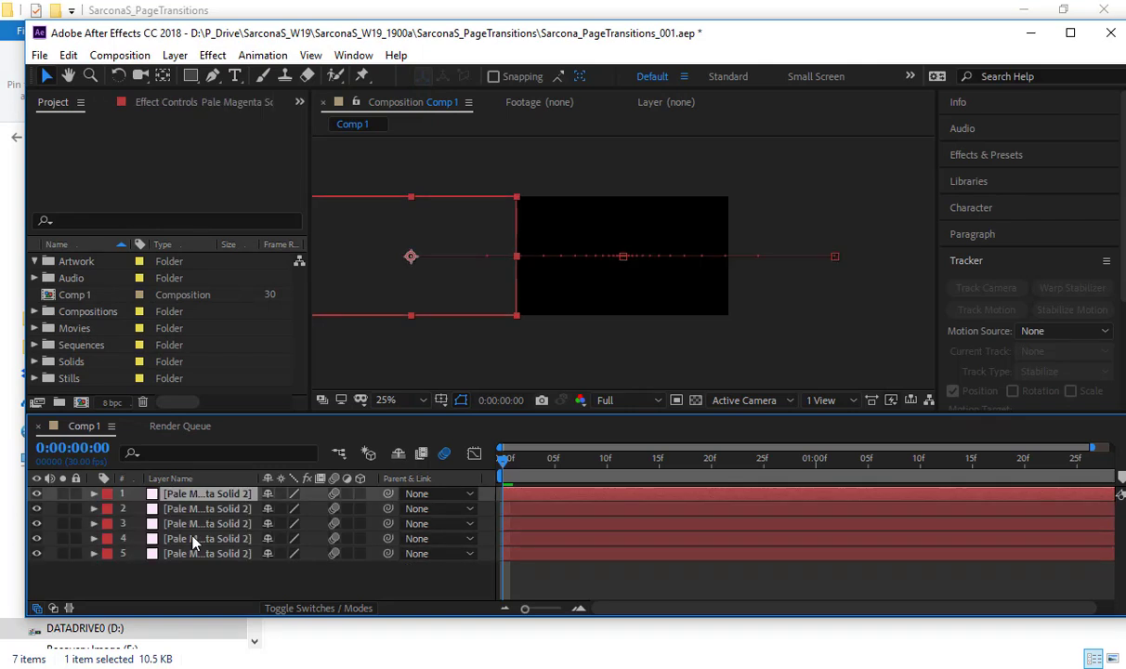
# Recolor the solid on layer 4 as a new solid with its hue set to 250°.
pyautogui.click(193, 541)
pyautogui.hotkey('ctrl', 'shift', 'y')
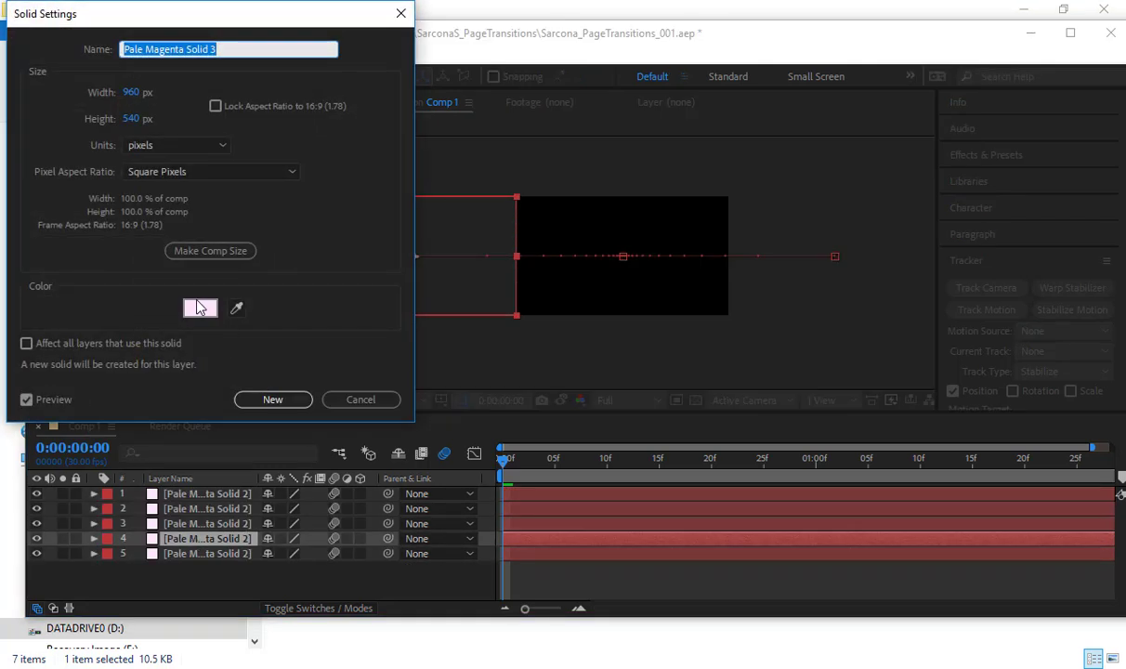
pyautogui.click(199, 307)
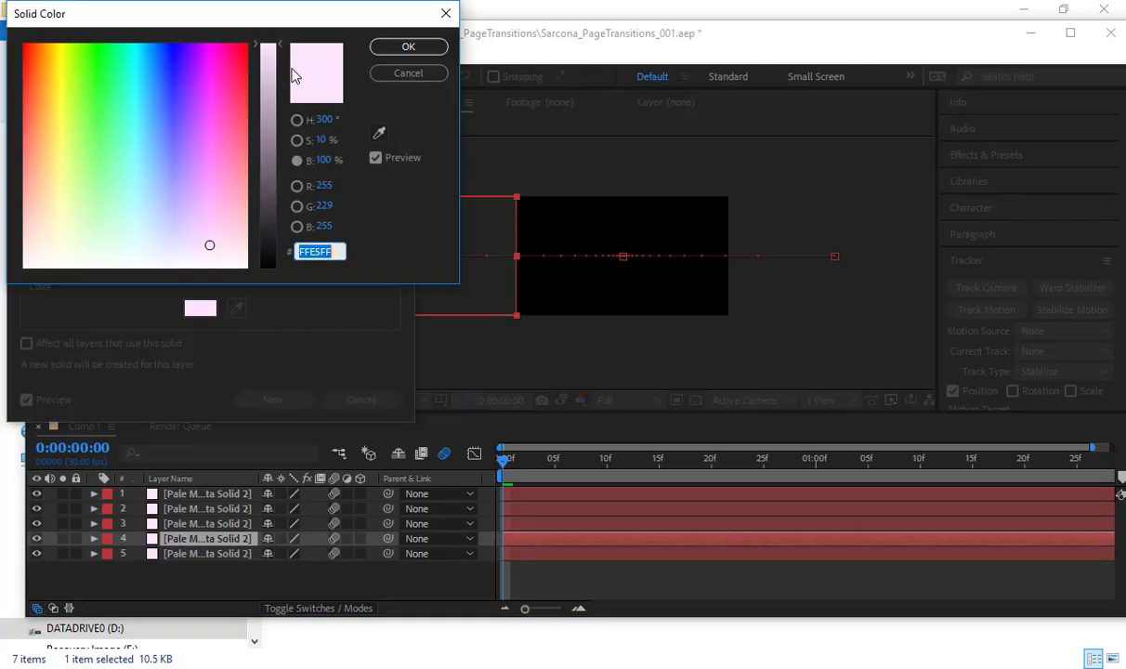
pyautogui.click(327, 121)
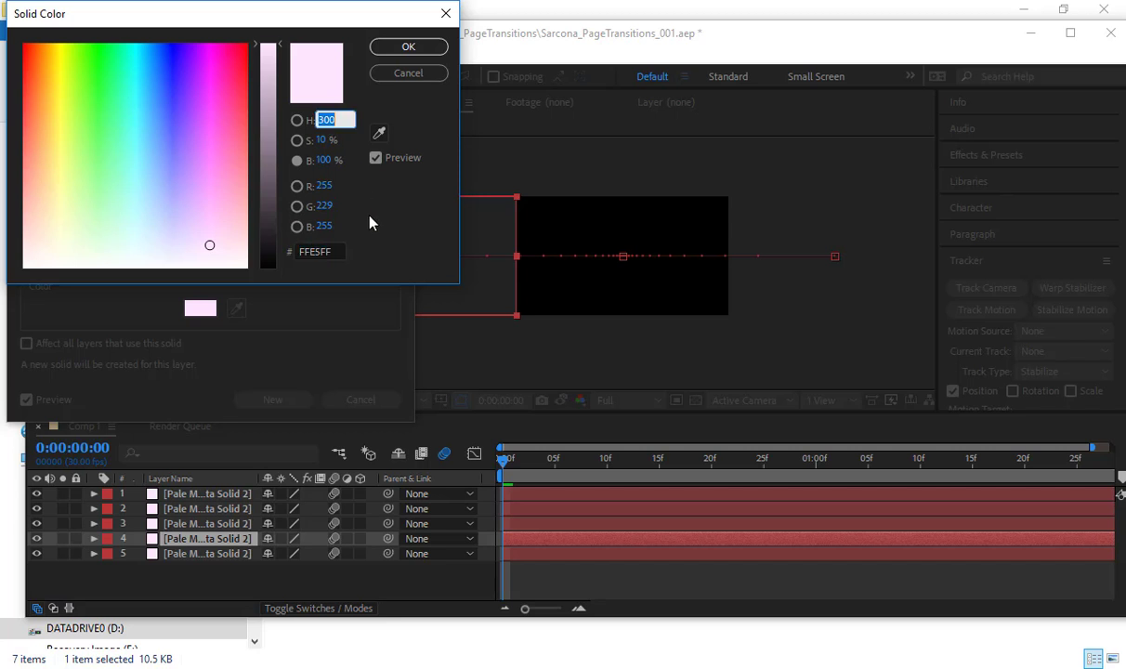
pyautogui.write('250')
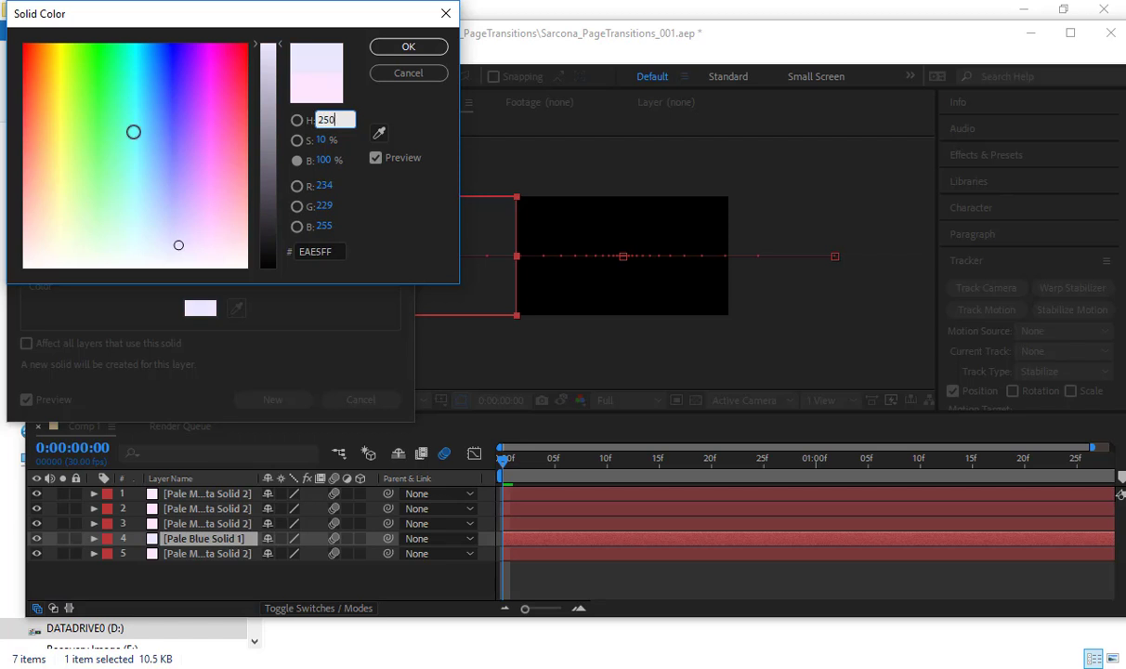
pyautogui.press('Return')
pyautogui.click(274, 399)
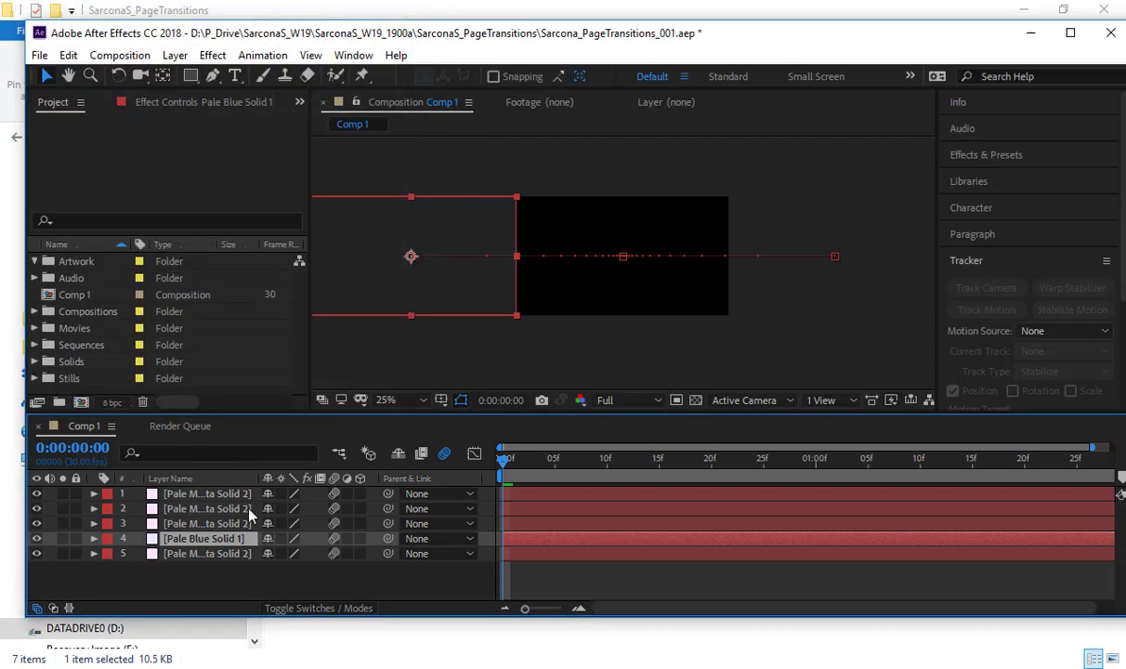
# Recolor the solid on layer 3 as a new solid with its hue set to 220°.
pyautogui.click(232, 509)
pyautogui.click(243, 525)
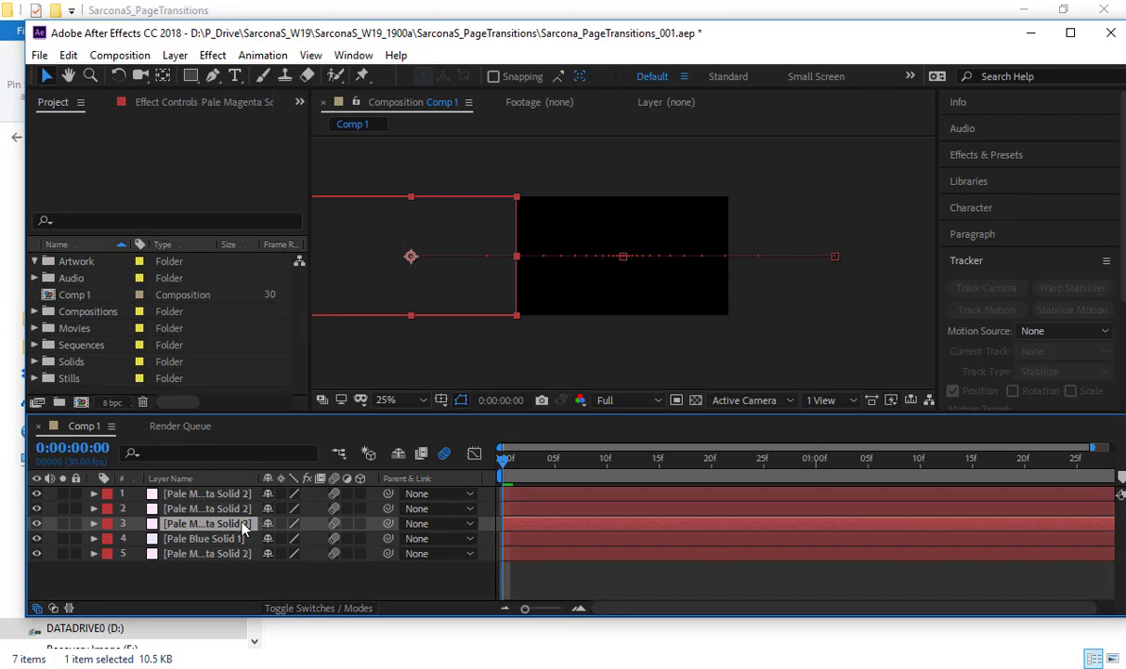
pyautogui.hotkey('ctrl', 'shift', 'y')
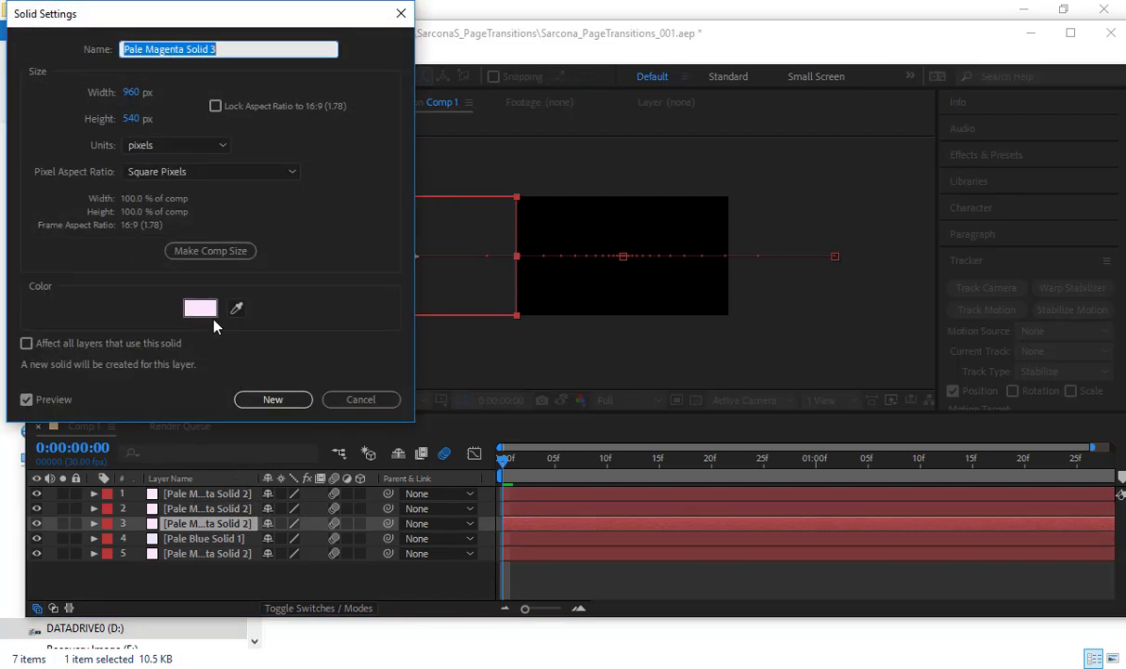
pyautogui.click(203, 309)
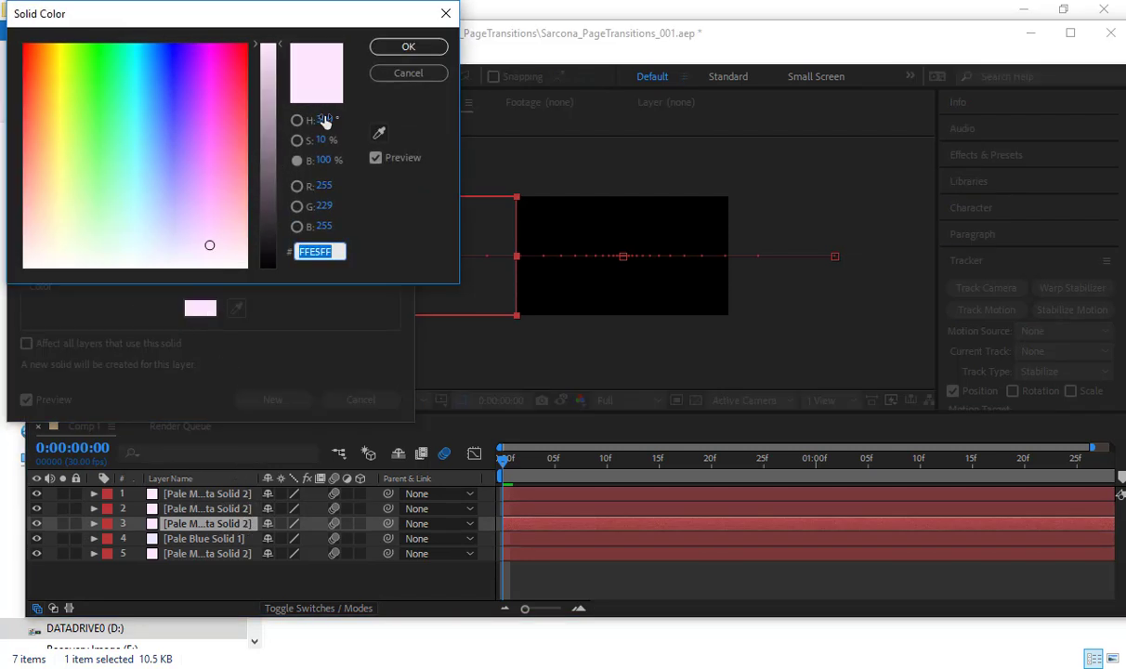
pyautogui.click(324, 120)
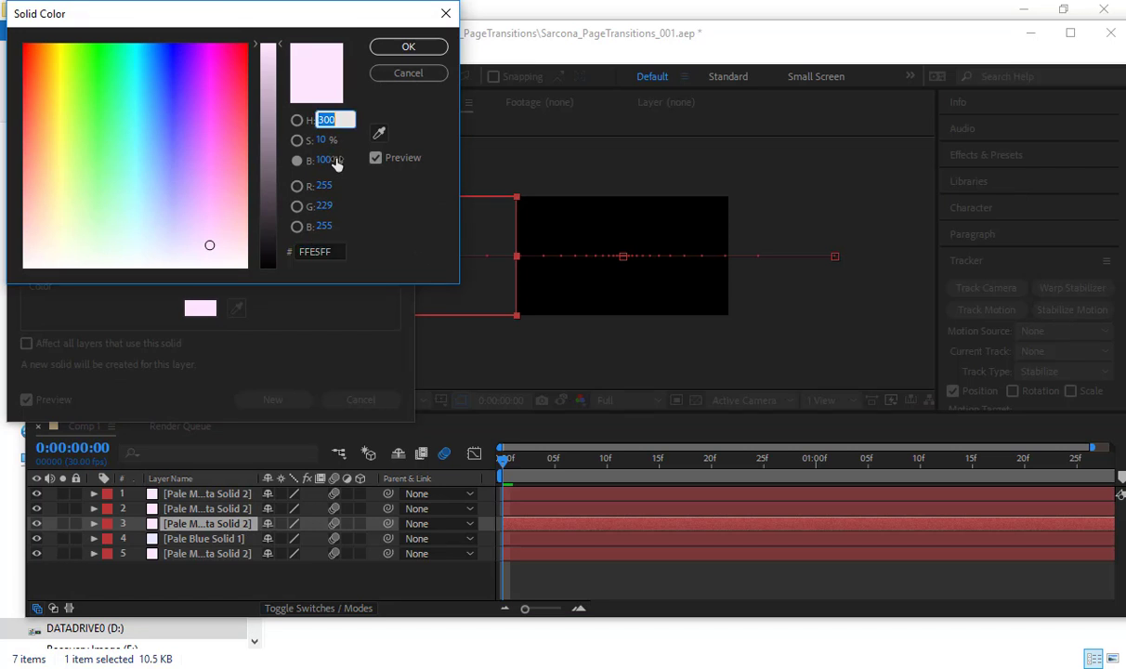
pyautogui.write('220')
pyautogui.press('Return')
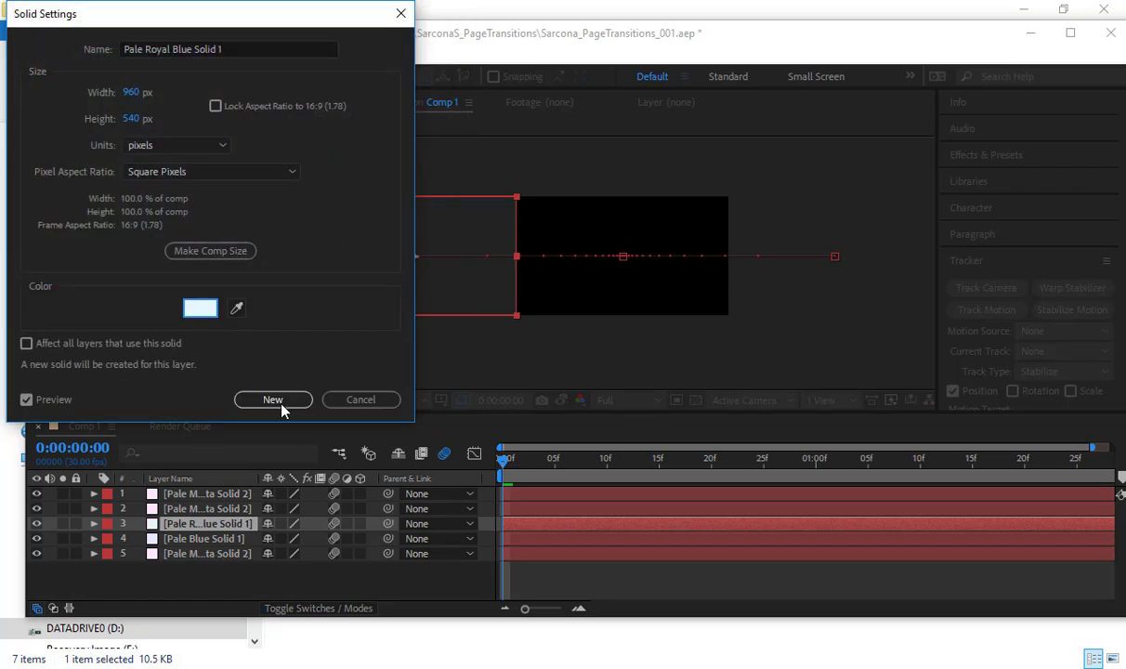
pyautogui.press('Return')
# Recolor the solid on layer 2 as a new solid with its hue set to 150°.
pyautogui.click(231, 508)
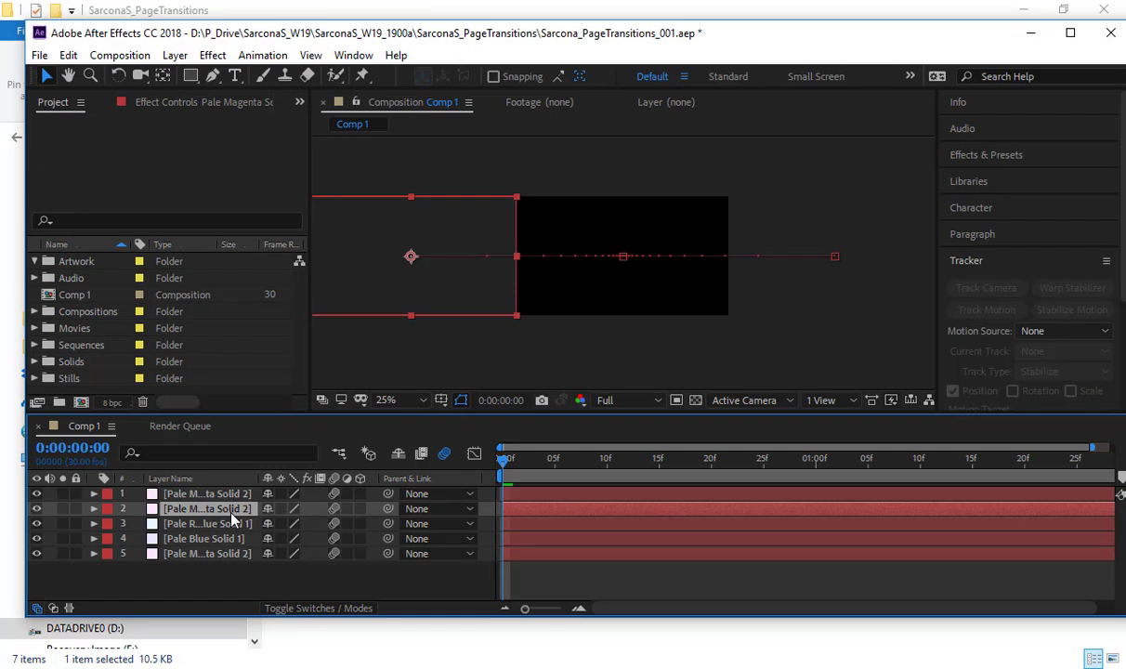
pyautogui.hotkey('ctrl', 'shift', 'y')
pyautogui.click(197, 306)
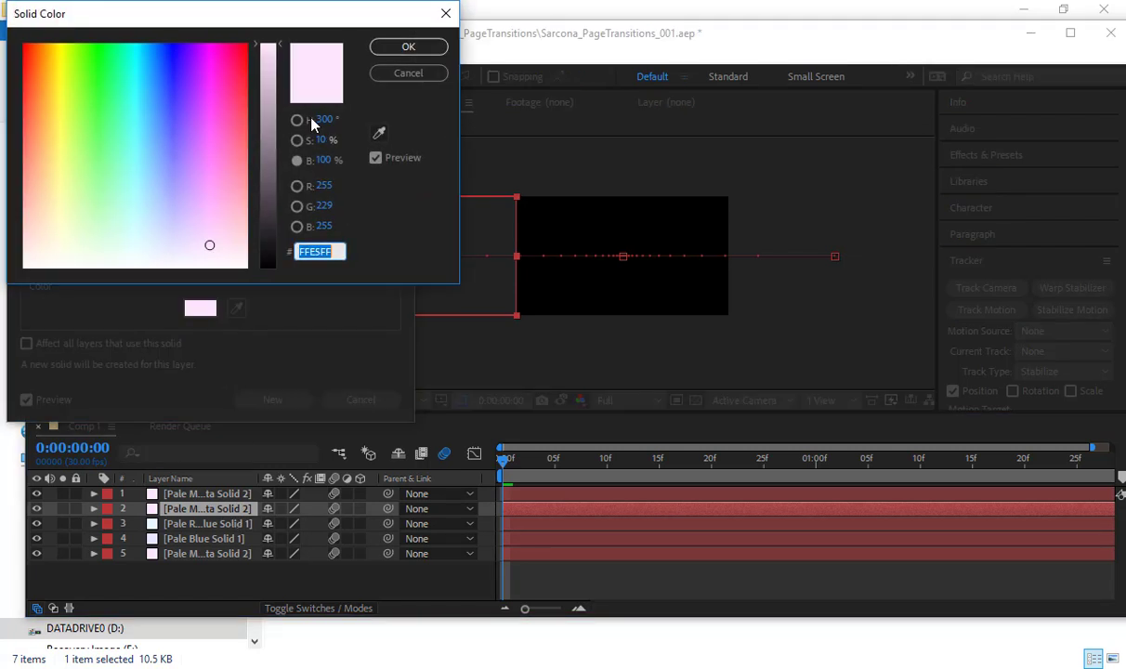
pyautogui.click(319, 123)
pyautogui.write('180')
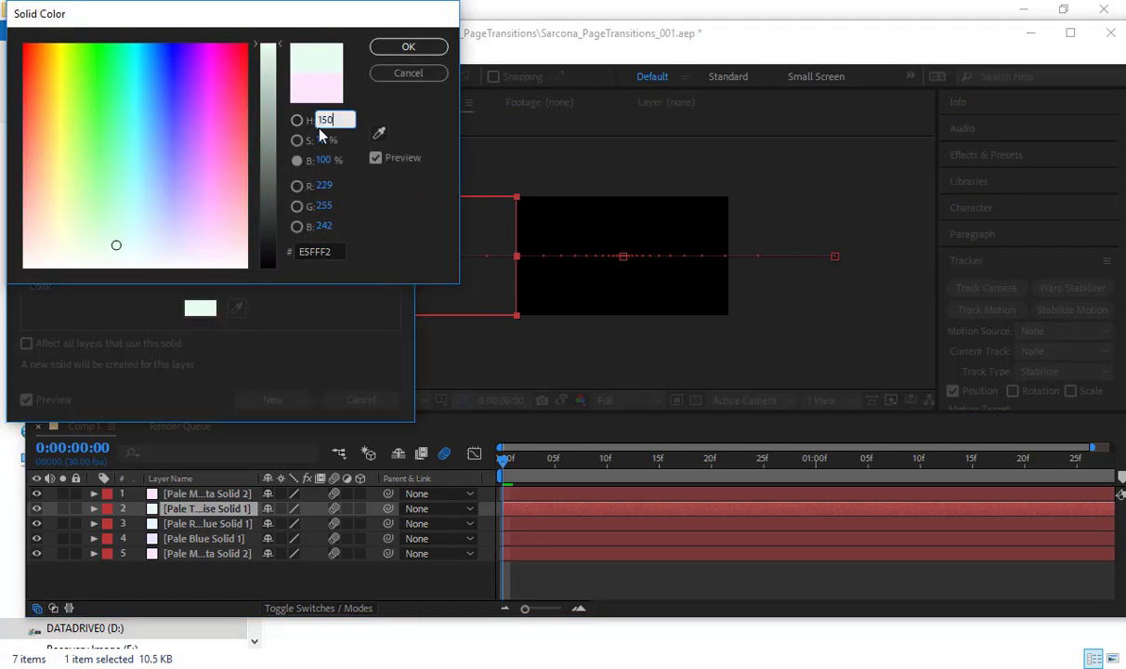
pyautogui.press('Return')
pyautogui.click(269, 398)
# Recolor the solid on layer 1 as a new solid with its hue set to 100° and preview the animation.
pyautogui.click(206, 493)
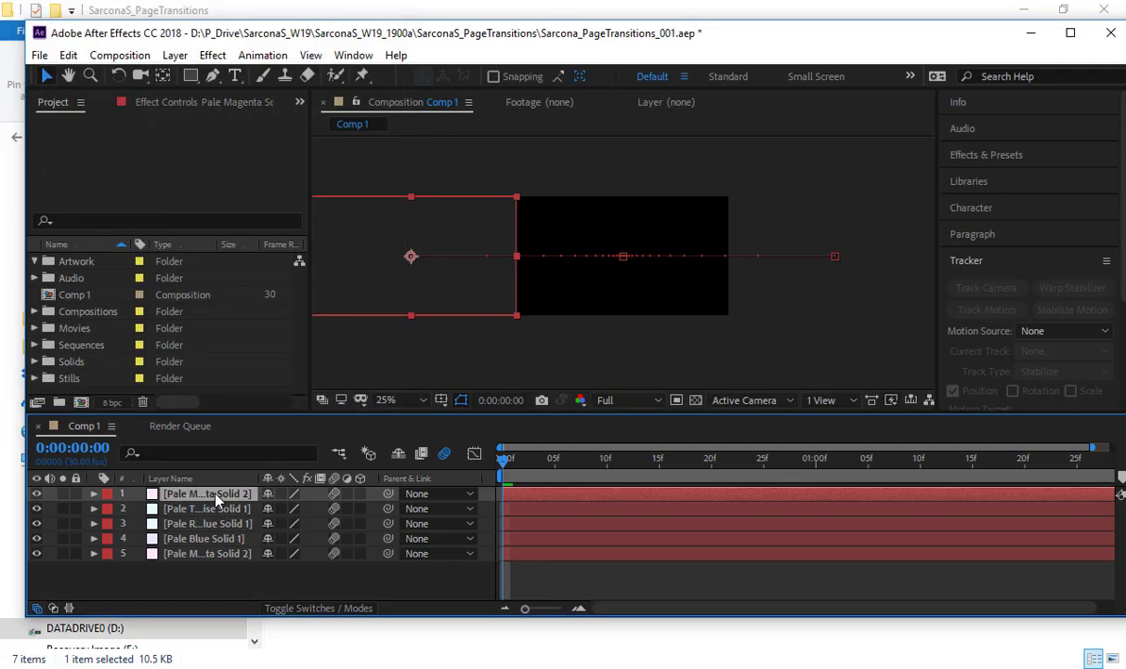
pyautogui.hotkey('ctrl', 'shift', 'y')
pyautogui.click(199, 307)
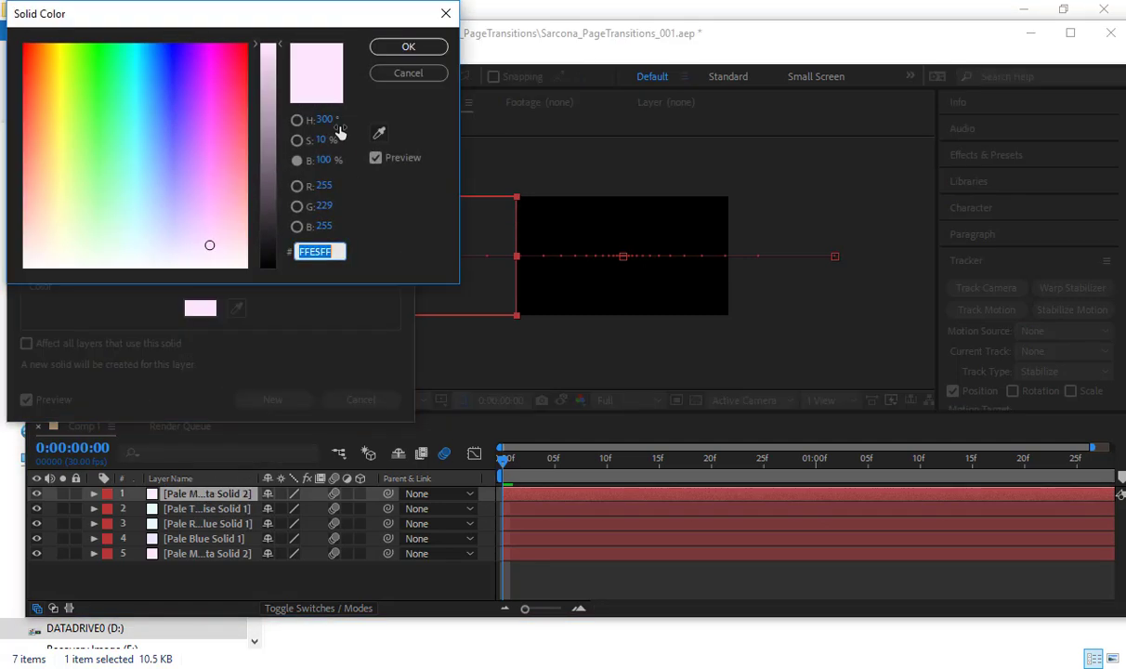
pyautogui.click(317, 120)
pyautogui.write('100')
pyautogui.press('Return')
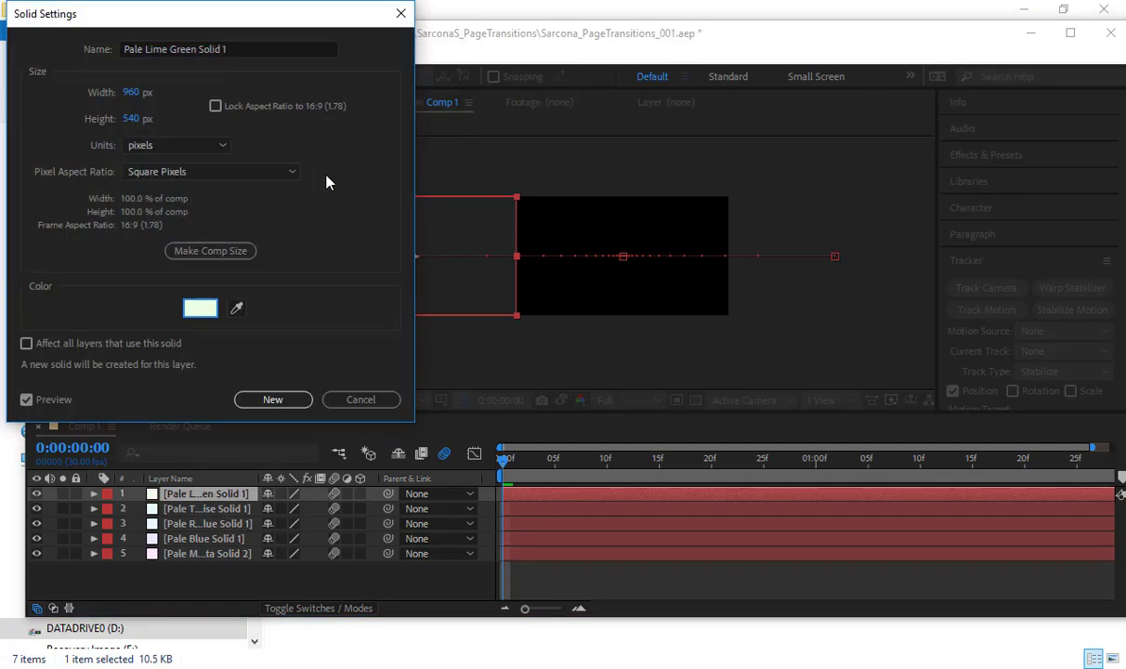
pyautogui.click(271, 398)
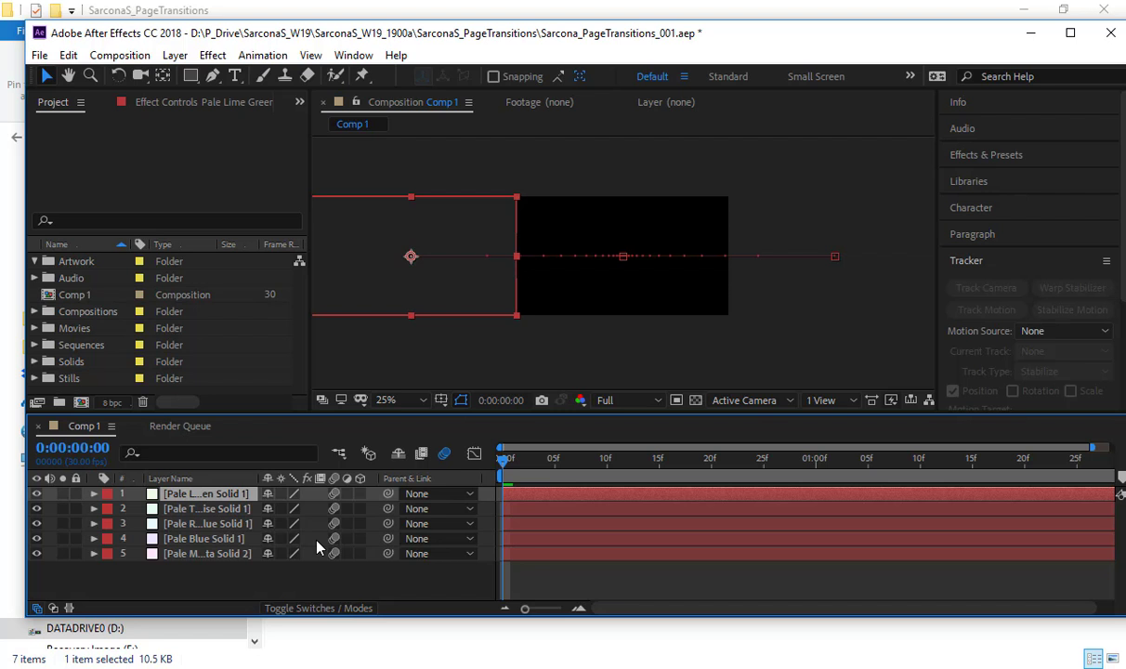
pyautogui.press('space')
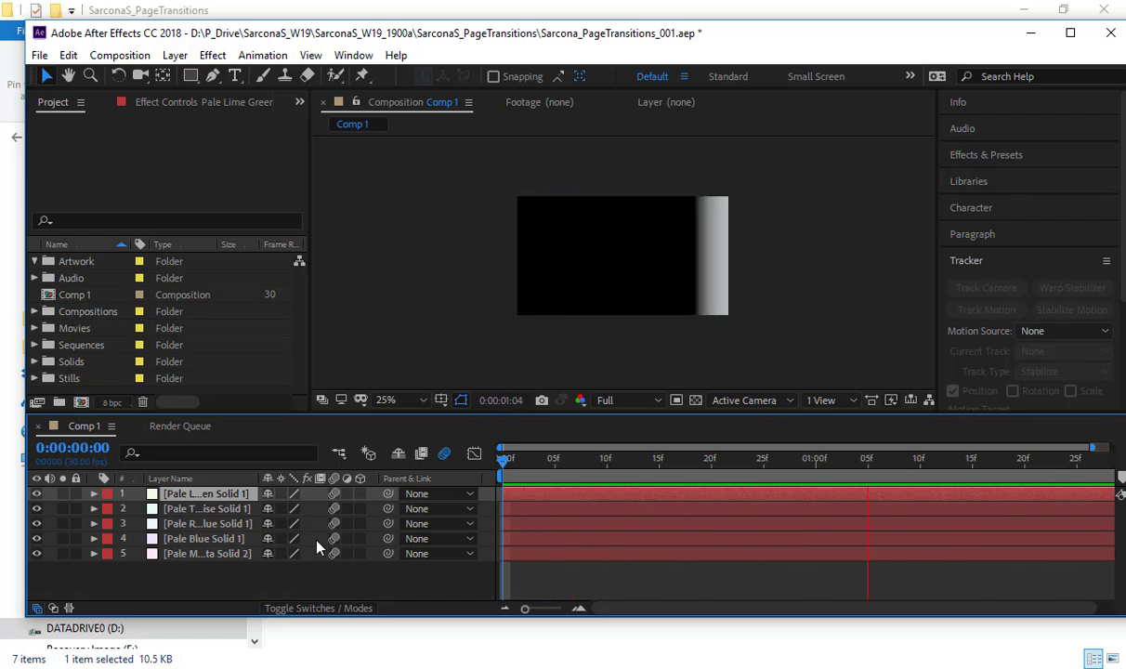
pyautogui.press('space')
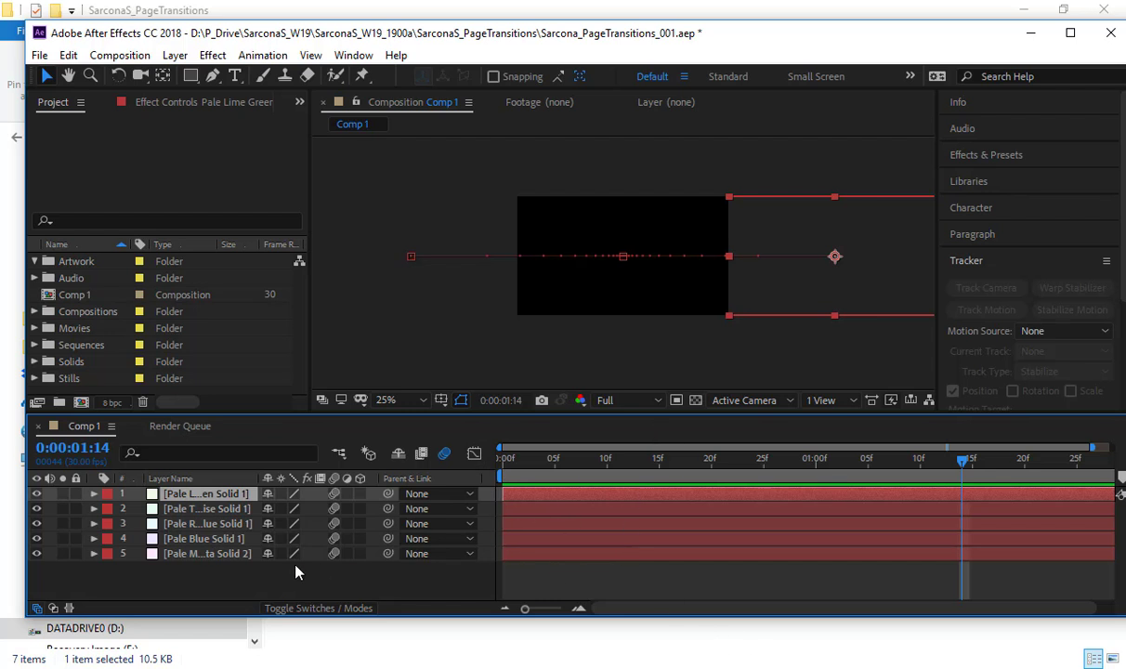
# Stagger the upper four solid layers so each starts one frame after the layer below it, and preview the animation from the start.
pyautogui.click(221, 538)
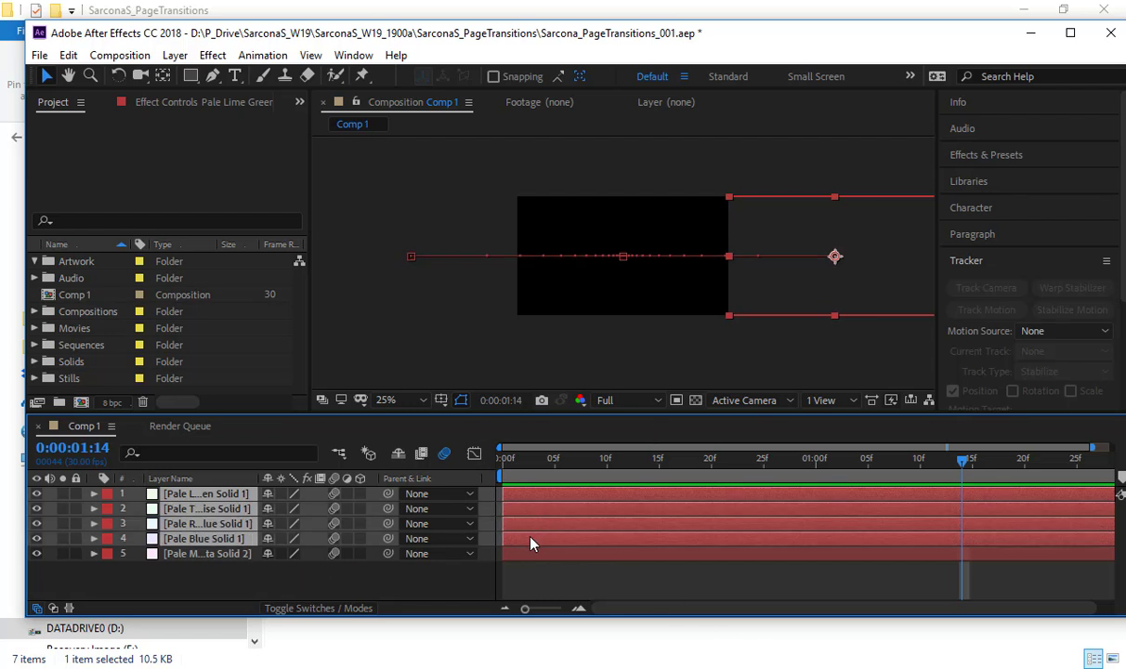
pyautogui.moveTo(532, 543); pyautogui.dragTo(542, 543)
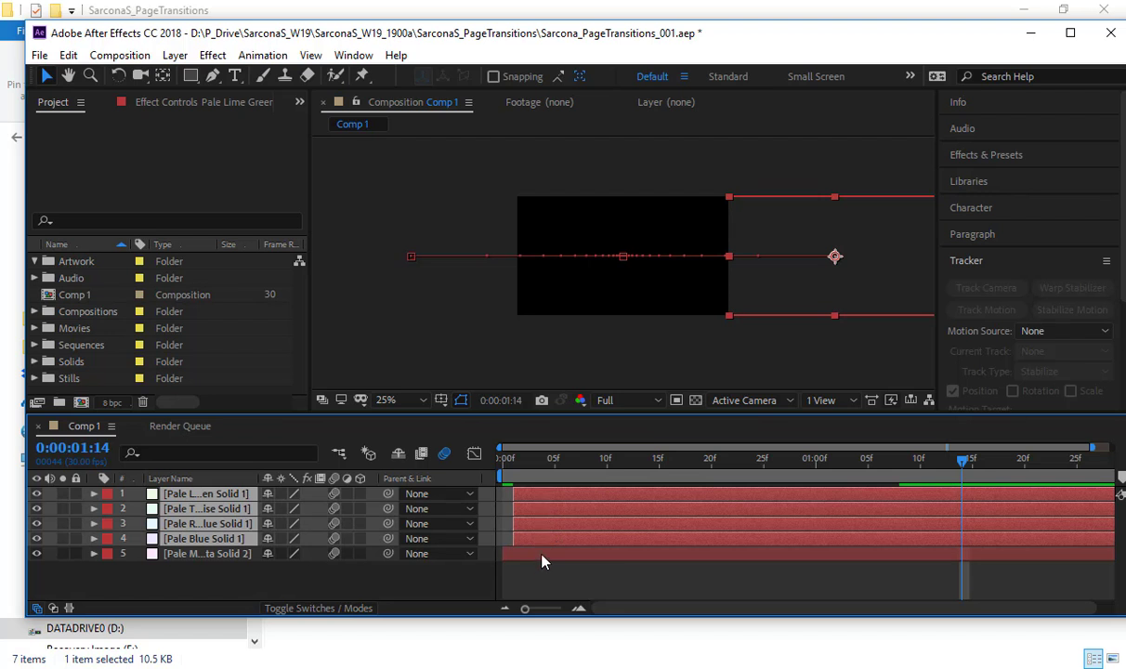
pyautogui.click(536, 529)
pyautogui.keyDown('shift'); pyautogui.click(536, 496); pyautogui.keyUp('shift')
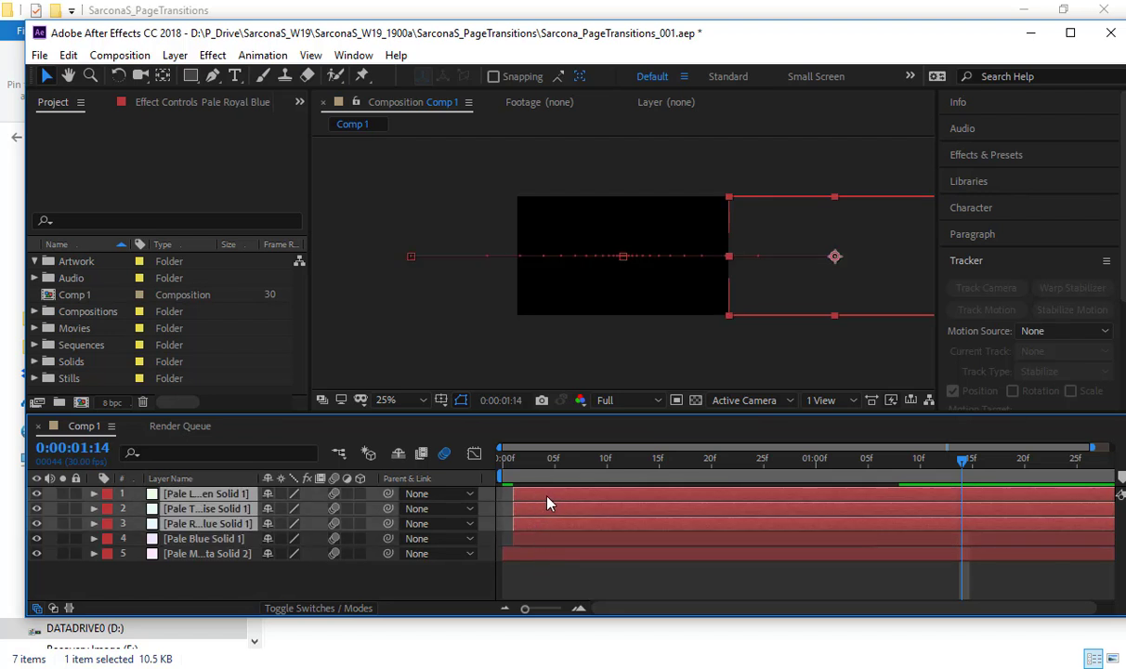
pyautogui.moveTo(547, 497); pyautogui.dragTo(557, 497)
pyautogui.keyDown('ctrl'); pyautogui.click(545, 527); pyautogui.keyUp('ctrl')
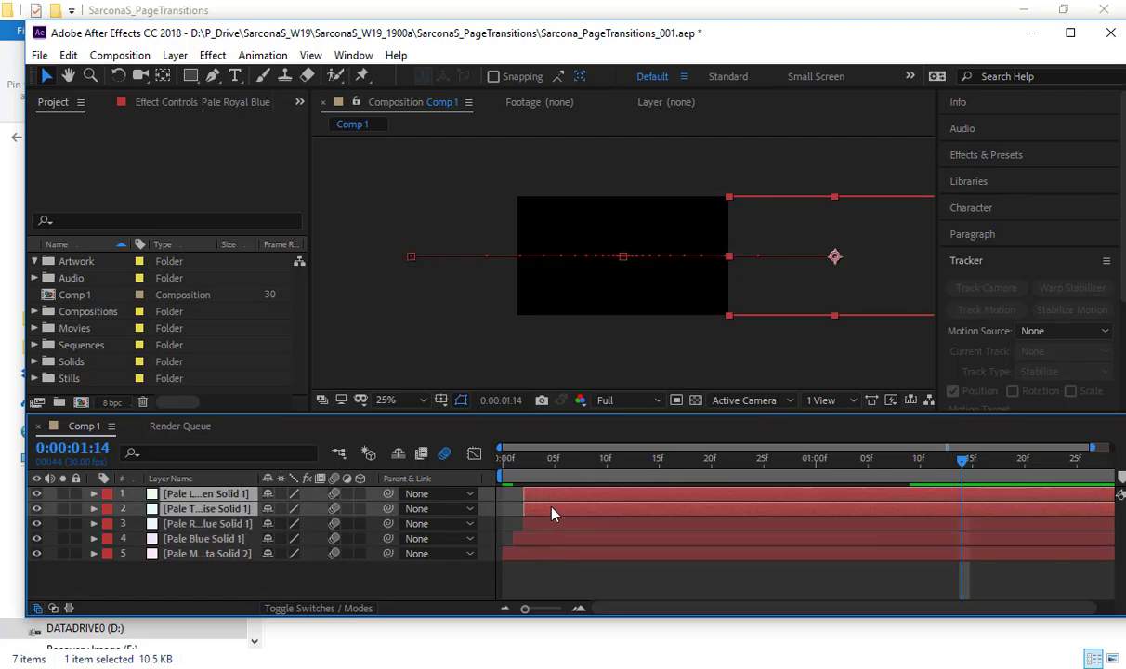
pyautogui.keyDown('ctrl'); pyautogui.click(552, 514); pyautogui.keyUp('ctrl')
pyautogui.hotkey('alt', 'pagedown')
pyautogui.hotkey('alt', 'pagedown')
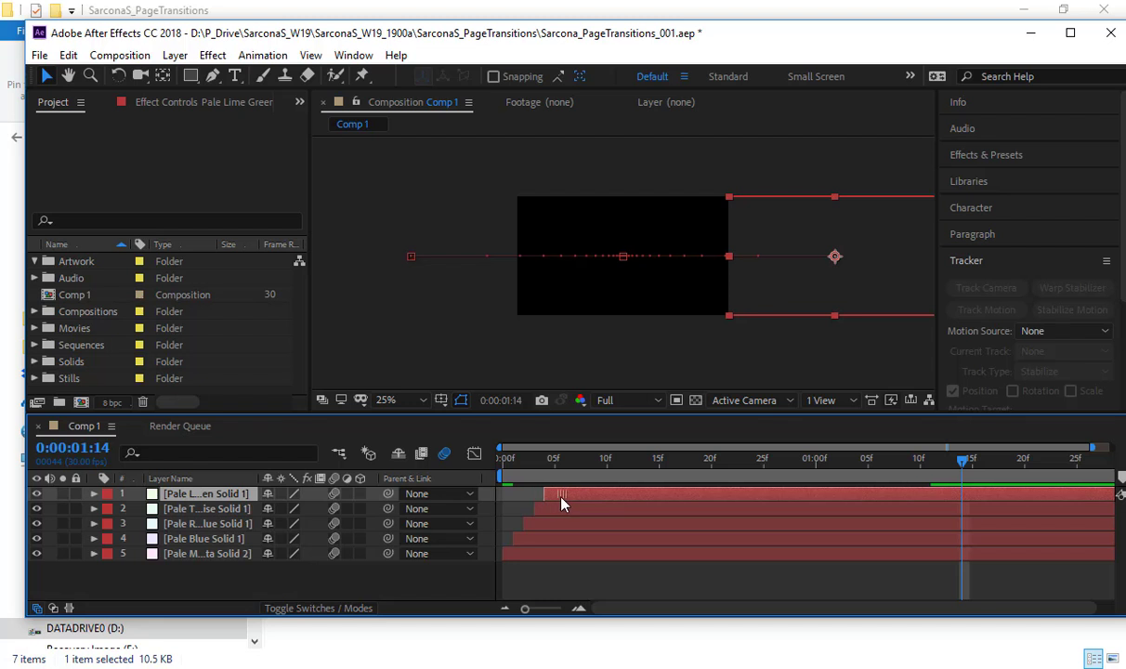
pyautogui.press('Home')
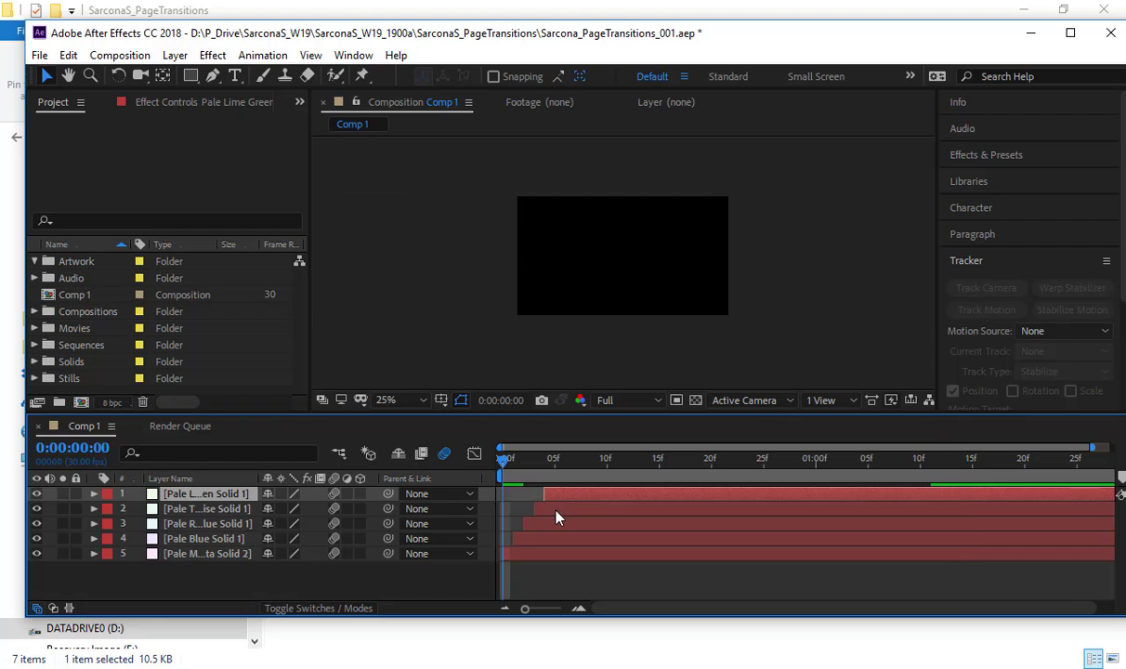
pyautogui.press('space')
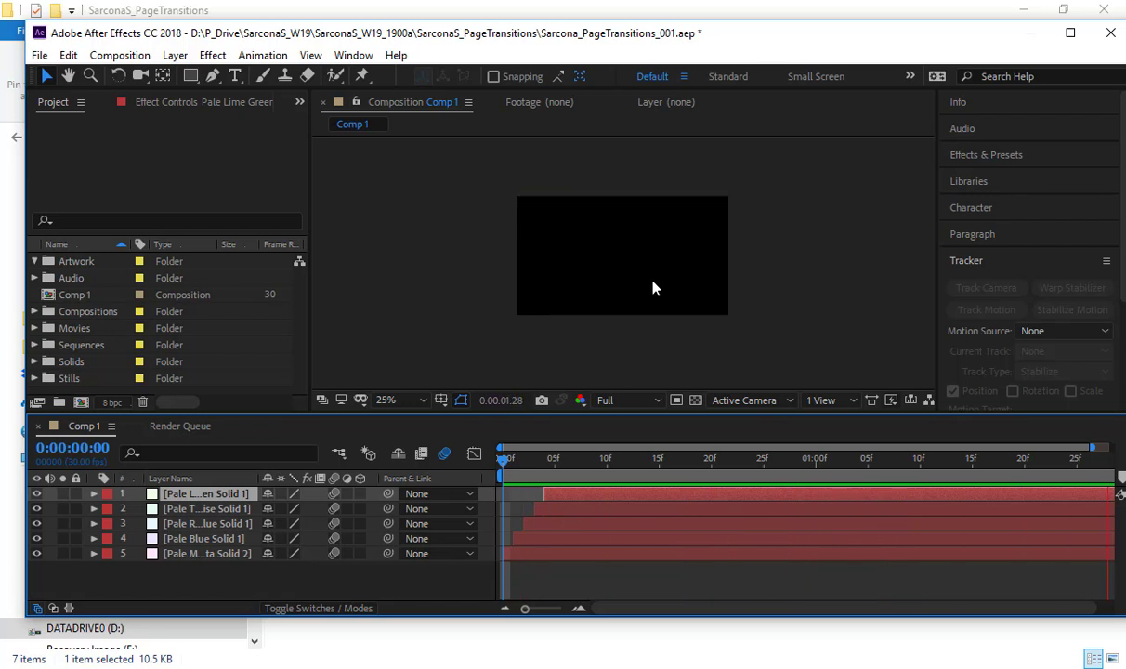
# Set the color saturation of the solid on layer 4 to 25%.
pyautogui.click(215, 538)
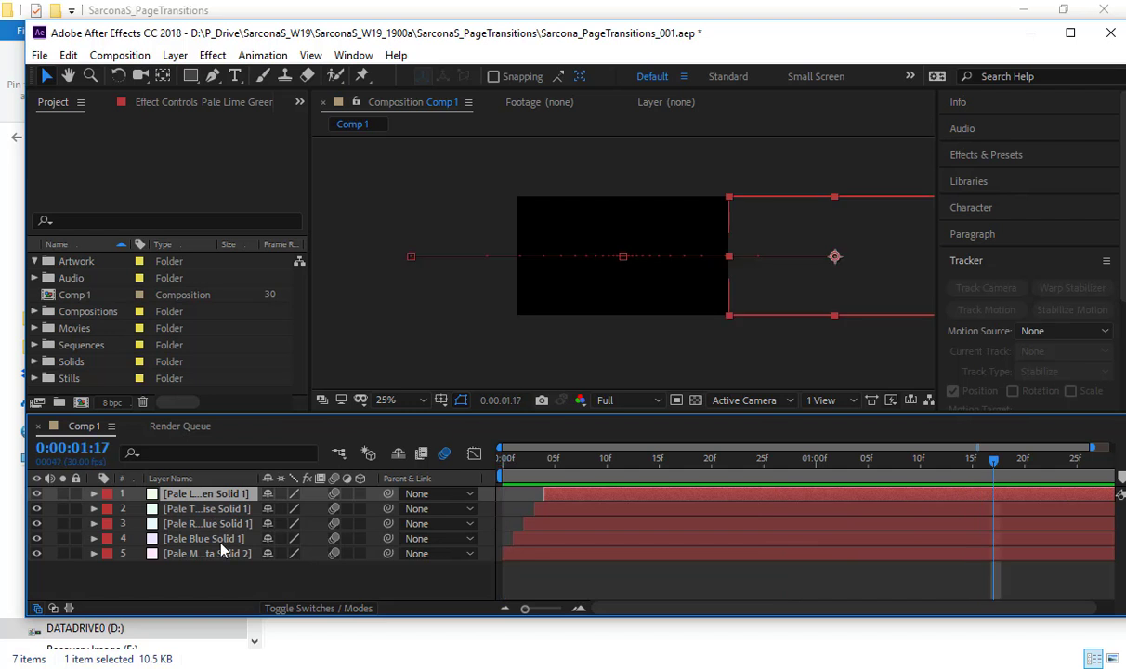
pyautogui.hotkey('ctrl', 'shift', 'y')
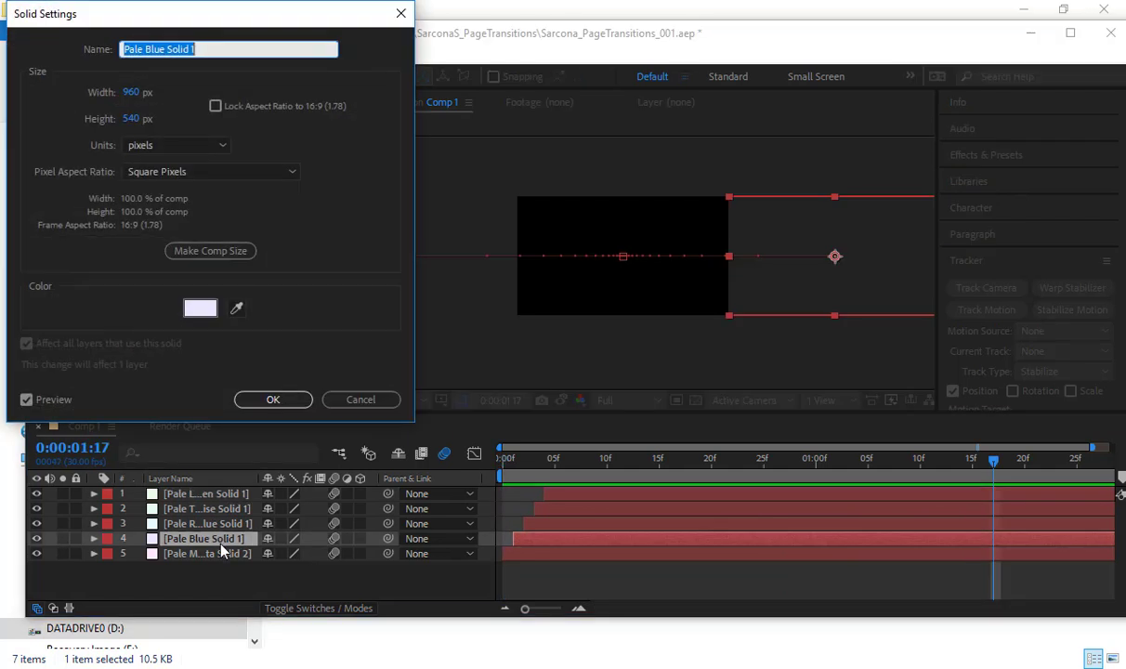
pyautogui.click(197, 303)
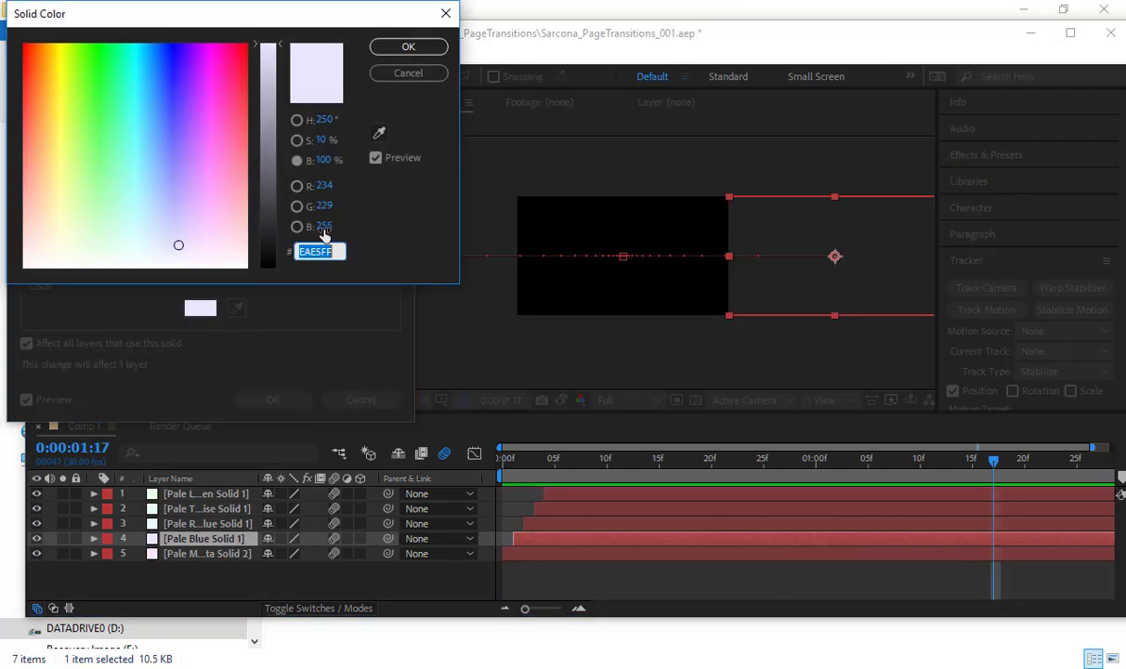
pyautogui.click(297, 140)
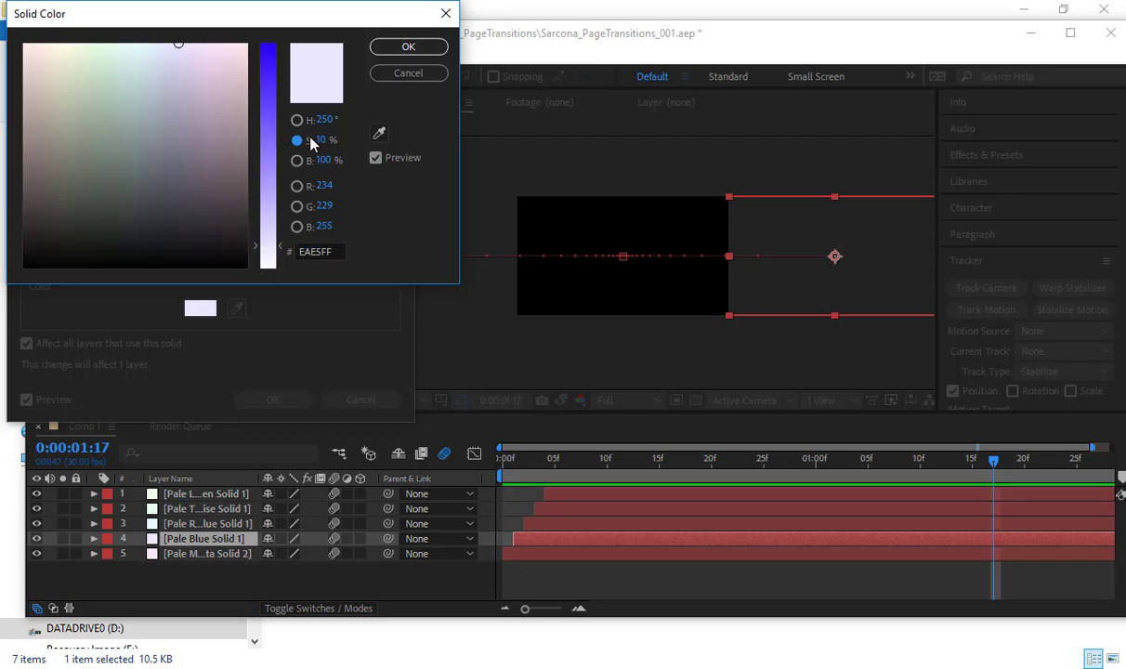
pyautogui.click(323, 139)
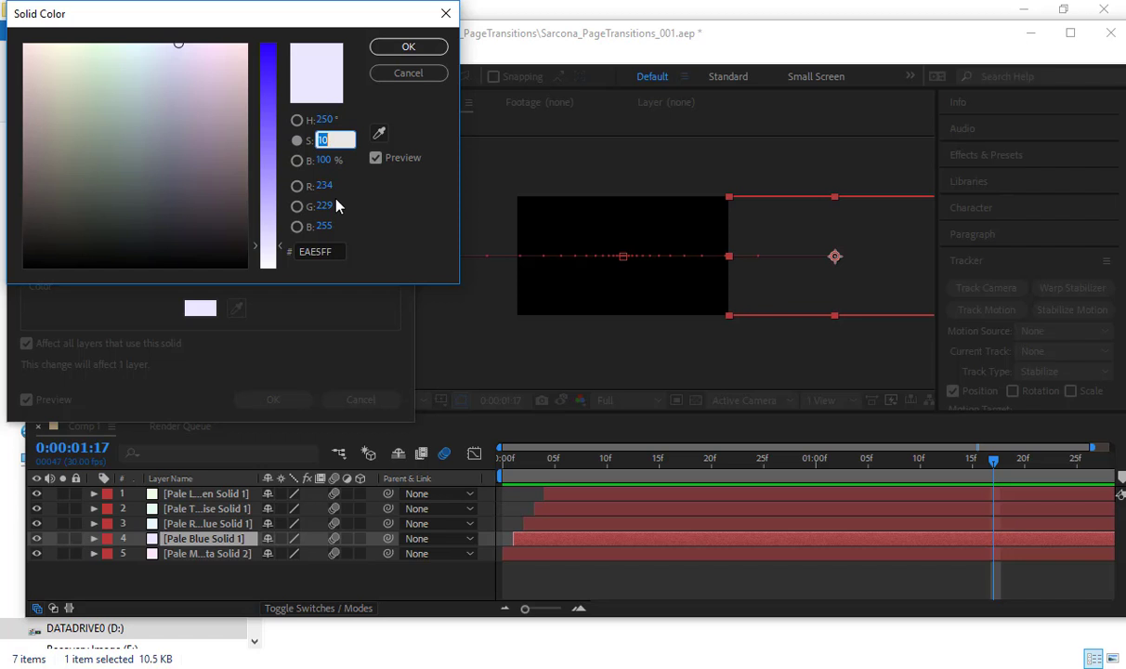
pyautogui.write('25')
pyautogui.press('Return')
pyautogui.press('Return')
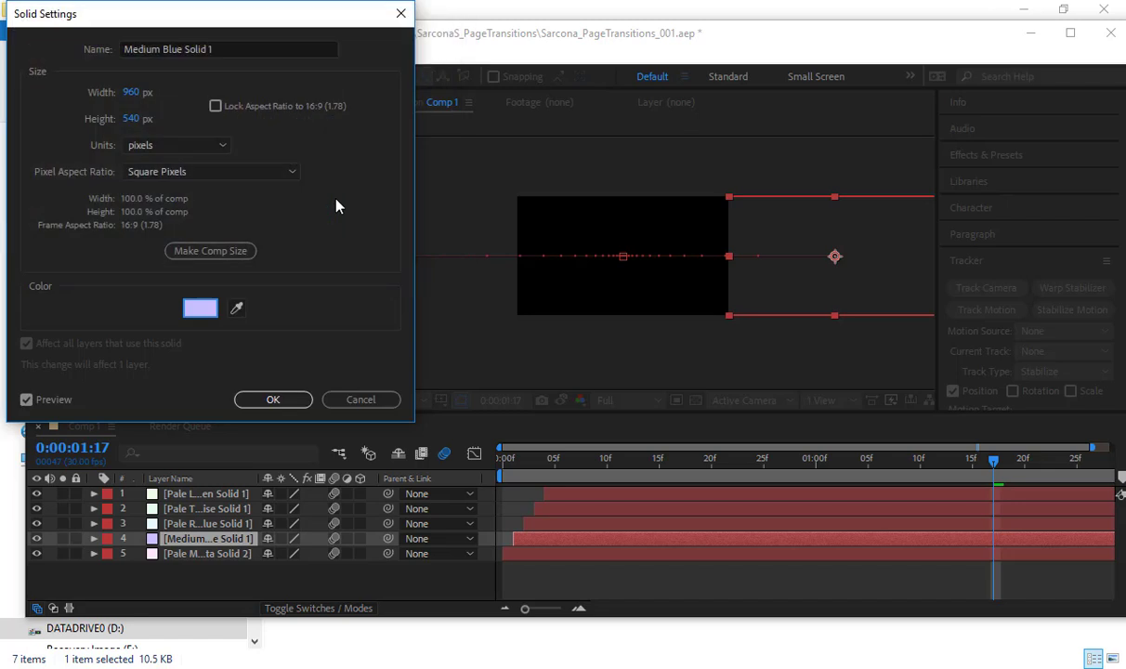
pyautogui.press('Return')
# Set the color saturation of the solid on layer 3 to 40%.
pyautogui.click(228, 527)
pyautogui.hotkey('ctrl', 'shift', 'y')
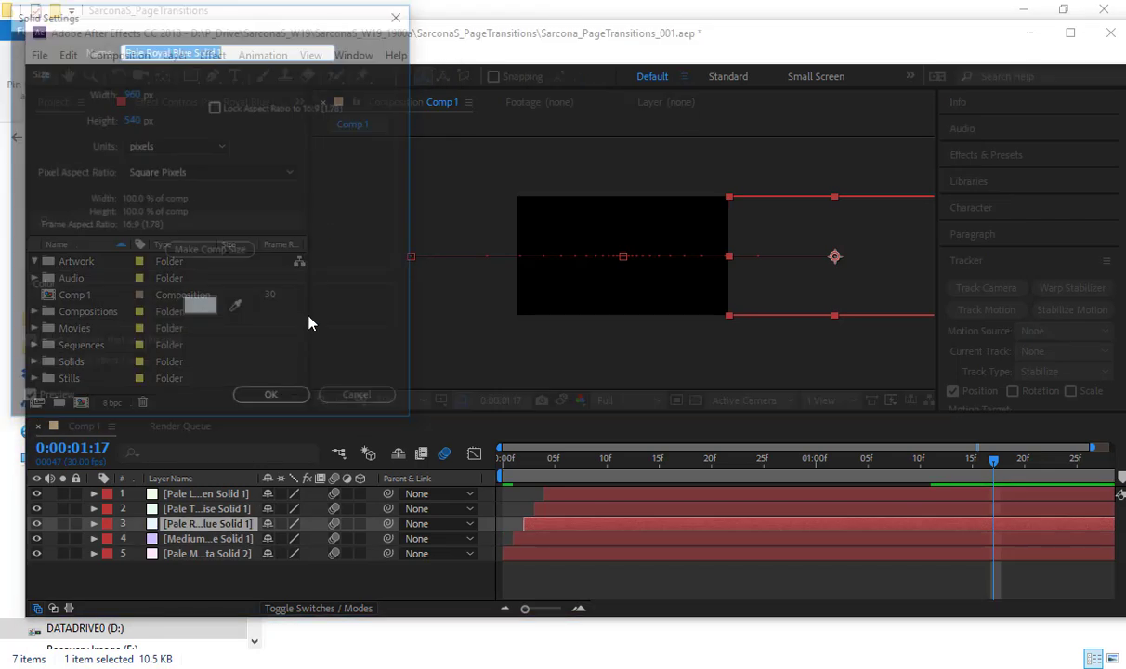
pyautogui.click(200, 307)
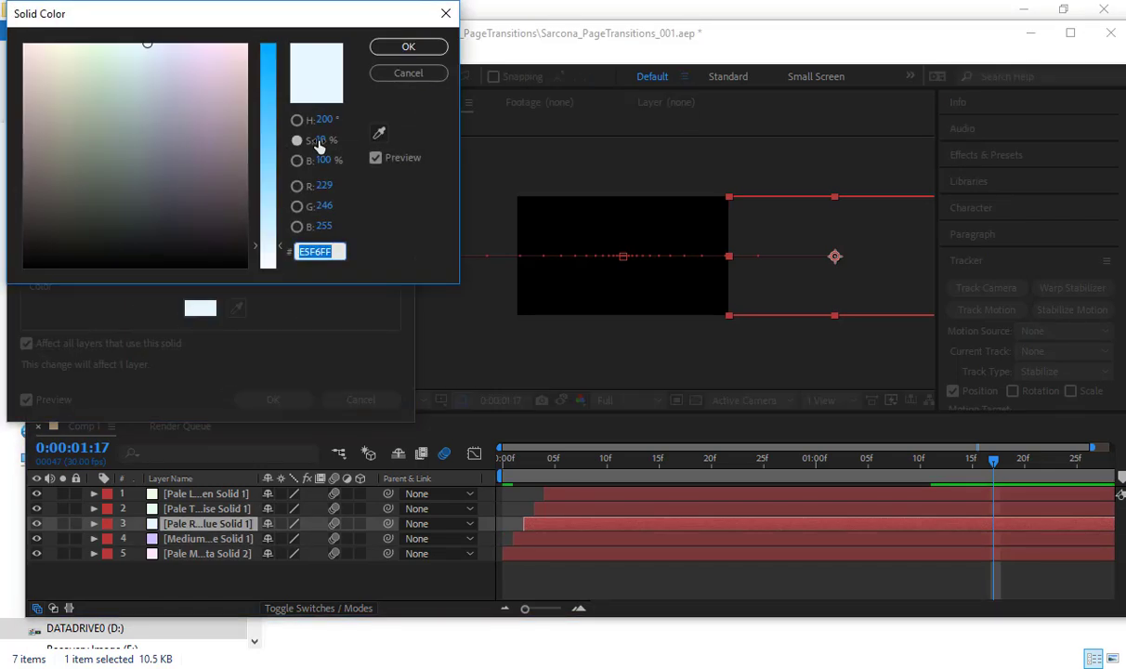
pyautogui.click(319, 140)
pyautogui.write('40')
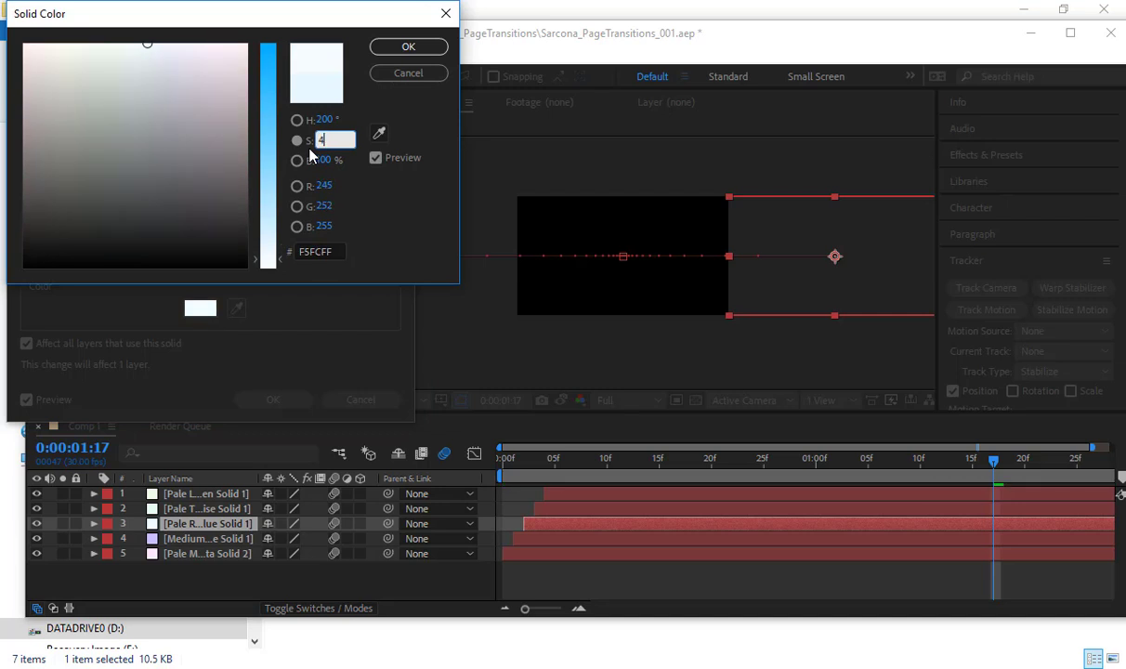
pyautogui.press('Return')
pyautogui.press('Return')
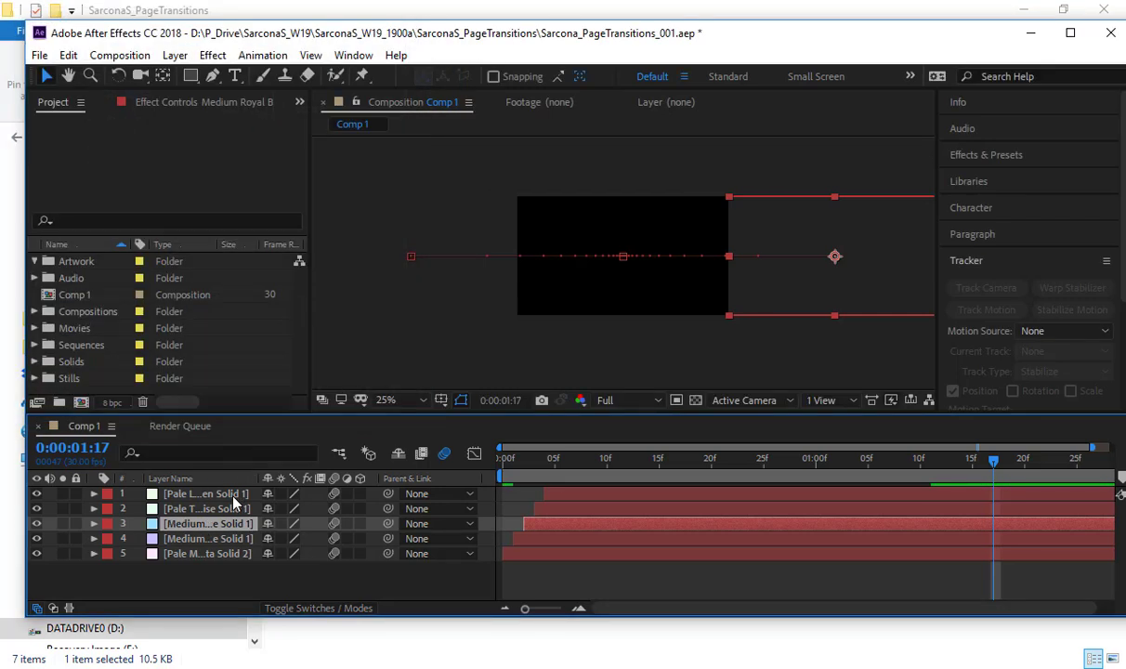
# Set the color saturation of the solid on layer 2 to 55%.
pyautogui.click(225, 508)
pyautogui.hotkey('ctrl', 'shift', 'y')
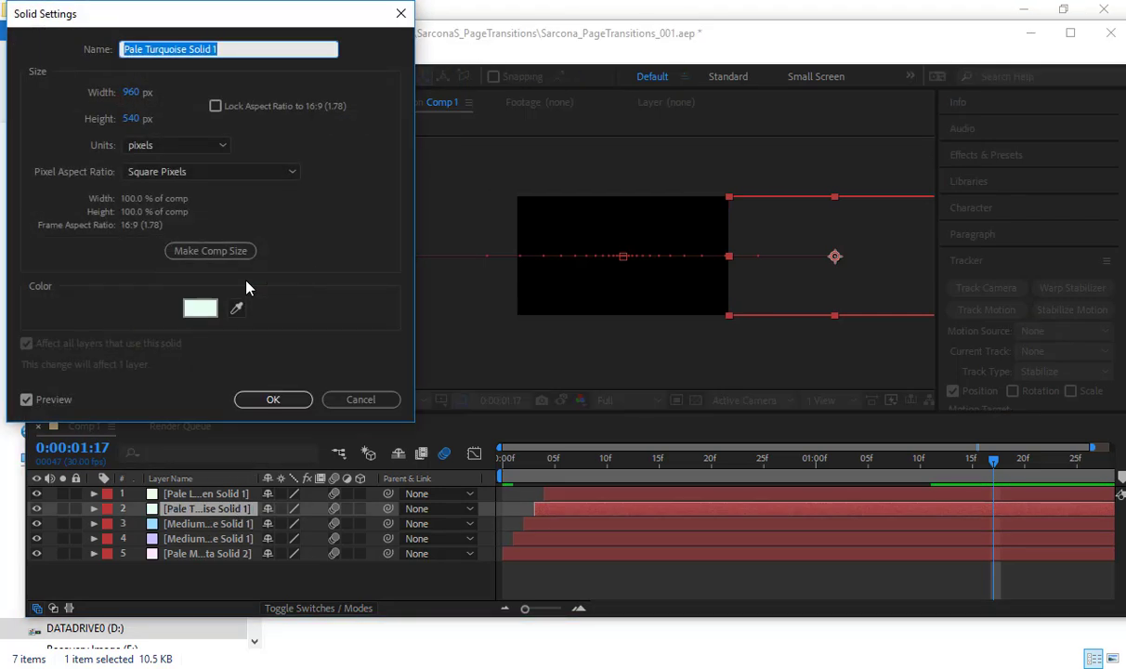
pyautogui.click(200, 308)
pyautogui.click(319, 140)
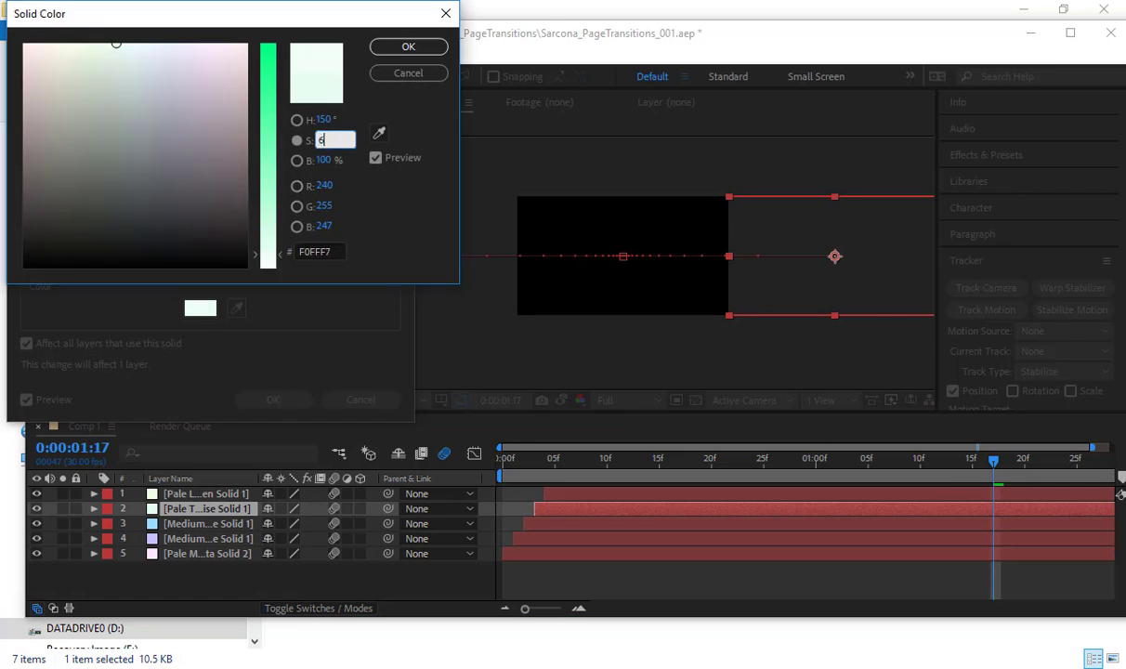
pyautogui.write('55')
pyautogui.press('Return')
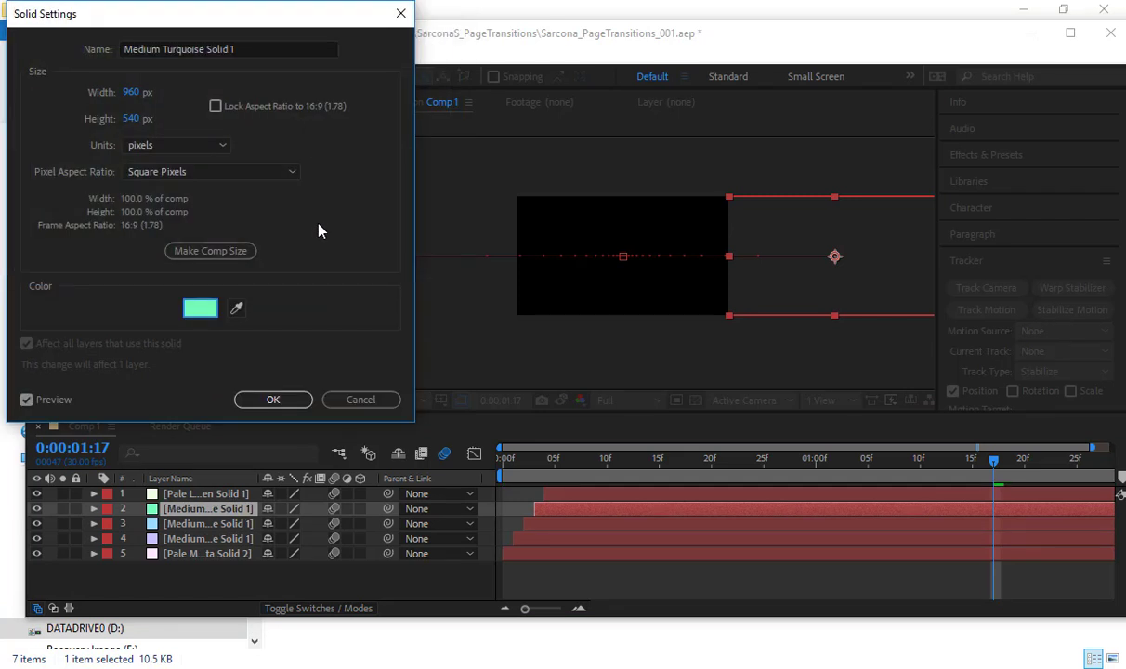
pyautogui.press('Return')
# Increase the color saturation of the solid on layer 1 to get a vivid lime green.
pyautogui.click(205, 495)
pyautogui.hotkey('ctrl', 'shift', 'y')
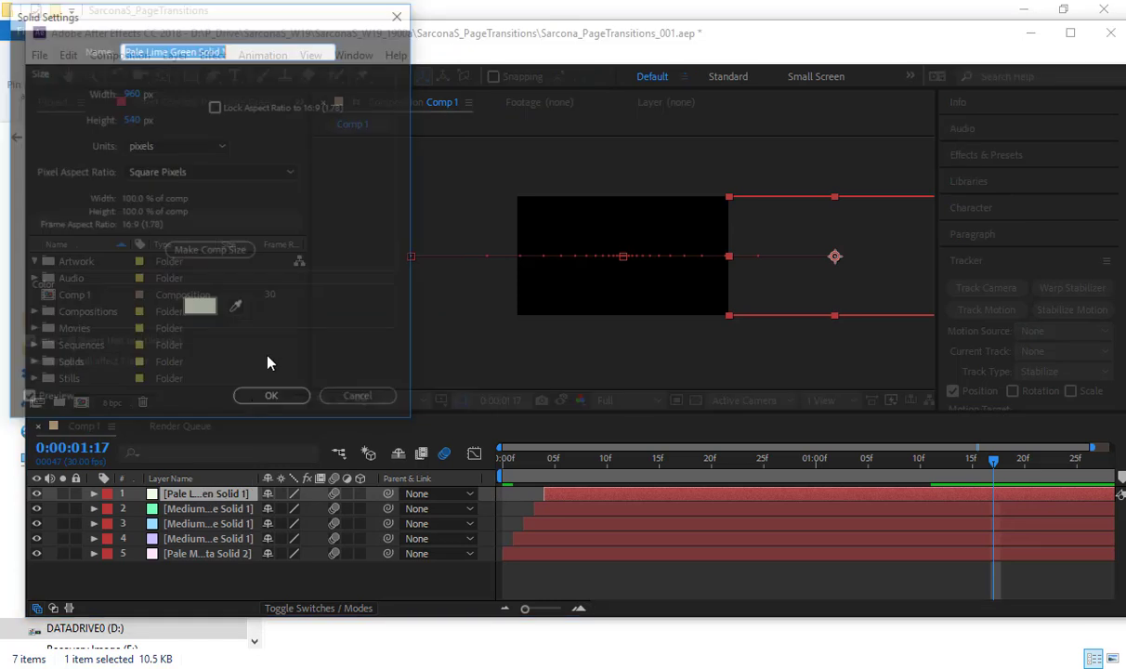
pyautogui.click(199, 307)
pyautogui.click(325, 140)
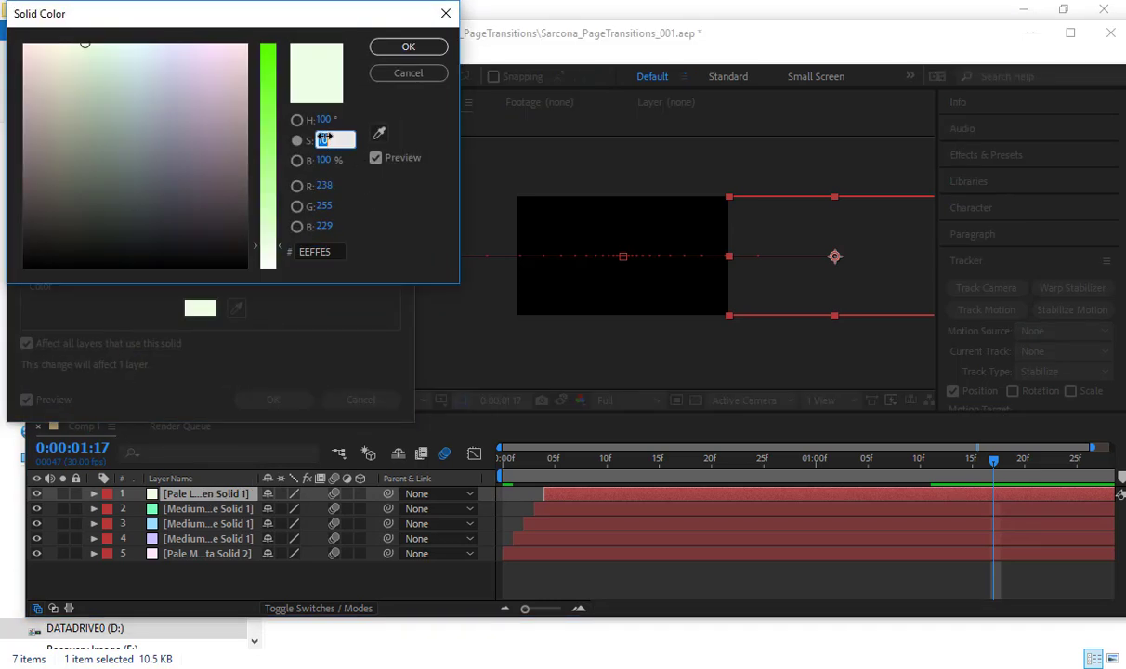
pyautogui.write('55')
pyautogui.press('Return')
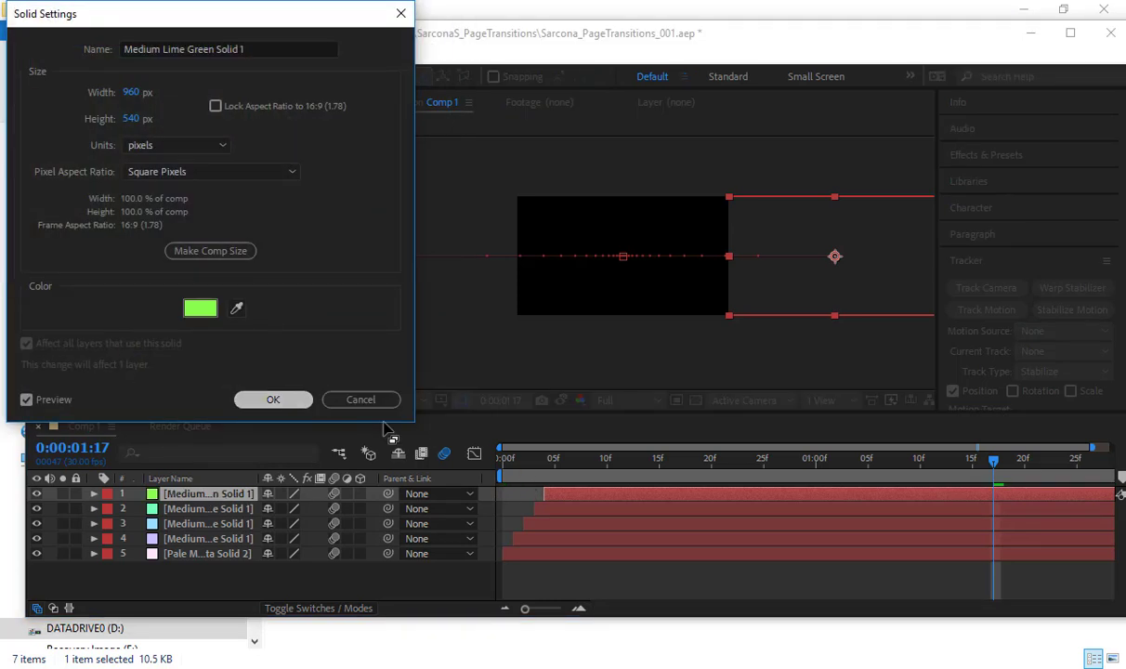
pyautogui.press('Return')
# Preview the staggered color sweep from the first frame at 50% magnification and examine how the solids leave the frame.
pyautogui.press('Home')
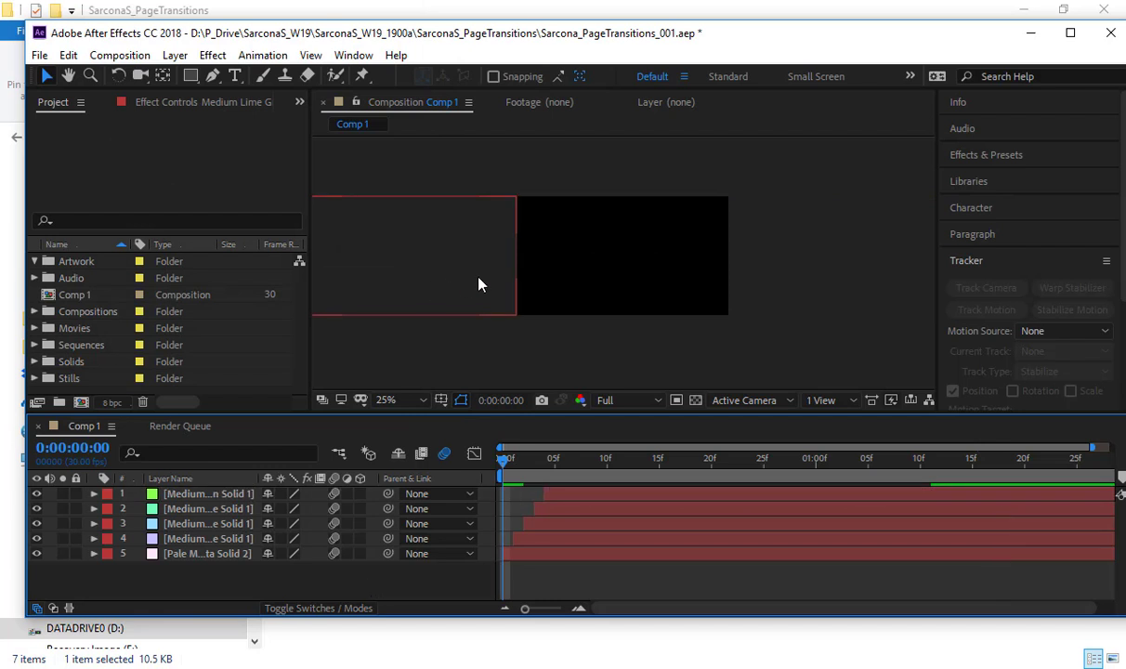
pyautogui.scroll(2, 478, 277)
pyautogui.moveTo(465, 273); pyautogui.dragTo(467, 281)
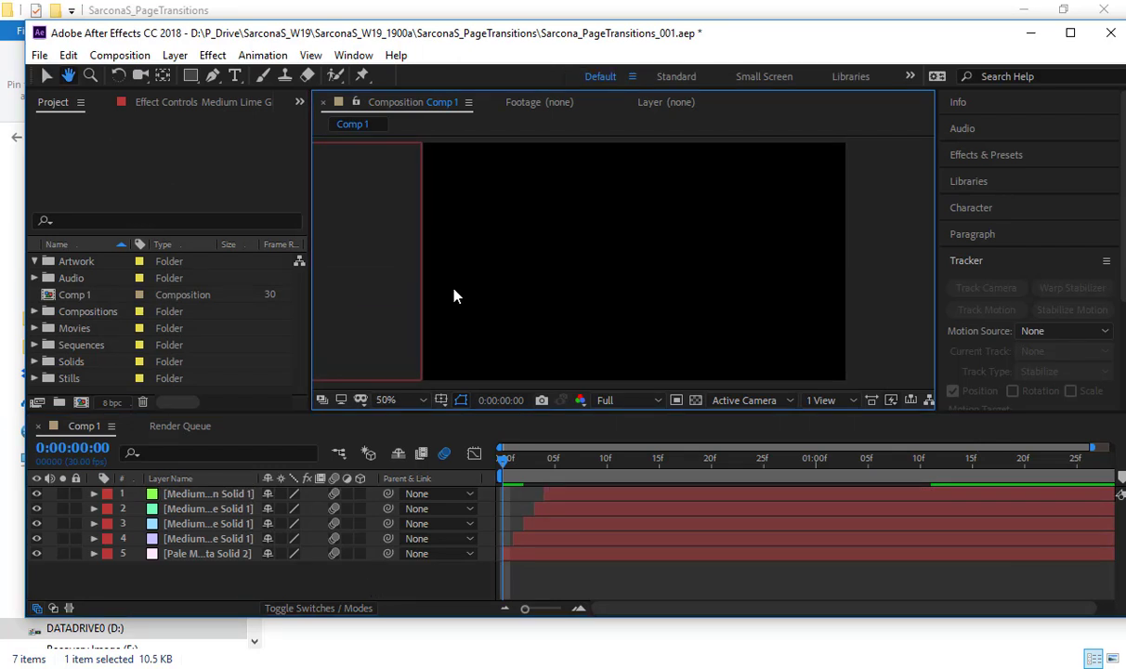
pyautogui.press('space')
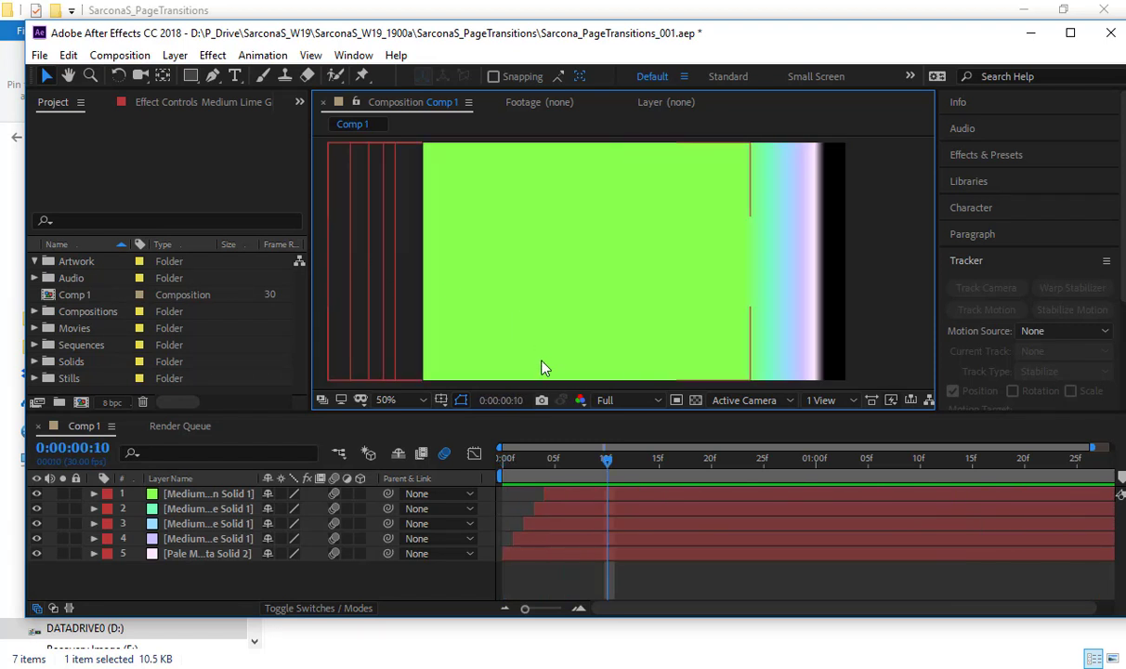
pyautogui.moveTo(605, 460); pyautogui.dragTo(935, 467)
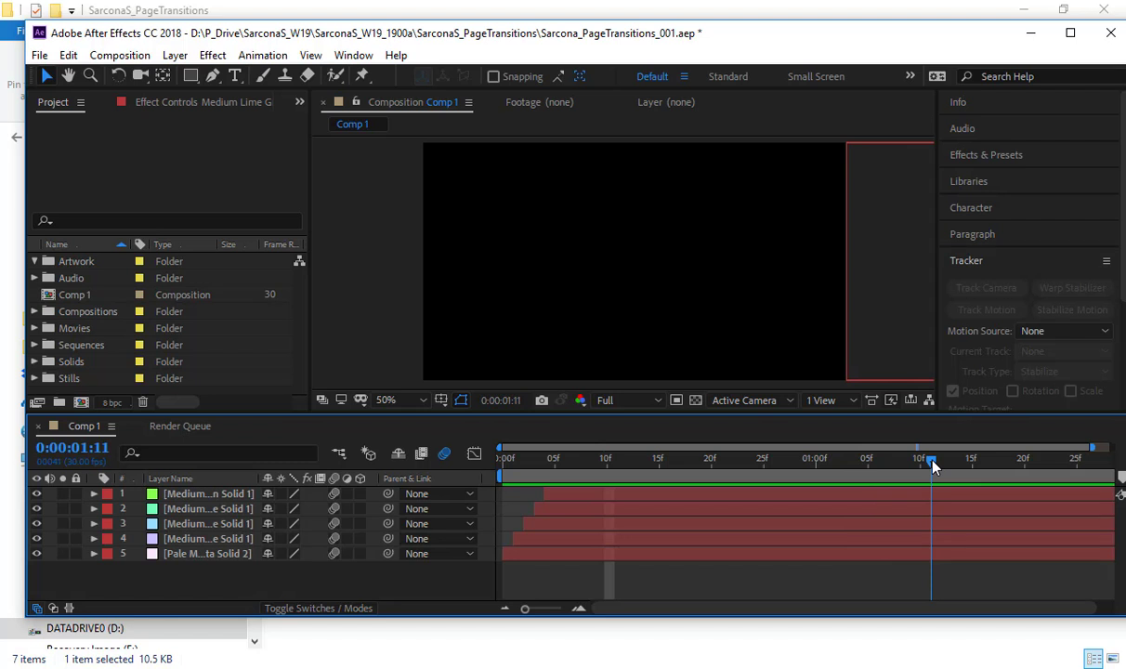
pyautogui.moveTo(934, 467); pyautogui.dragTo(833, 481)
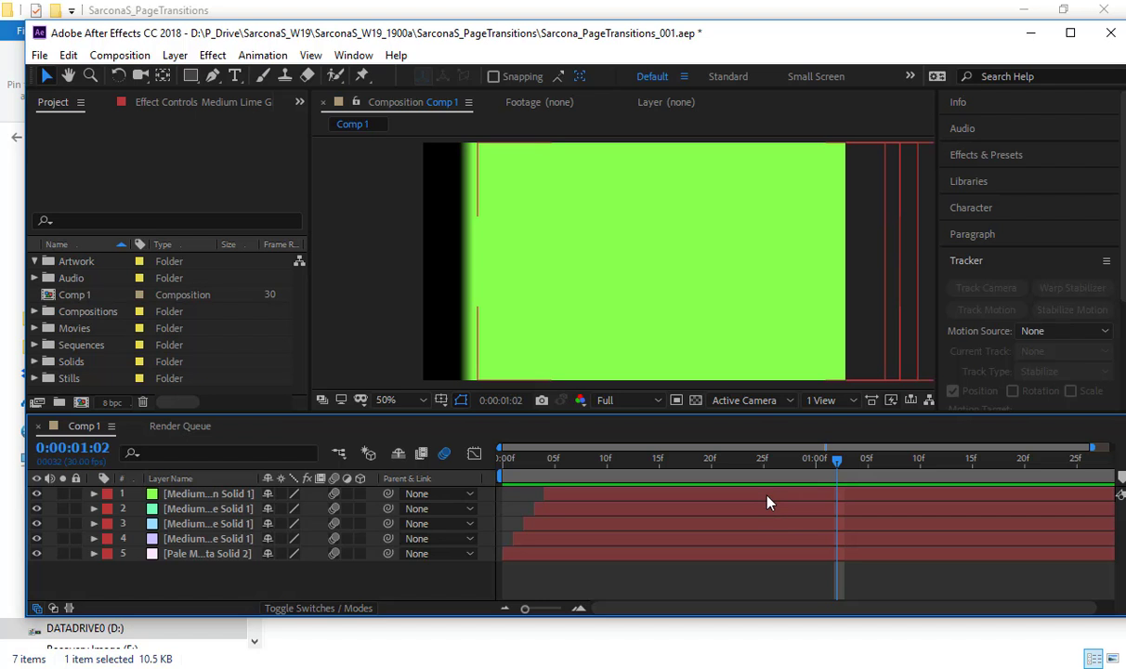
# Reveal the Position keyframes of all five solids and move the last two keyframes of layers 3 to 5 two frames later.
pyautogui.hotkey('ctrl', 'a')
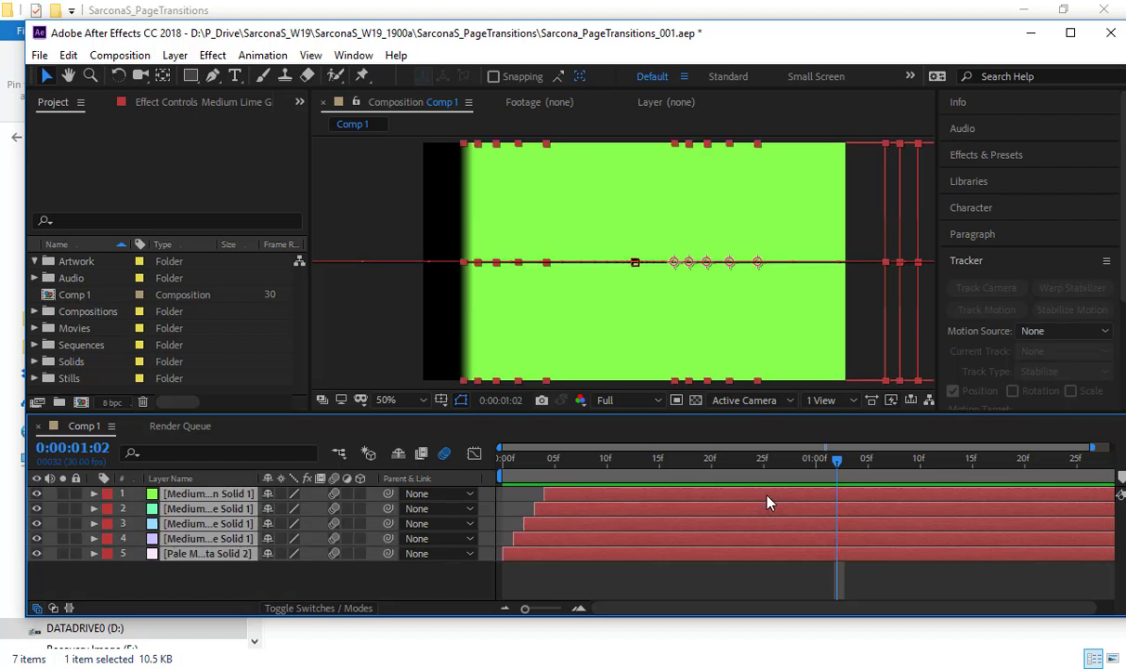
pyautogui.press('p')
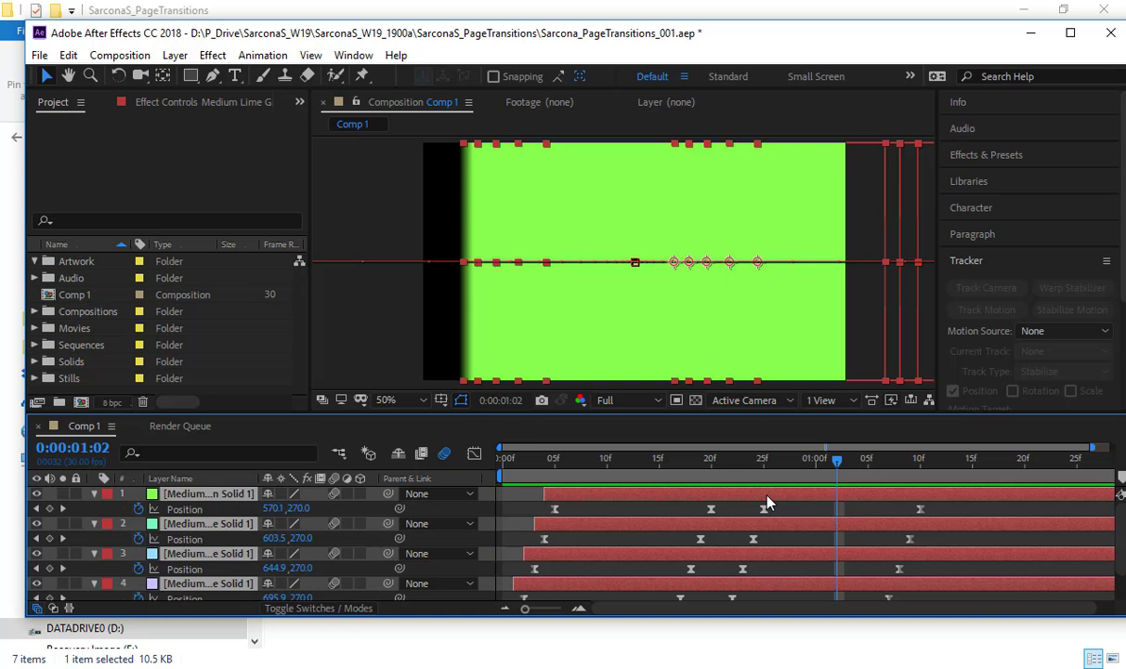
pyautogui.scroll(-1, 669, 539)
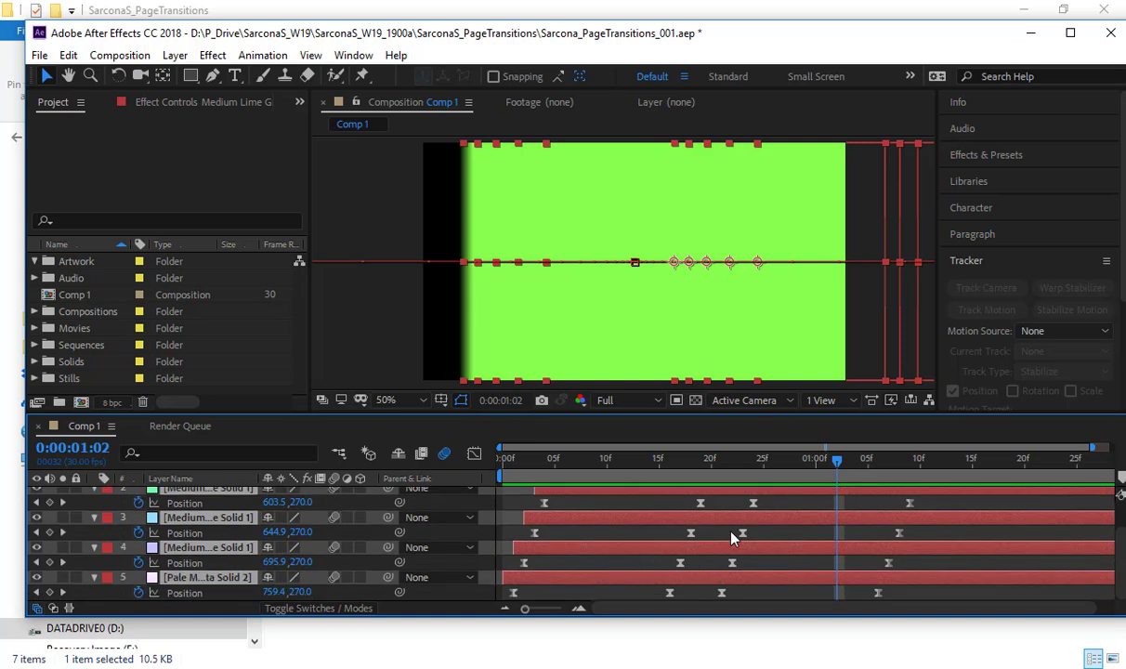
pyautogui.moveTo(730, 532); pyautogui.dragTo(919, 533)
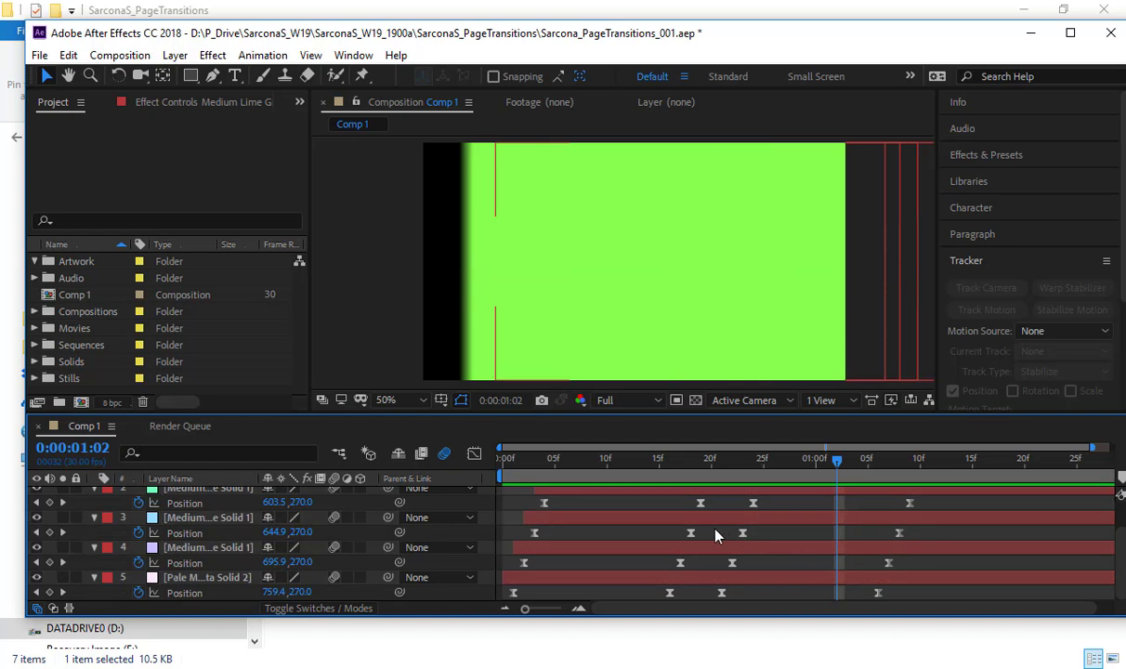
pyautogui.moveTo(715, 535); pyautogui.dragTo(905, 594)
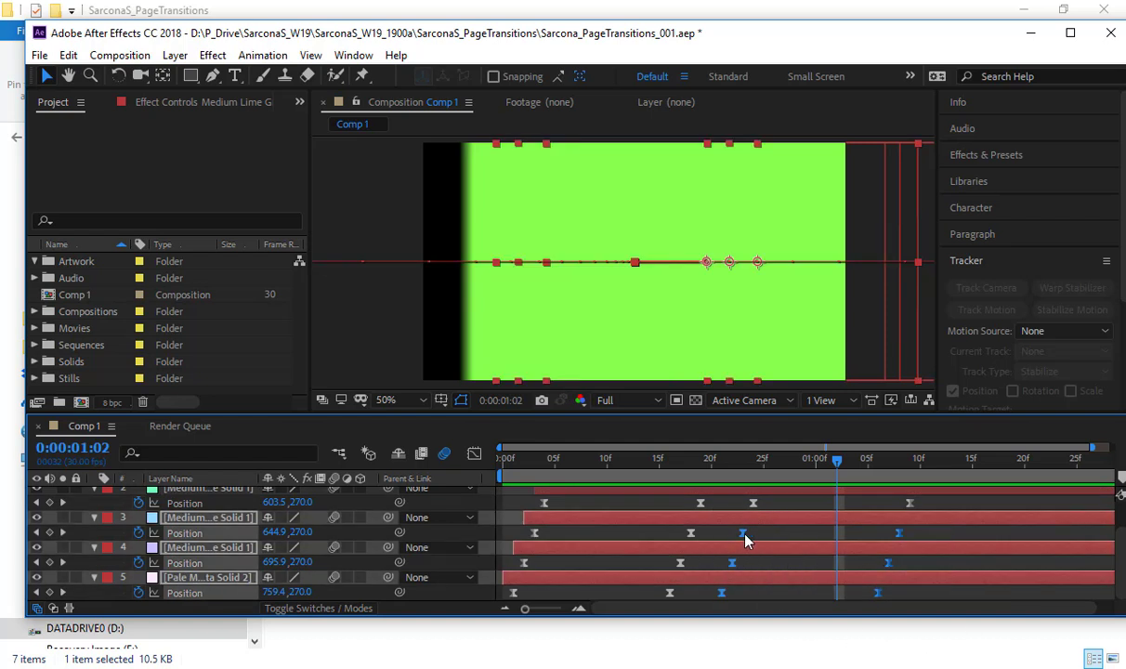
pyautogui.moveTo(744, 535); pyautogui.dragTo(765, 536)
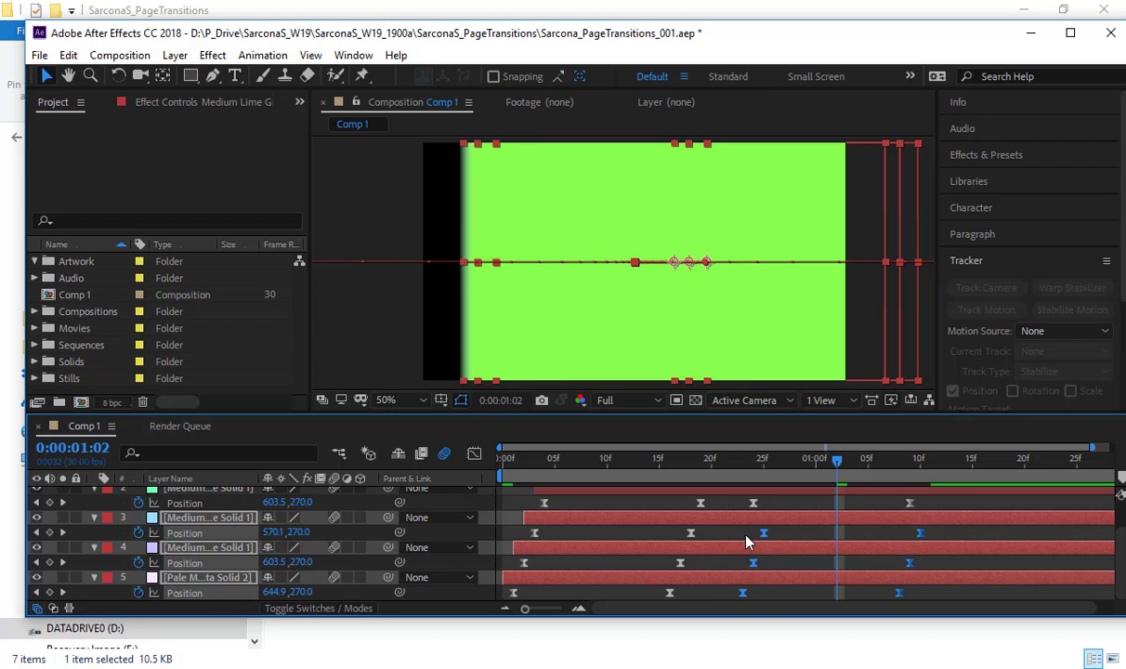
# Delay the exit Position keyframes further, by two frames on layer 4 and four frames on layer 5.
pyautogui.moveTo(705, 557); pyautogui.dragTo(933, 603)
pyautogui.moveTo(754, 563); pyautogui.dragTo(939, 594)
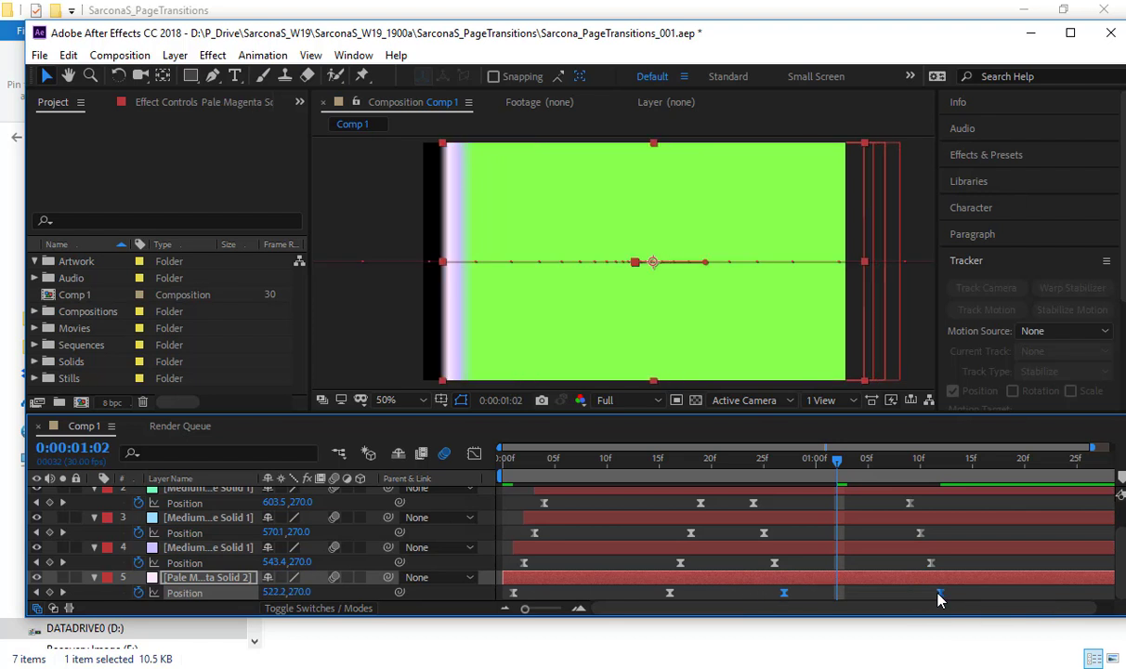
# Select the last two Position keyframes of layers 2 to 5 together for retiming.
pyautogui.scroll(2, 847, 550)
pyautogui.moveTo(736, 540); pyautogui.dragTo(966, 602)
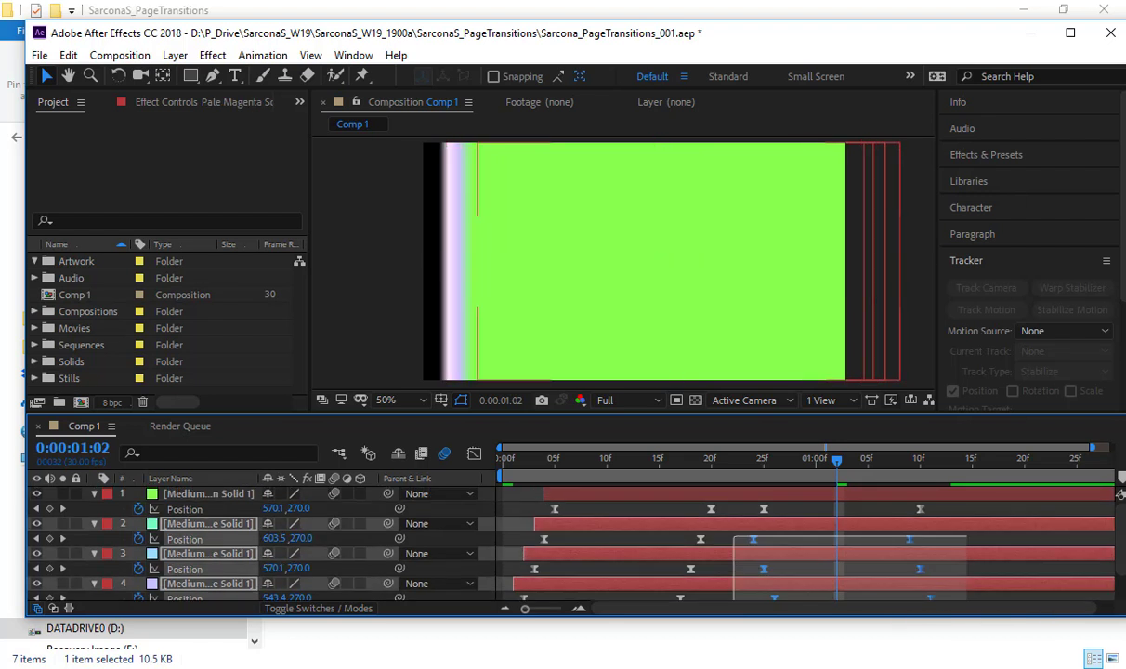
pyautogui.scroll(-1, 895, 532)
pyautogui.scroll(1, 914, 522)
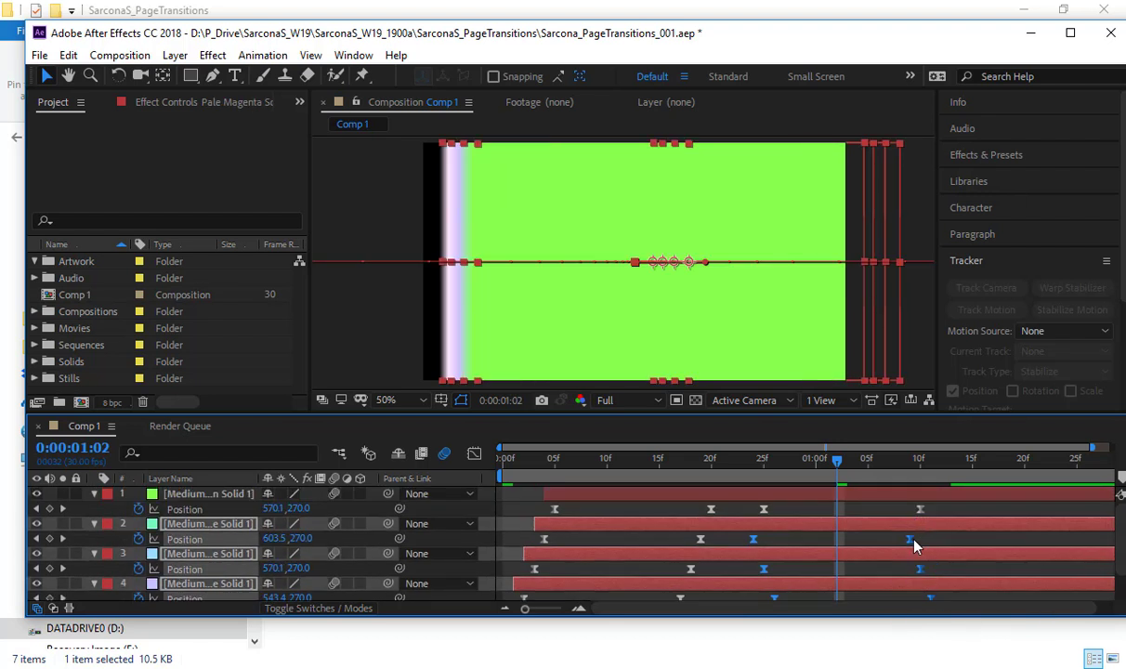
# Move the selected solids' last two Position keyframes two frames later so each layer's exit trails the layer above by one frame.
pyautogui.moveTo(912, 545); pyautogui.dragTo(933, 542)
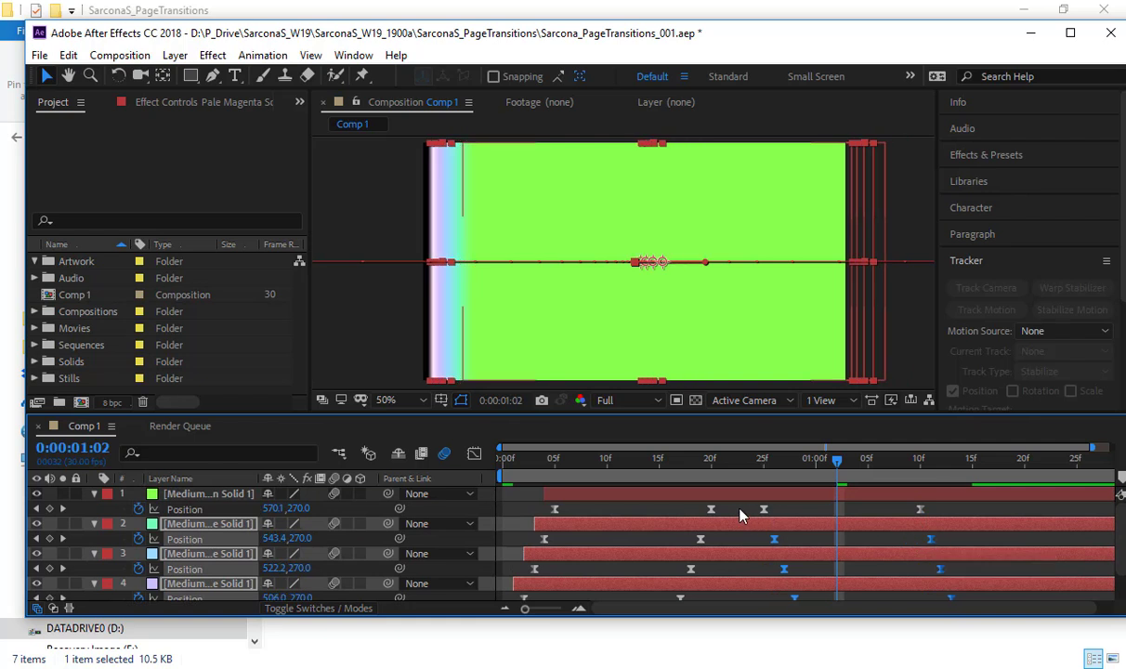
pyautogui.click(740, 516)
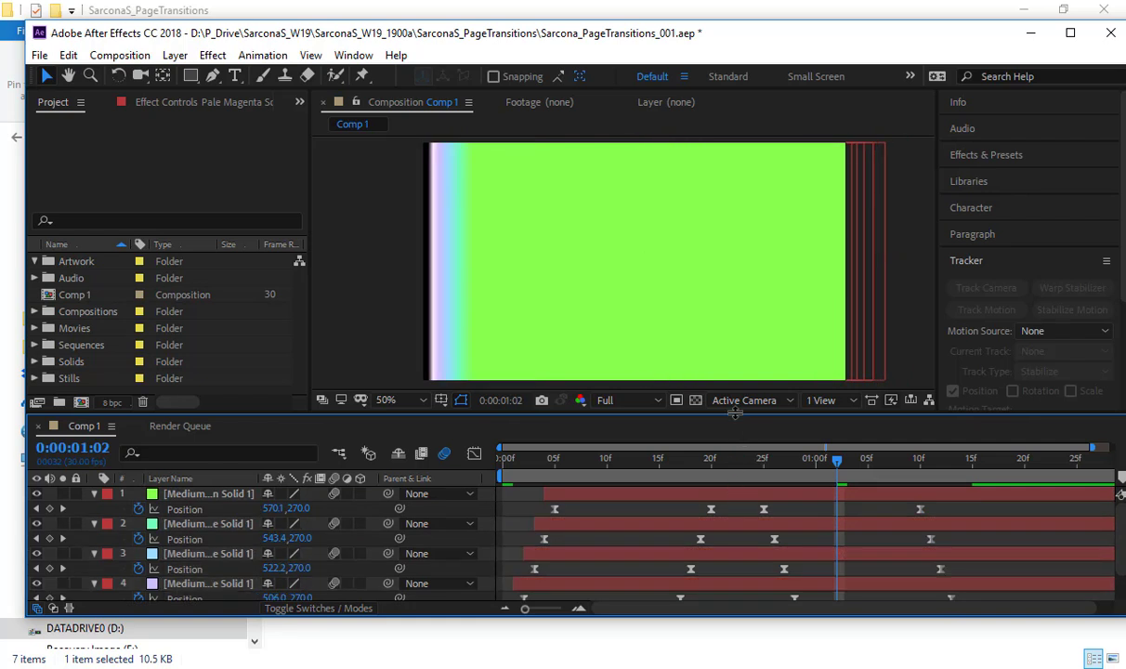
pyautogui.moveTo(734, 413); pyautogui.dragTo(691, 284)
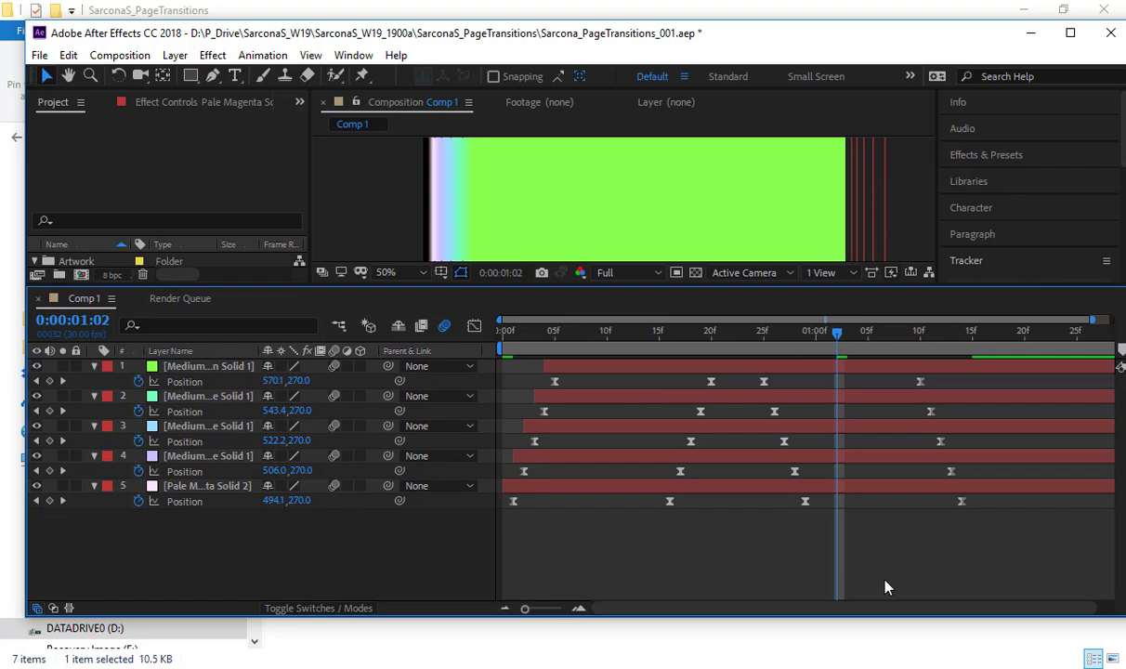
pyautogui.moveTo(724, 287); pyautogui.dragTo(726, 432)
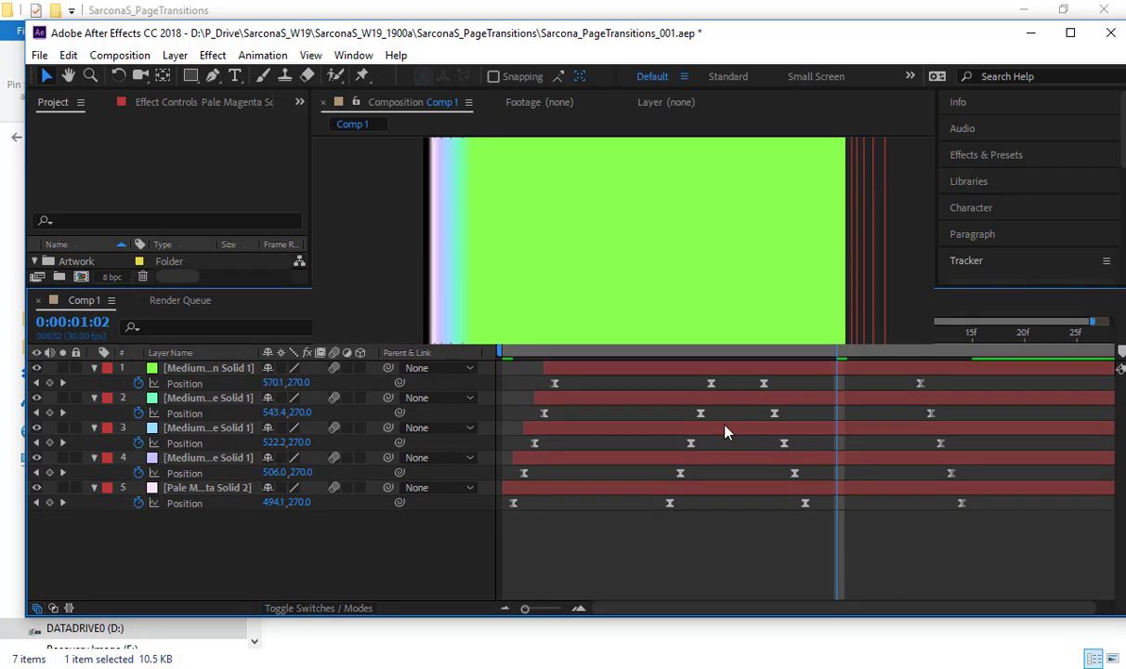
# Preview the transition from the first frame, collapse all layers' keyframed properties, and return to the start of the full two-second timeline.
pyautogui.press('Home')
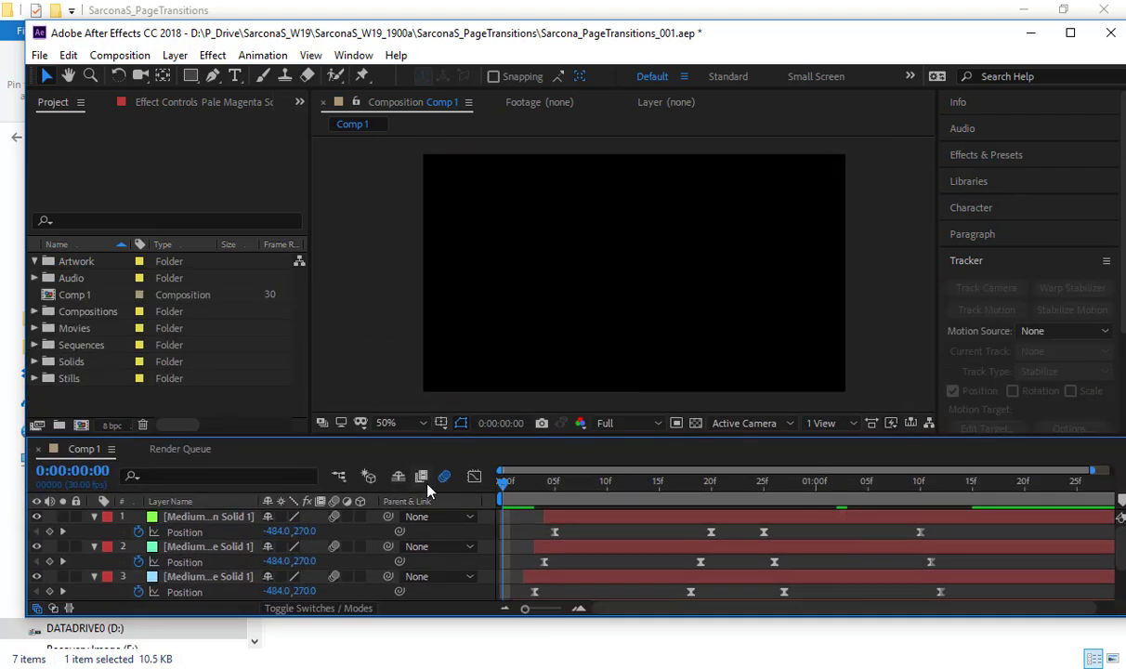
pyautogui.press('space')
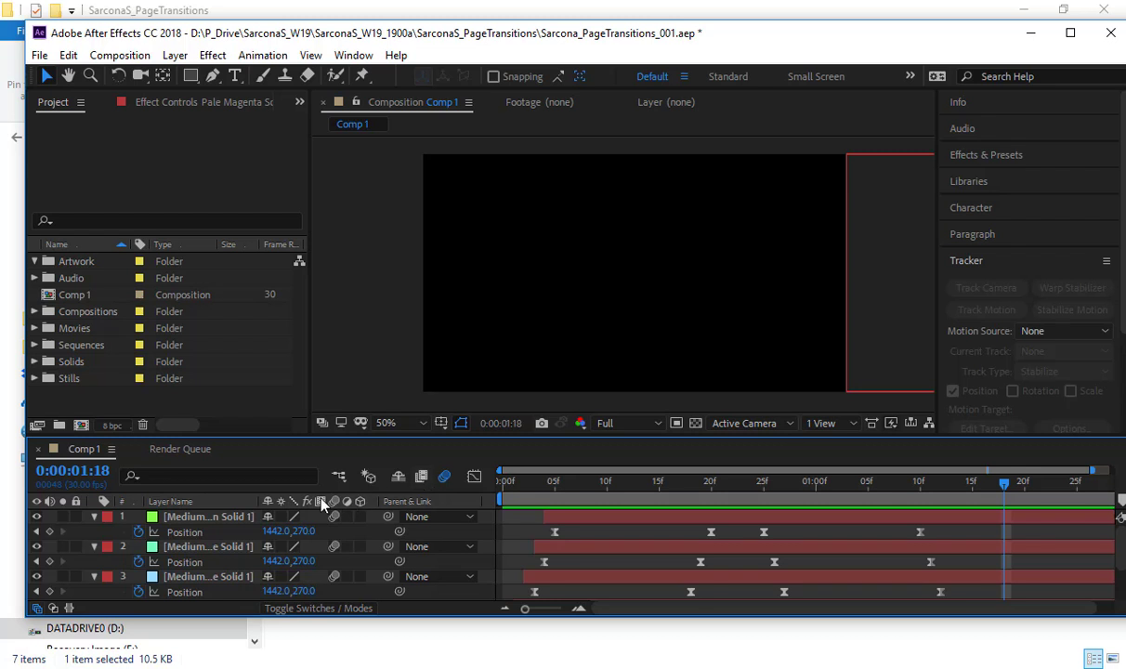
pyautogui.hotkey('ctrl', 'a')
pyautogui.press('u')
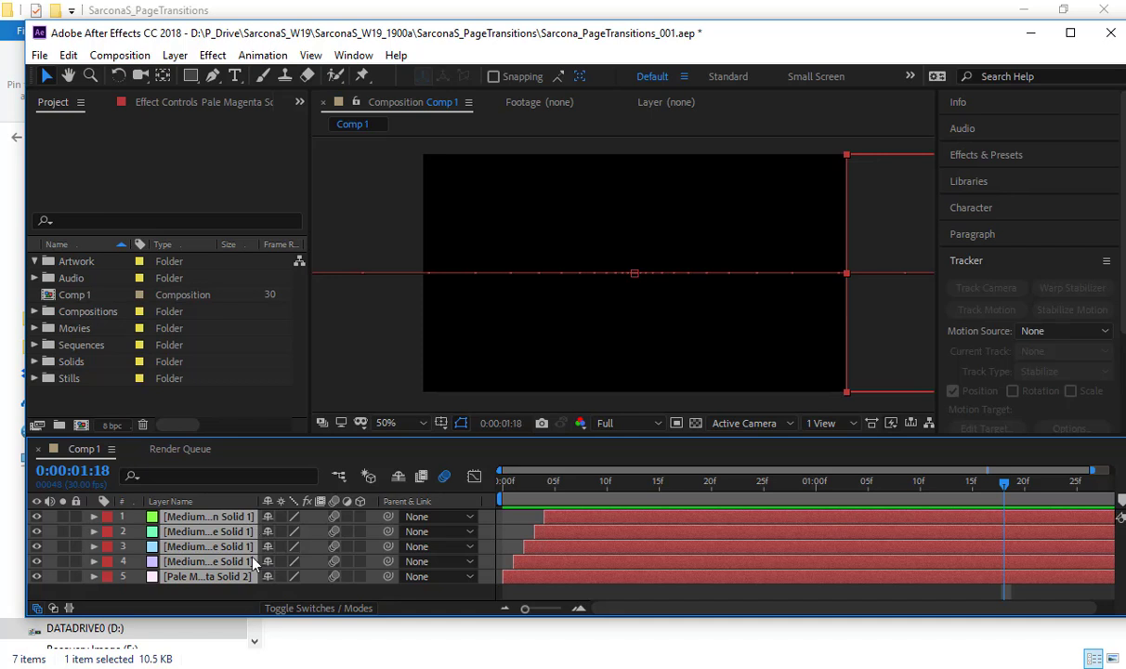
pyautogui.click(504, 610)
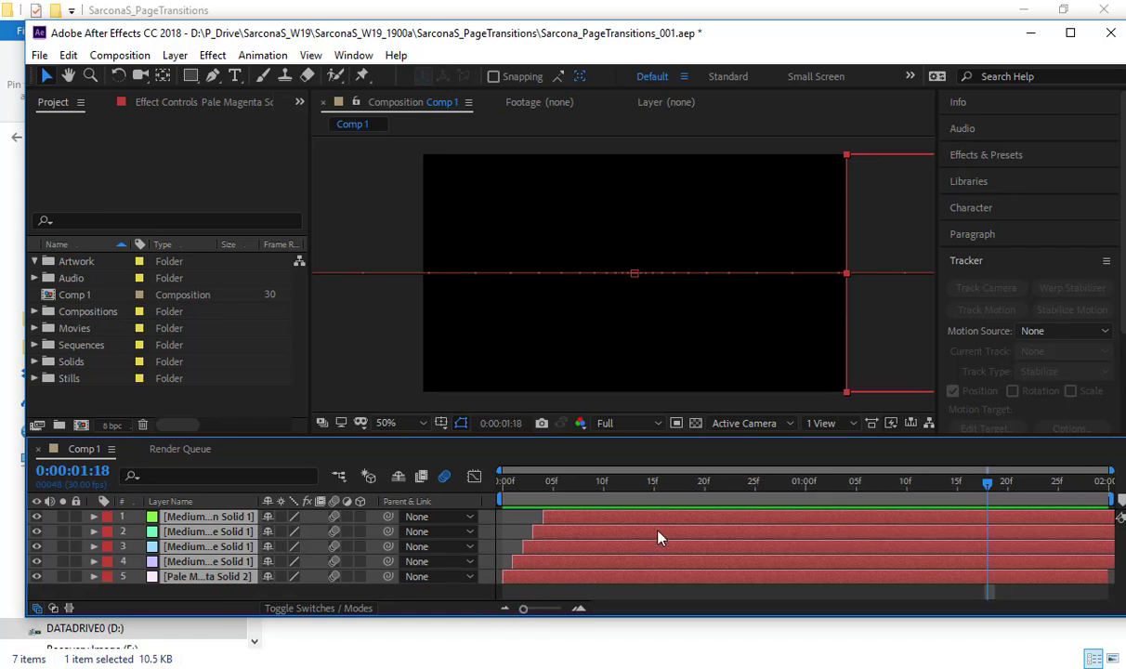
pyautogui.moveTo(1042, 490); pyautogui.dragTo(465, 497)
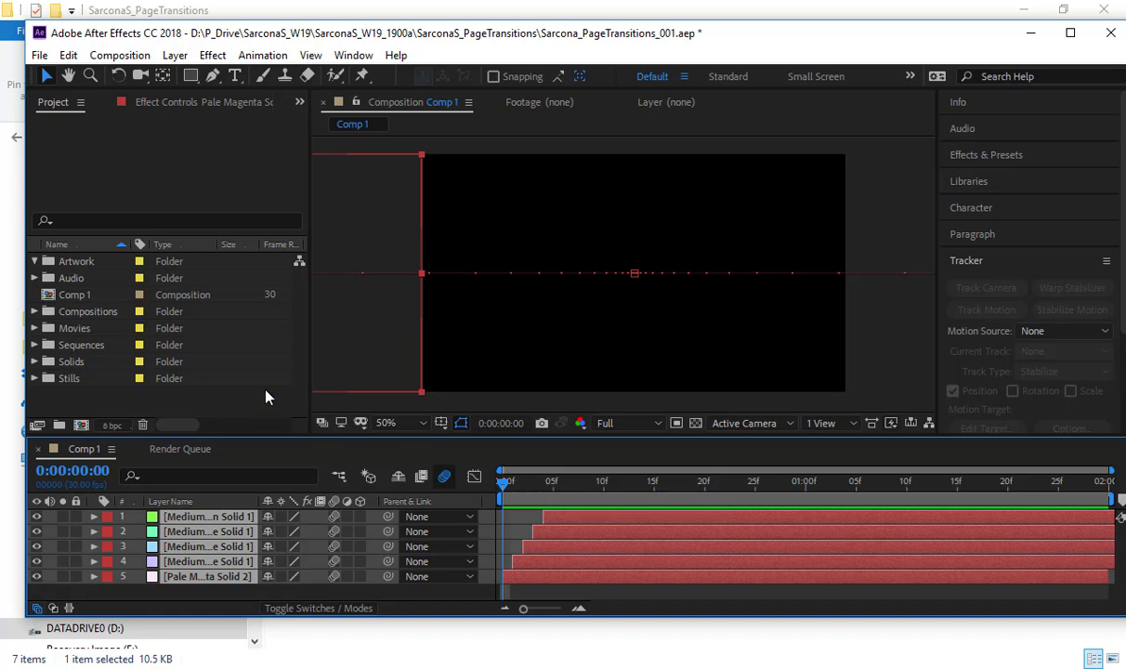
# Rename Comp 1 as BoringTransition_FINAL and file it in the Compositions folder.
pyautogui.click(74, 296)
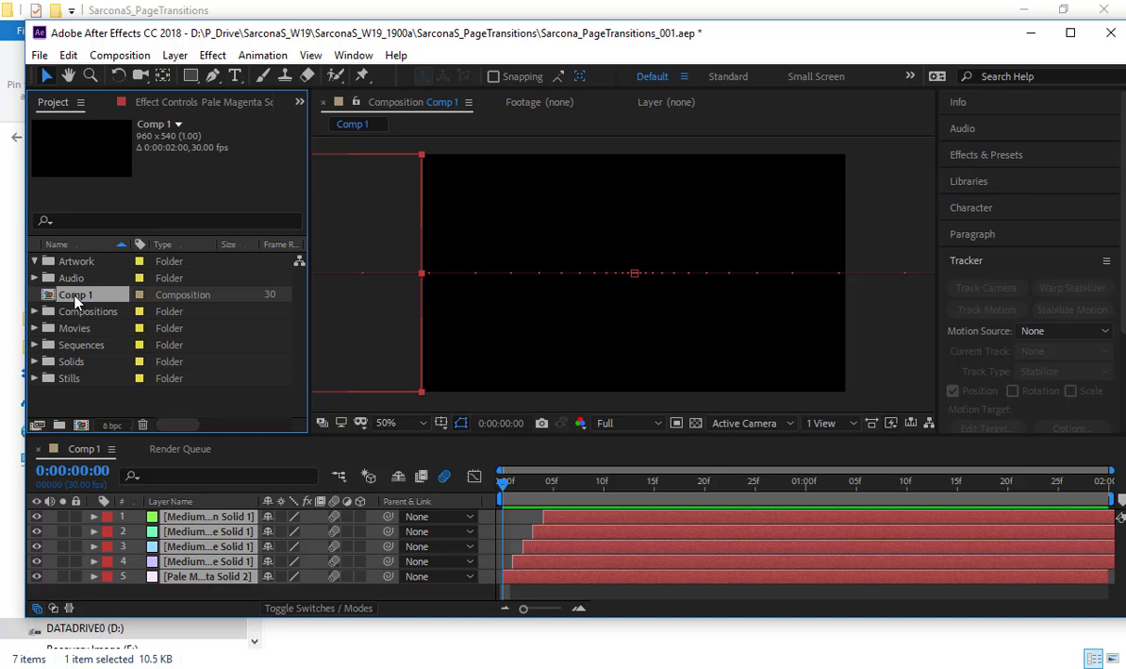
pyautogui.press('Return')
pyautogui.press('BackSpace')
pyautogui.press('BackSpace')
pyautogui.press('BackSpace')
pyautogui.press('BackSpace')
pyautogui.write('ringTransition_FINAL')
pyautogui.press('Return')
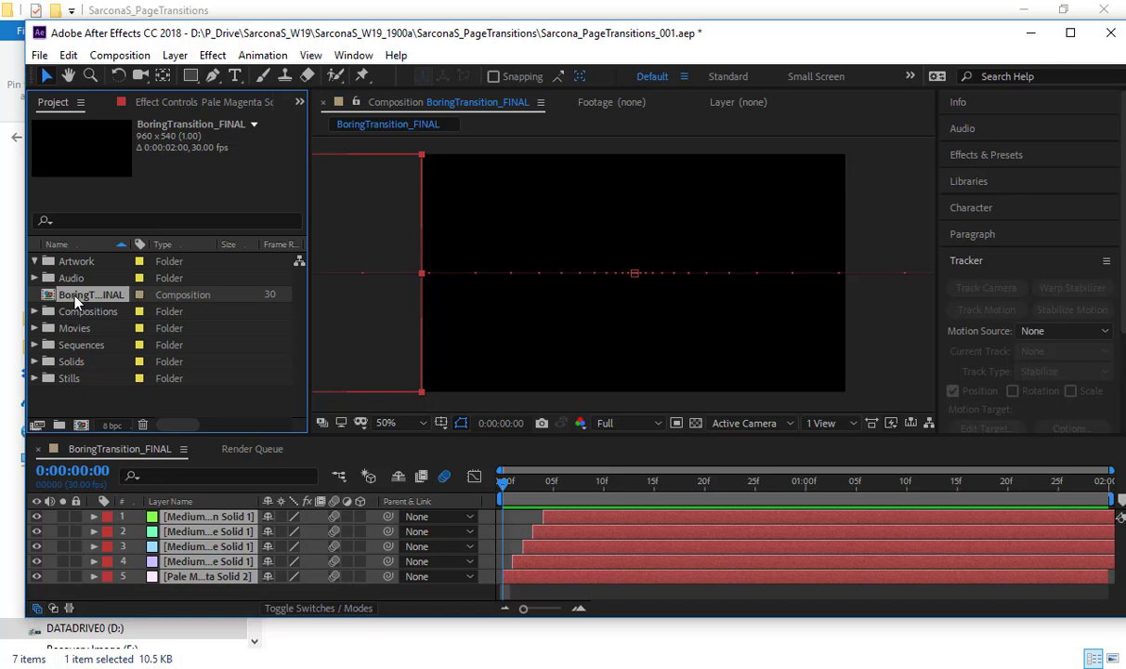
pyautogui.moveTo(74, 297); pyautogui.dragTo(77, 312)
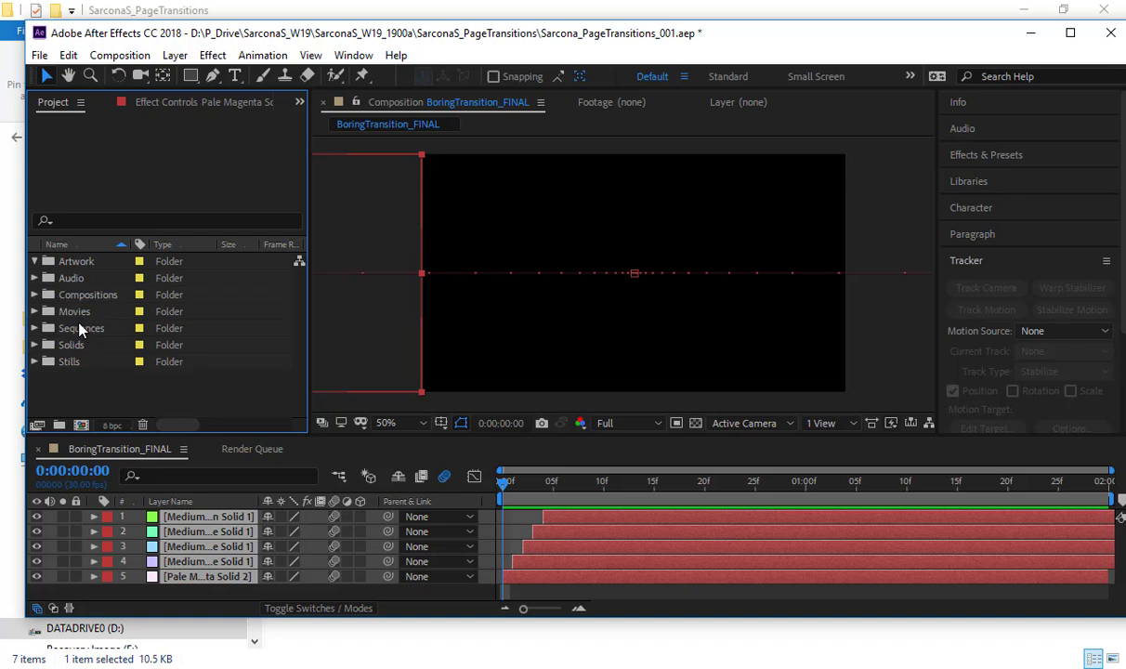
# Create a new 960 x 540 composition named Comp 1 at 30 fps with a duration of 0:00:02:00.
pyautogui.click(80, 428)
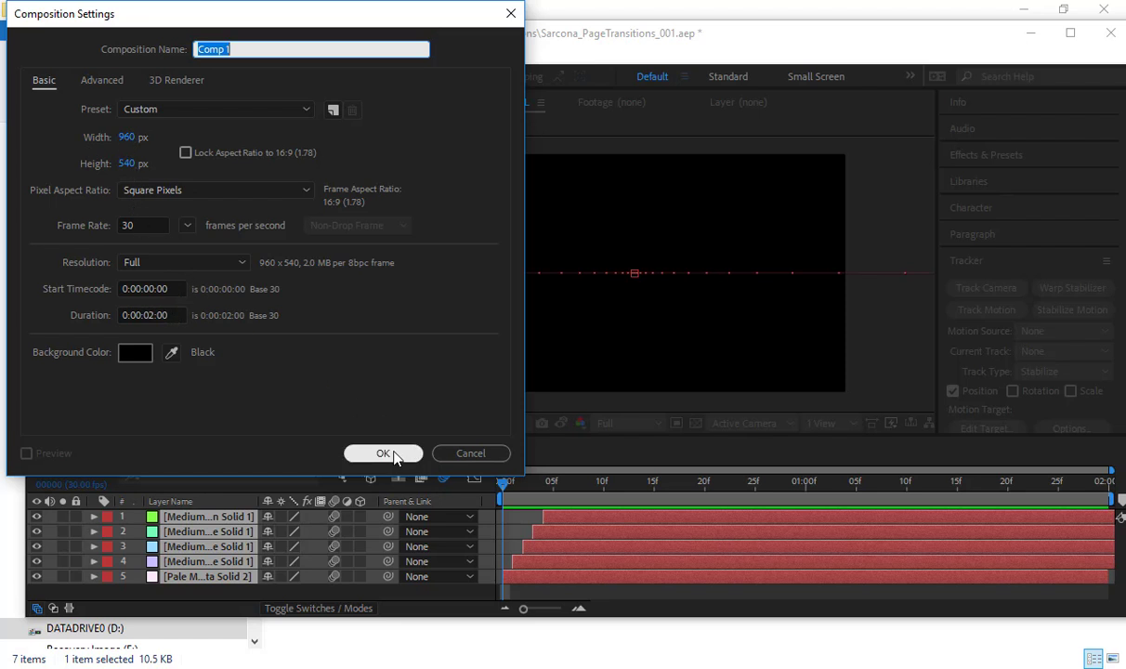
pyautogui.click(163, 312)
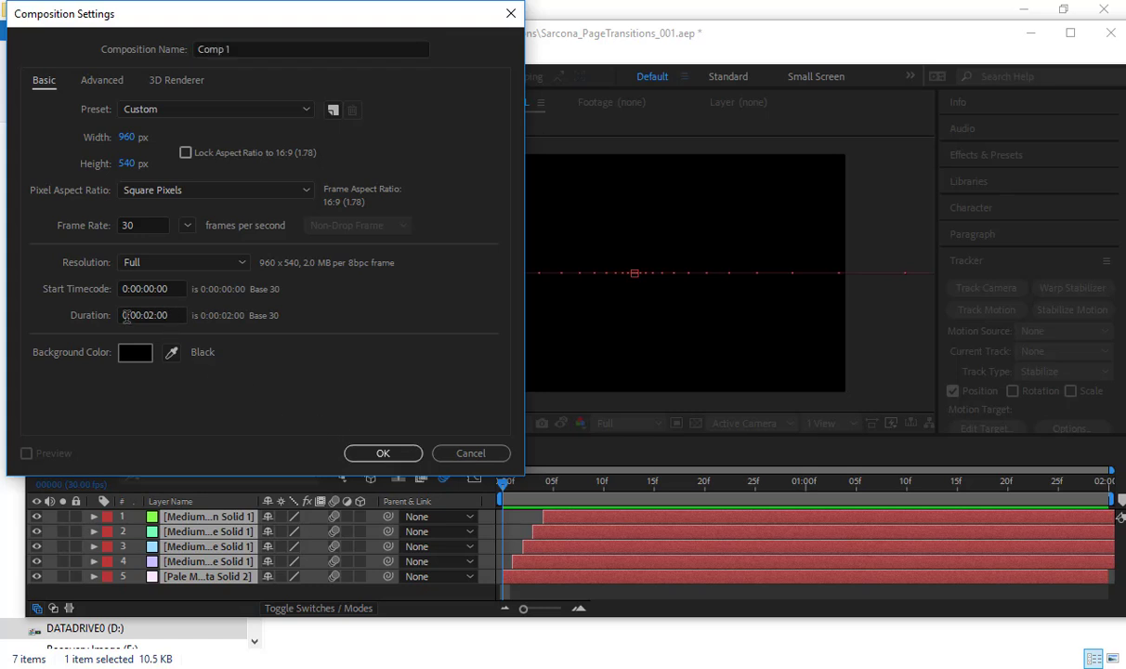
pyautogui.click(144, 315)
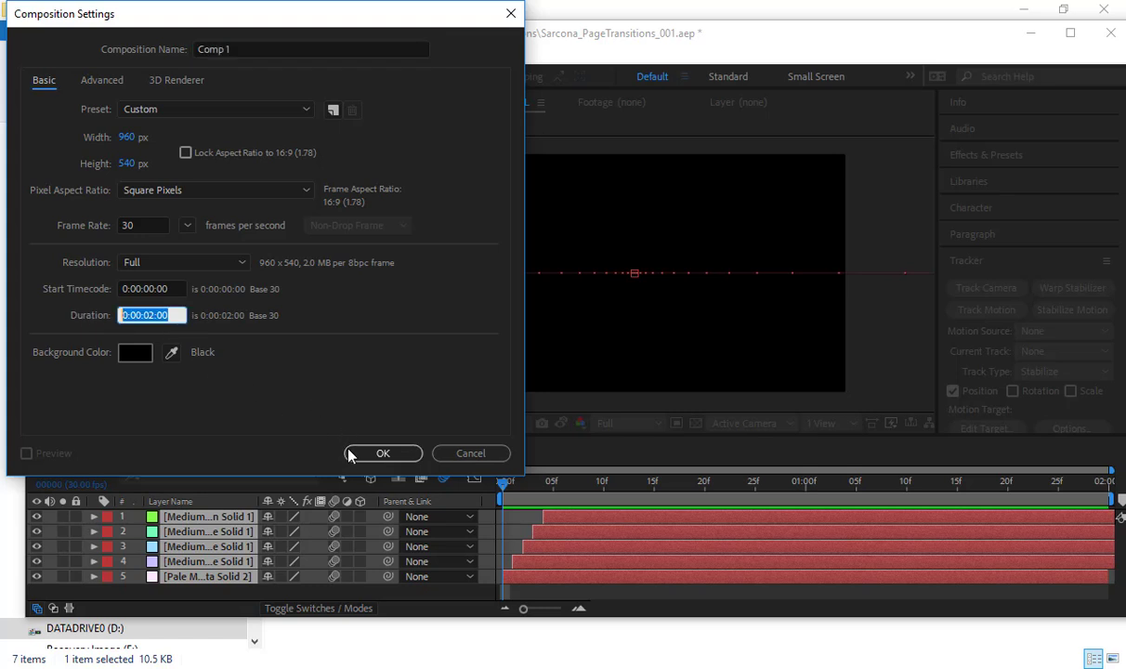
pyautogui.click(382, 452)
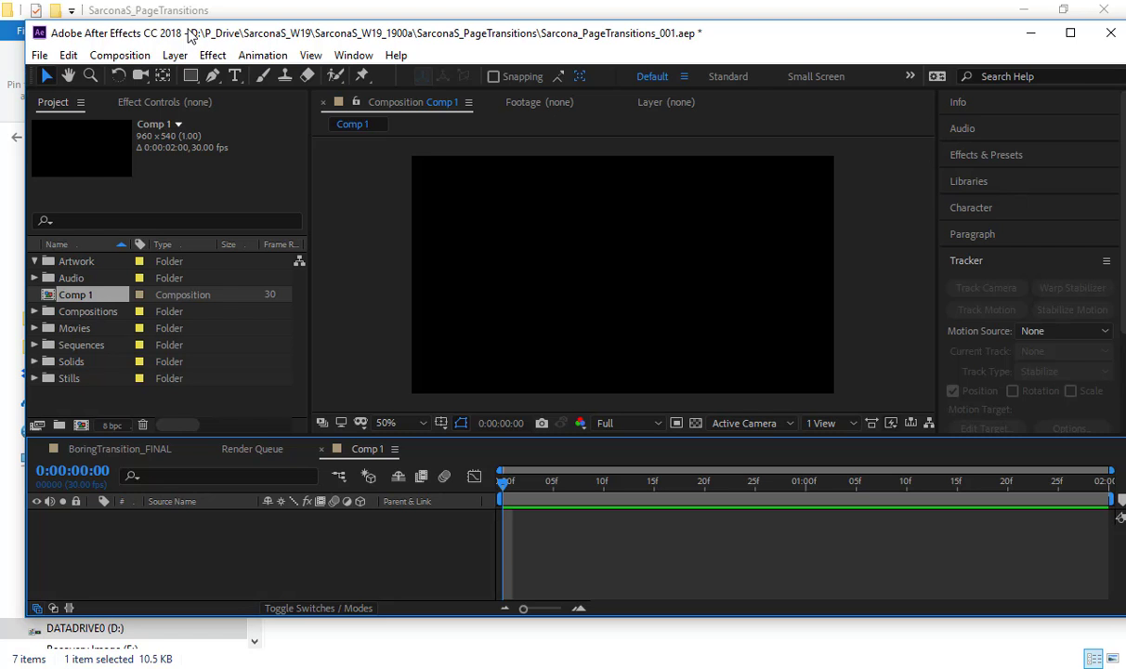
# Start a new 960 x 540 solid and pick a dark blue colour with a hue of 250°.
pyautogui.hotkey('ctrl', 'y')
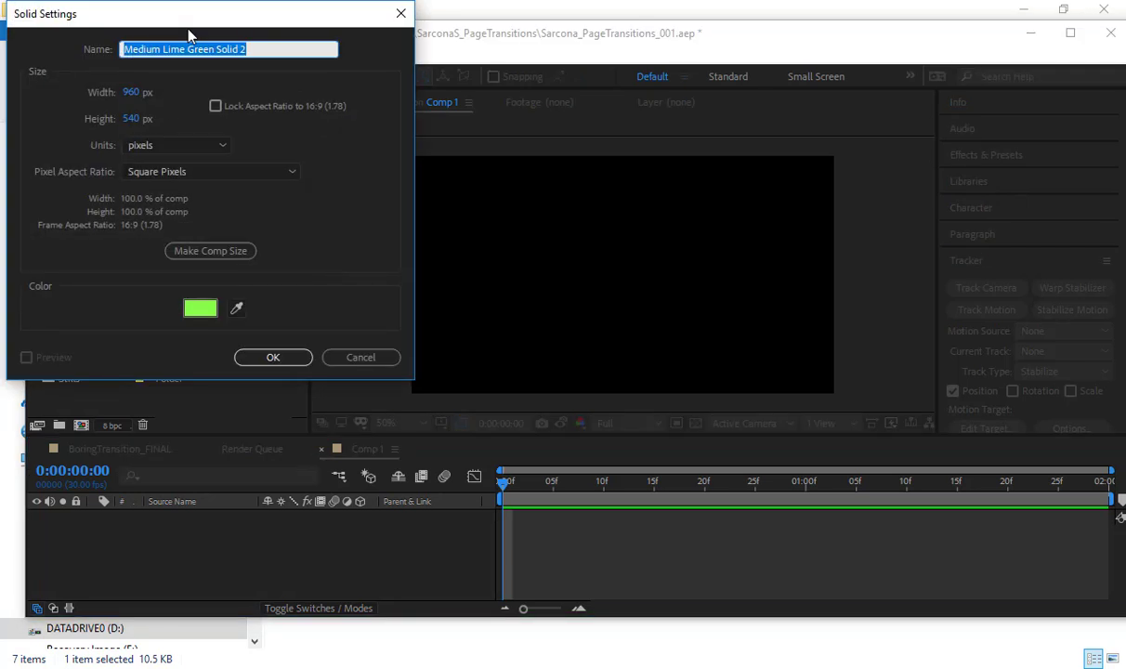
pyautogui.click(200, 308)
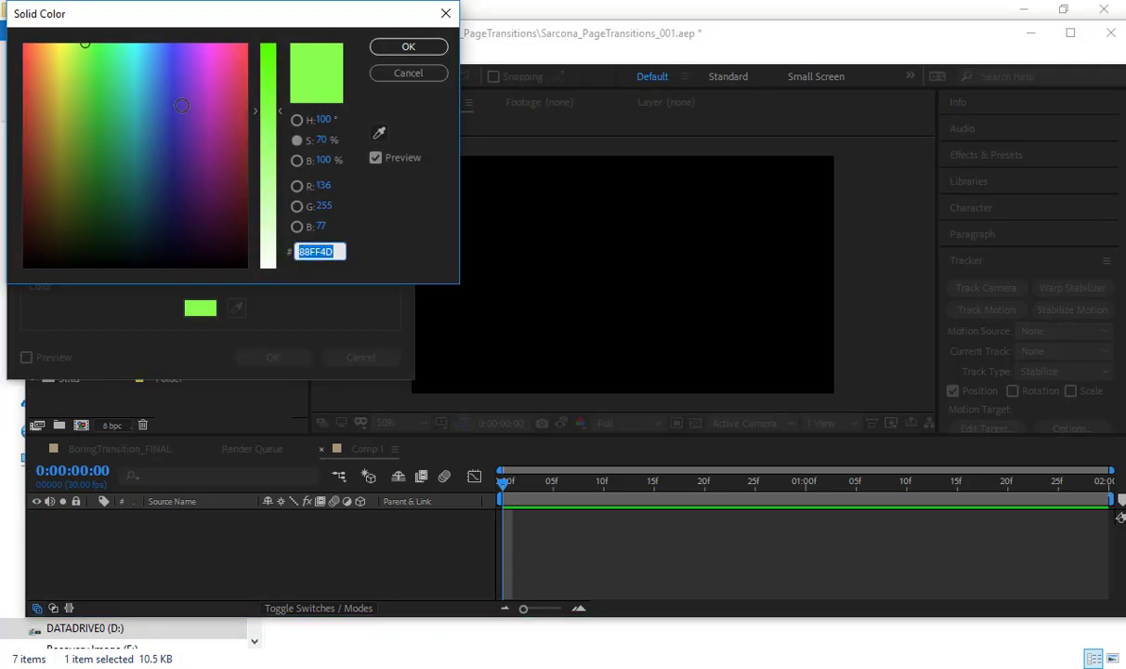
pyautogui.moveTo(181, 105)
pyautogui.mouseDown()
pyautogui.moveTo(189, 131)
pyautogui.moveTo(143, 166)
pyautogui.mouseUp()
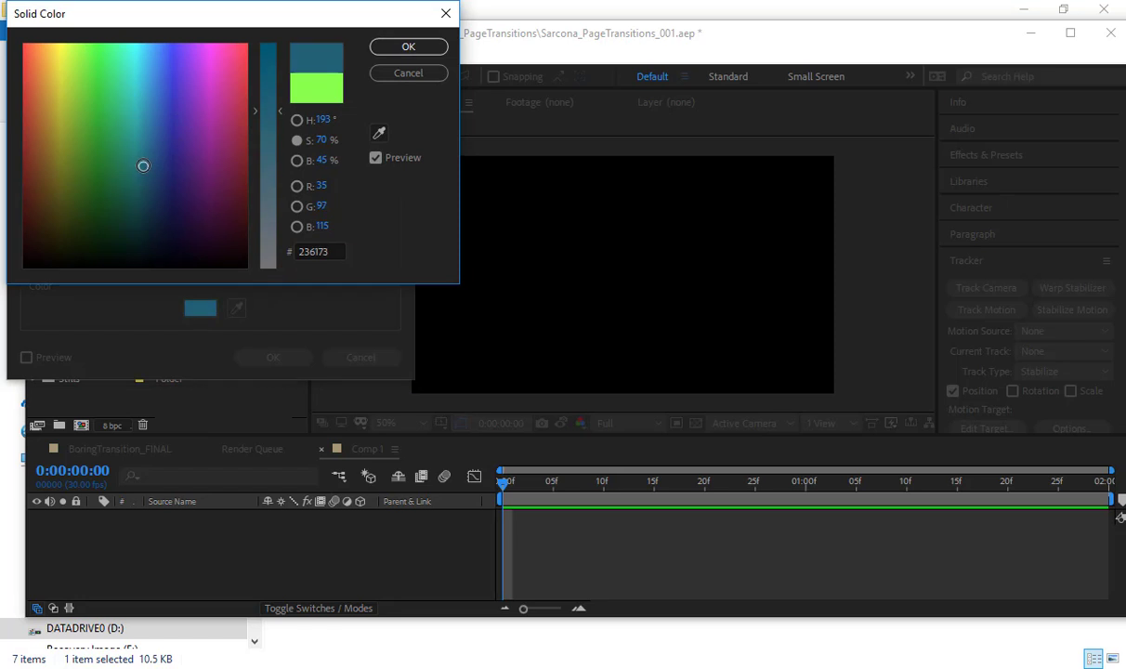
pyautogui.moveTo(143, 167); pyautogui.dragTo(161, 173)
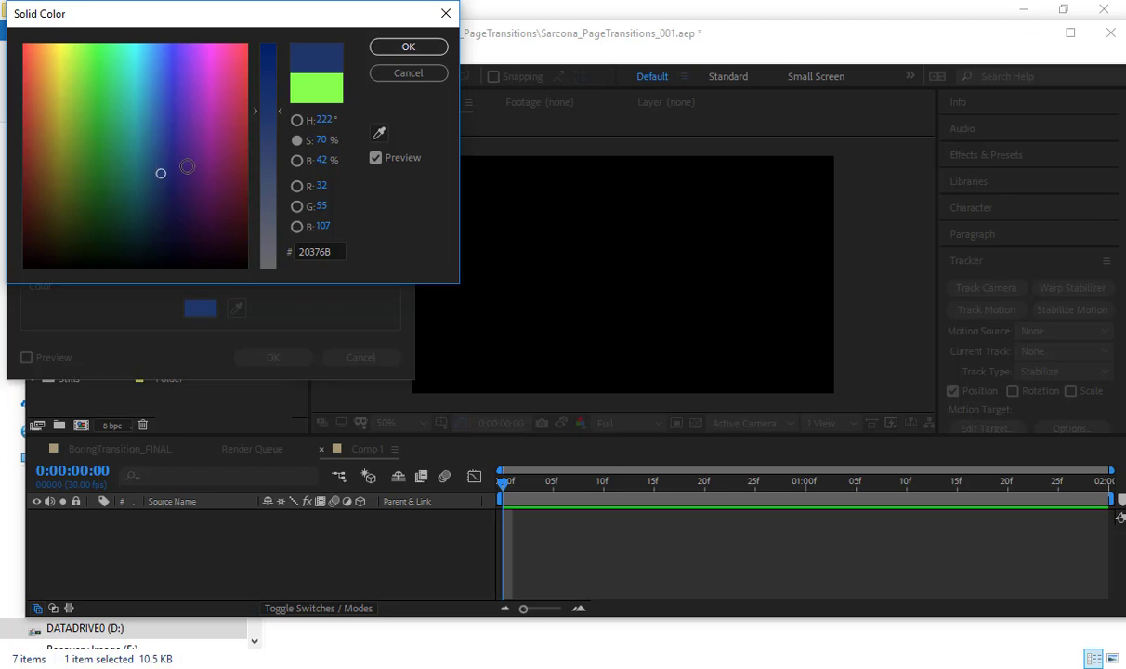
pyautogui.click(178, 186)
pyautogui.moveTo(276, 75); pyautogui.dragTo(276, 61)
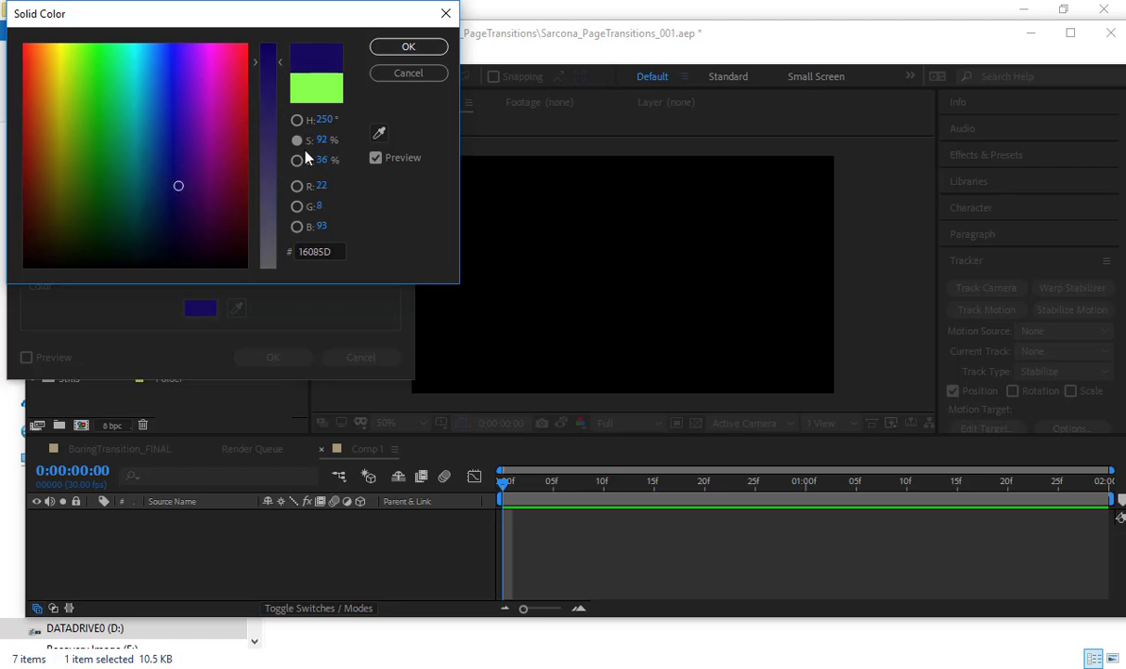
pyautogui.click(297, 161)
pyautogui.moveTo(276, 192); pyautogui.dragTo(275, 219)
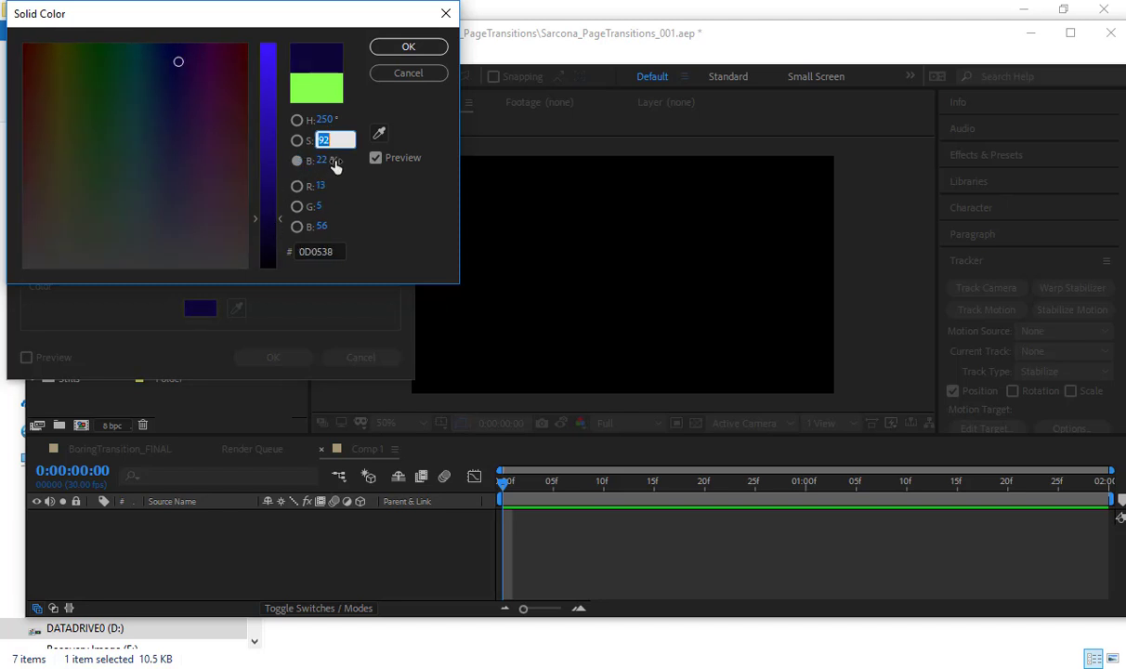
# Set the solid colour's saturation to 100% and brightness to 20%, and add the solid to the composition.
pyautogui.write('100')
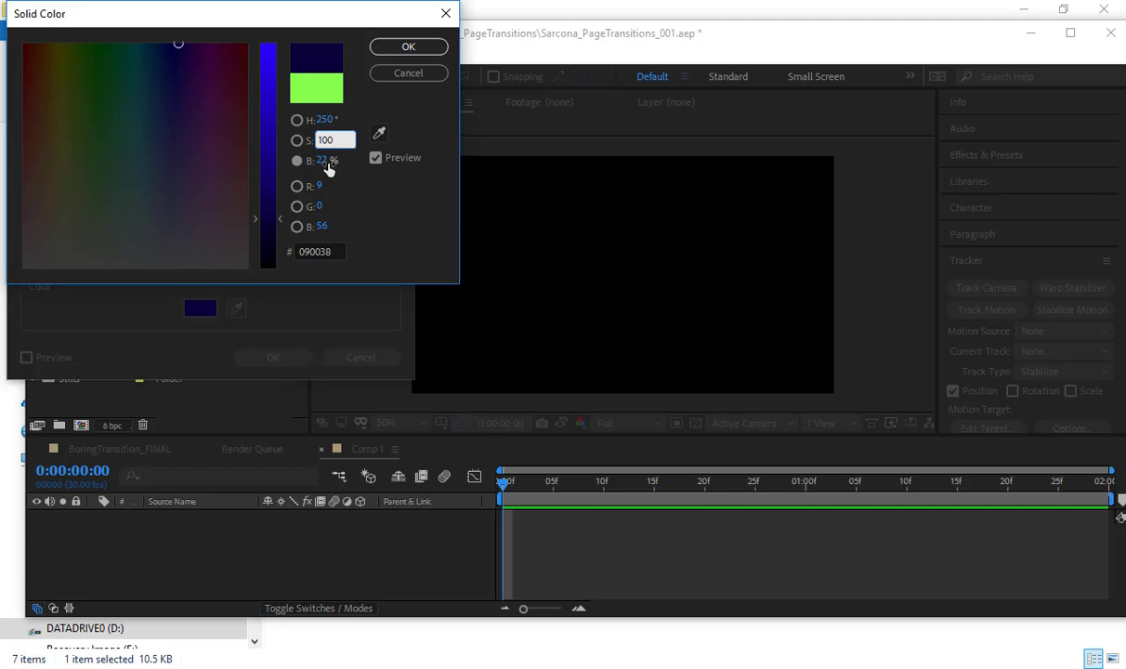
pyautogui.click(325, 162)
pyautogui.write('20')
pyautogui.press('Return')
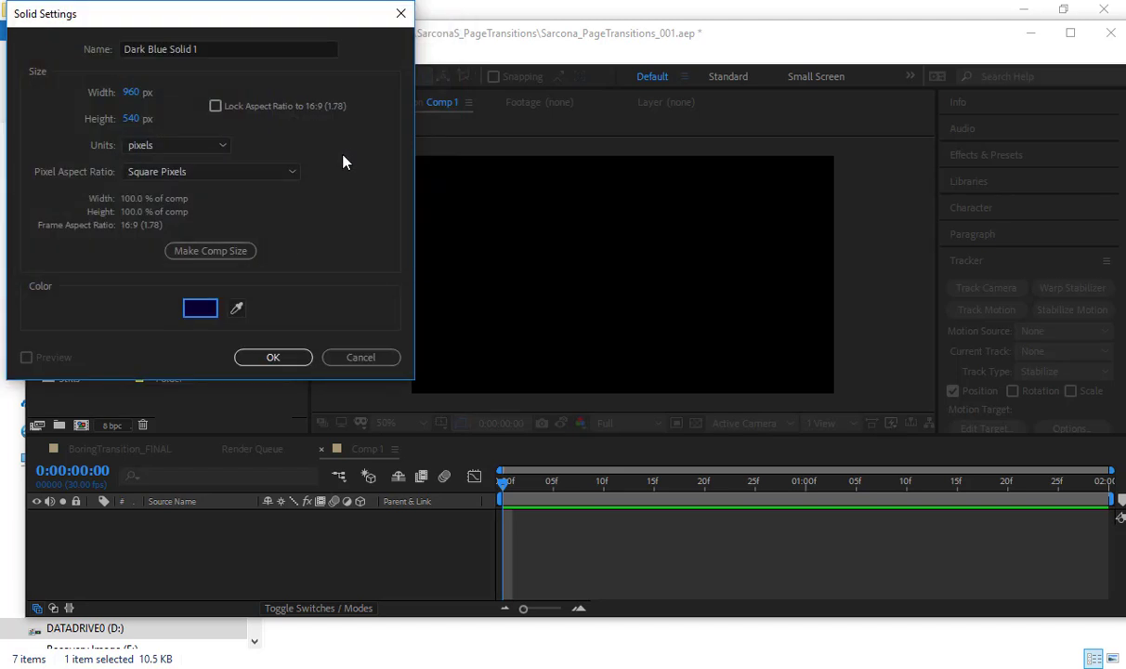
pyautogui.click(272, 358)
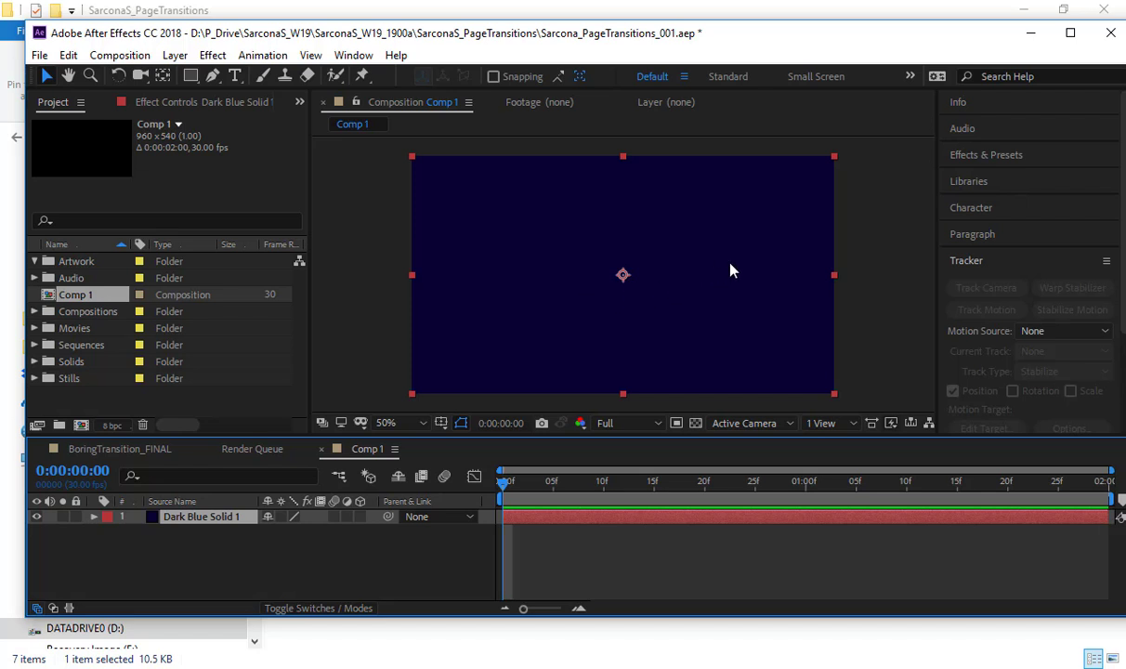
# Try centring the solid on the composition's lower-left corner and scaling it to 200%, and undo both changes.
pyautogui.moveTo(729, 270); pyautogui.dragTo(526, 391)
pyautogui.press('s')
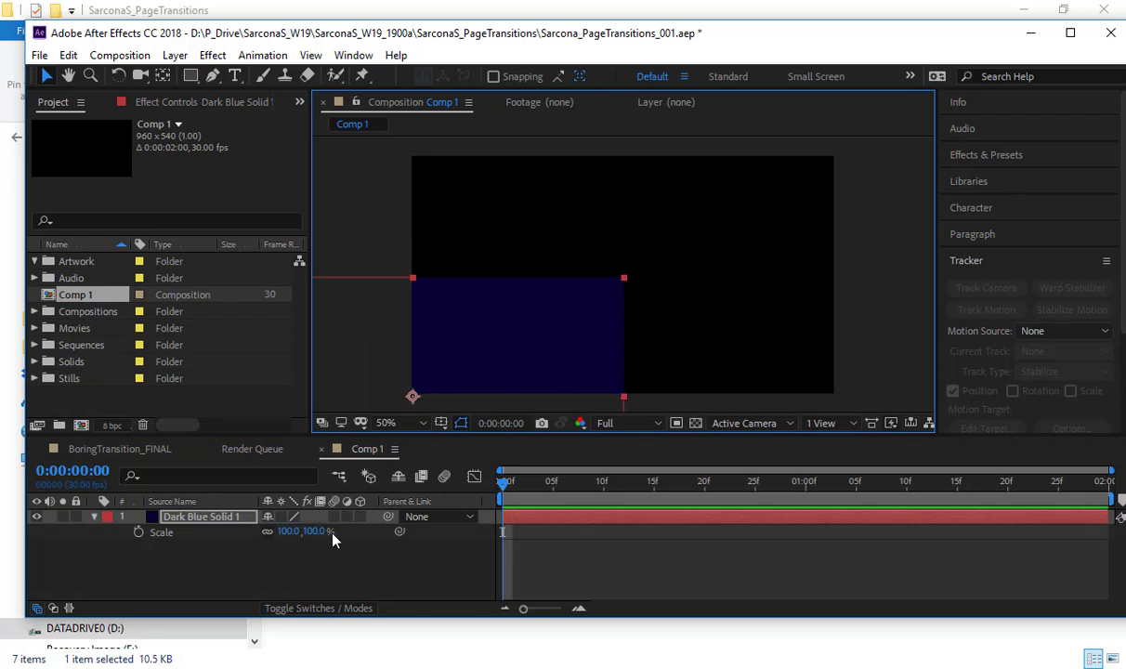
pyautogui.moveTo(314, 532); pyautogui.dragTo(374, 501)
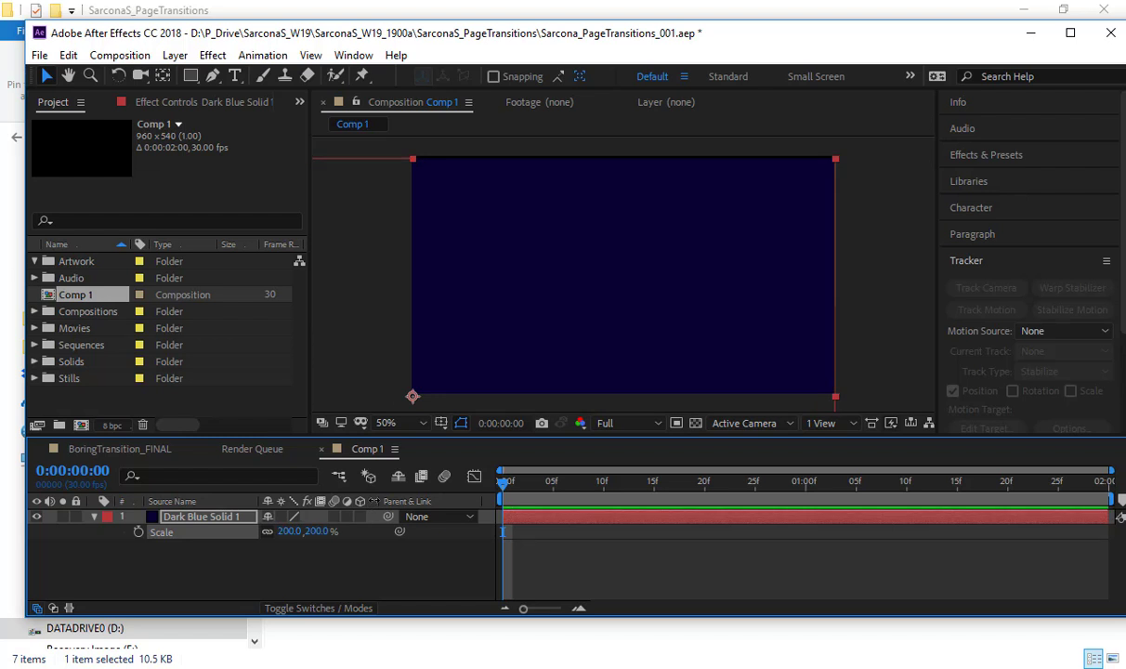
pyautogui.hotkey('ctrl', 'z')
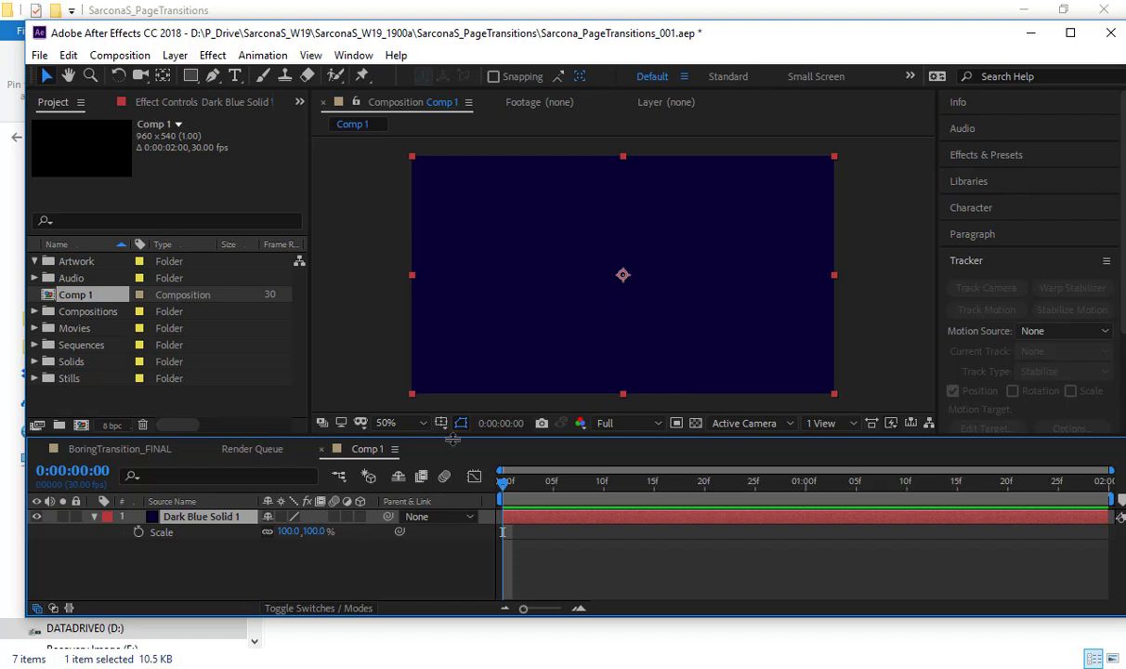
pyautogui.moveTo(320, 531)
pyautogui.mouseDown()
pyautogui.moveTo(235, 531)
pyautogui.moveTo(321, 531)
pyautogui.moveTo(318, 520)
pyautogui.mouseUp()
# Move the solid's anchor point to its lower-left corner with the Pan Behind tool.
pyautogui.press('y')
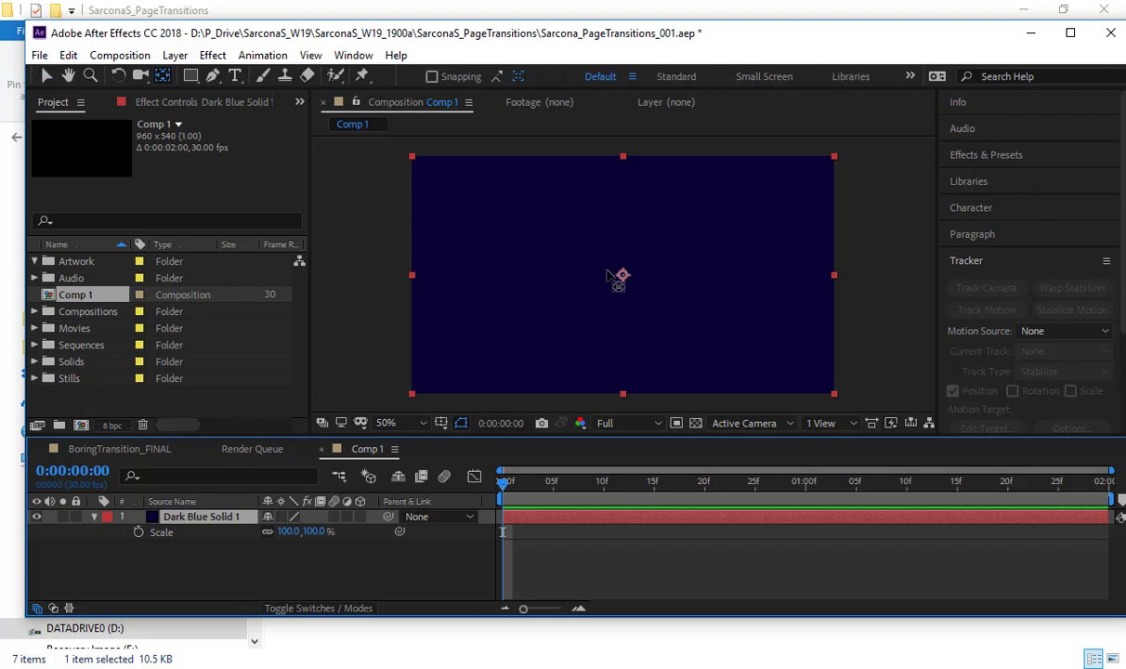
pyautogui.moveTo(626, 282); pyautogui.dragTo(414, 397)
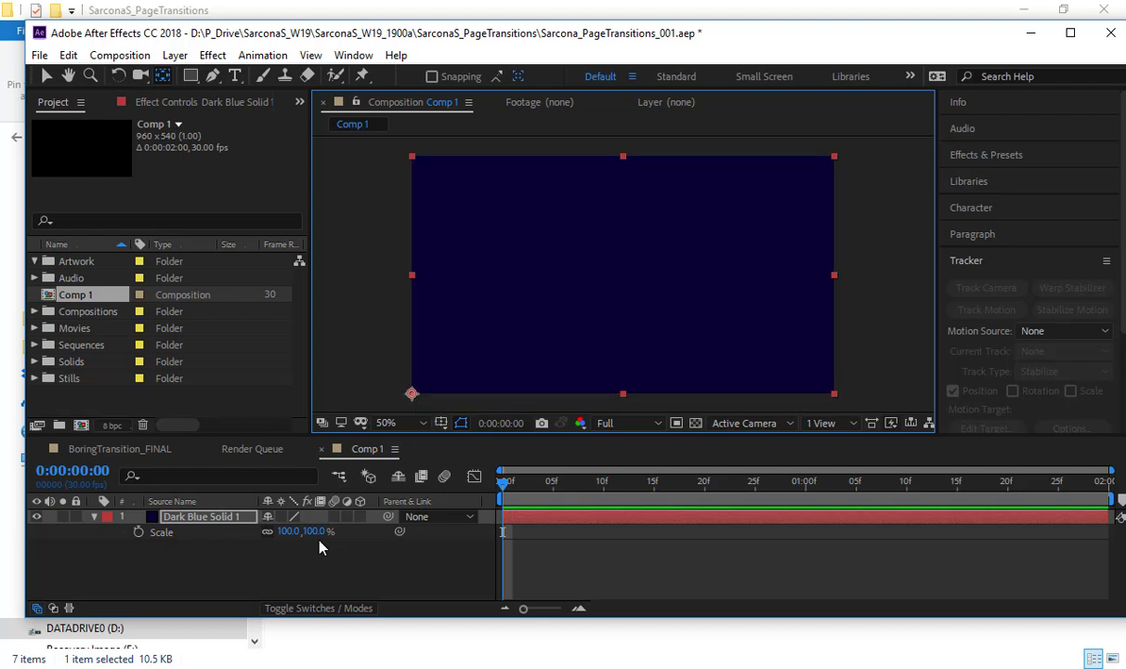
pyautogui.moveTo(319, 534)
pyautogui.mouseDown()
pyautogui.moveTo(232, 536)
pyautogui.moveTo(319, 540)
pyautogui.mouseUp()
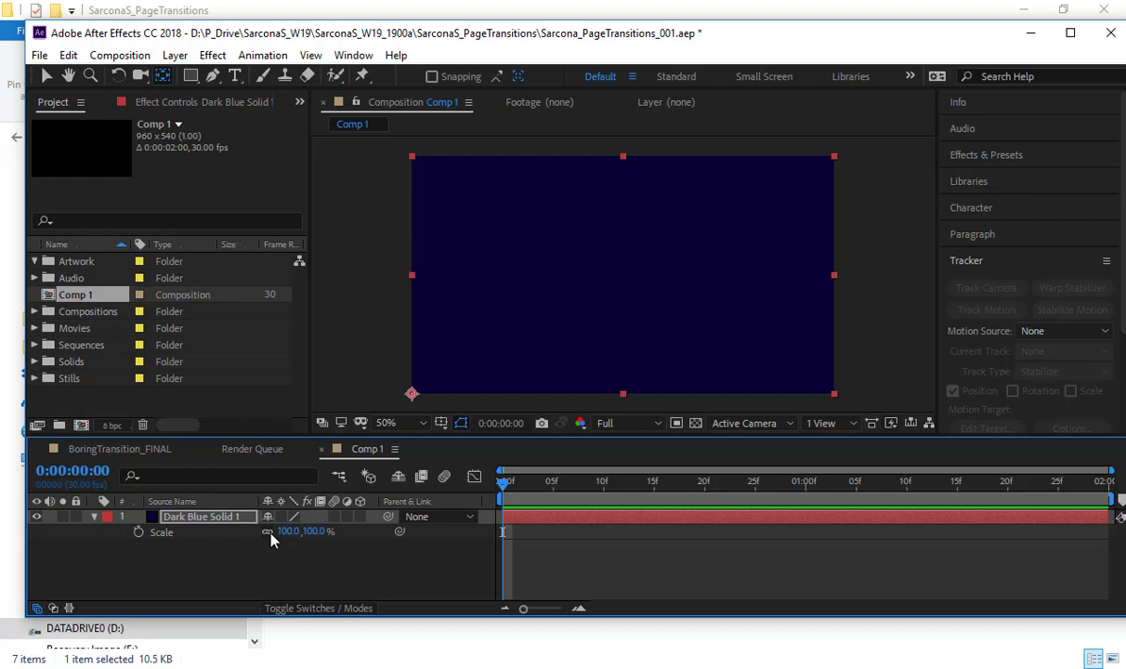
# Unlink the solid's scale dimensions and set its horizontal scale to 0% and vertical scale to 5%.
pyautogui.click(269, 532)
pyautogui.click(286, 532)
pyautogui.click(365, 533)
pyautogui.moveTo(317, 532); pyautogui.dragTo(275, 549)
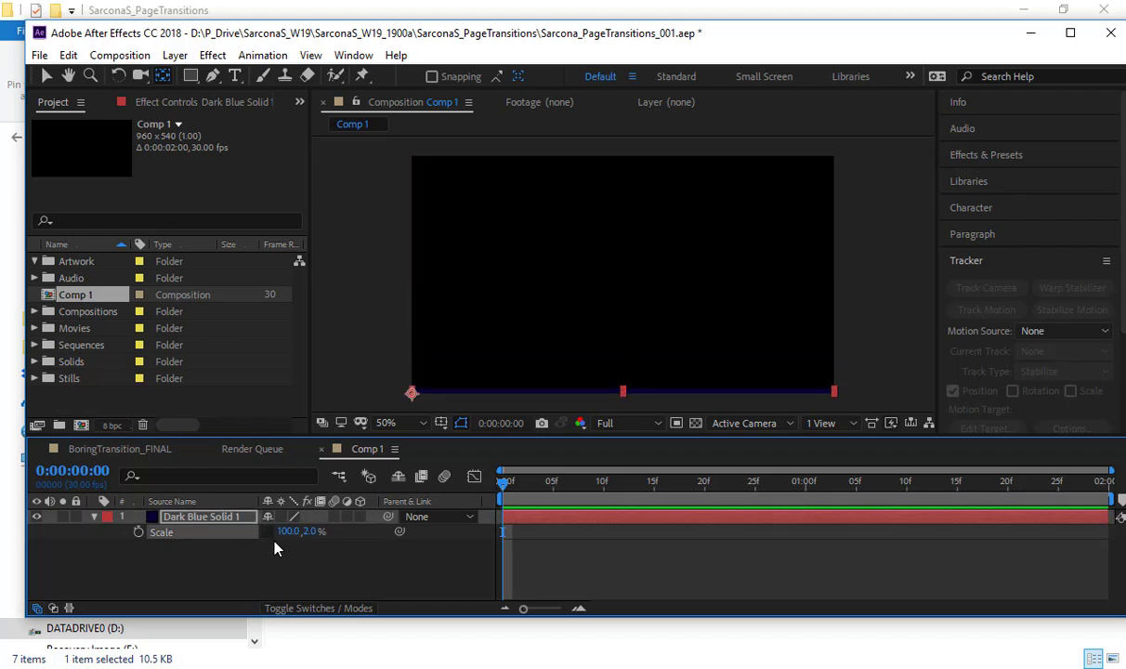
pyautogui.click(305, 531)
pyautogui.write('5')
pyautogui.press('Return')
pyautogui.click(285, 532)
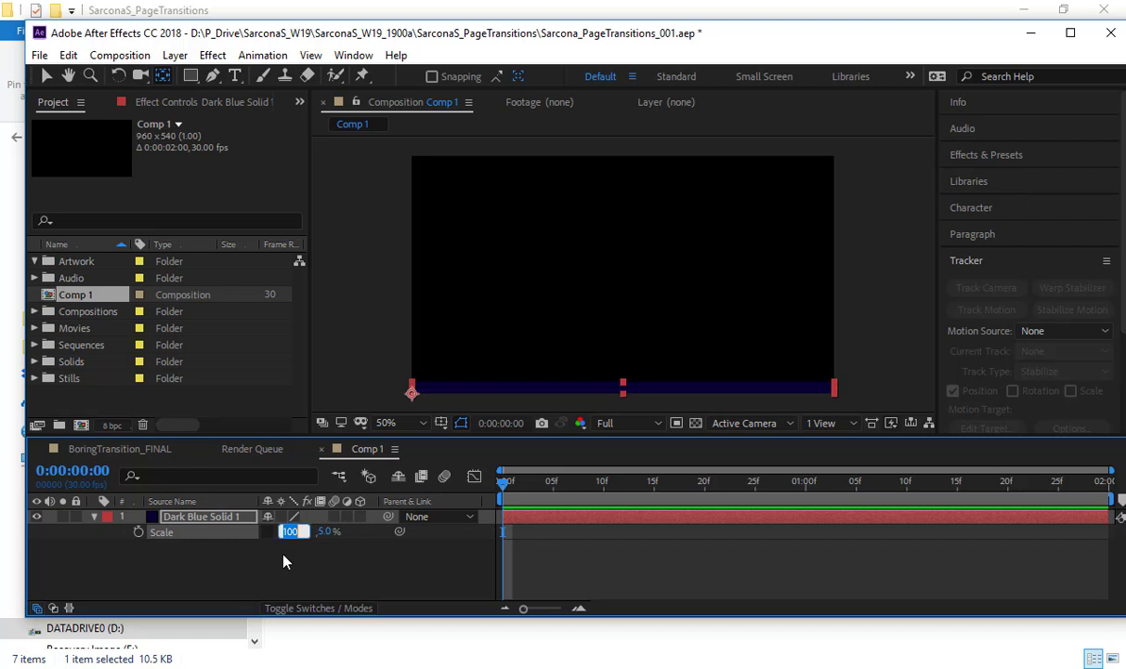
pyautogui.press('Return')
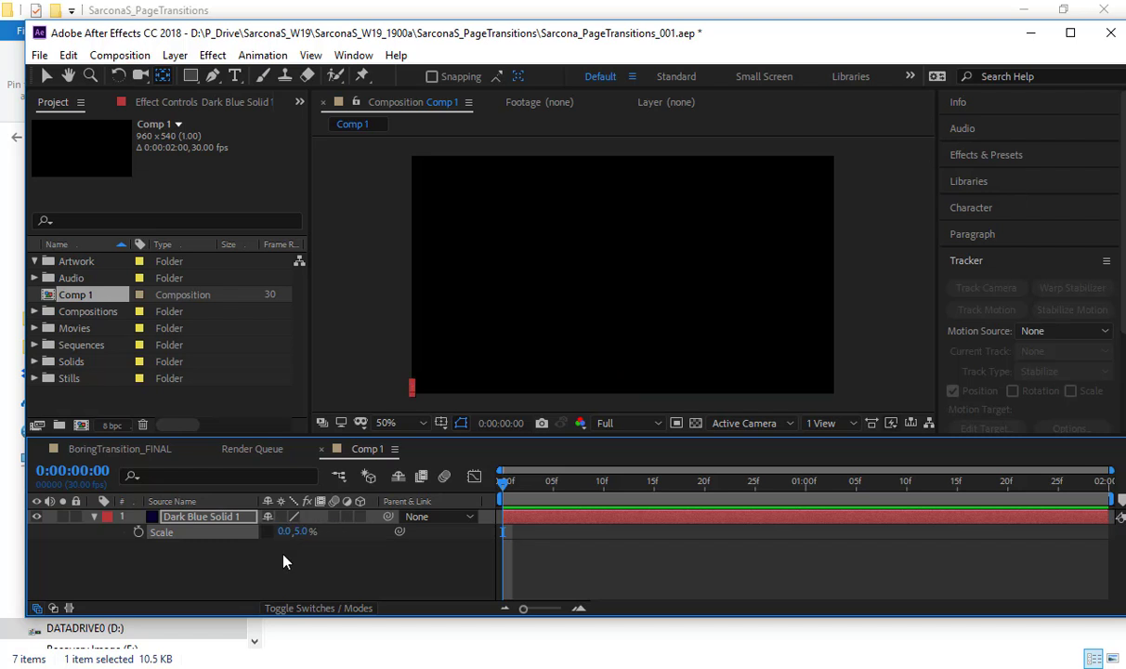
pyautogui.click(285, 561)
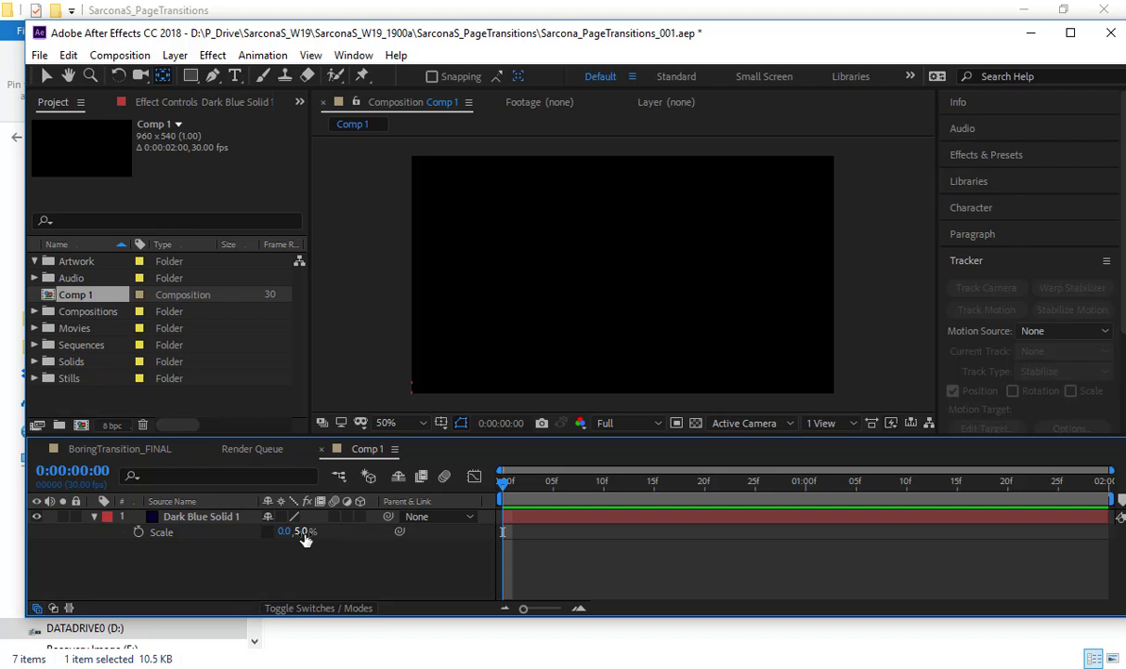
# Keyframe the solid's scale at frame 0 and set its horizontal scale to 100% at frame 10.
pyautogui.click(138, 531)
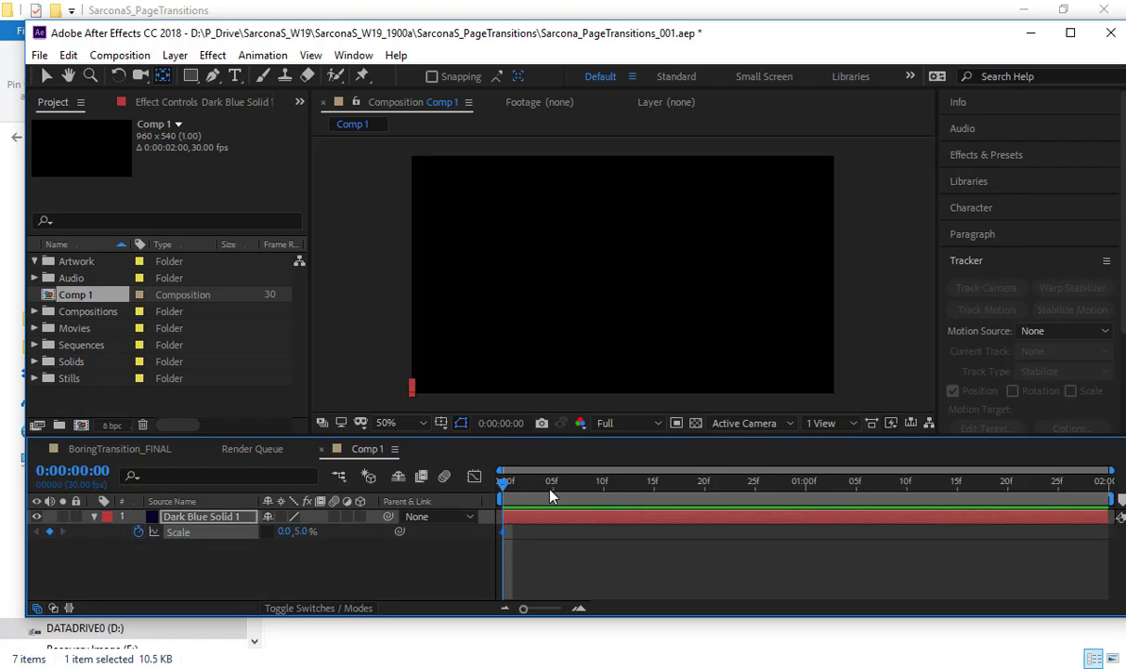
pyautogui.moveTo(573, 500); pyautogui.dragTo(604, 501)
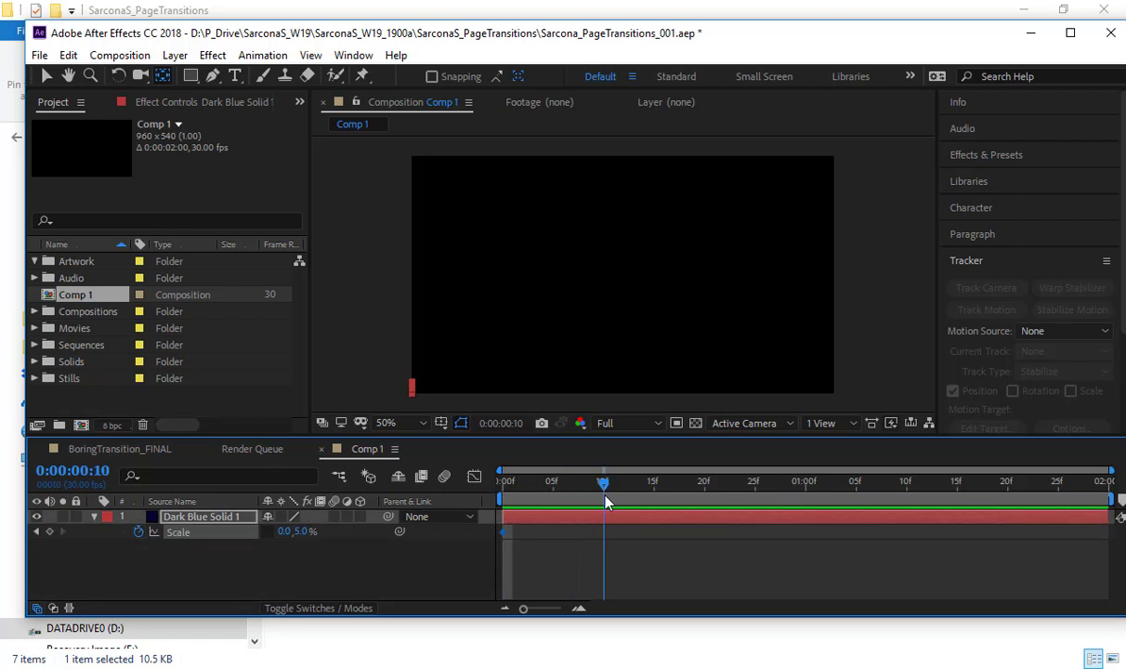
pyautogui.moveTo(288, 531); pyautogui.dragTo(277, 539)
pyautogui.click(286, 531)
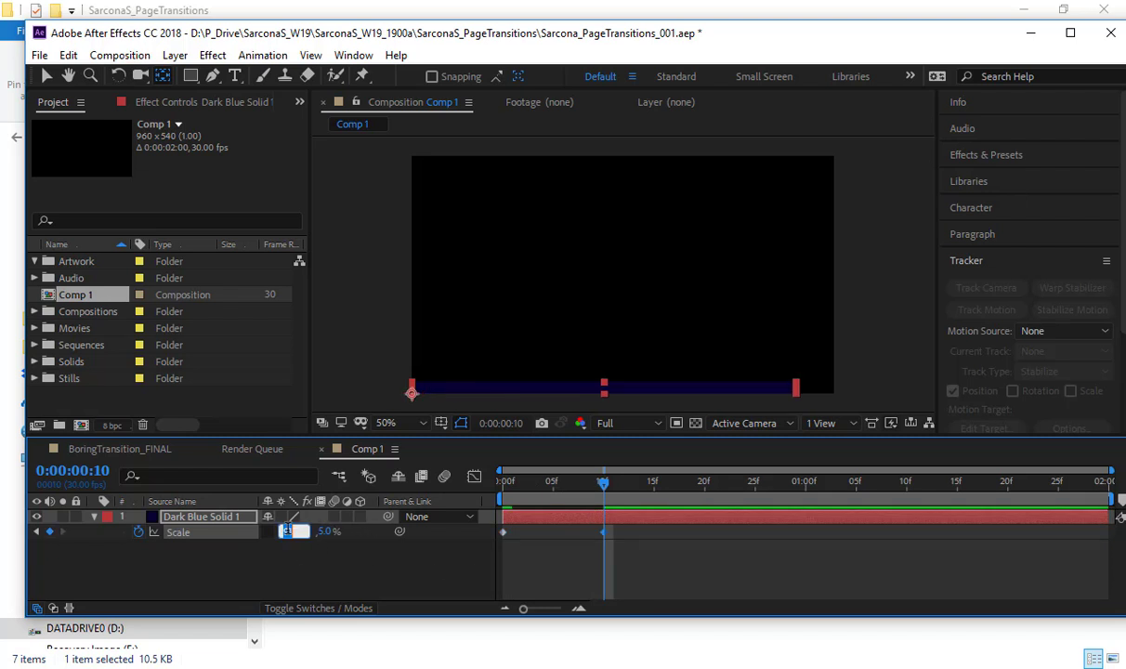
pyautogui.write('100')
pyautogui.press('Return')
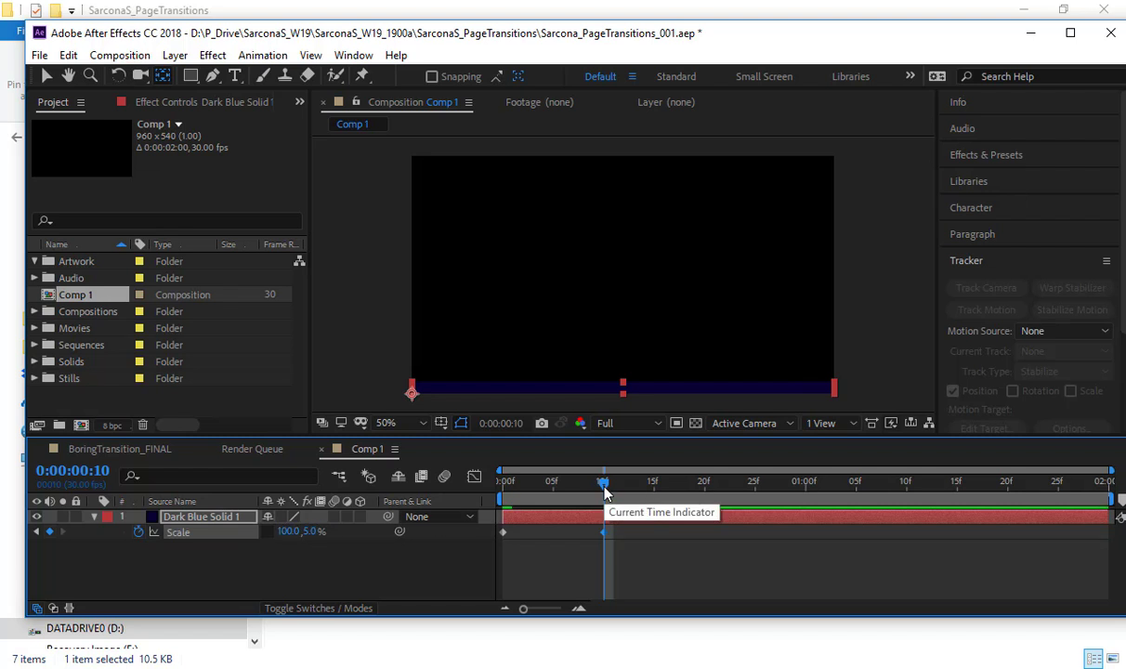
# Set the solid's vertical scale to 100% at frame 20 and preview the animation.
pyautogui.moveTo(604, 492); pyautogui.dragTo(703, 493)
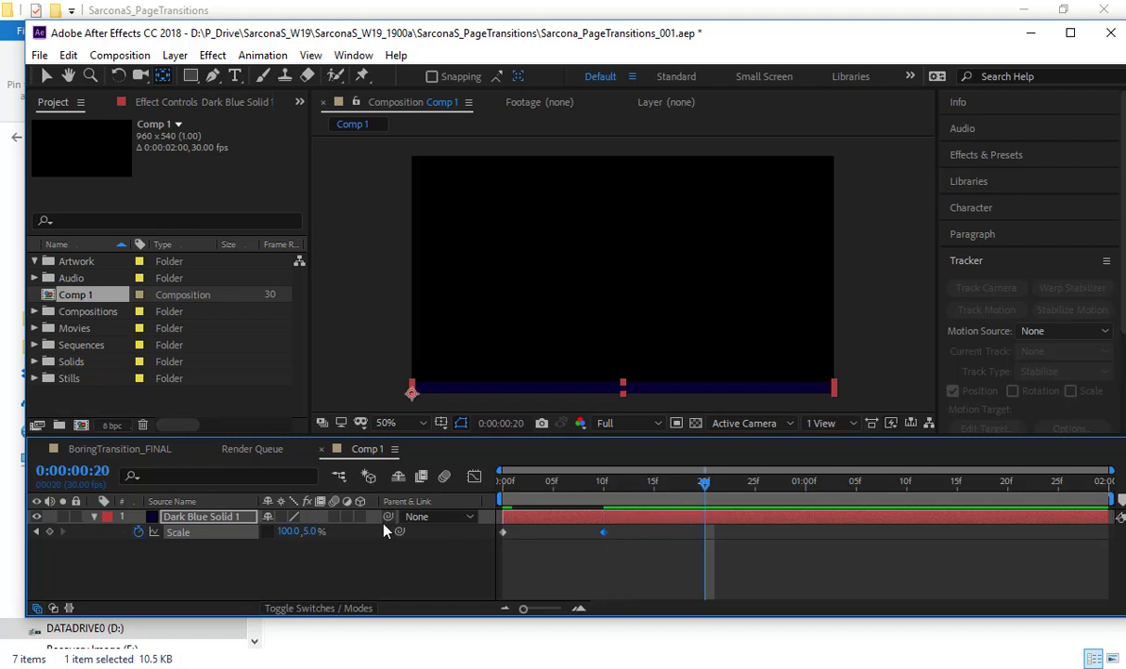
pyautogui.click(311, 531)
pyautogui.write('100')
pyautogui.press('Return')
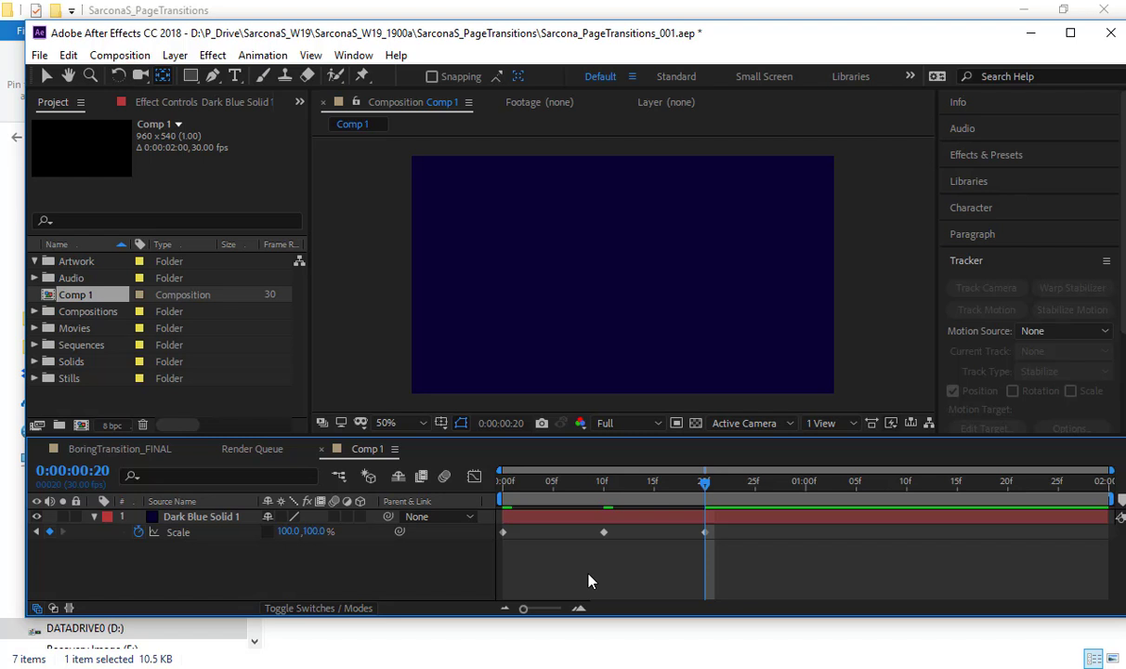
pyautogui.press('space')
pyautogui.press('space')
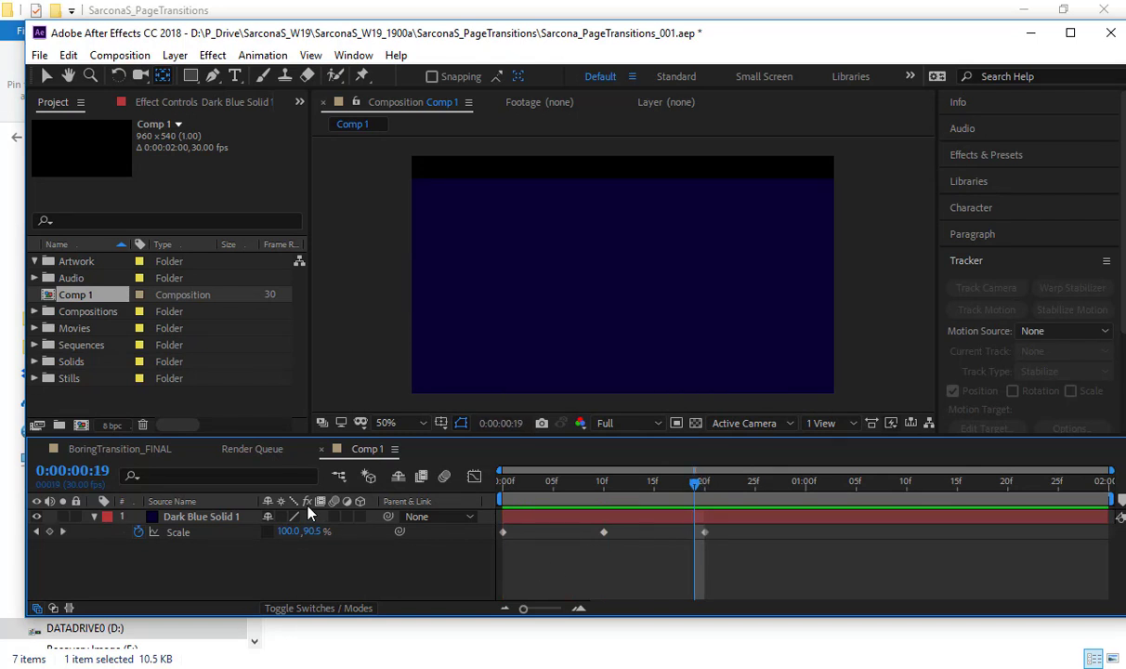
# Raise the brightness of the solid's colour to a more vivid deep blue and preview the animation.
pyautogui.click(220, 519)
pyautogui.hotkey('ctrl', 'shift', 'y')
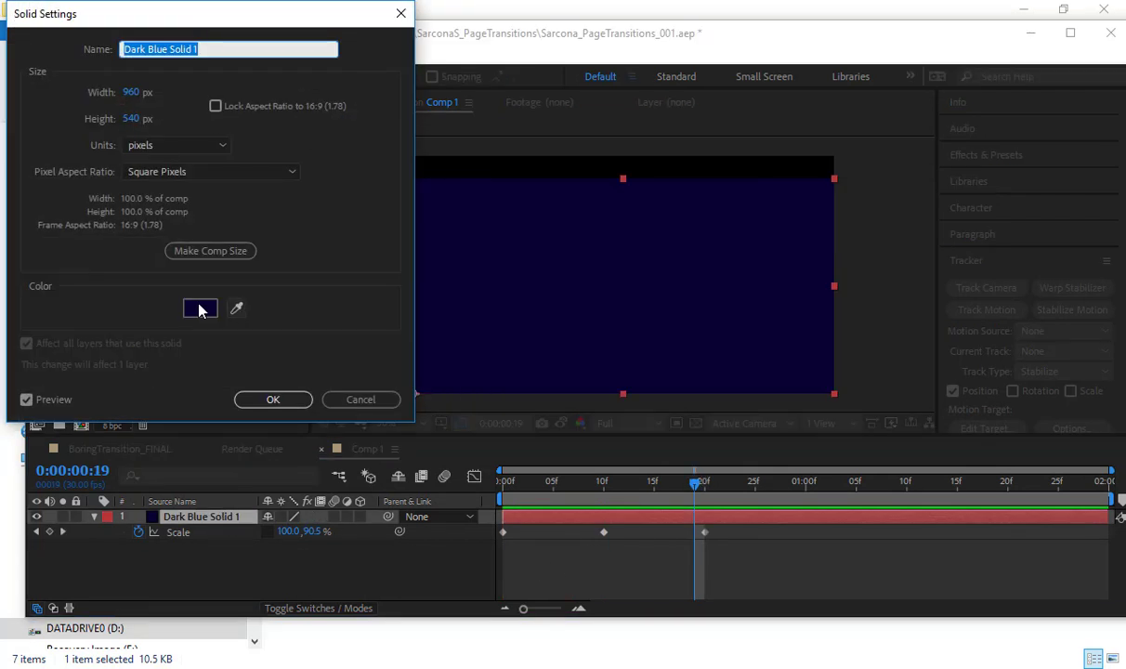
pyautogui.click(199, 307)
pyautogui.click(296, 140)
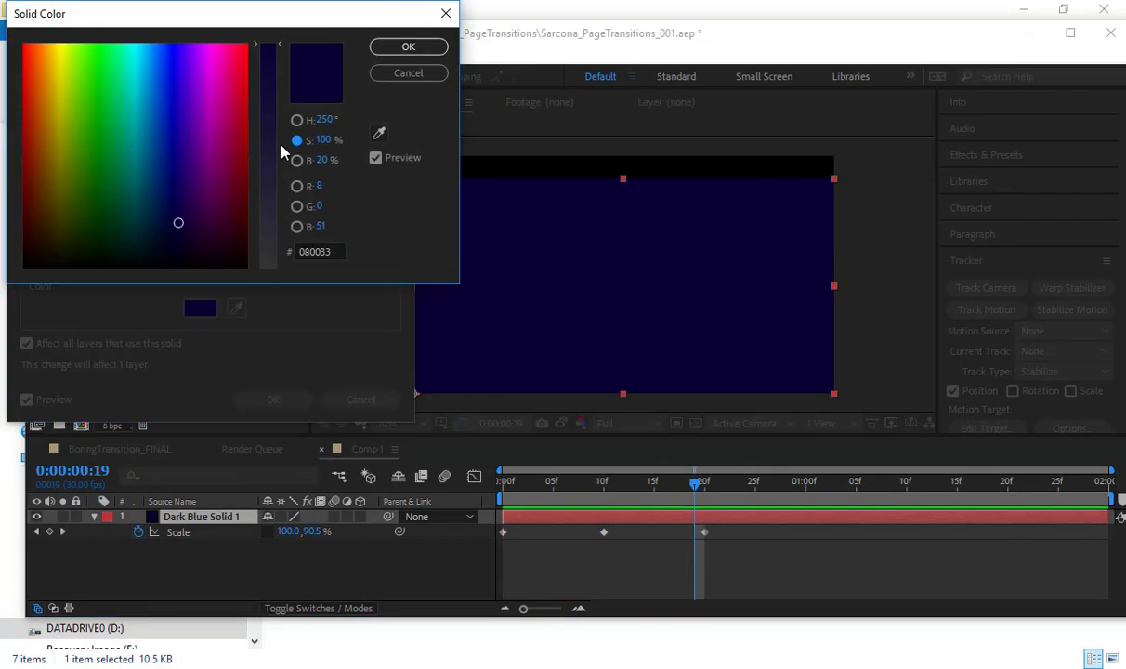
pyautogui.click(296, 160)
pyautogui.click(271, 140)
pyautogui.click(408, 46)
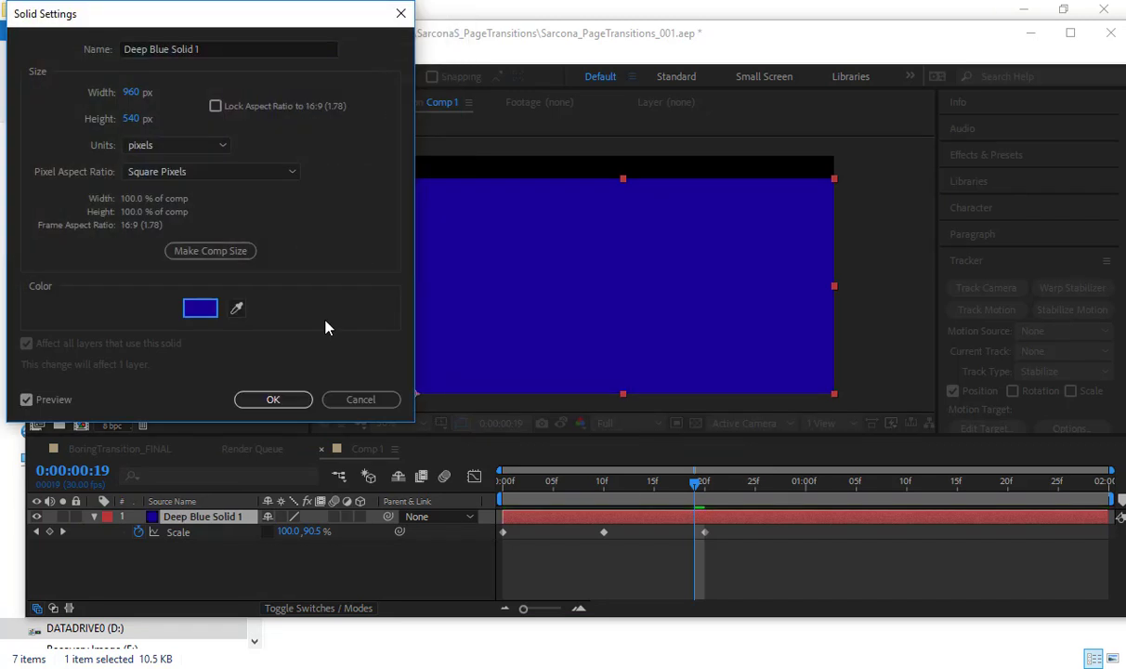
pyautogui.click(284, 403)
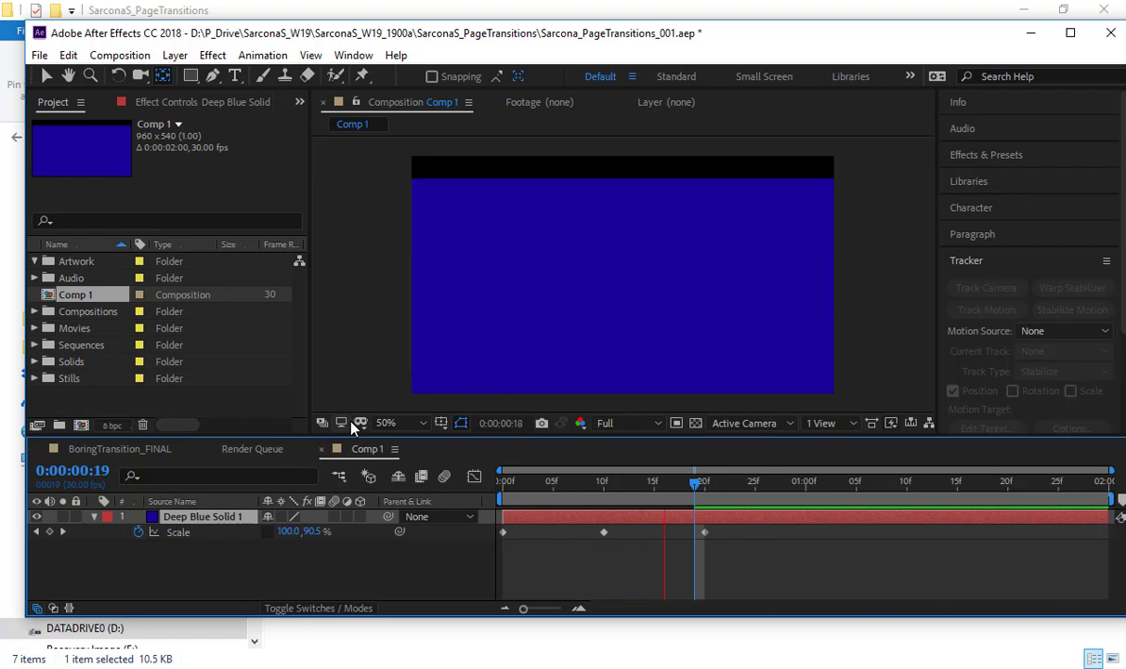
pyautogui.press('space')
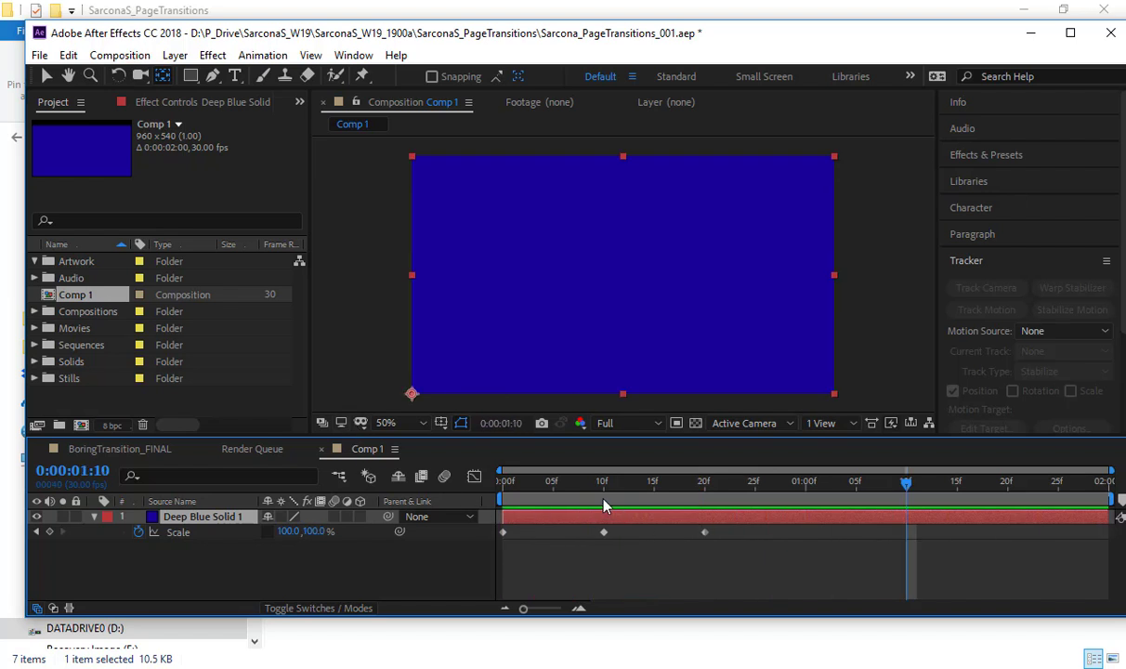
# Duplicate the frame 10 Scale keyframe at frame 11 and preview the animation from the start.
pyautogui.click(604, 533)
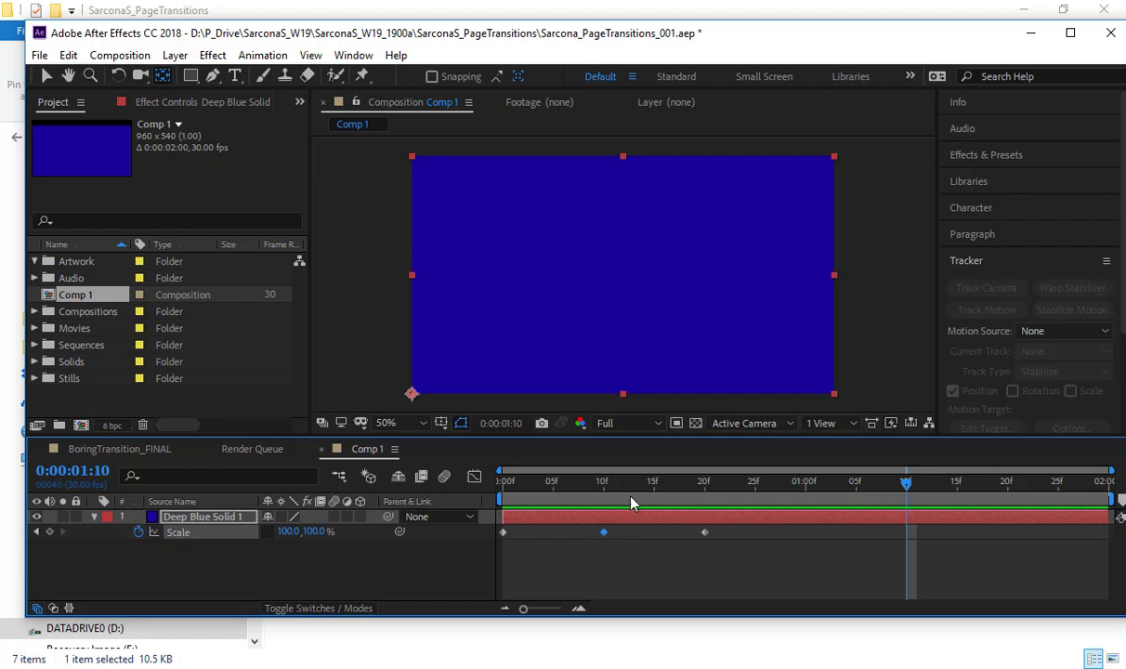
pyautogui.hotkey('ctrl', 'z')
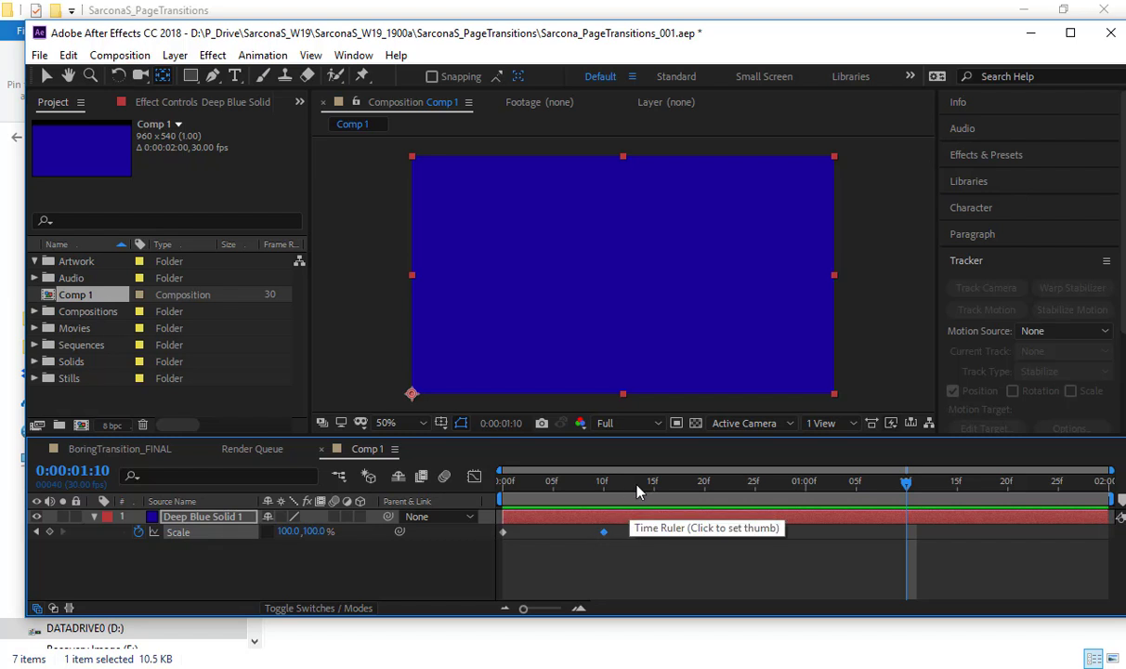
pyautogui.moveTo(673, 493); pyautogui.dragTo(614, 492)
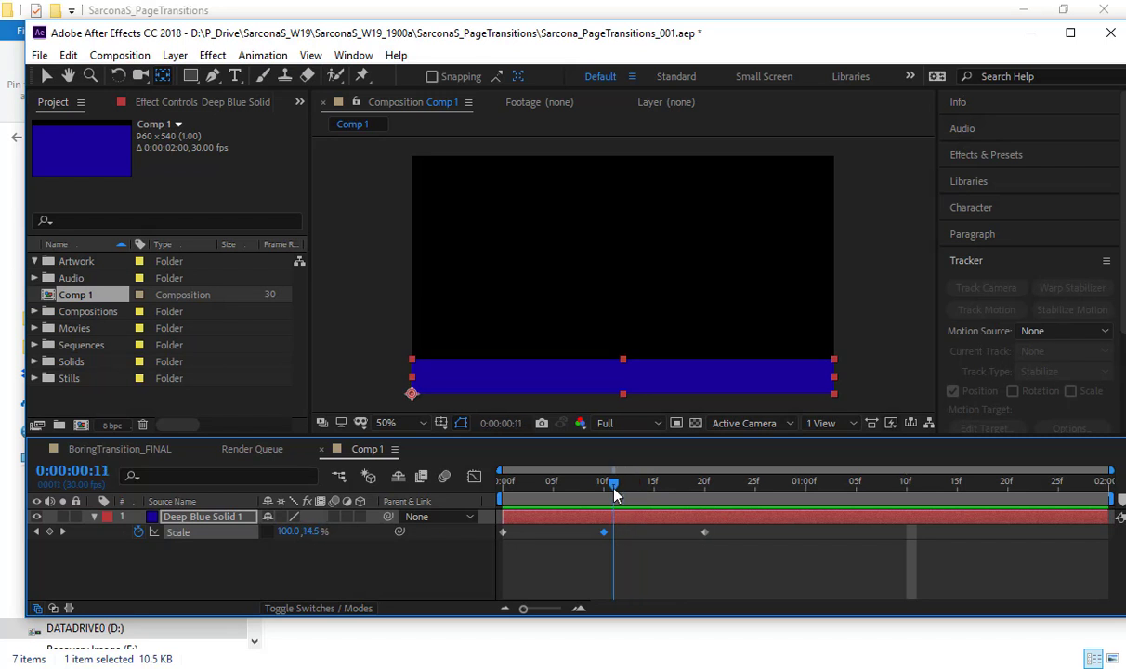
pyautogui.hotkey('ctrl', 'v')
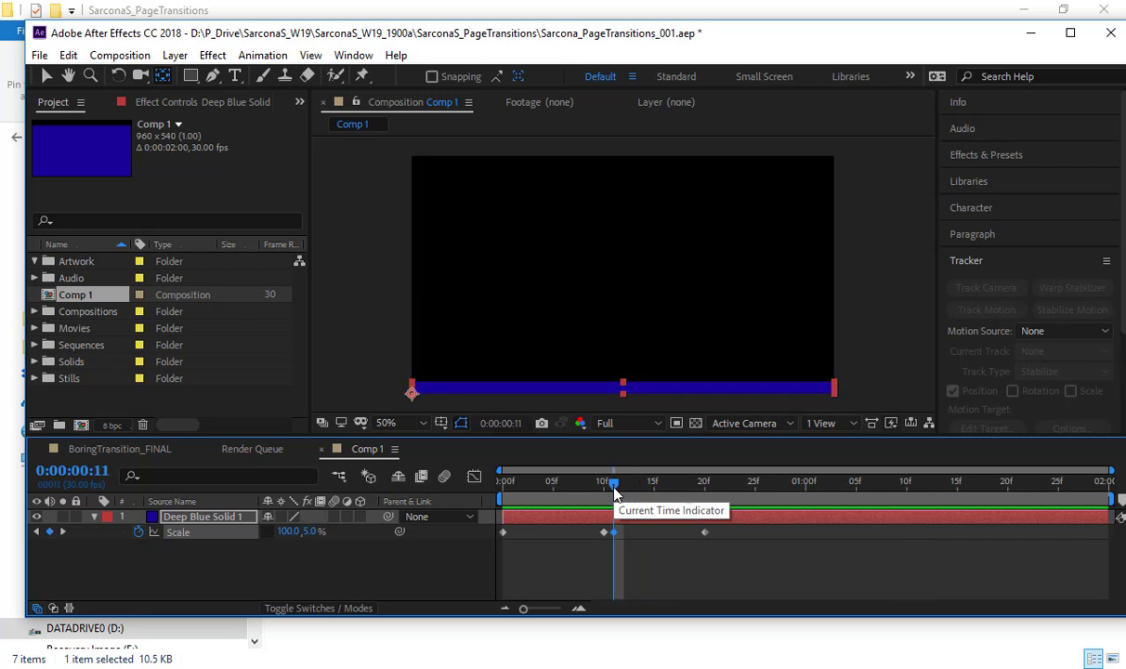
pyautogui.press('Home')
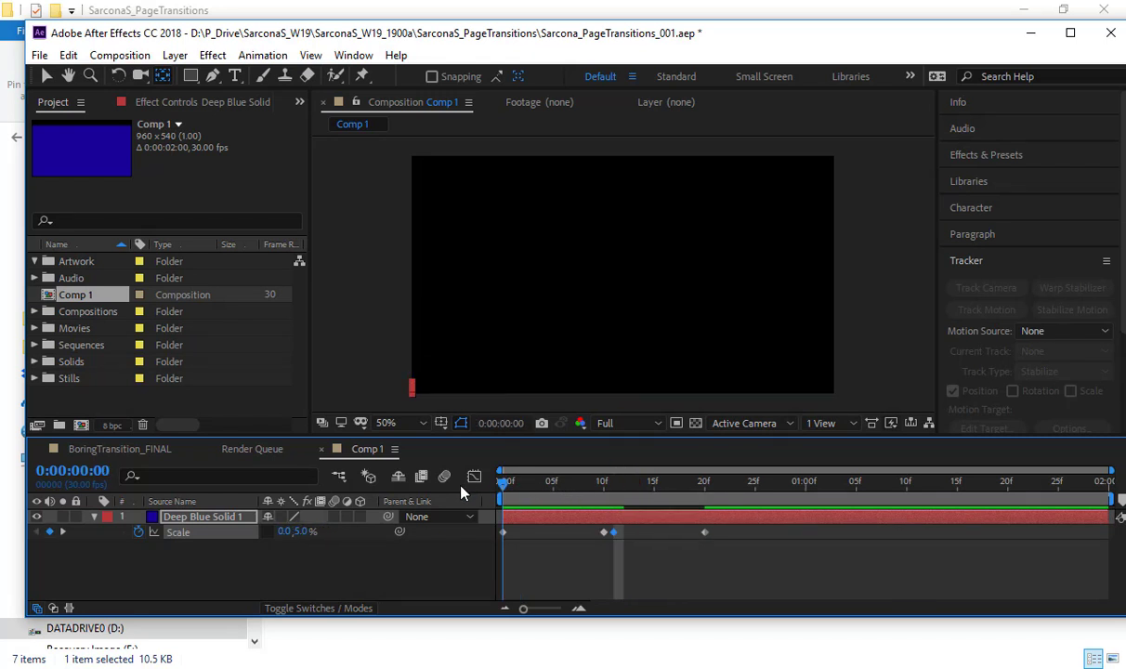
pyautogui.press('space')
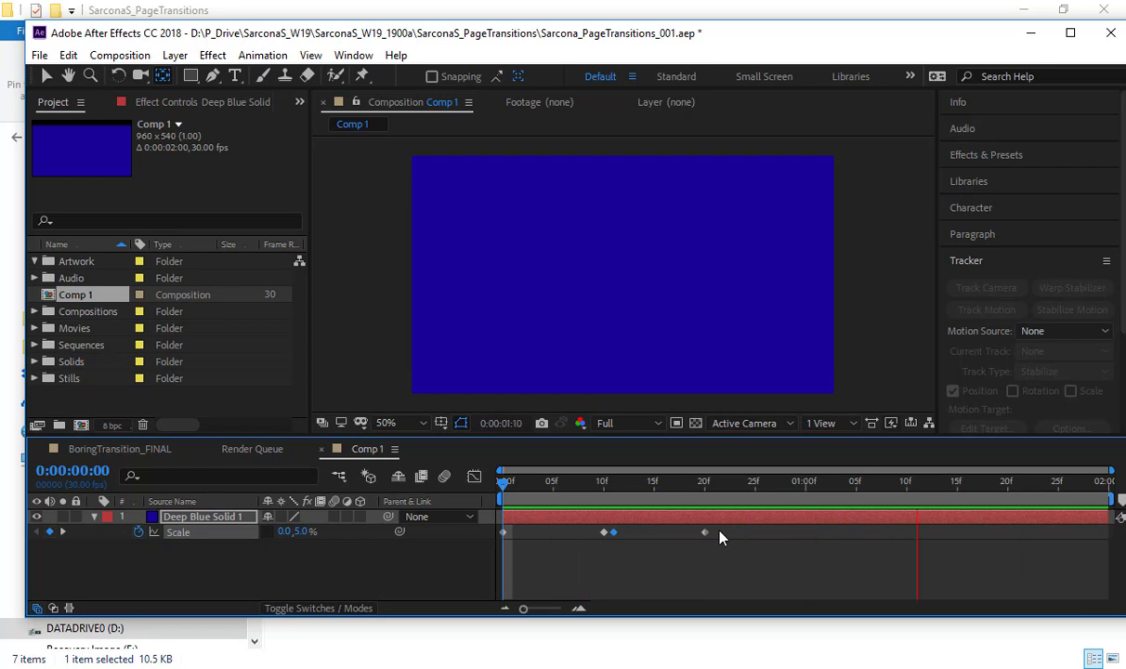
pyautogui.press('space')
# Apply Easy Ease to all of the solid's Scale keyframes.
pyautogui.moveTo(718, 526); pyautogui.dragTo(470, 553)
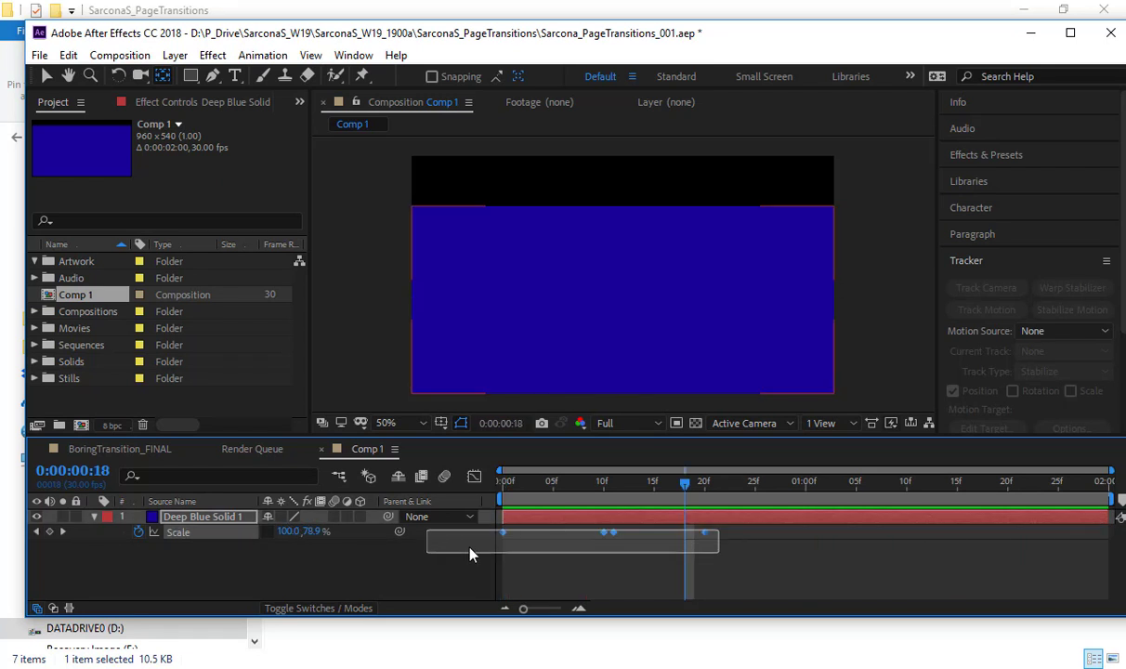
pyautogui.rightClick(500, 530)
pyautogui.moveTo(595, 515)
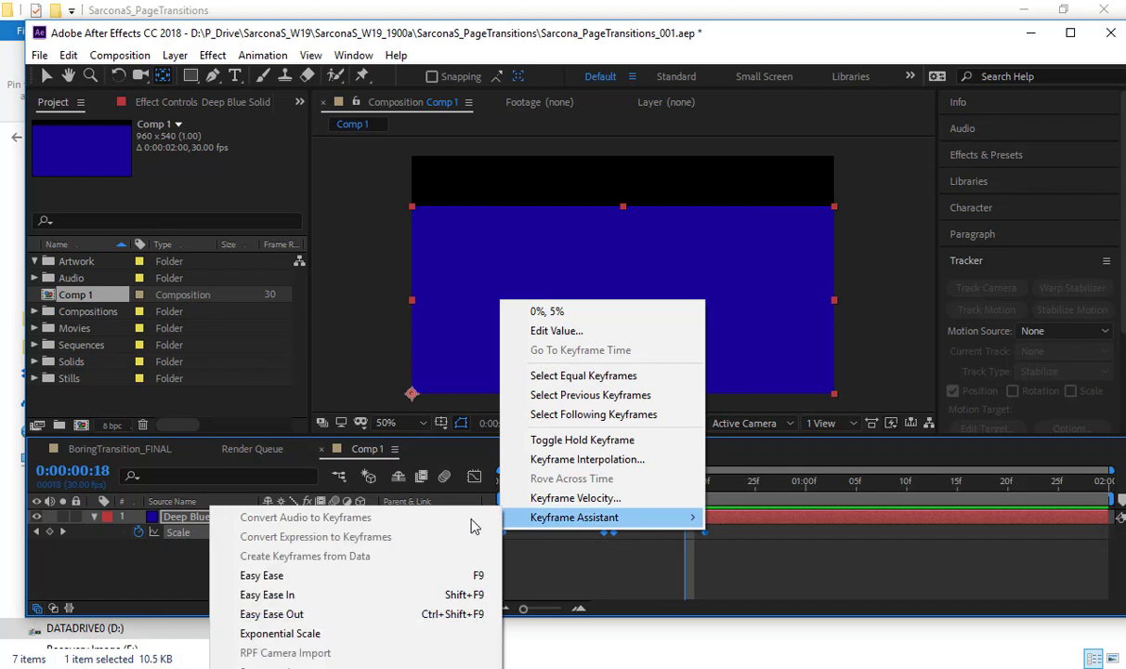
pyautogui.click(423, 575)
# Show the Scale speed graph in the graph editor and enlarge the timeline area for editing it.
pyautogui.click(474, 475)
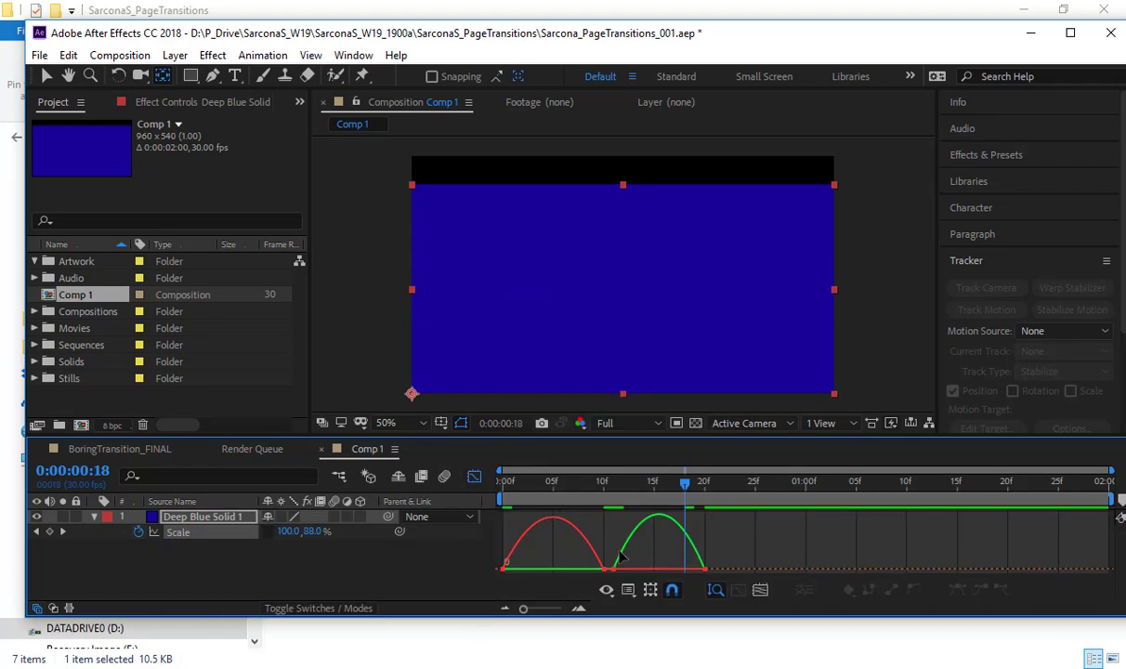
pyautogui.rightClick(554, 540)
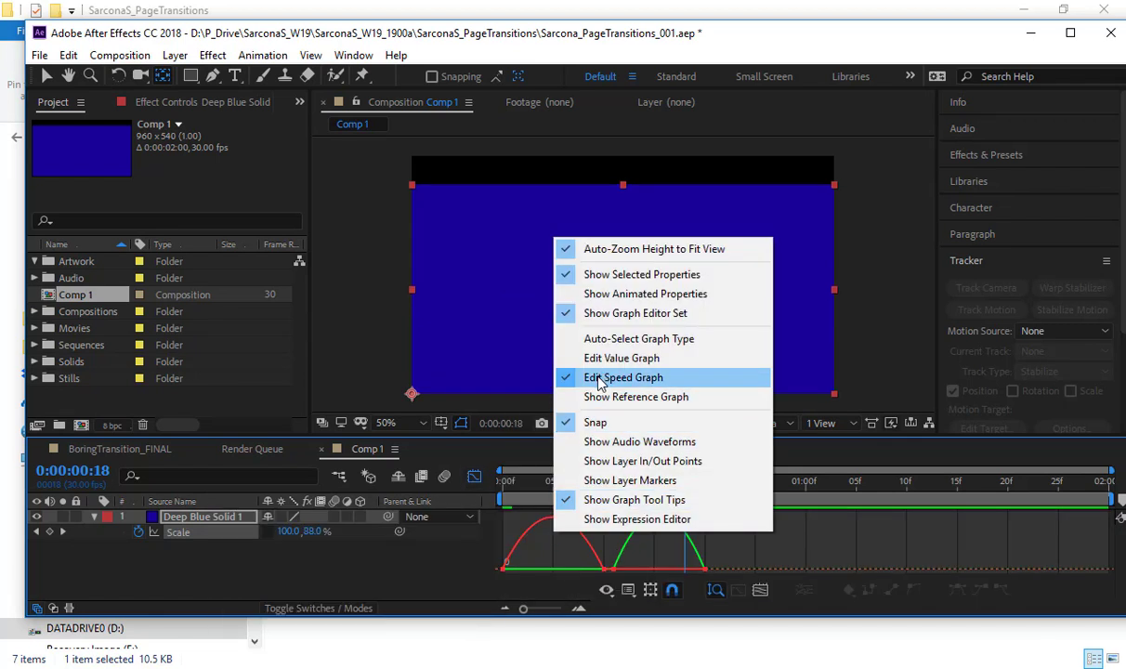
pyautogui.click(598, 376)
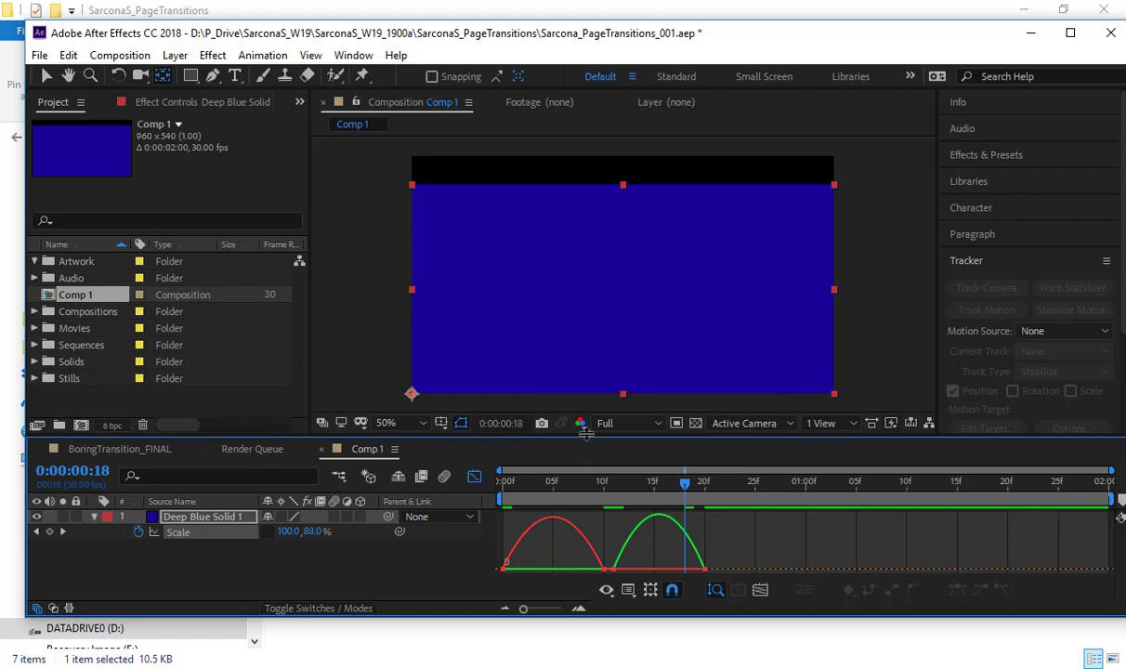
pyautogui.moveTo(586, 435); pyautogui.dragTo(583, 293)
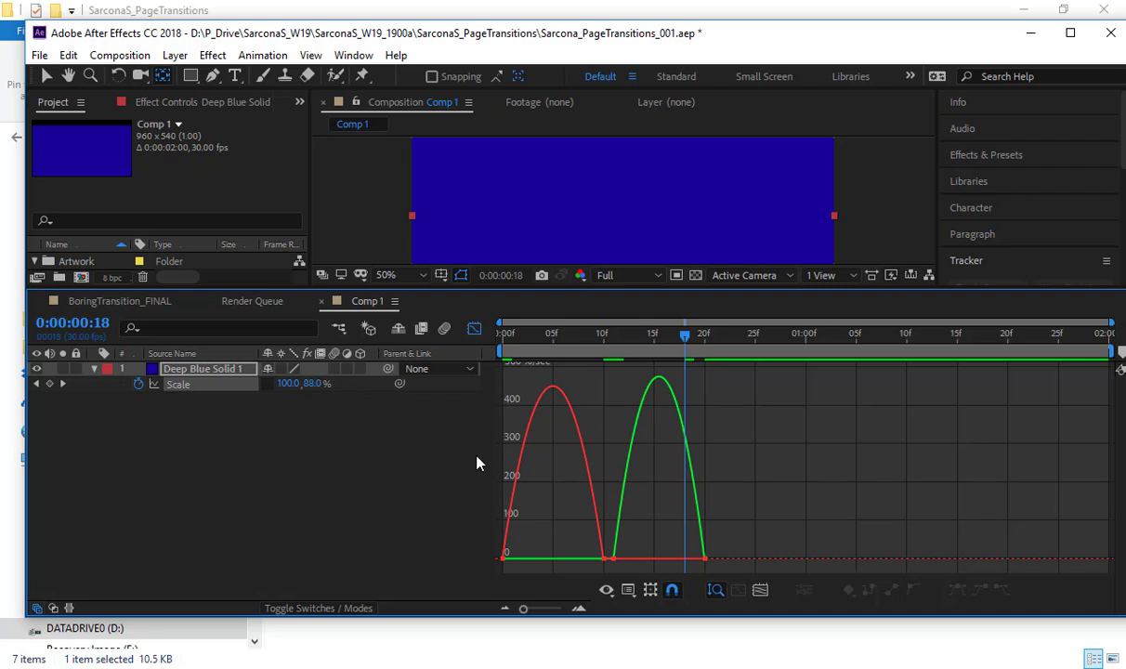
# Try to separate the dimensions of the solid's Scale property.
pyautogui.rightClick(212, 388)
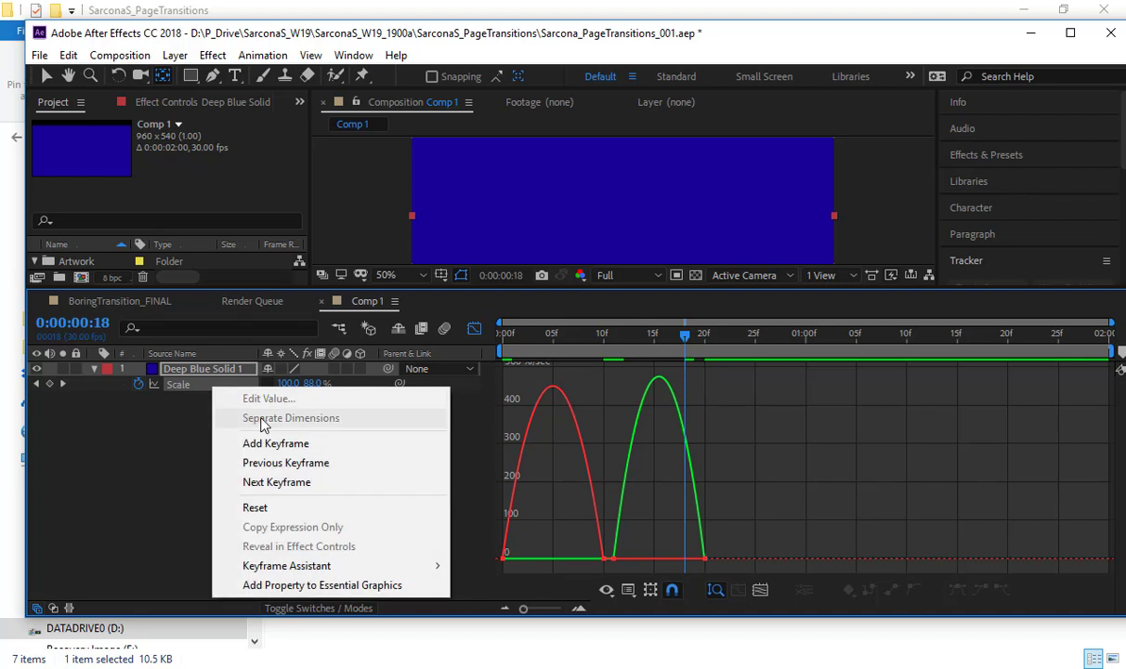
pyautogui.click(163, 408)
pyautogui.rightClick(185, 394)
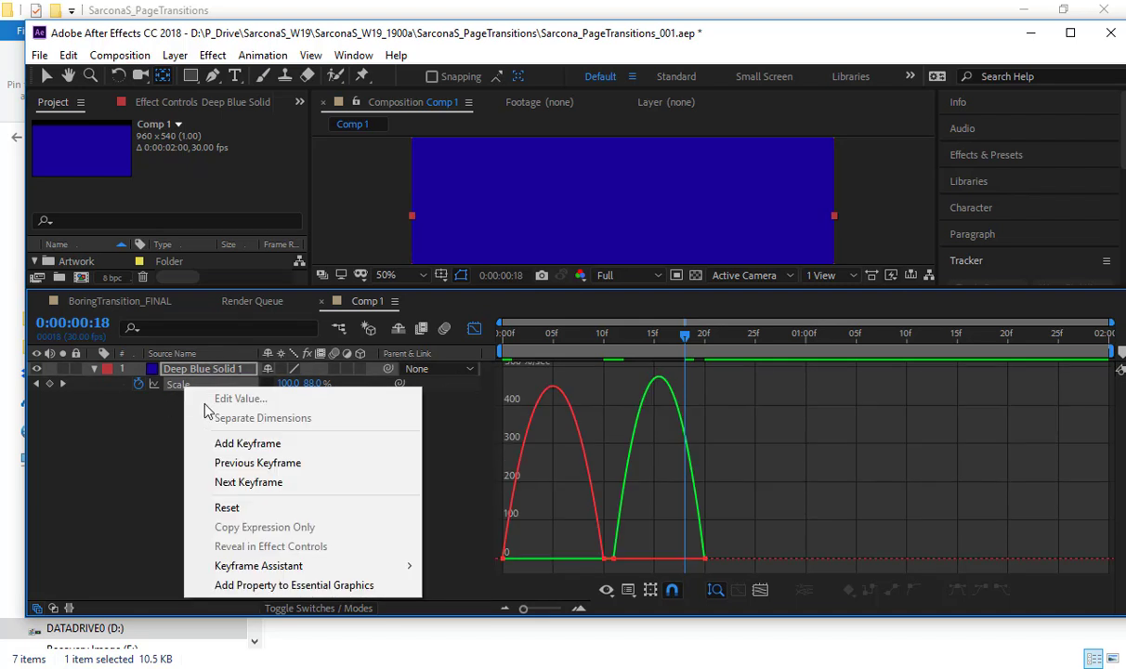
pyautogui.click(140, 399)
pyautogui.click(474, 329)
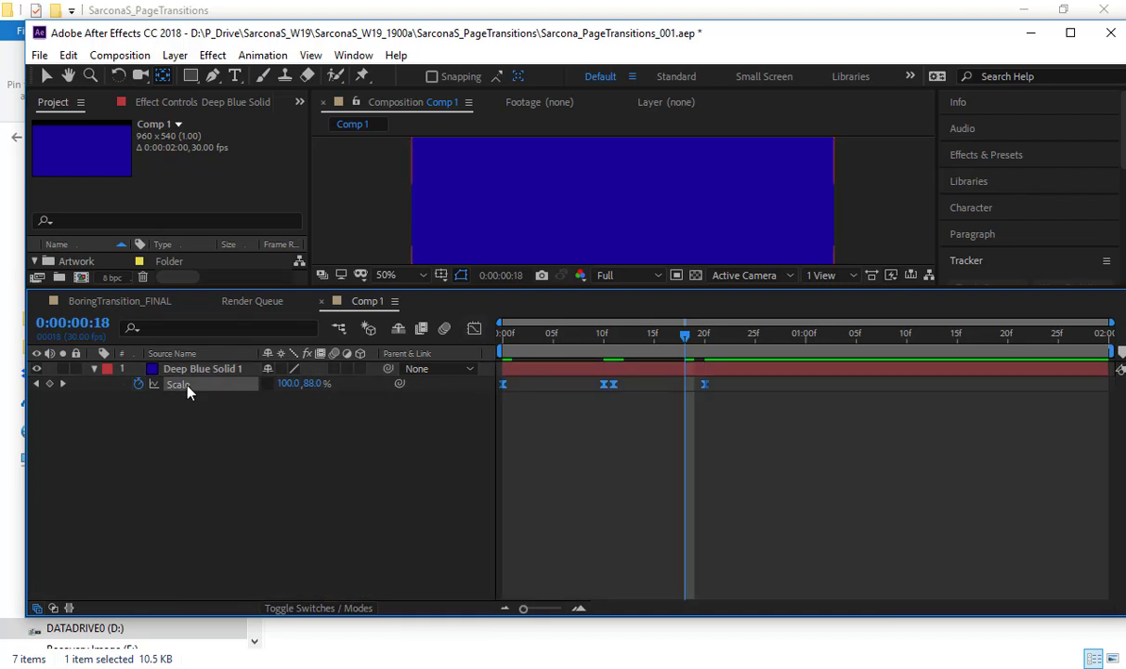
pyautogui.rightClick(188, 385)
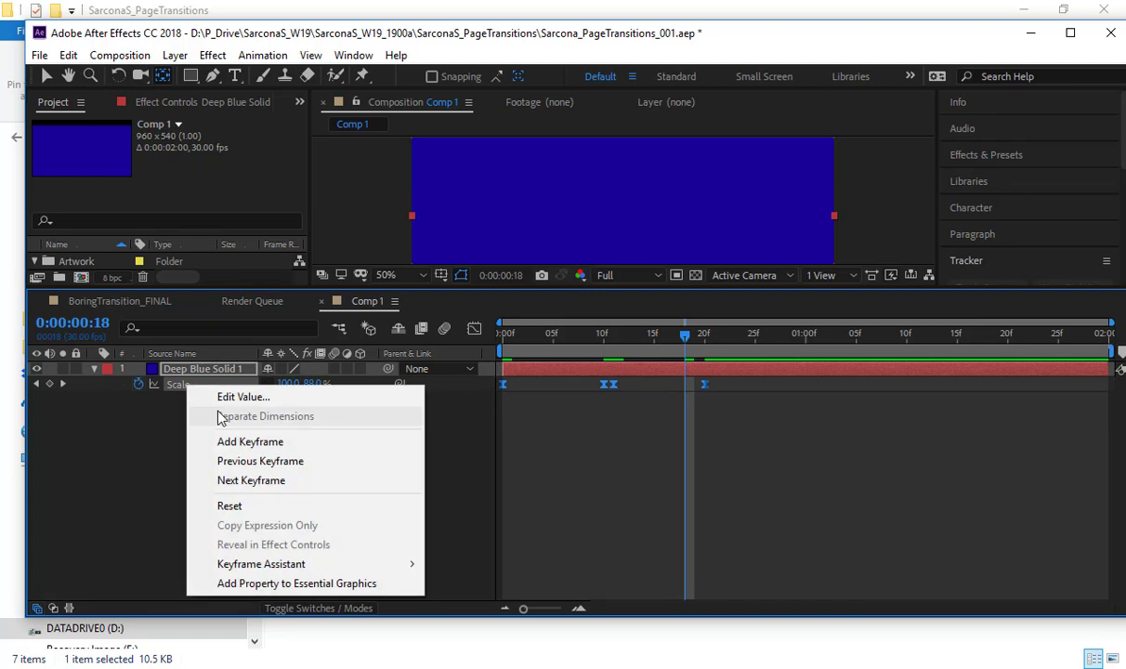
pyautogui.click(175, 435)
pyautogui.click(473, 330)
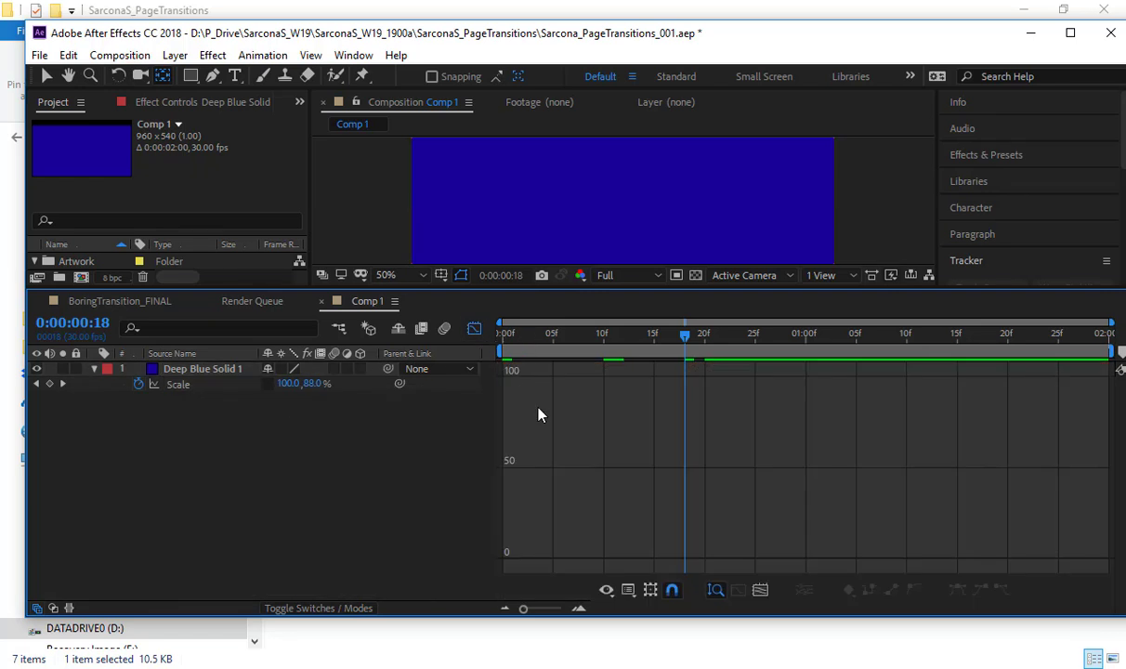
pyautogui.click(221, 383)
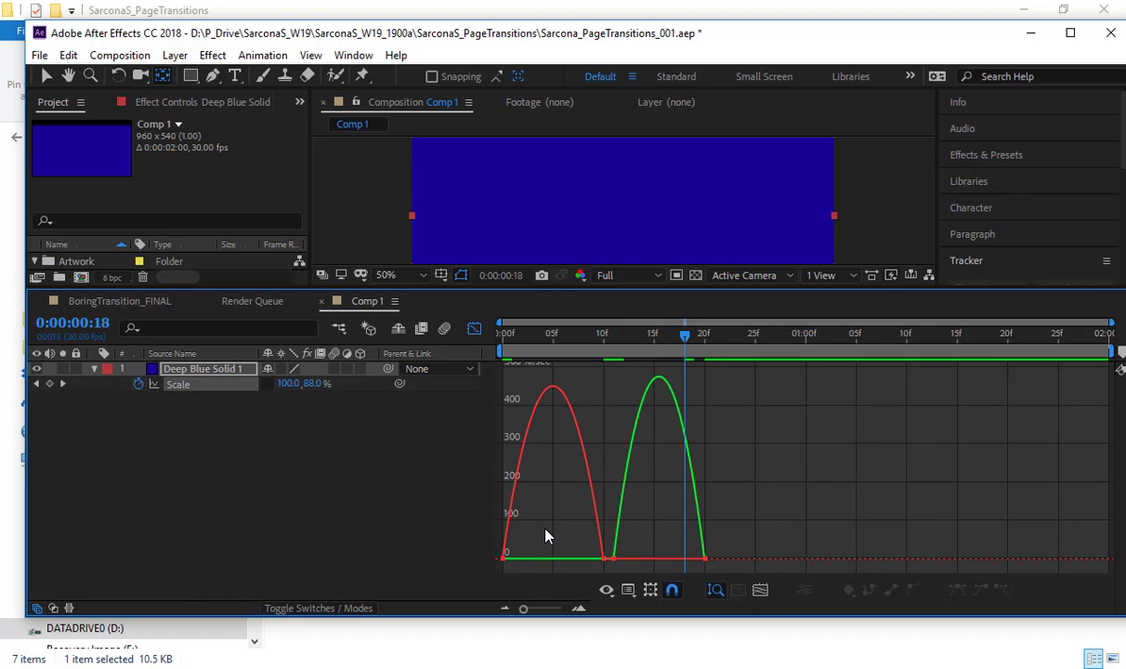
# Shape the Scale speed curves so the horizontal growth peaks right at its start and the vertical growth peaks just before frame 20.
pyautogui.moveTo(546, 536); pyautogui.dragTo(493, 575)
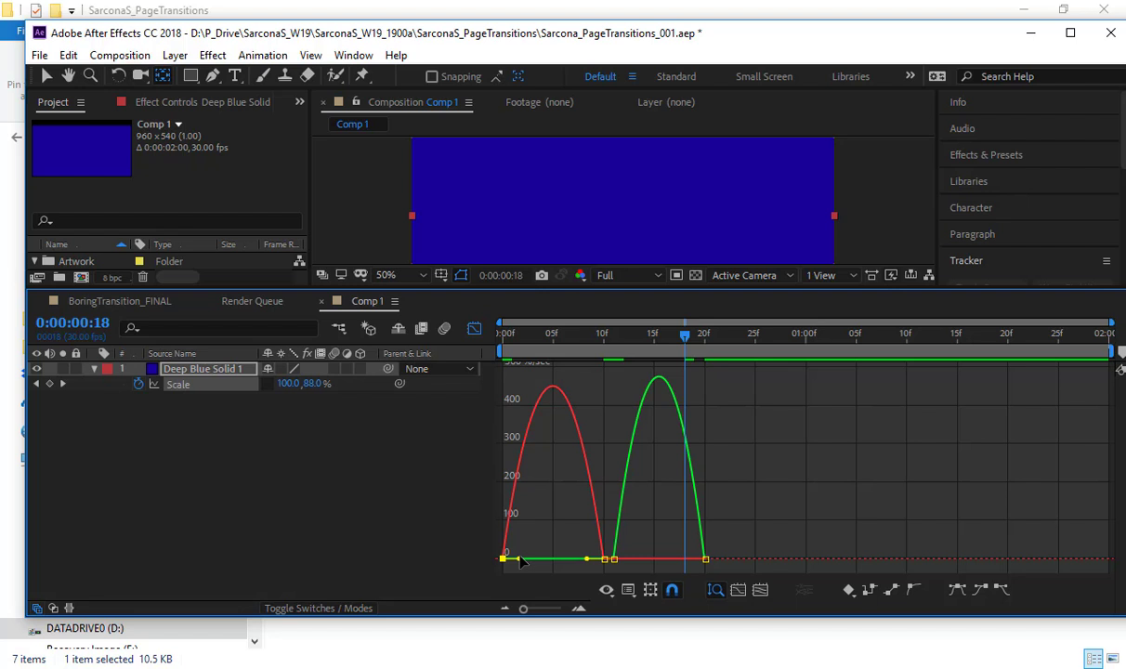
pyautogui.moveTo(510, 559); pyautogui.dragTo(505, 558)
pyautogui.moveTo(587, 558); pyautogui.dragTo(506, 558)
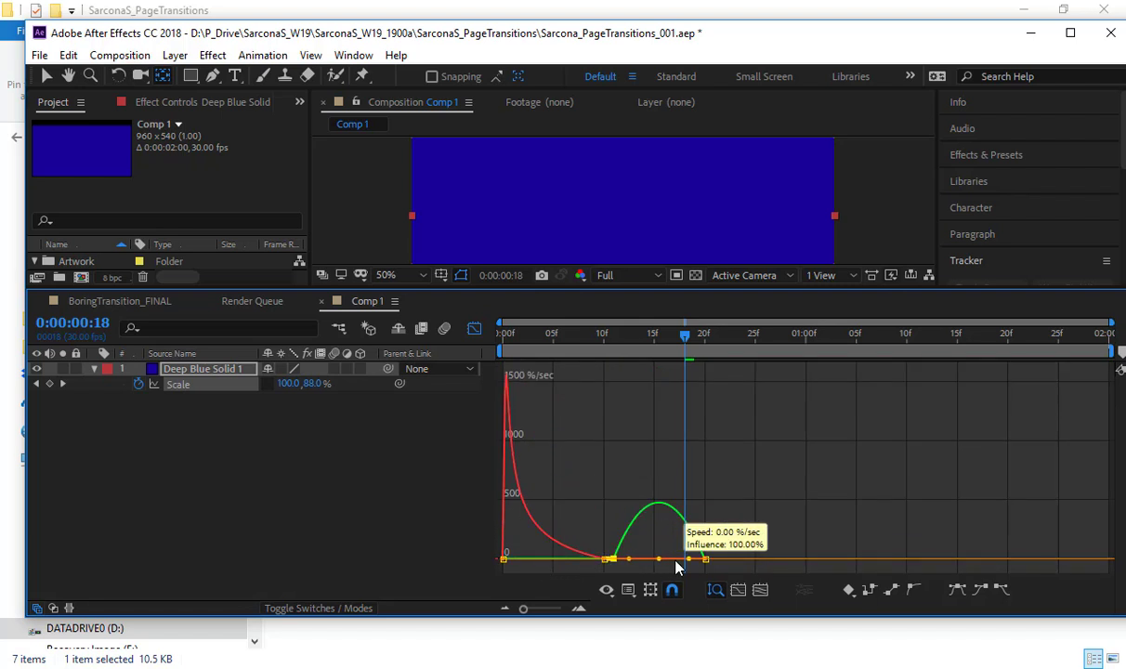
pyautogui.moveTo(628, 558); pyautogui.dragTo(508, 409)
pyautogui.click(702, 559)
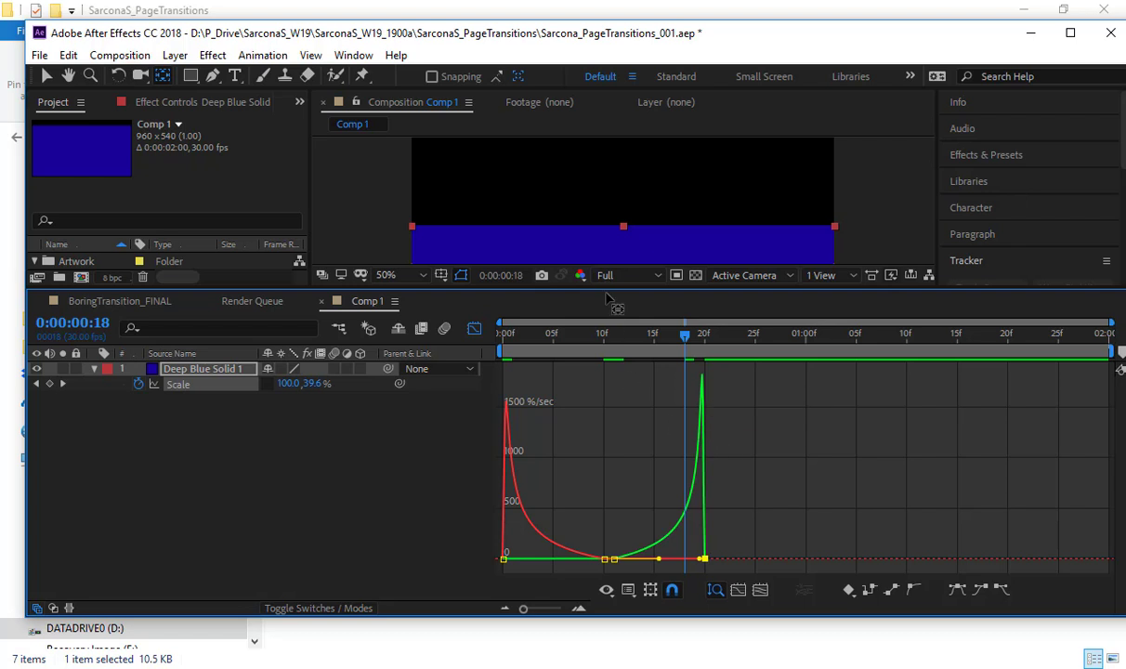
# Restore a larger composition view and preview the eased transition from the first frame.
pyautogui.moveTo(574, 287); pyautogui.dragTo(585, 417)
pyautogui.press('Home')
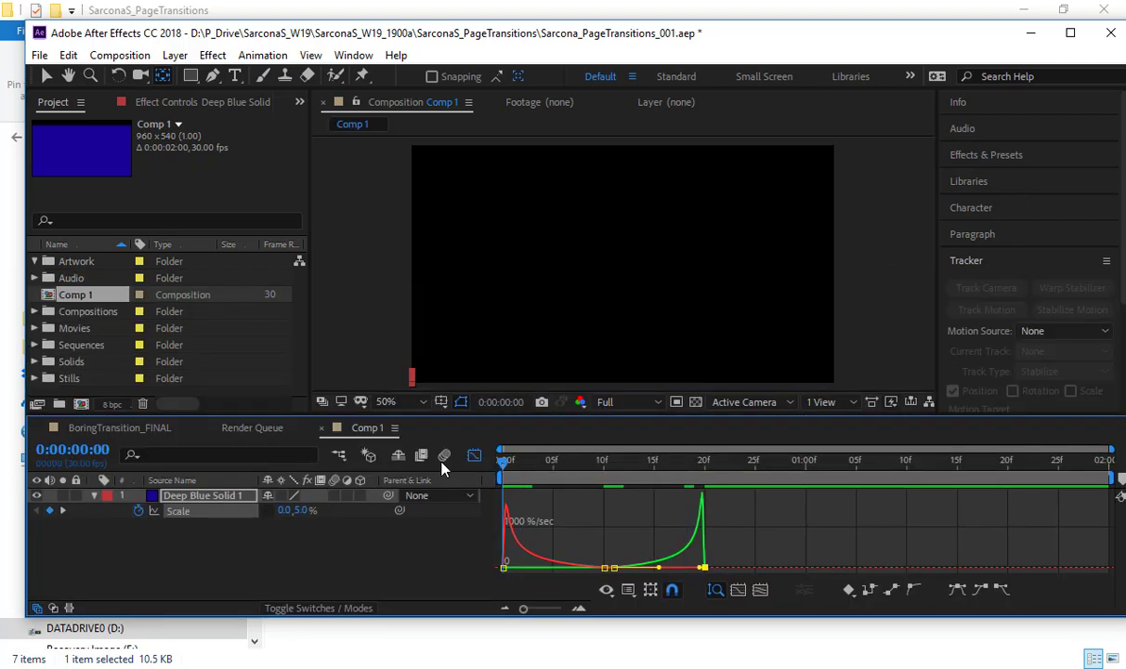
pyautogui.press('space')
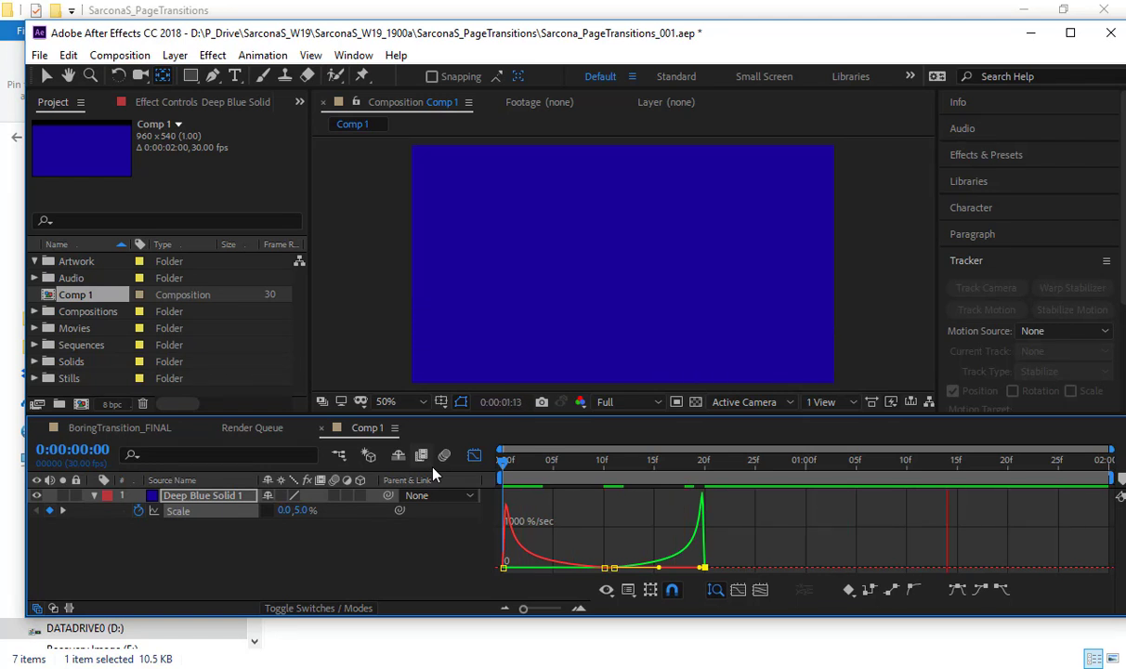
# Close the graph editor and preview the transition from the first frame in the normal layer timeline.
pyautogui.press('space')
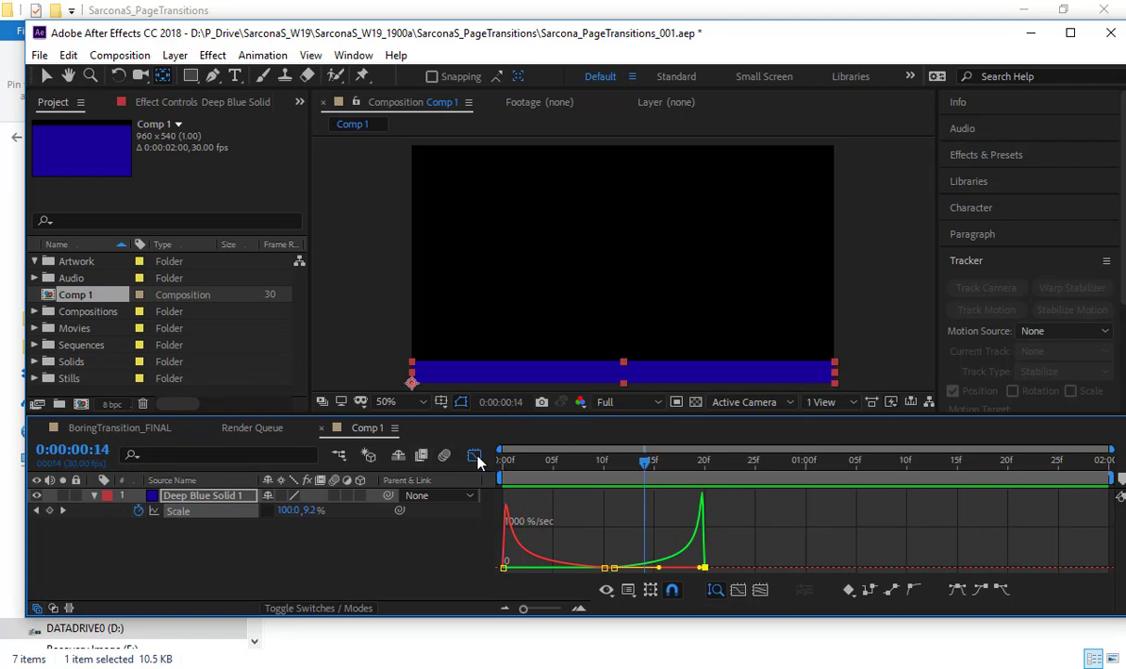
pyautogui.click(475, 455)
pyautogui.click(504, 473)
pyautogui.press('space')
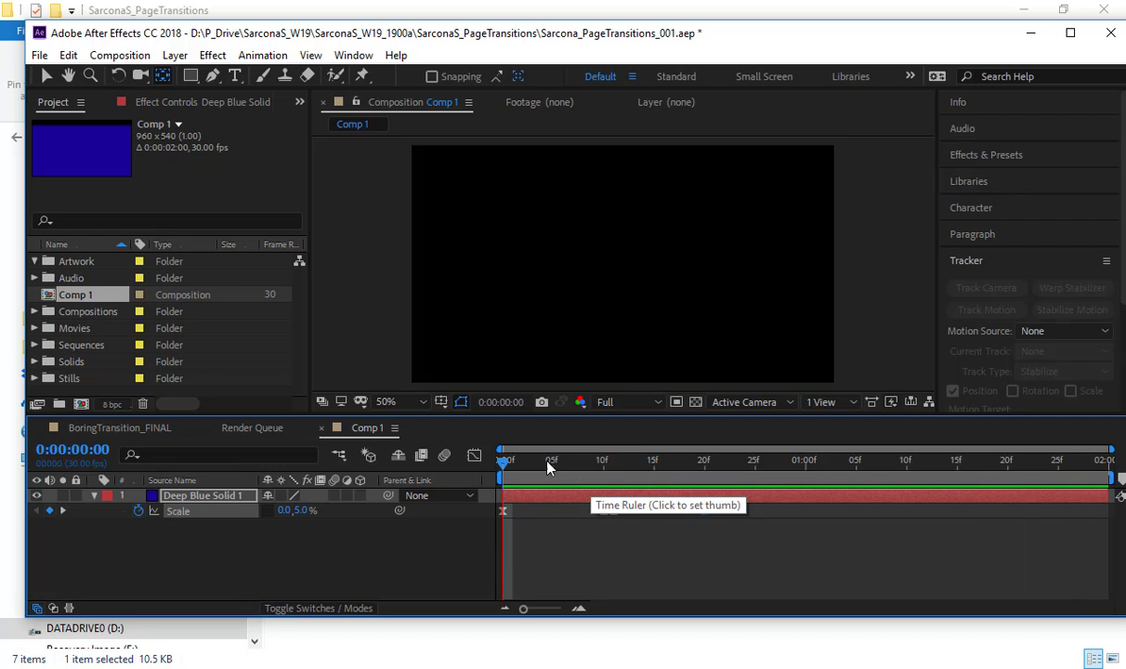
pyautogui.press('space')
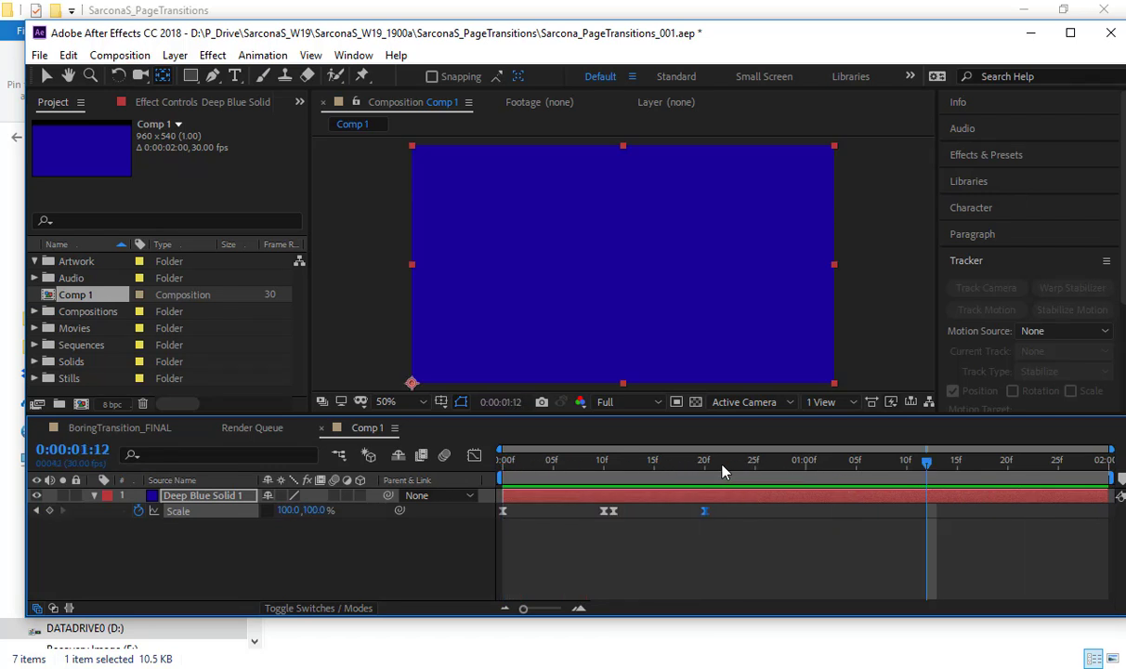
# Reveal the solid's Position and Rotation alongside Scale and start keyframing both at frame 25.
pyautogui.moveTo(687, 472); pyautogui.dragTo(804, 477)
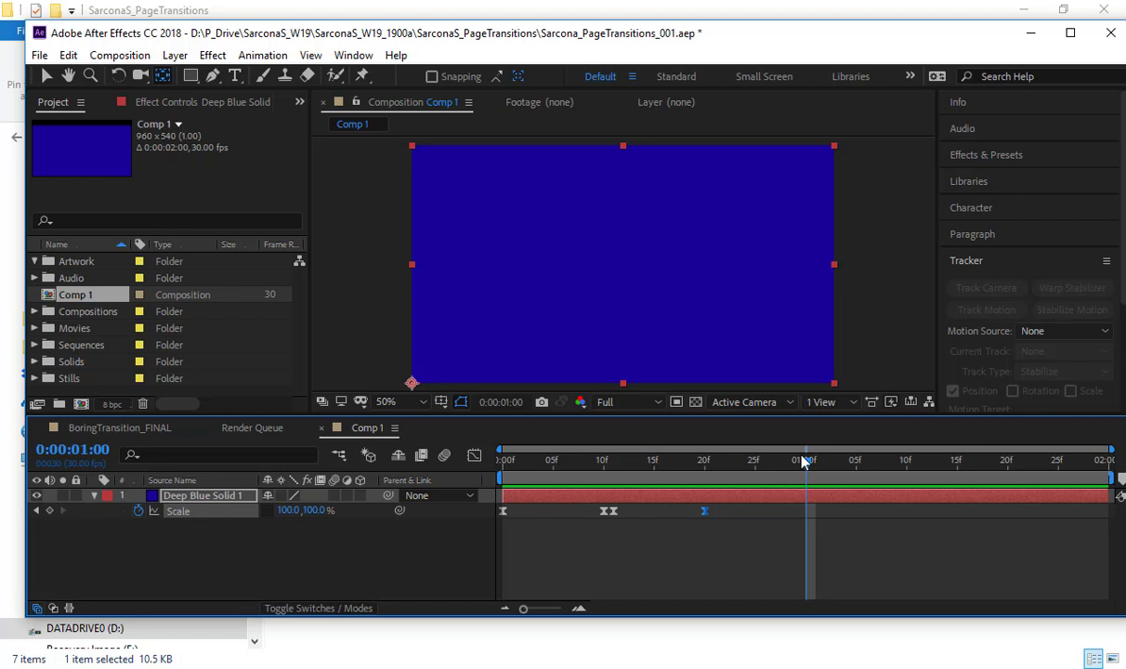
pyautogui.click(196, 497)
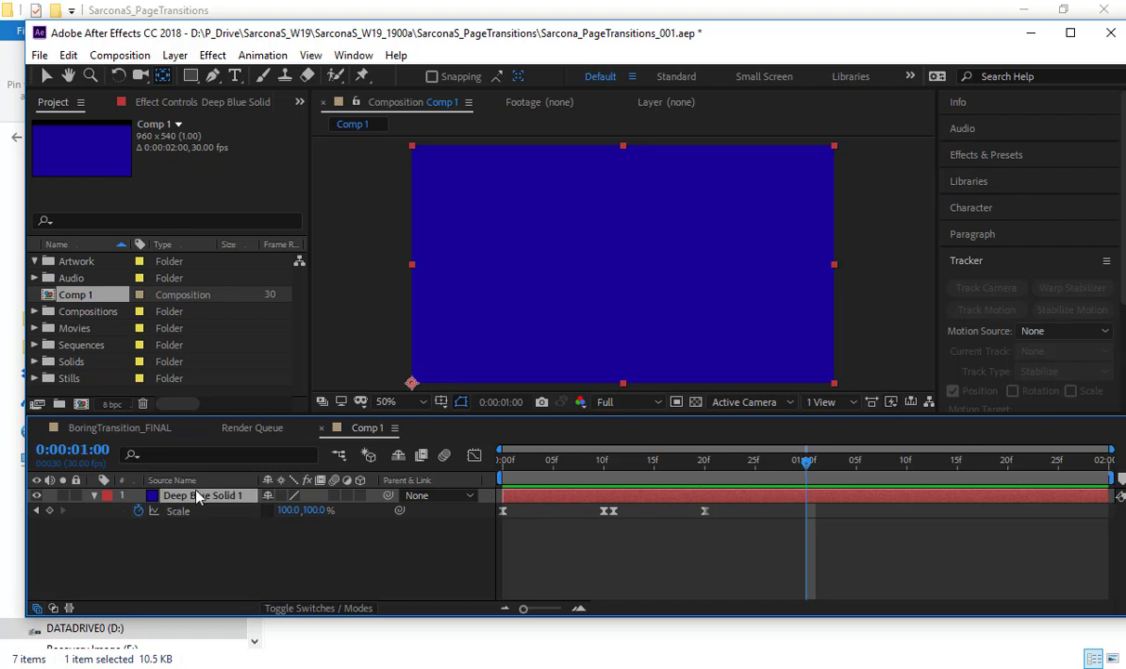
pyautogui.hotkey('shift', 'p')
pyautogui.hotkey('shift', 'r')
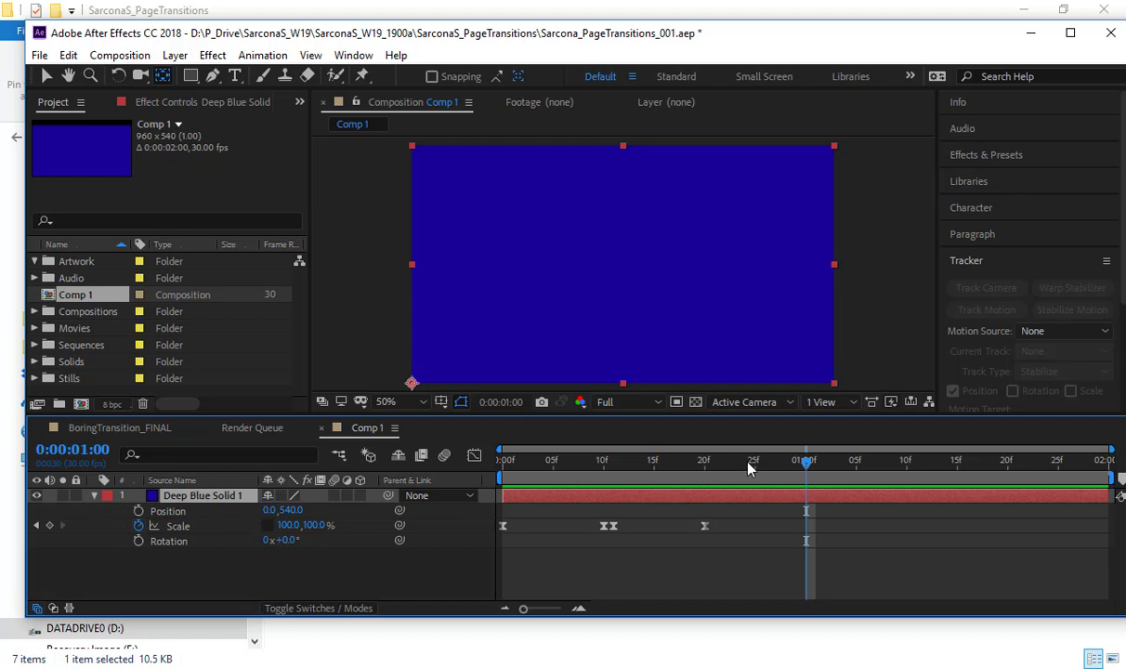
pyautogui.moveTo(749, 469)
pyautogui.mouseDown()
pyautogui.moveTo(684, 469)
pyautogui.moveTo(759, 481)
pyautogui.mouseUp()
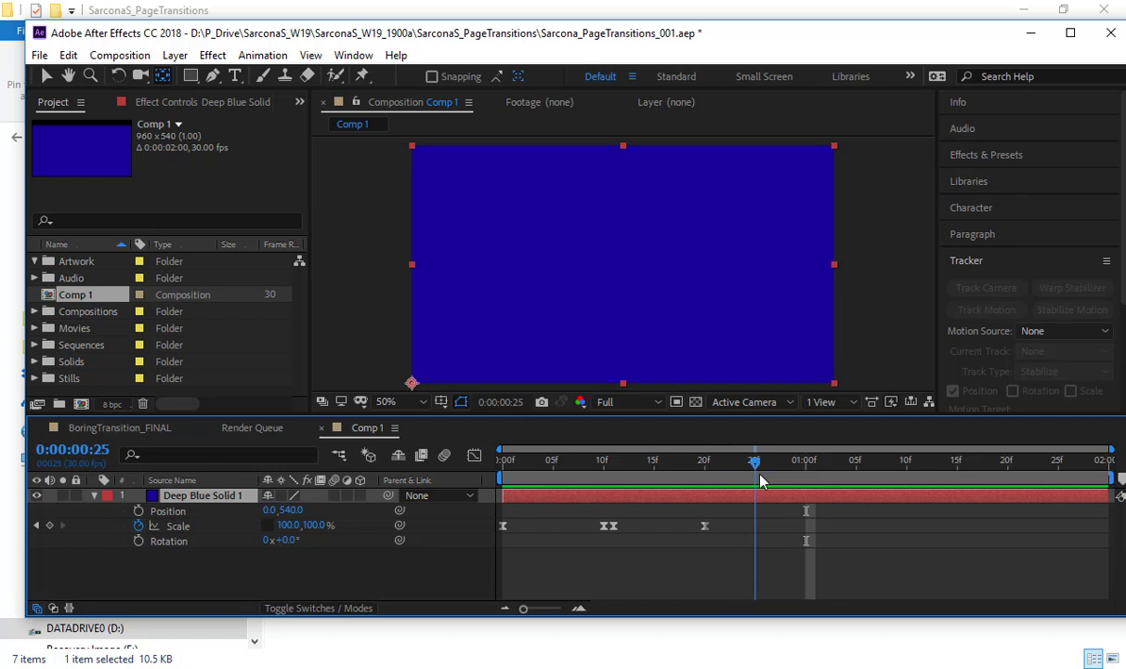
pyautogui.click(138, 511)
pyautogui.click(138, 541)
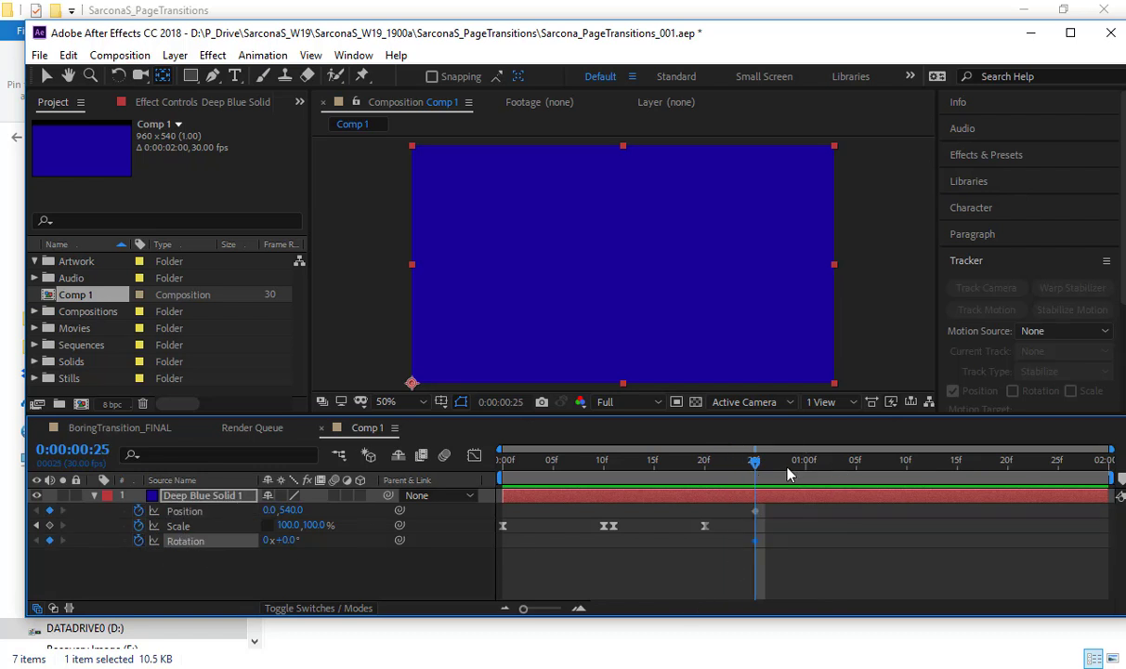
# At 0:00:01:10, move the solid below the frame to about 78, 1422 and rotate it to -17°.
pyautogui.moveTo(809, 470); pyautogui.dragTo(905, 472)
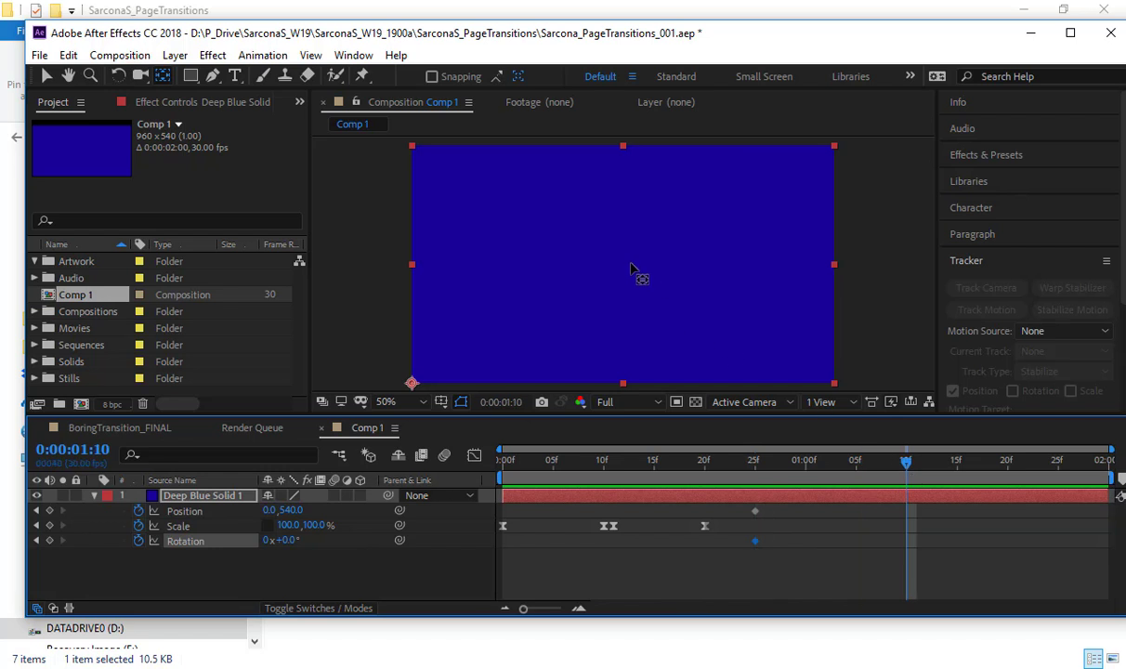
pyautogui.moveTo(630, 269); pyautogui.dragTo(641, 506)
pyautogui.press('space')
pyautogui.moveTo(607, 300); pyautogui.dragTo(597, 193)
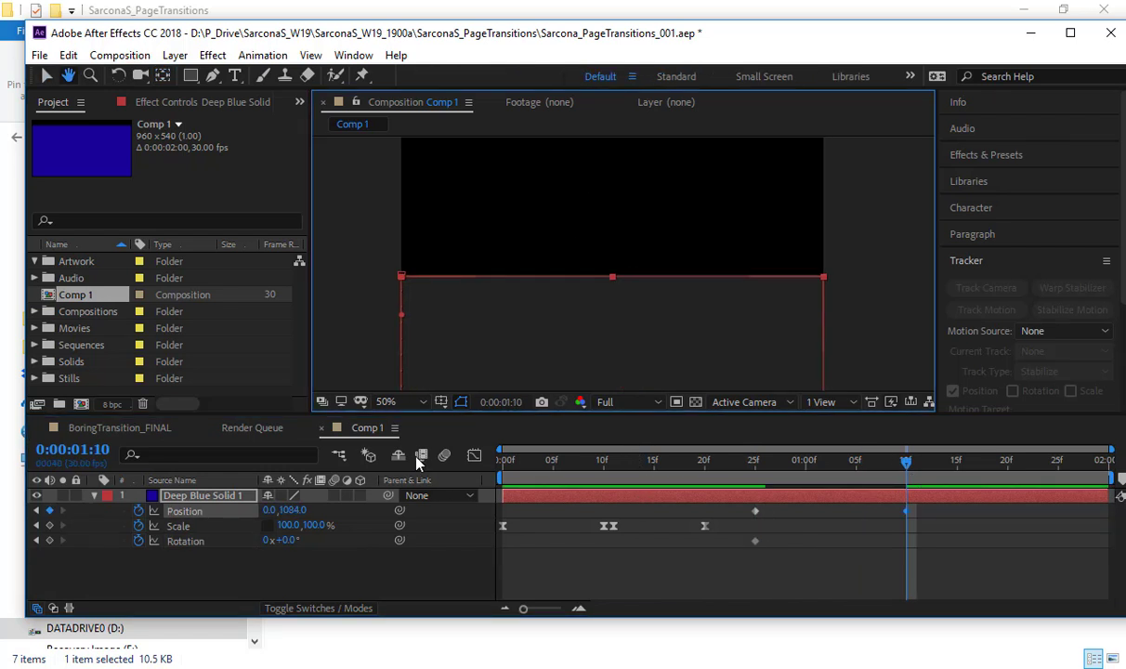
pyautogui.moveTo(284, 540); pyautogui.dragTo(269, 539)
pyautogui.moveTo(671, 300); pyautogui.dragTo(704, 450)
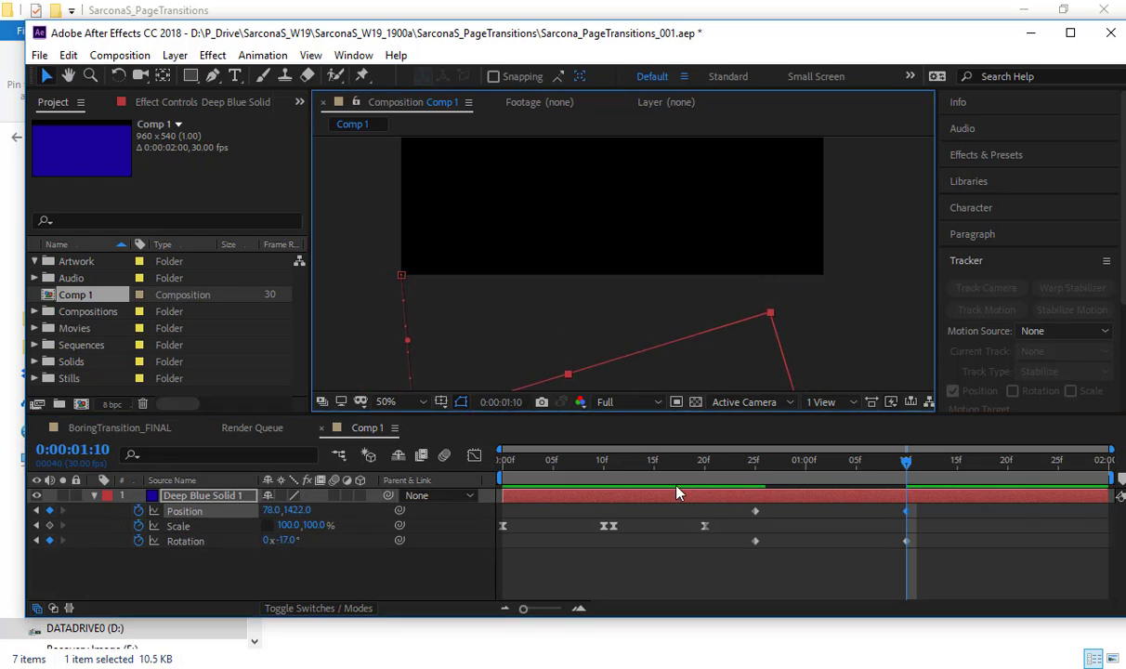
pyautogui.scroll(-3, 710, 290)
pyautogui.scroll(3, 709, 292)
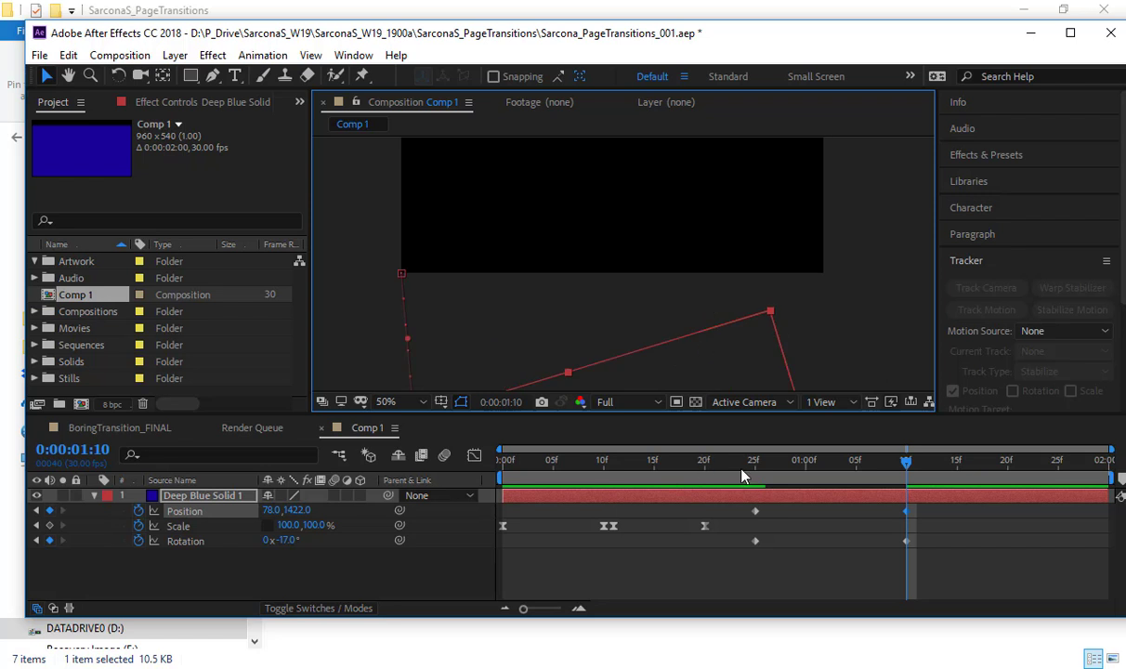
# Apply Easy Ease to all the solid's Position and Rotation keyframes at frame 25 and 0:00:01:10.
pyautogui.moveTo(745, 463); pyautogui.dragTo(502, 469)
pyautogui.click(669, 316)
pyautogui.press('space')
pyautogui.moveTo(670, 314); pyautogui.dragTo(678, 397)
pyautogui.moveTo(655, 501); pyautogui.dragTo(914, 558)
pyautogui.rightClick(906, 541)
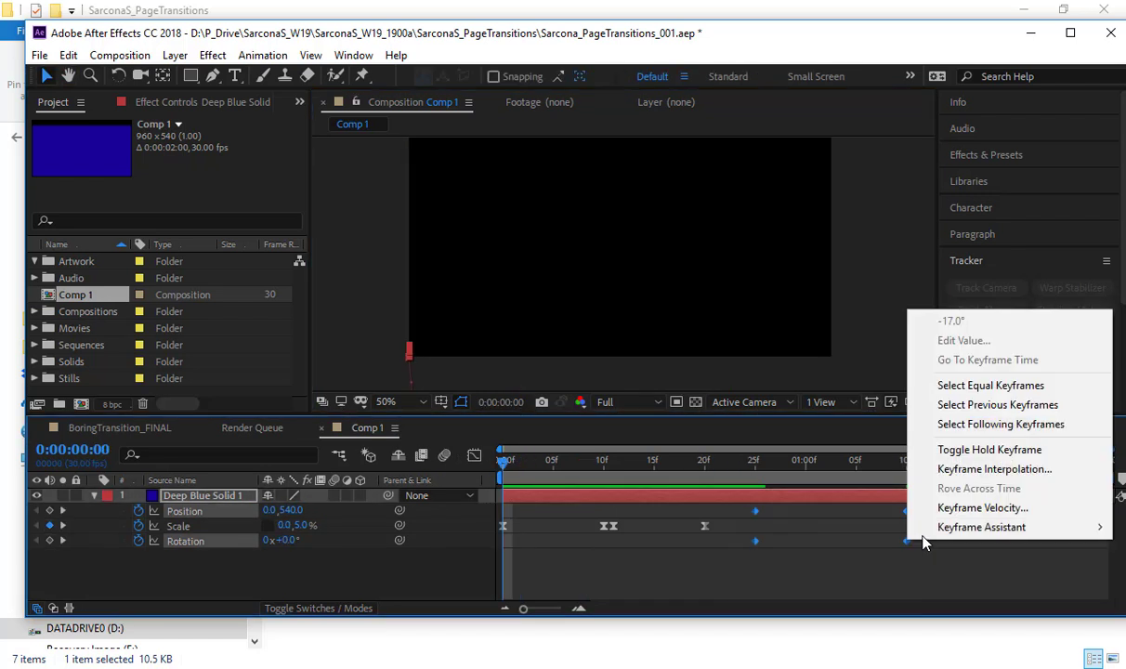
pyautogui.moveTo(984, 527)
pyautogui.click(827, 430)
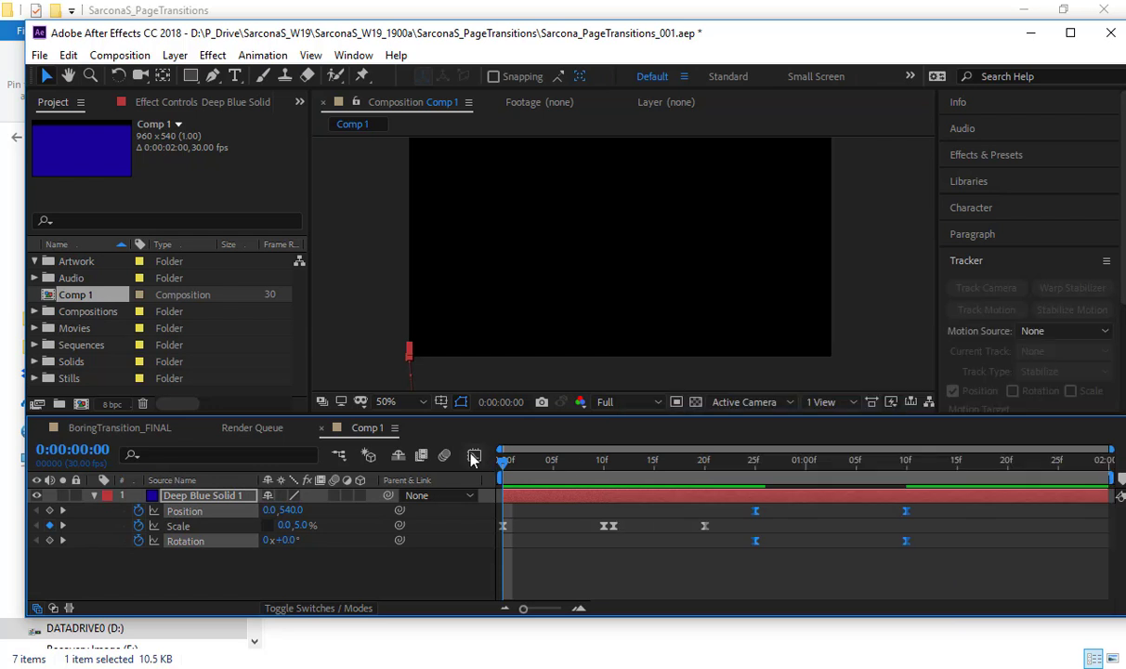
# Shape the speed curve in the graph editor so the Position movement starts slowly and peaks around 0:00:01:07.
pyautogui.click(473, 454)
pyautogui.moveTo(800, 548); pyautogui.dragTo(830, 565)
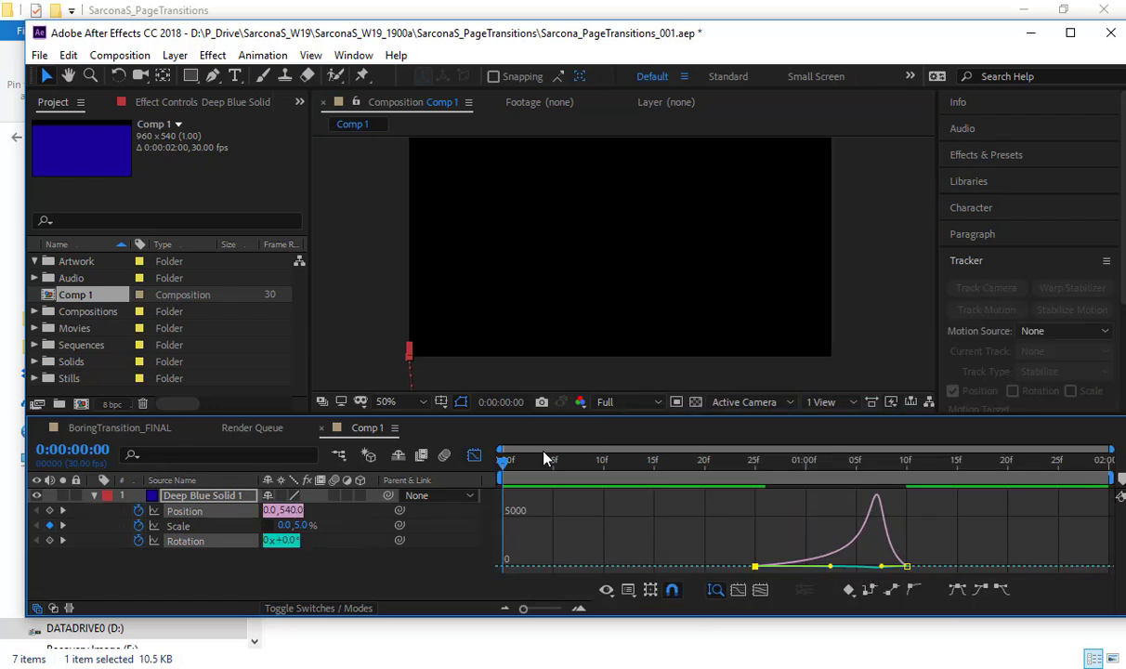
pyautogui.click(474, 455)
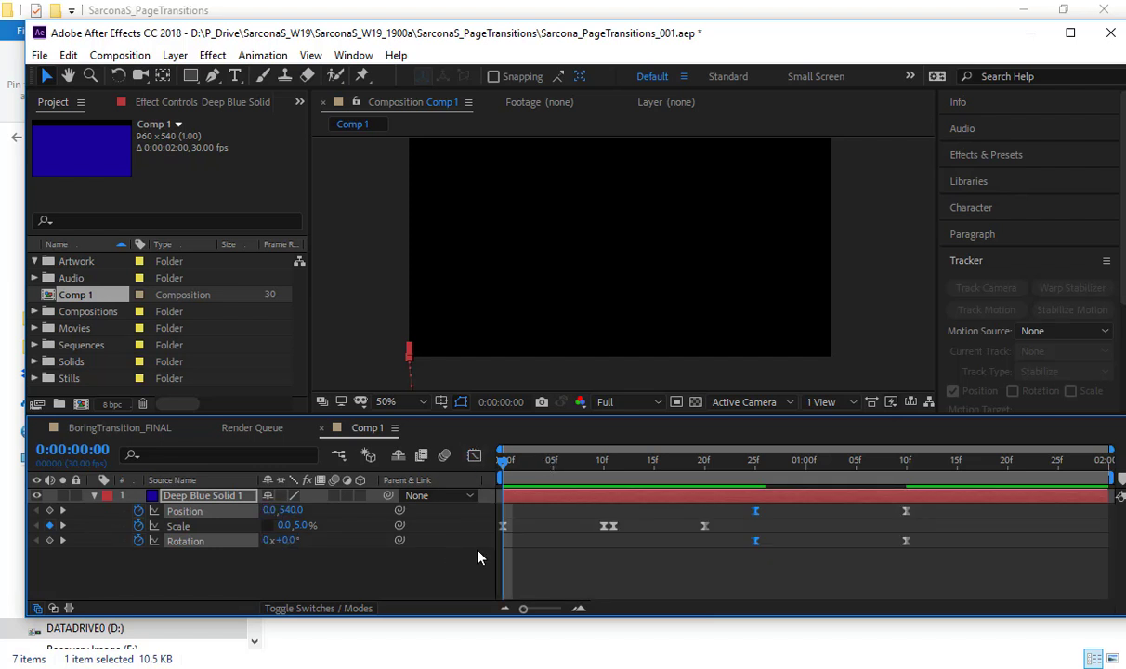
# Preview the whole transition, including the solid's rotating fall out of the frame.
pyautogui.scroll(-1, 542, 353)
pyautogui.press('space')
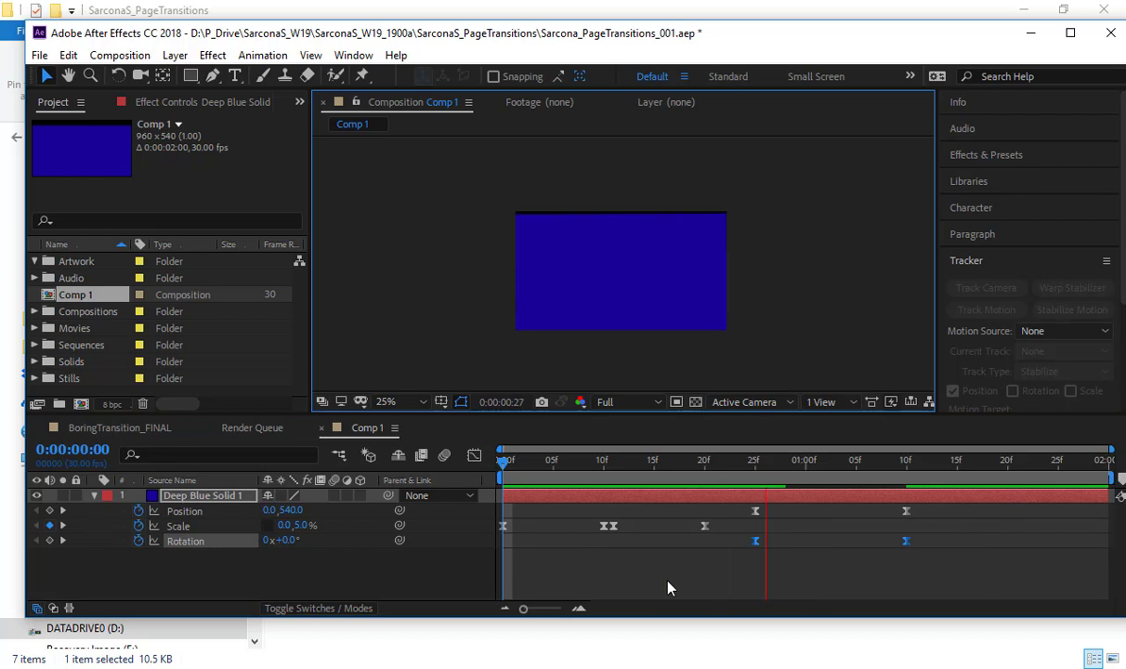
pyautogui.scroll(1, 635, 314)
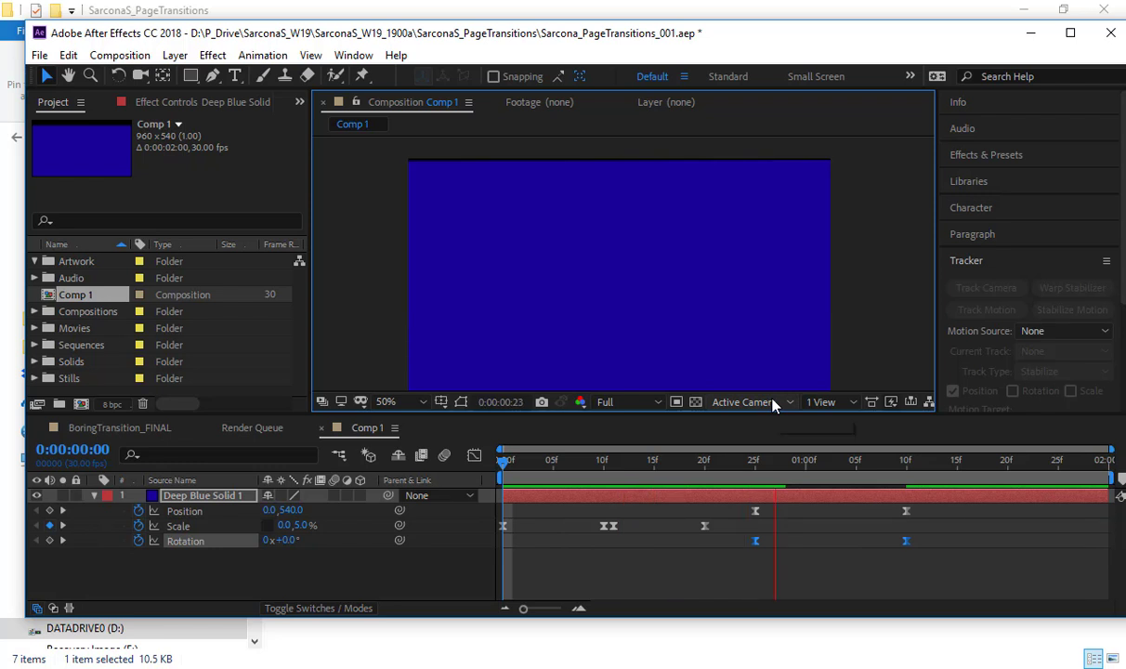
pyautogui.press('space')
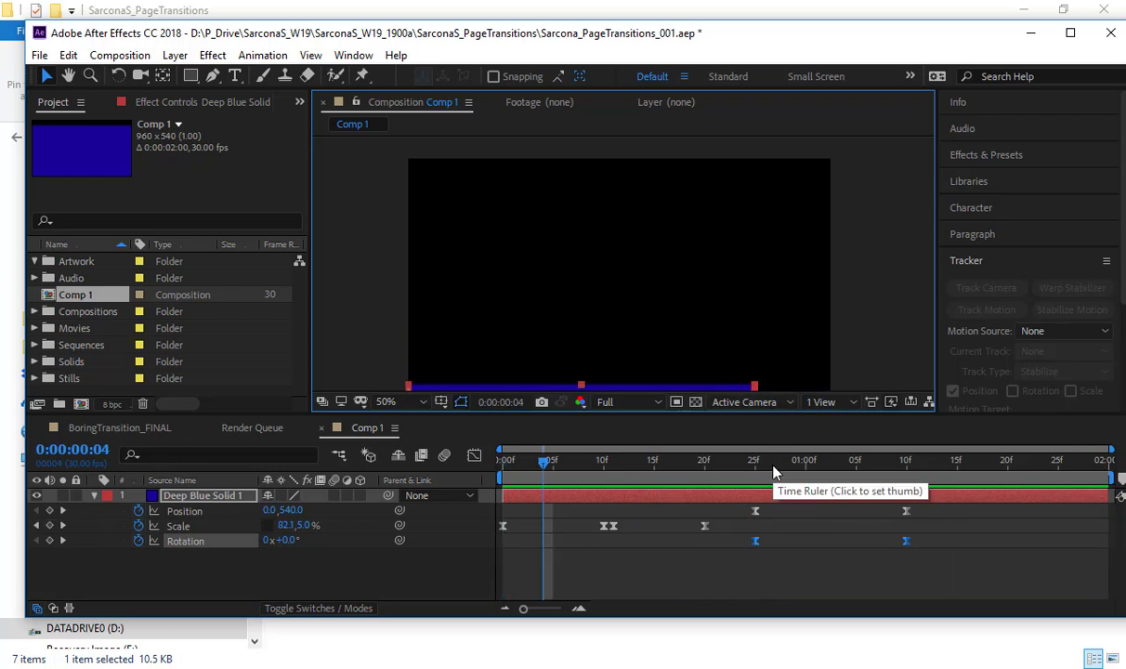
# At frame 27, raise the solid slightly to position 0.5, 531.7 and set its rotation to 1.9°.
pyautogui.click(756, 462)
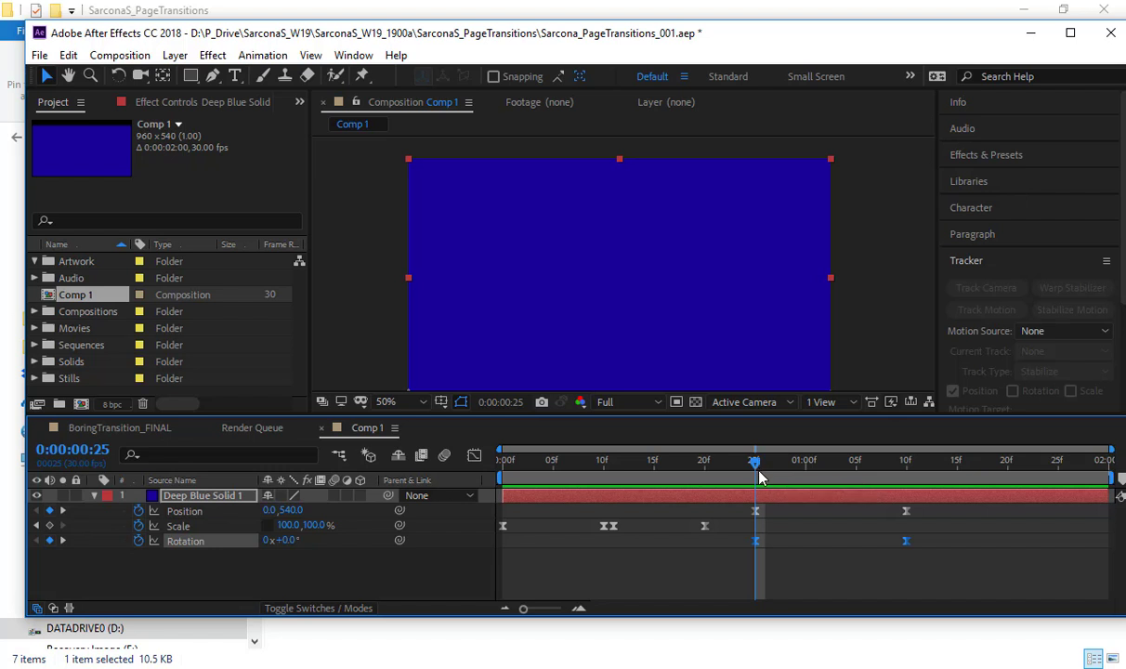
pyautogui.moveTo(758, 462)
pyautogui.mouseDown()
pyautogui.moveTo(805, 470)
pyautogui.moveTo(757, 473)
pyautogui.mouseUp()
pyautogui.moveTo(755, 461); pyautogui.dragTo(776, 468)
pyautogui.moveTo(694, 325); pyautogui.dragTo(695, 320)
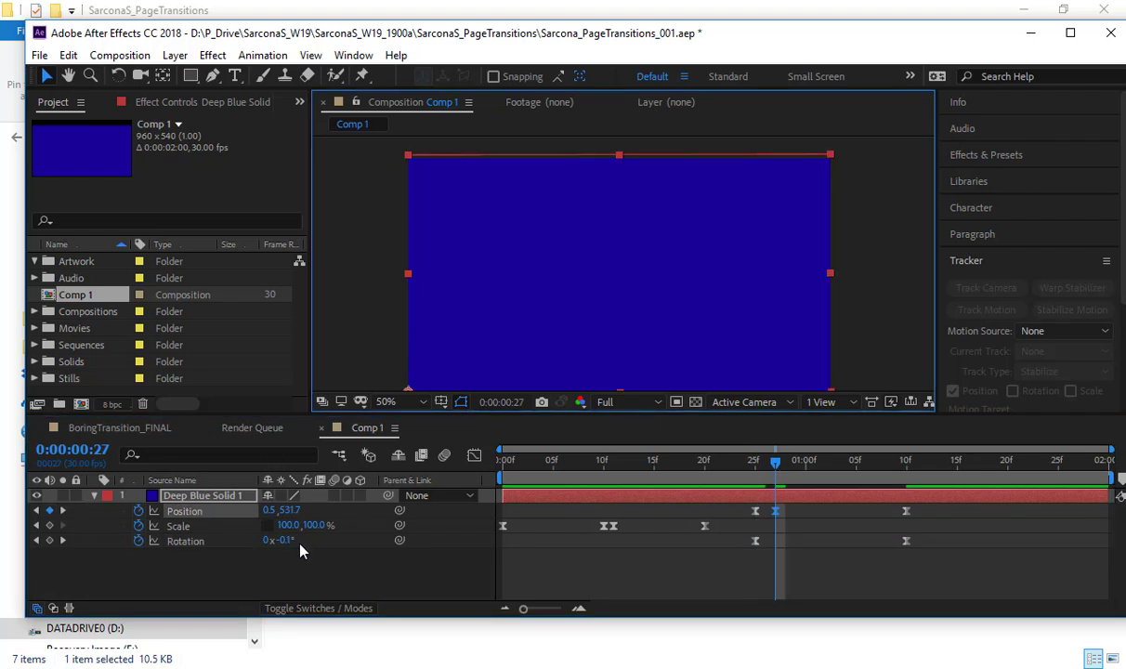
pyautogui.moveTo(288, 540)
pyautogui.mouseDown()
pyautogui.moveTo(277, 540)
pyautogui.moveTo(297, 541)
pyautogui.mouseUp()
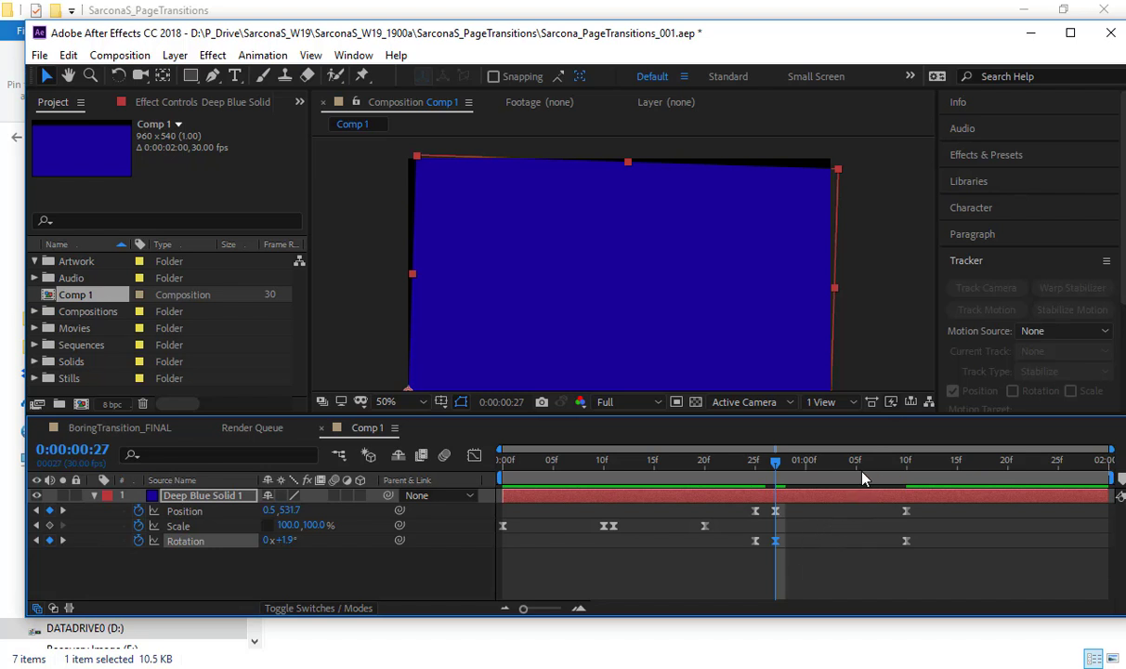
# Enlarge the composition view and review the fall-away motion between frame 27 and 0:00:01:10, returning to the first frame.
pyautogui.click(906, 464)
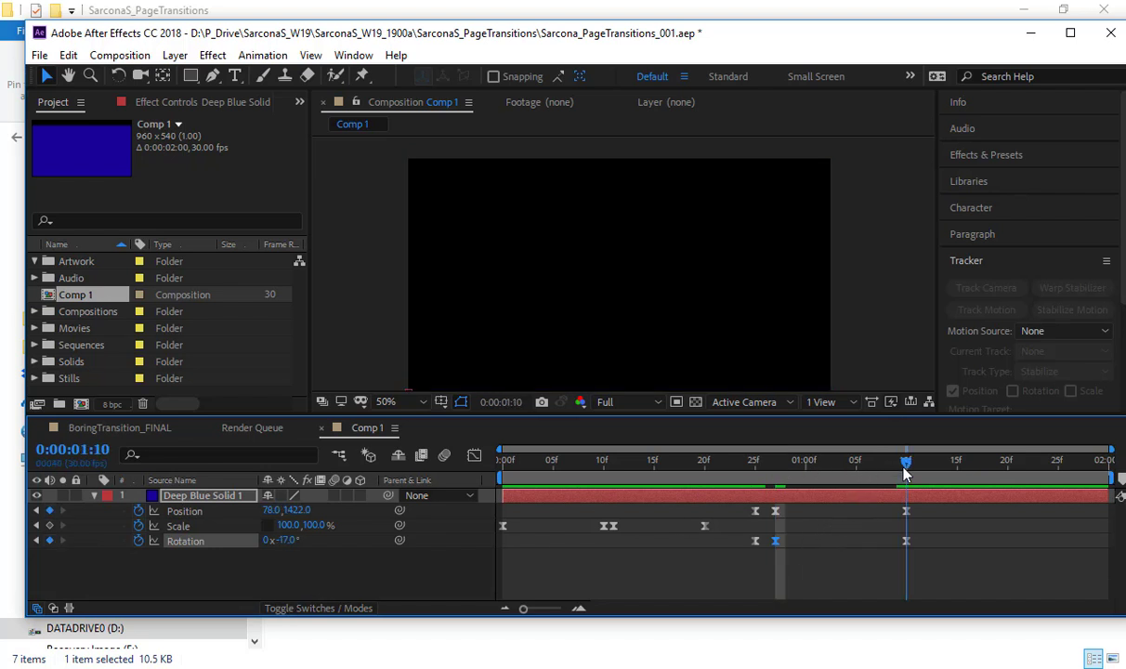
pyautogui.click(775, 469)
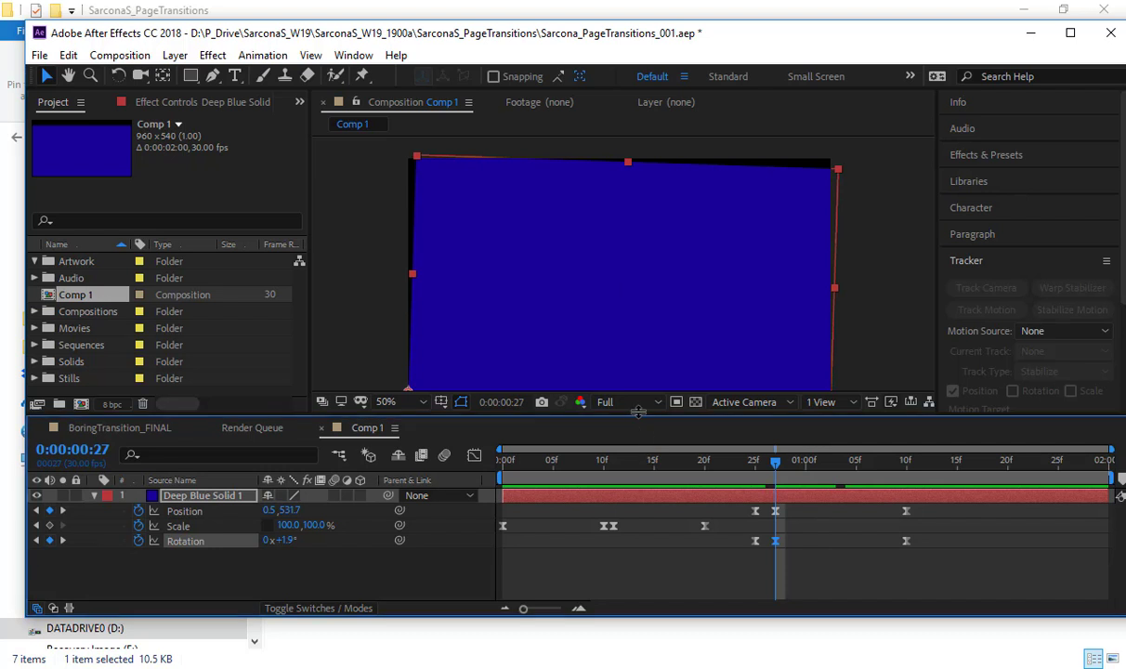
pyautogui.moveTo(640, 423); pyautogui.dragTo(640, 458)
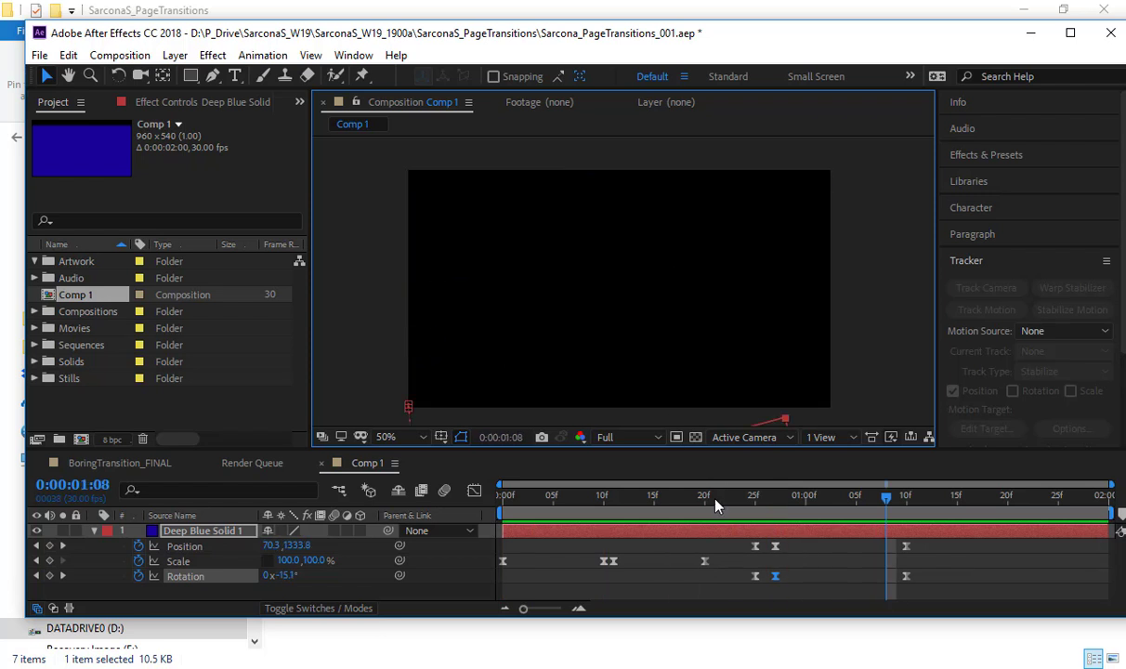
pyautogui.moveTo(645, 497); pyautogui.dragTo(272, 524)
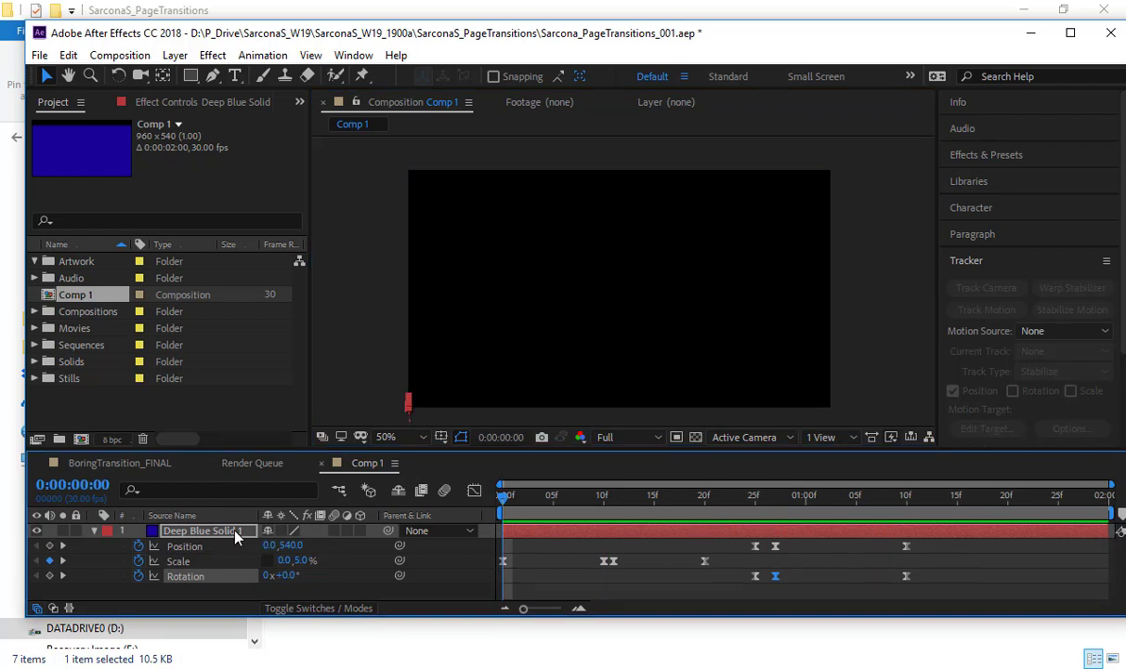
# Collapse the solid's keyframed properties and duplicate the layer four times.
pyautogui.press('u')
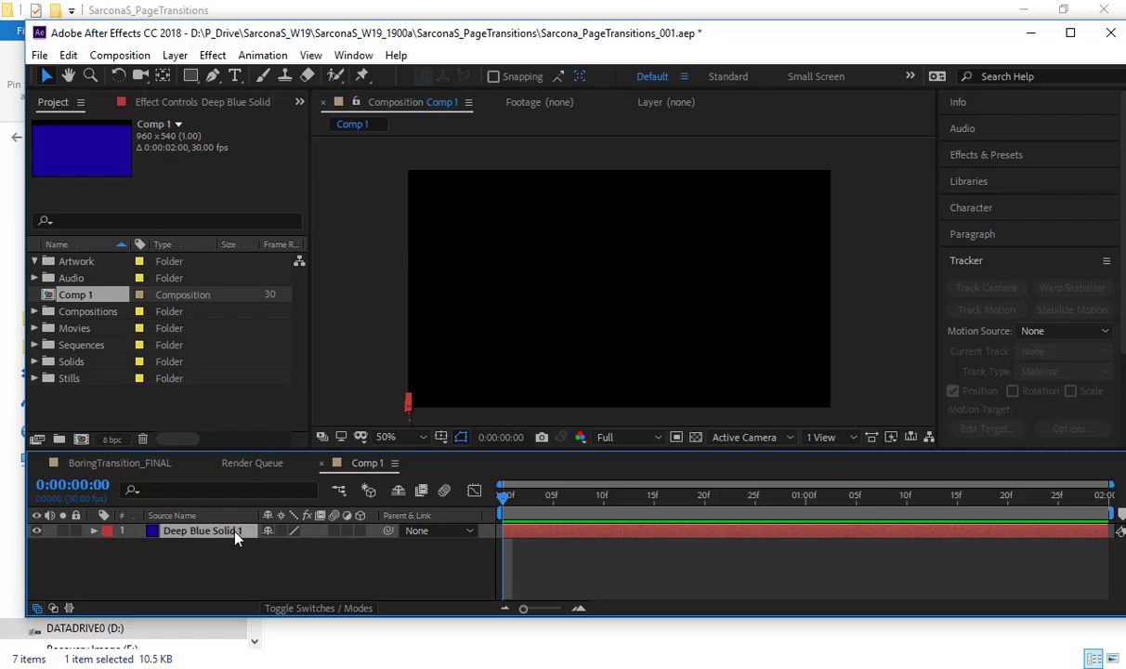
pyautogui.hotkey('ctrl', 'd')
pyautogui.hotkey('ctrl', 'd')
pyautogui.hotkey('ctrl', 'd')
pyautogui.hotkey('ctrl', 'd')
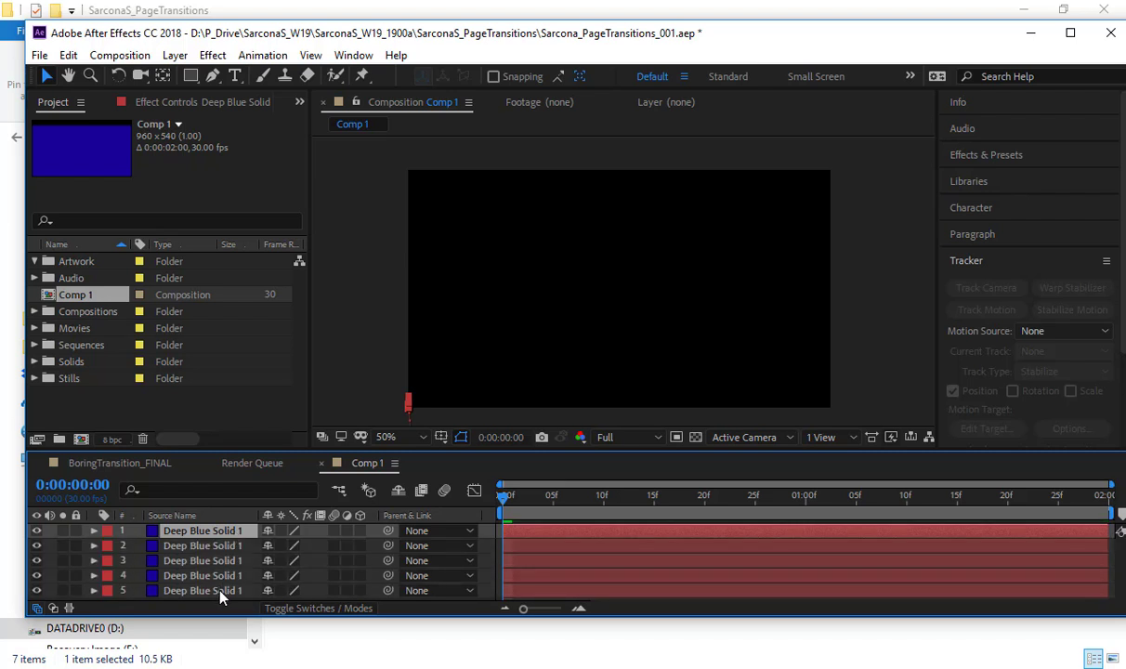
# Recolour the solid on layer 5 with a new darker blue at 20% brightness.
pyautogui.click(219, 592)
pyautogui.hotkey('ctrl', 'shift', 'y')
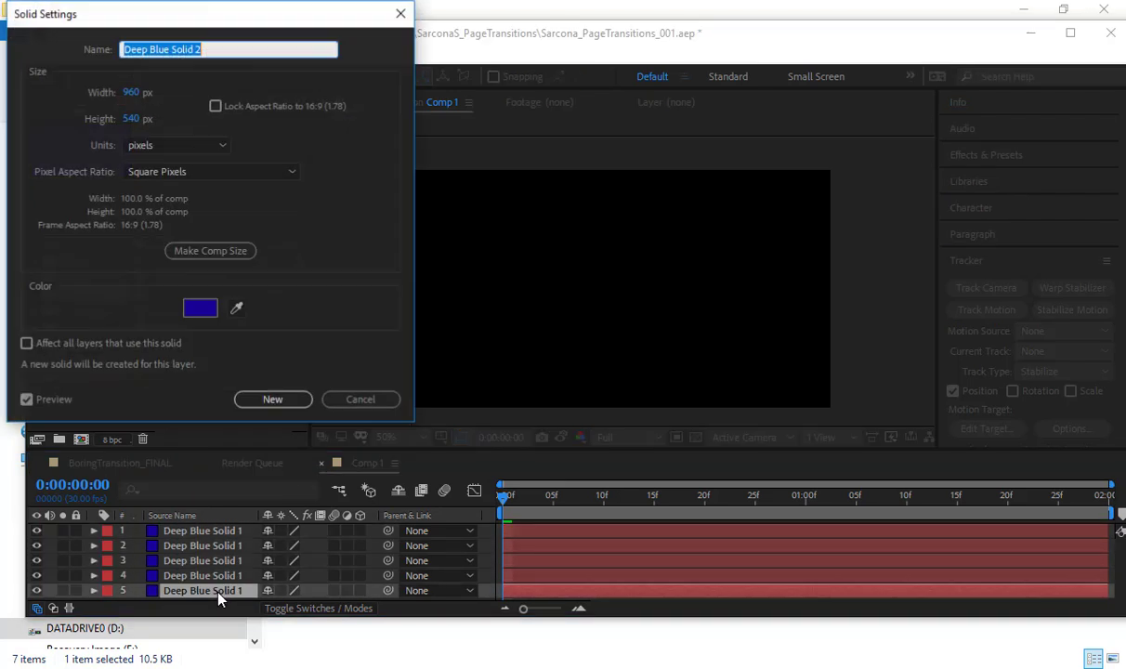
pyautogui.click(201, 310)
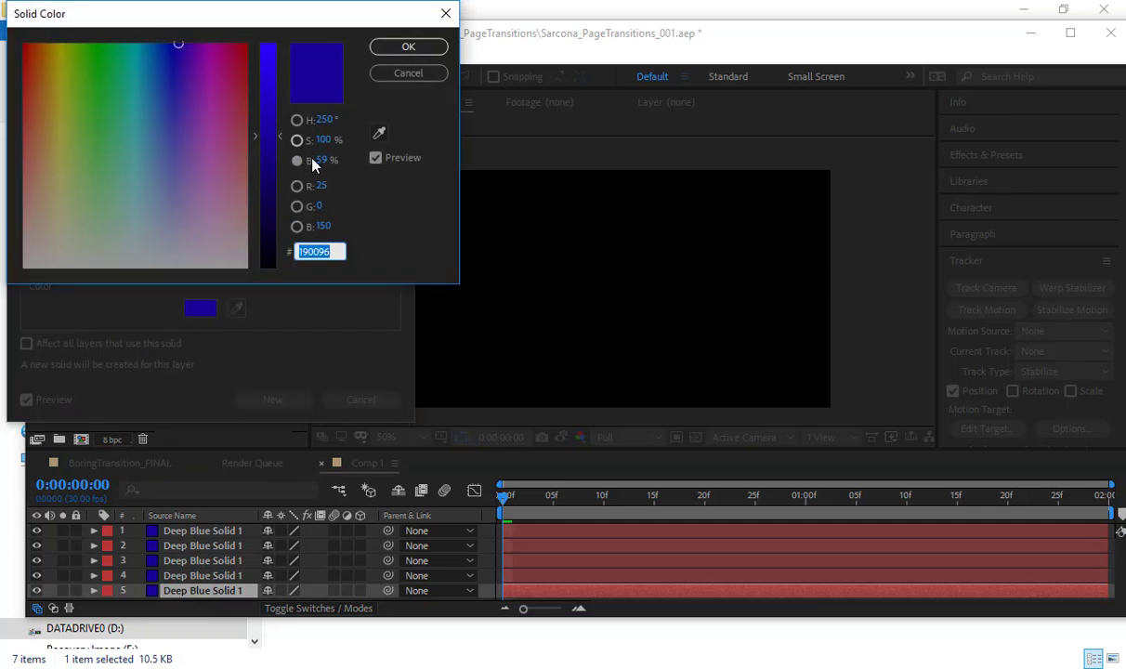
pyautogui.moveTo(312, 163)
pyautogui.mouseDown()
pyautogui.moveTo(287, 163)
pyautogui.moveTo(296, 154)
pyautogui.mouseUp()
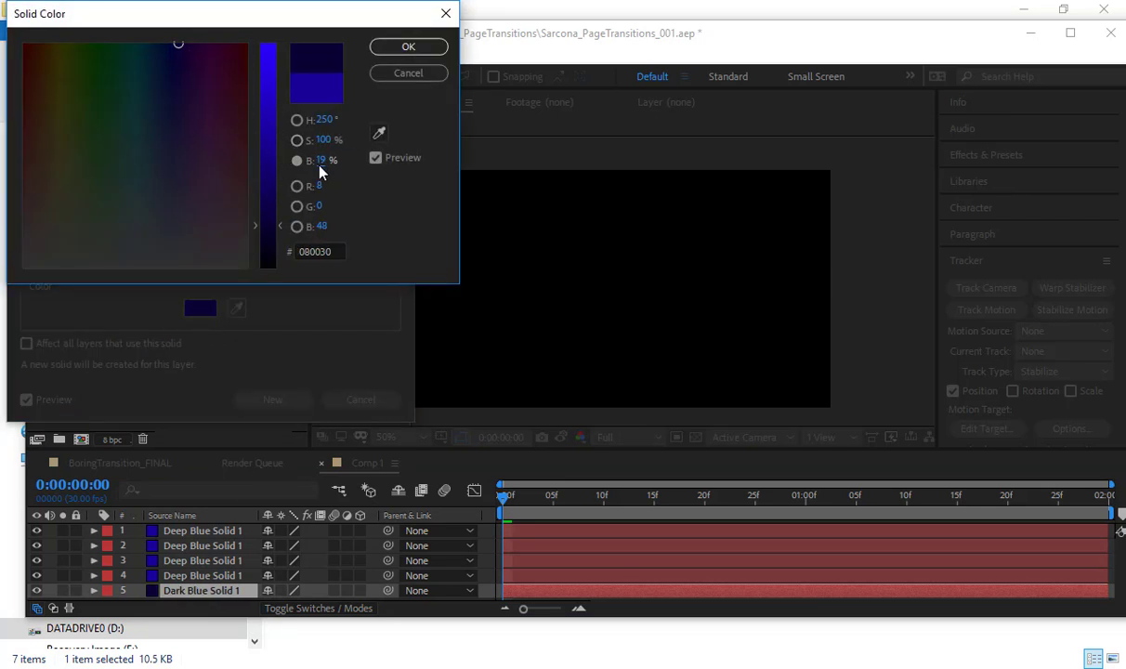
pyautogui.click(320, 160)
pyautogui.write('20')
pyautogui.press('Return')
pyautogui.press('Return')
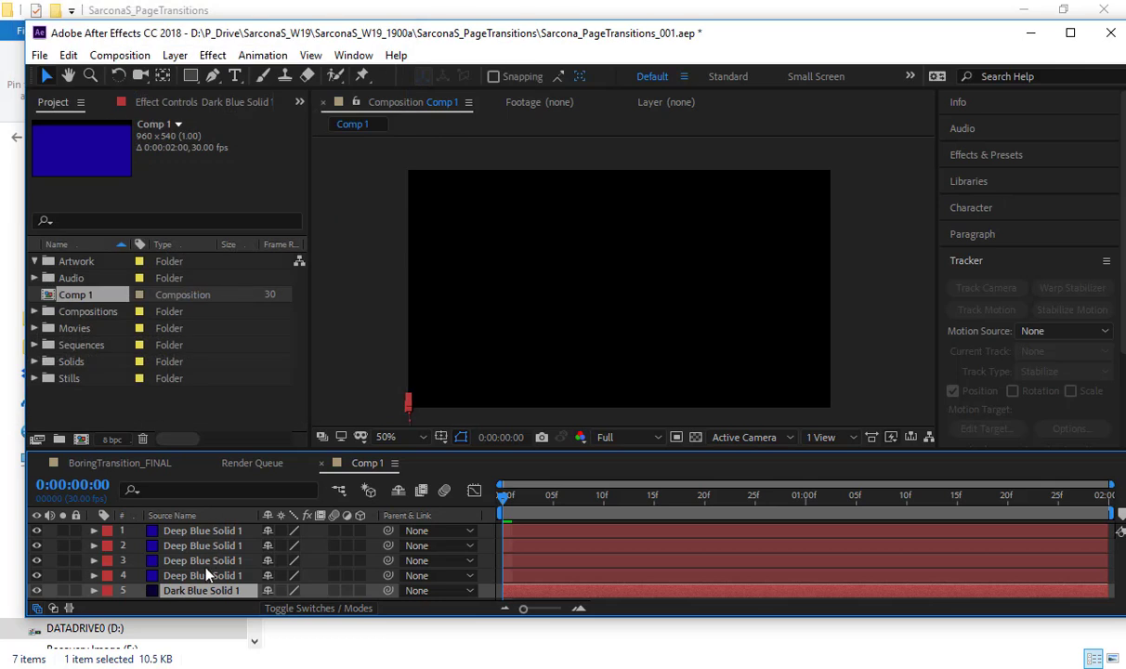
# Recolour the solid on layer 4 with a new dark blue at 40% brightness.
pyautogui.click(207, 575)
pyautogui.hotkey('ctrl', 'shift', 'y')
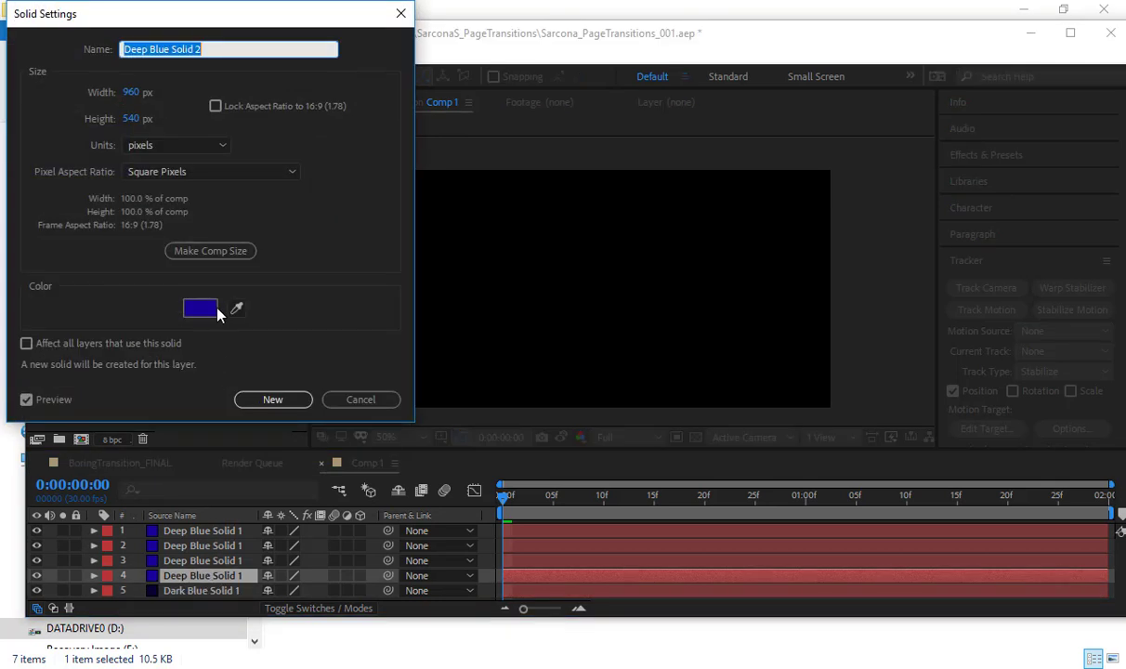
pyautogui.click(199, 306)
pyautogui.click(320, 160)
pyautogui.write('40')
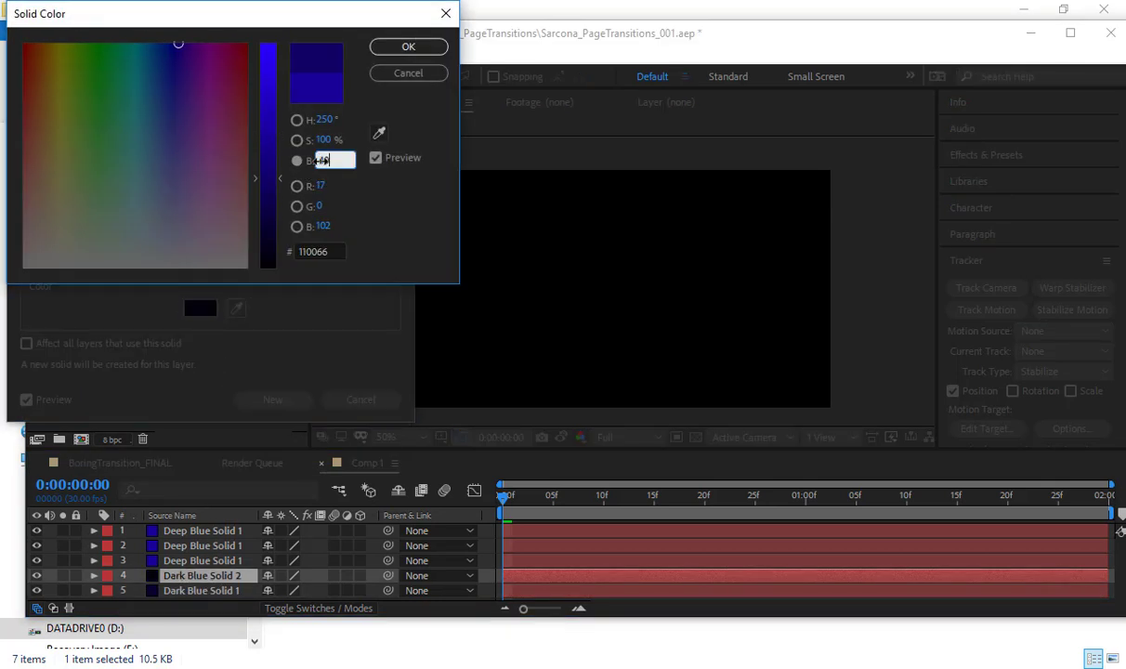
pyautogui.press('Return')
pyautogui.click(268, 401)
# Recolour the solid on layer 3 as a new deep blue solid at 60% brightness.
pyautogui.click(186, 560)
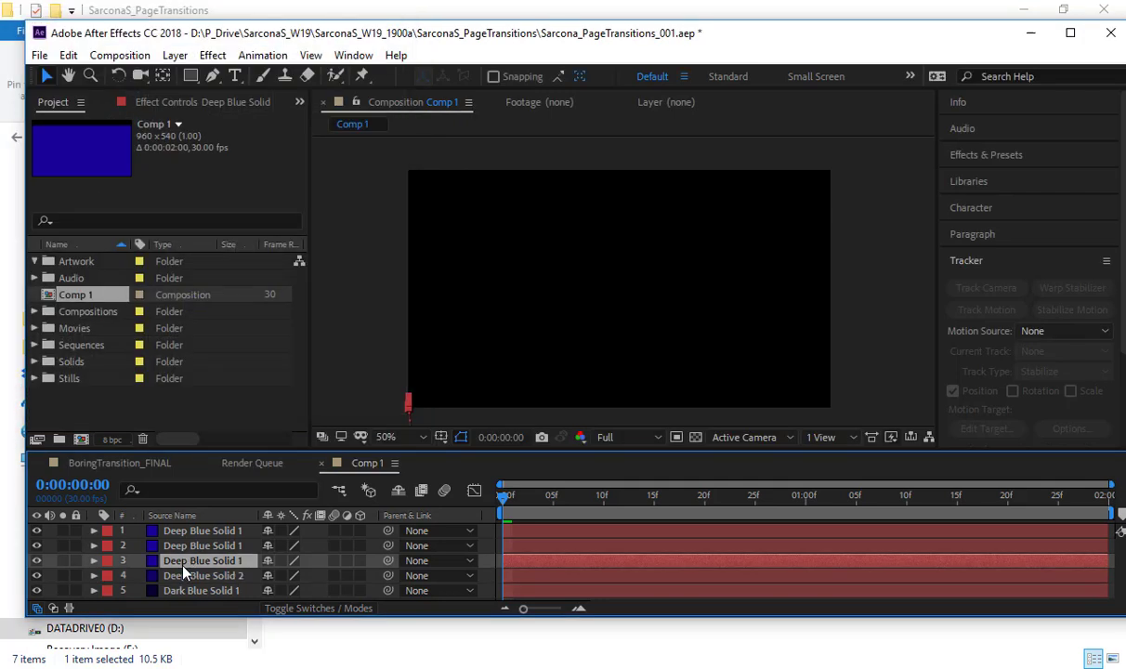
pyautogui.hotkey('ctrl', 'shift', 'y')
pyautogui.click(204, 304)
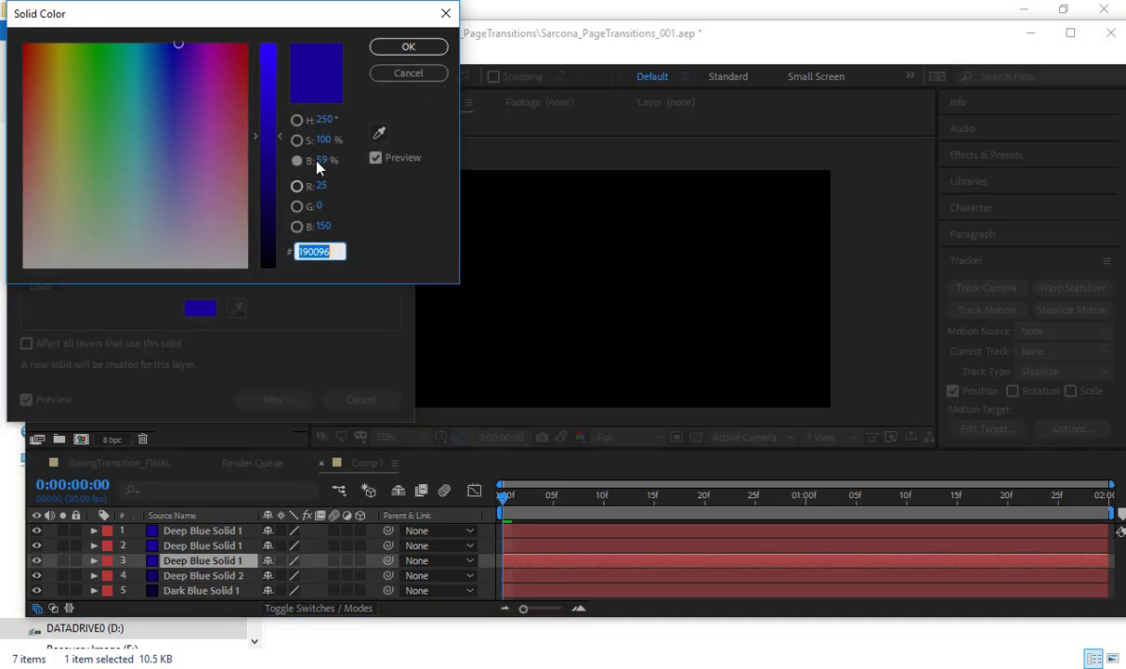
pyautogui.click(317, 160)
pyautogui.write('60')
pyautogui.press('Return')
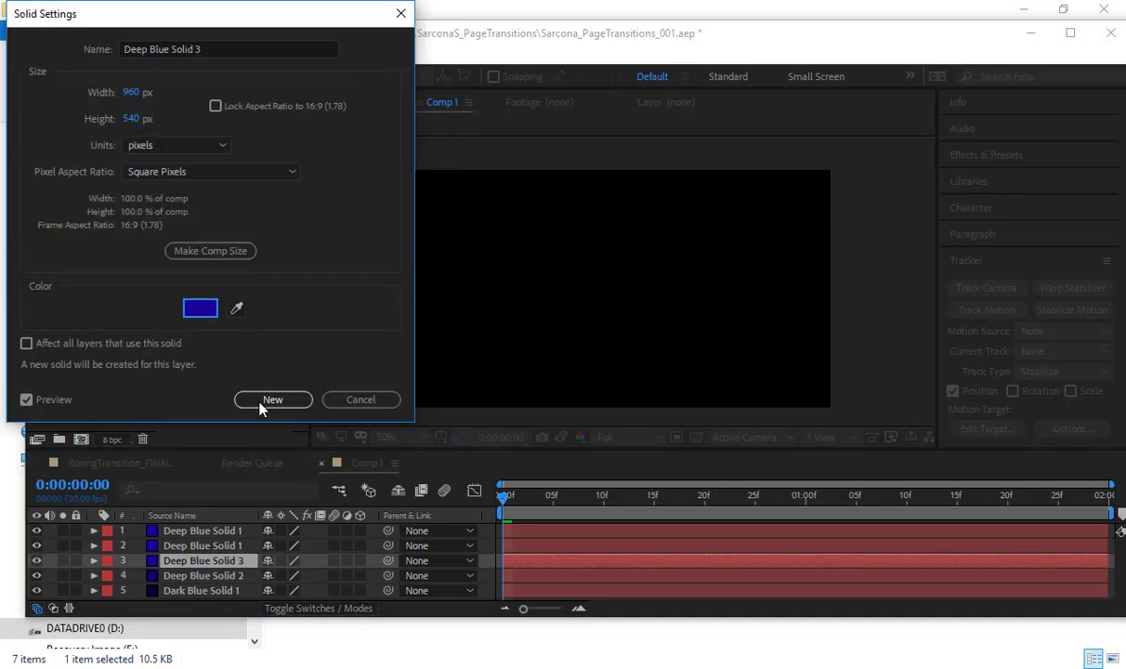
pyautogui.click(272, 400)
# Recolour the solid on layer 2 as a new blue solid at 80% brightness.
pyautogui.click(209, 546)
pyautogui.hotkey('ctrl', 'shift', 'y')
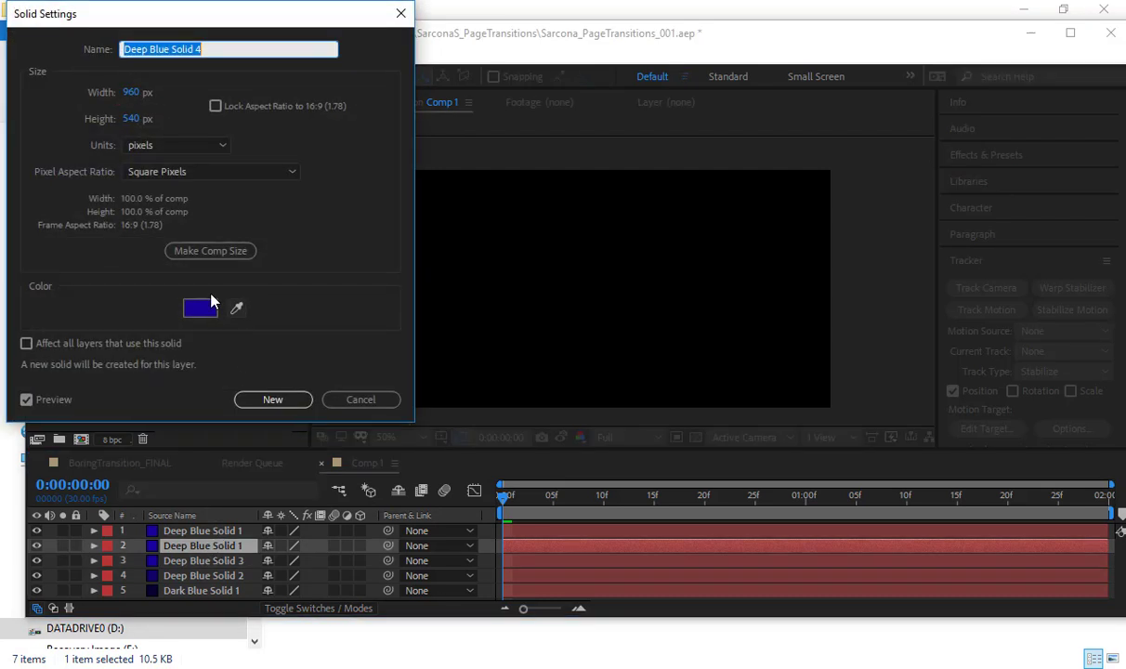
pyautogui.click(200, 307)
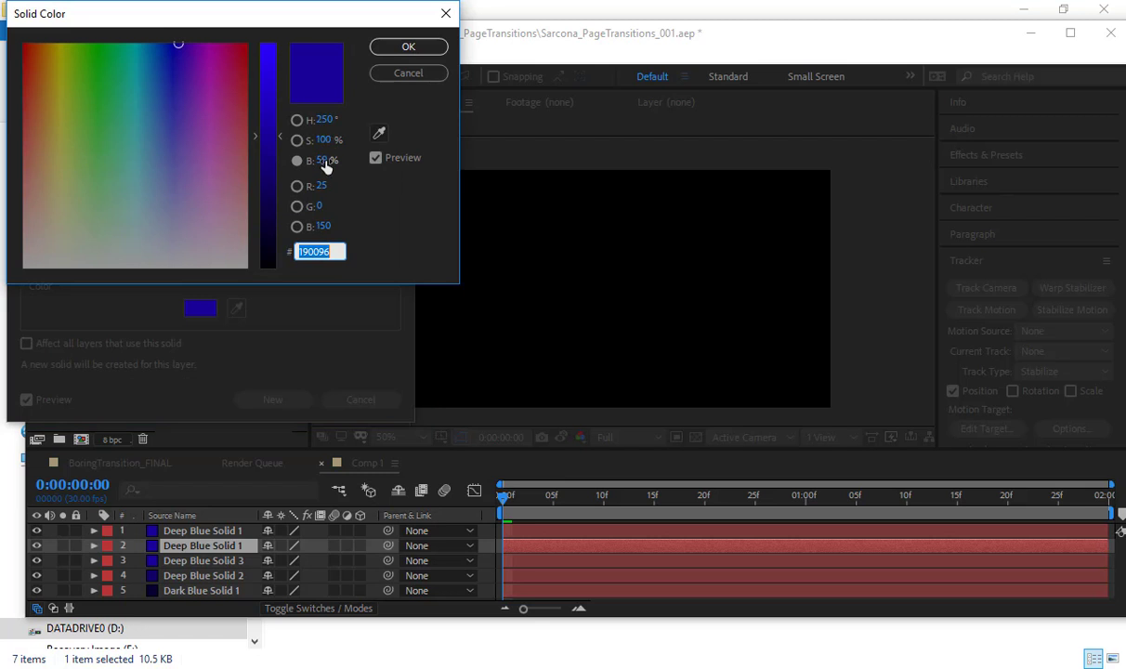
pyautogui.click(326, 161)
pyautogui.write('100')
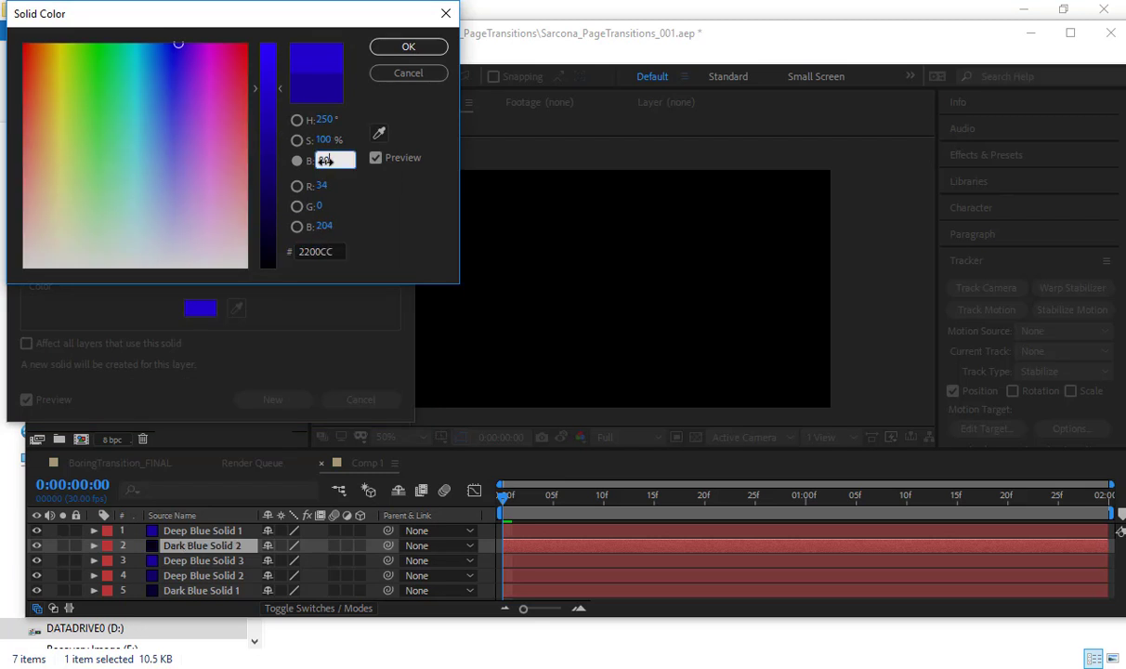
pyautogui.press('Return')
pyautogui.press('Return')
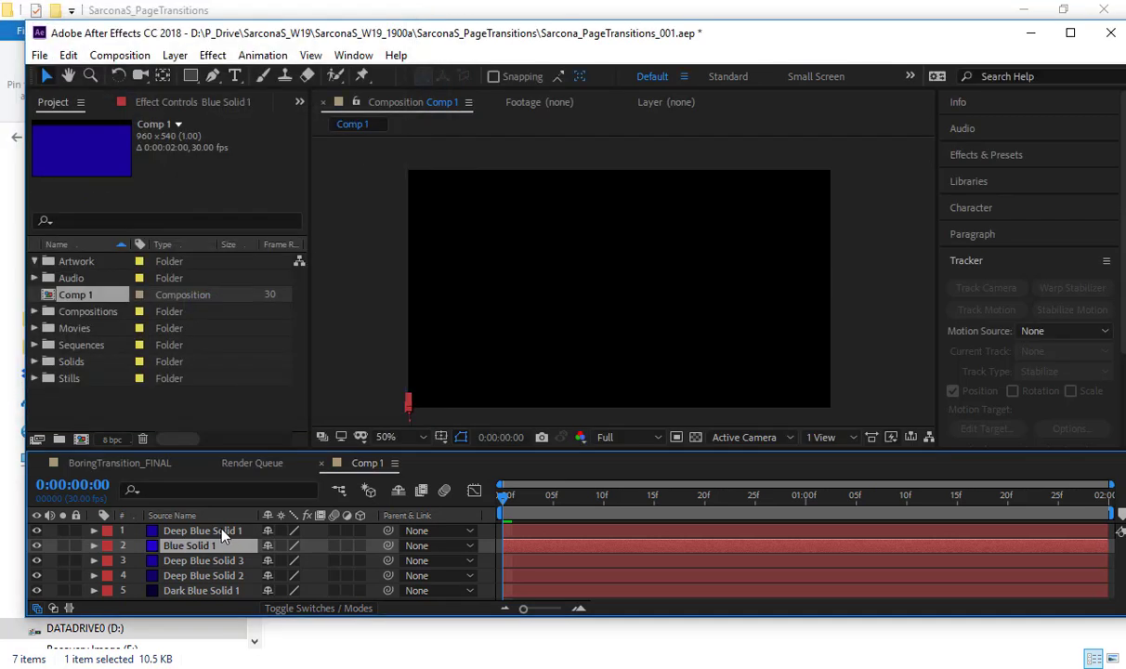
# Recolour the solid on layer 1 with a full blue at 100% brightness.
pyautogui.click(204, 530)
pyautogui.hotkey('ctrl', 'shift', 'y')
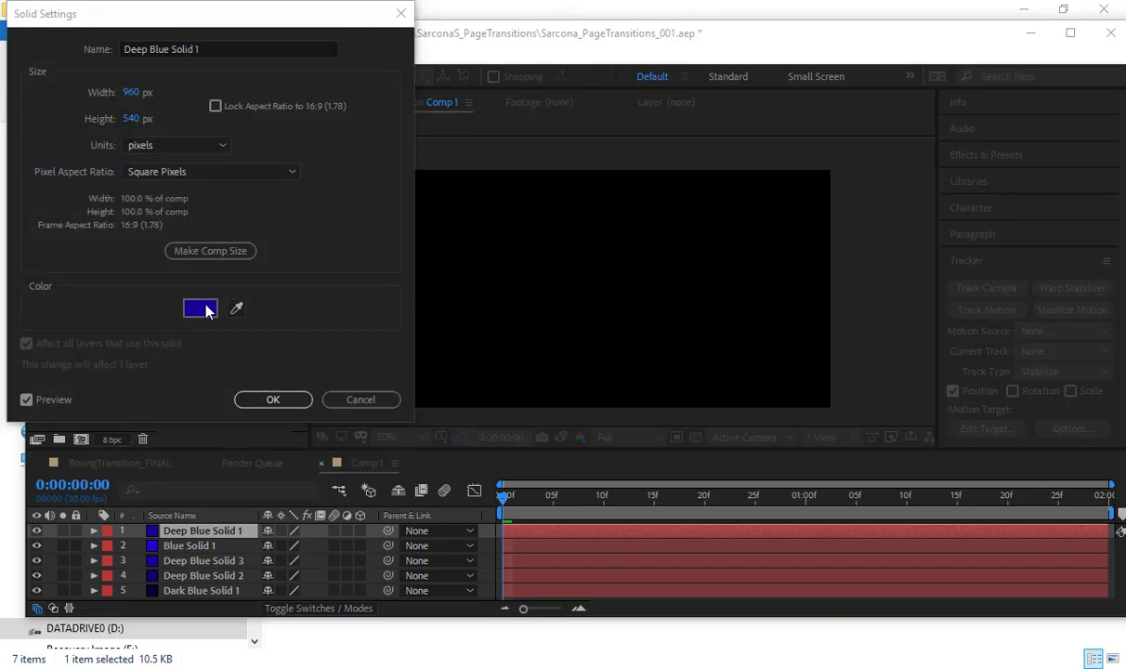
pyautogui.click(206, 310)
pyautogui.click(316, 161)
pyautogui.write('100')
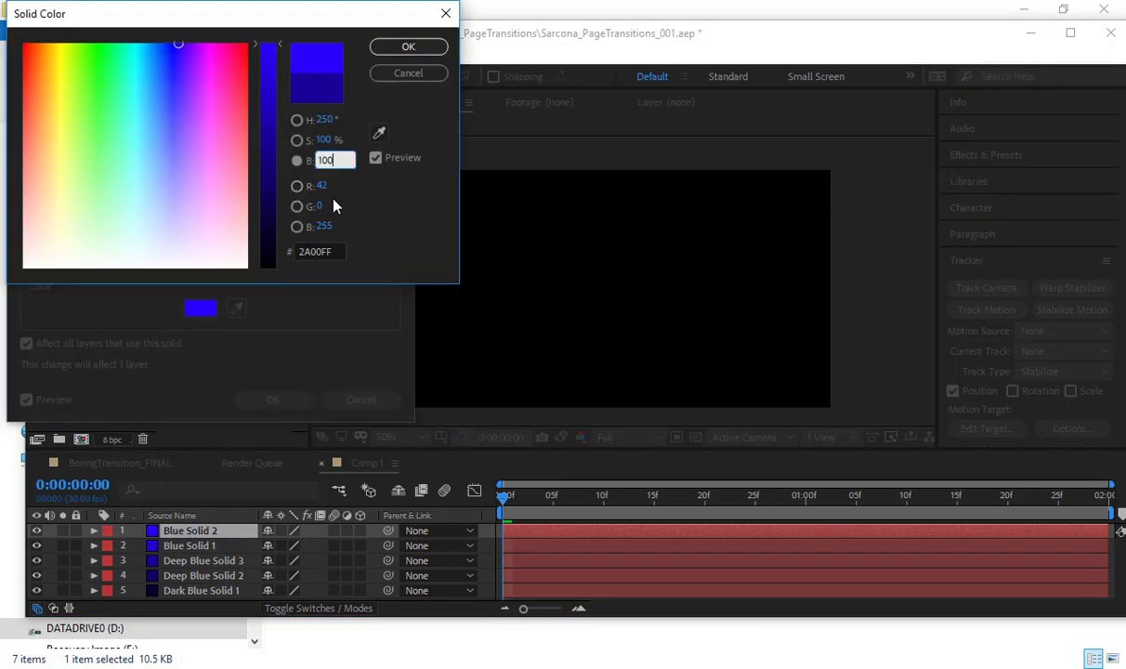
pyautogui.press('Return')
pyautogui.click(274, 400)
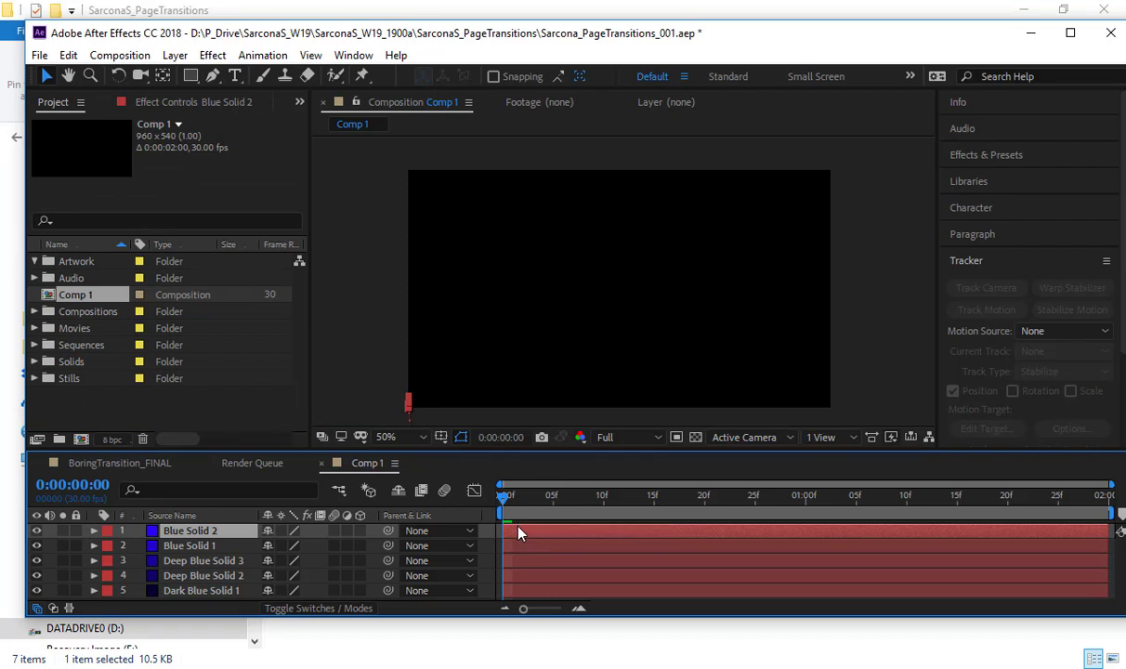
# Stagger layers 4 to 1 in time so each starts two frames after the layer below it.
pyautogui.click(518, 577)
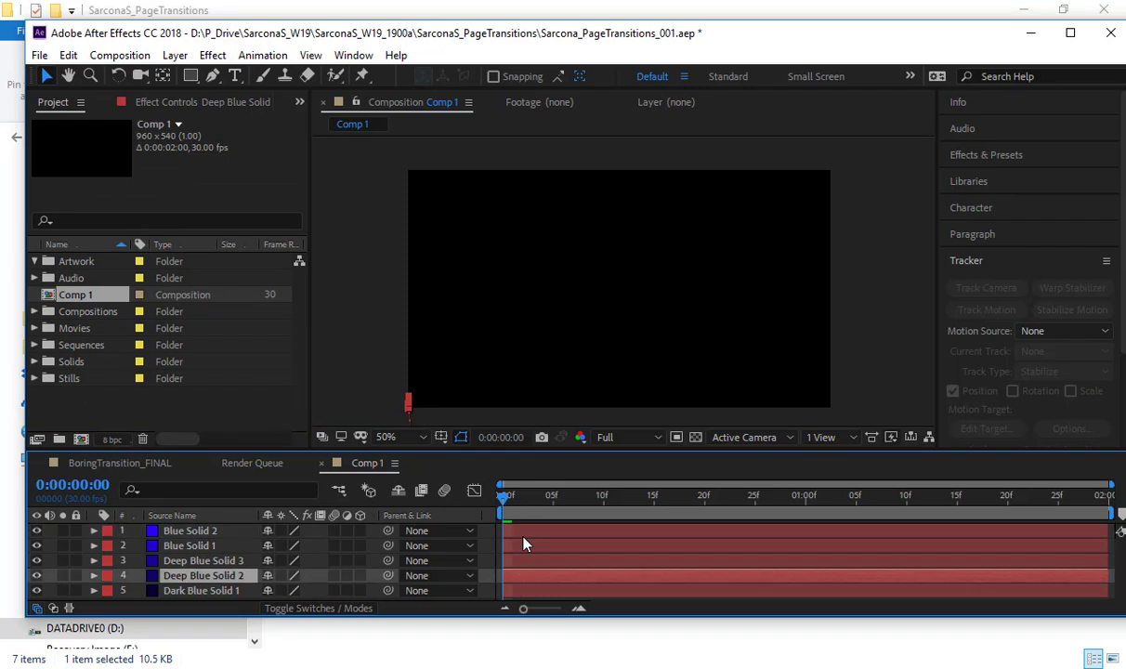
pyautogui.keyDown('shift'); pyautogui.click(522, 538); pyautogui.keyUp('shift')
pyautogui.moveTo(523, 538); pyautogui.dragTo(545, 580)
pyautogui.keyDown('ctrl'); pyautogui.click(545, 579); pyautogui.keyUp('ctrl')
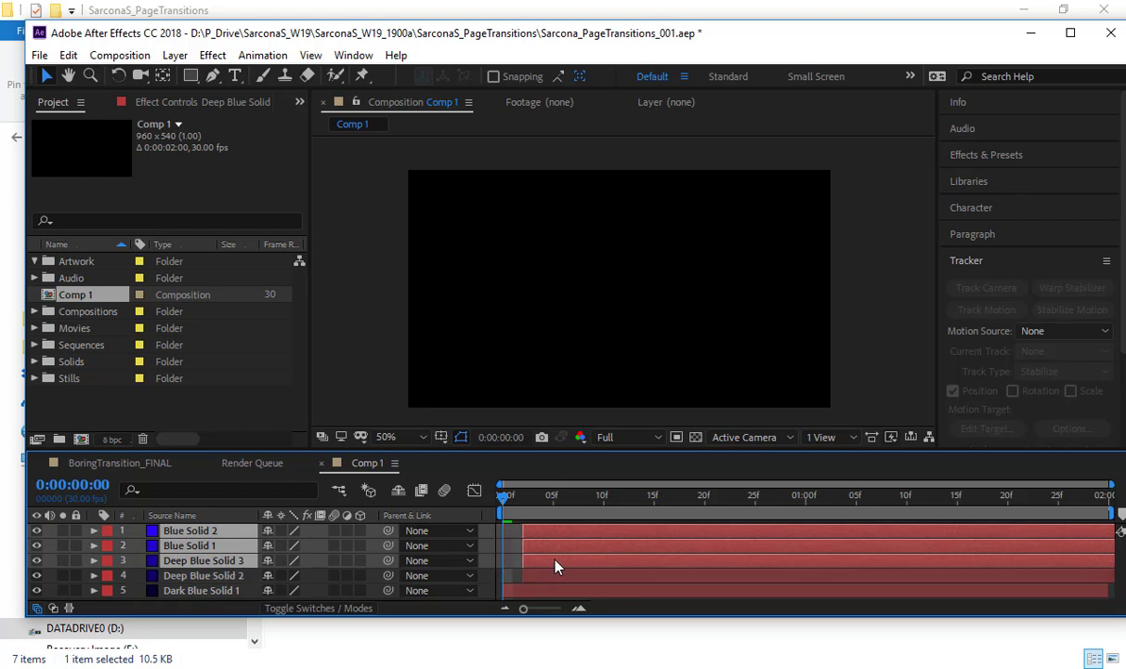
pyautogui.keyDown('ctrl'); pyautogui.click(563, 561); pyautogui.keyUp('ctrl')
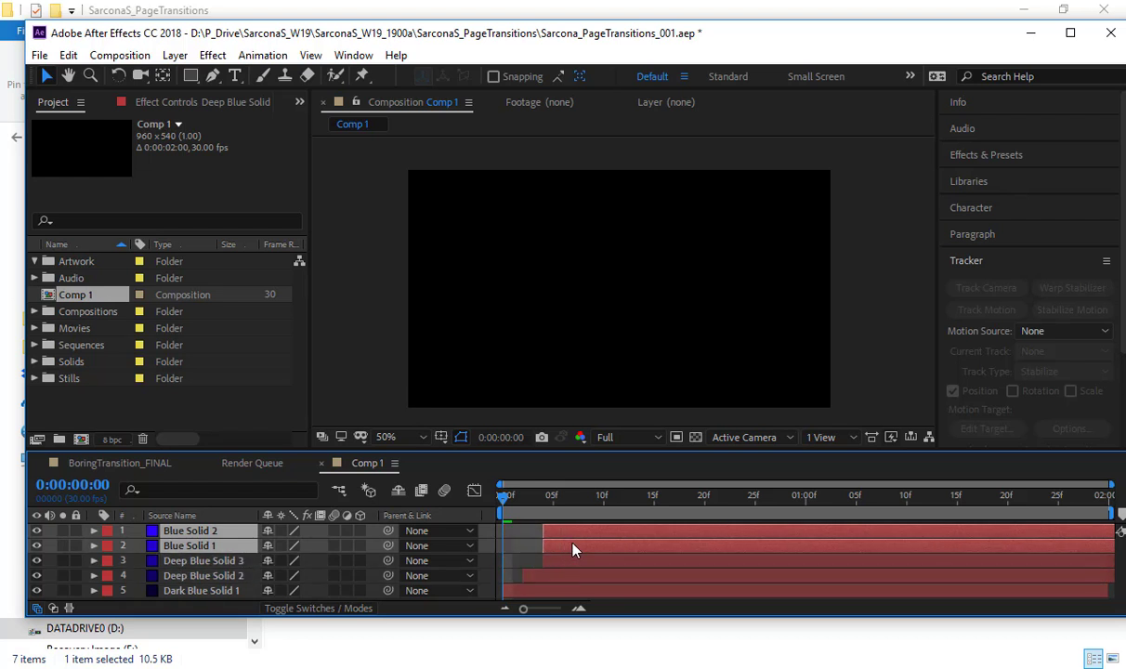
pyautogui.moveTo(585, 544); pyautogui.dragTo(584, 544)
pyautogui.keyDown('ctrl'); pyautogui.click(584, 544); pyautogui.keyUp('ctrl')
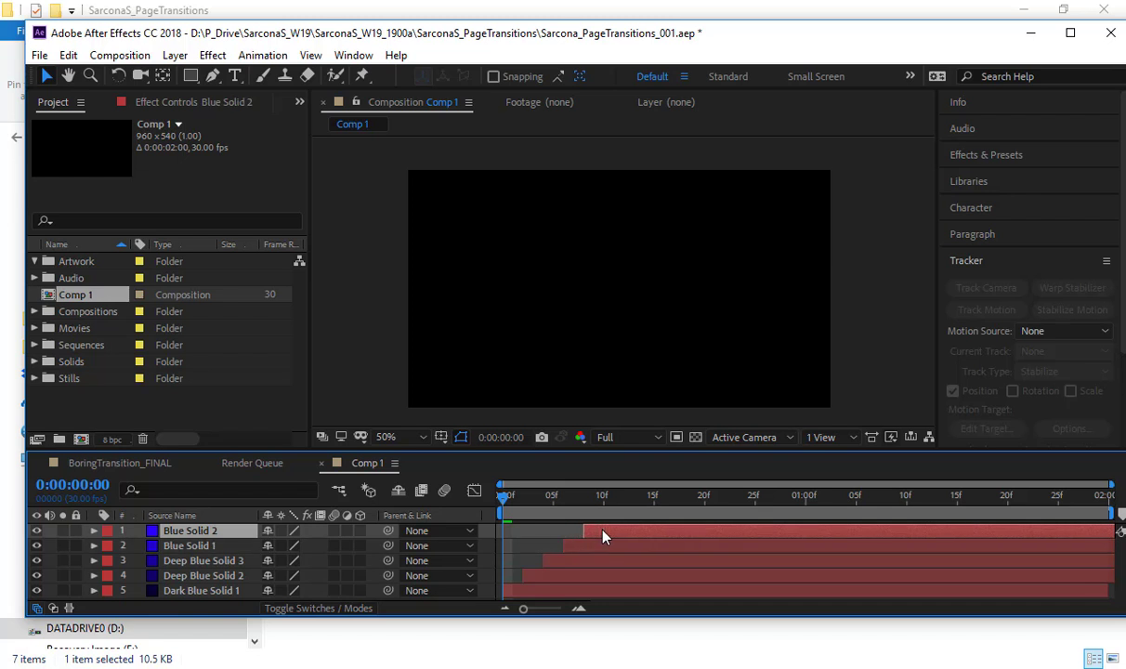
# Preview the staggered transition and enable motion blur for all five solids and for the composition.
pyautogui.press('space')
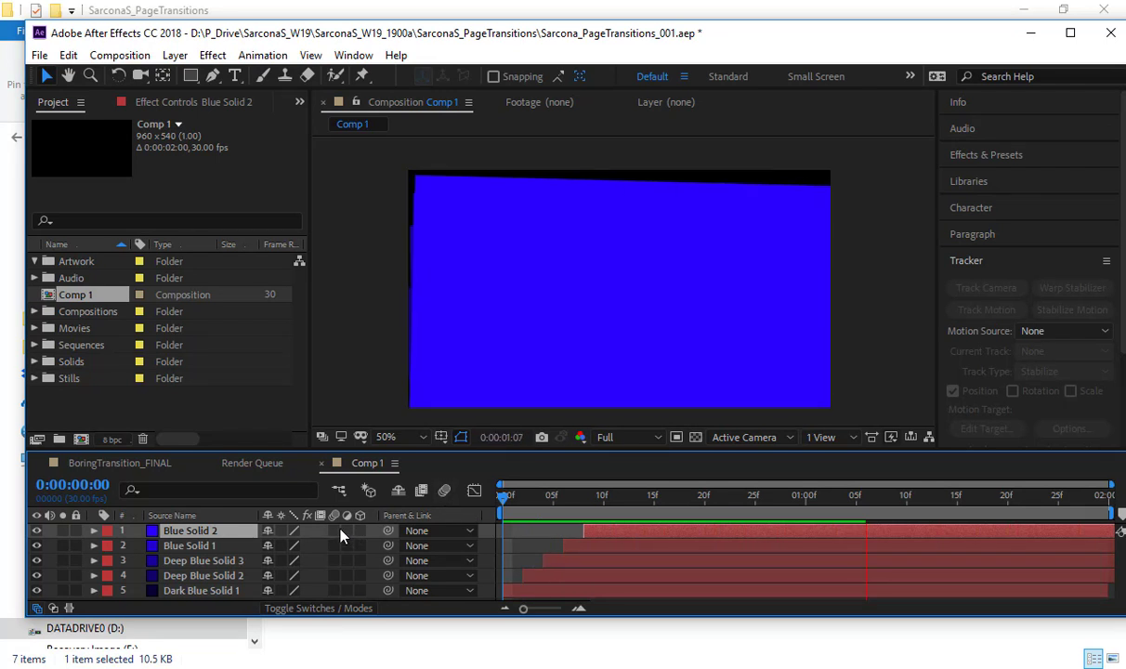
pyautogui.moveTo(335, 533); pyautogui.dragTo(332, 594)
pyautogui.click(444, 490)
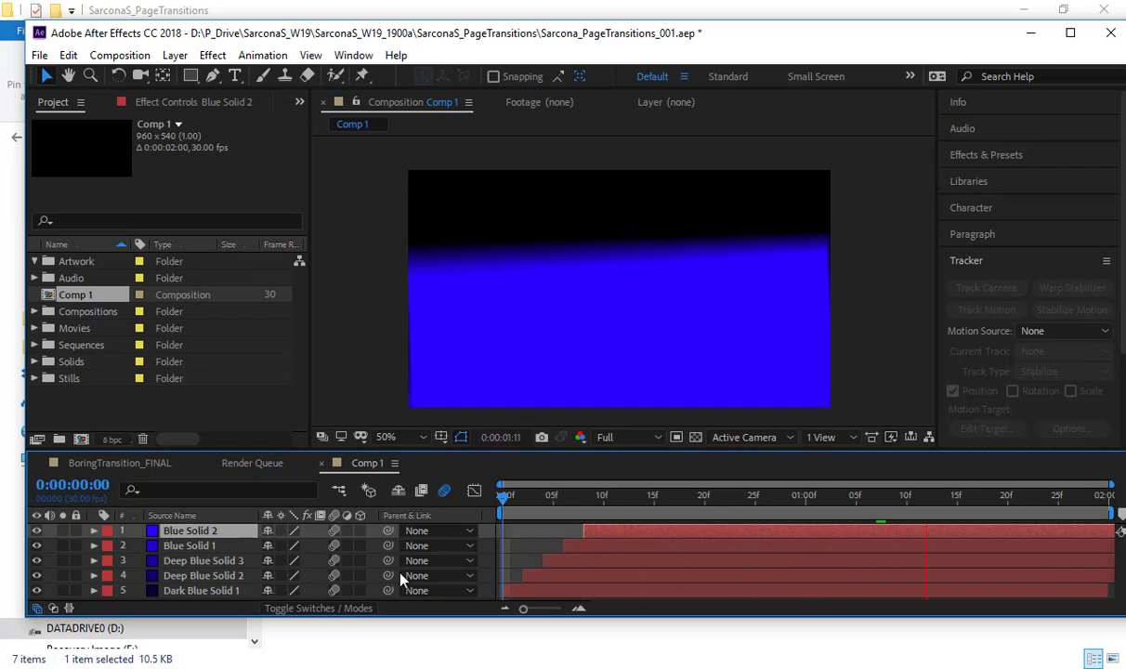
pyautogui.press('space')
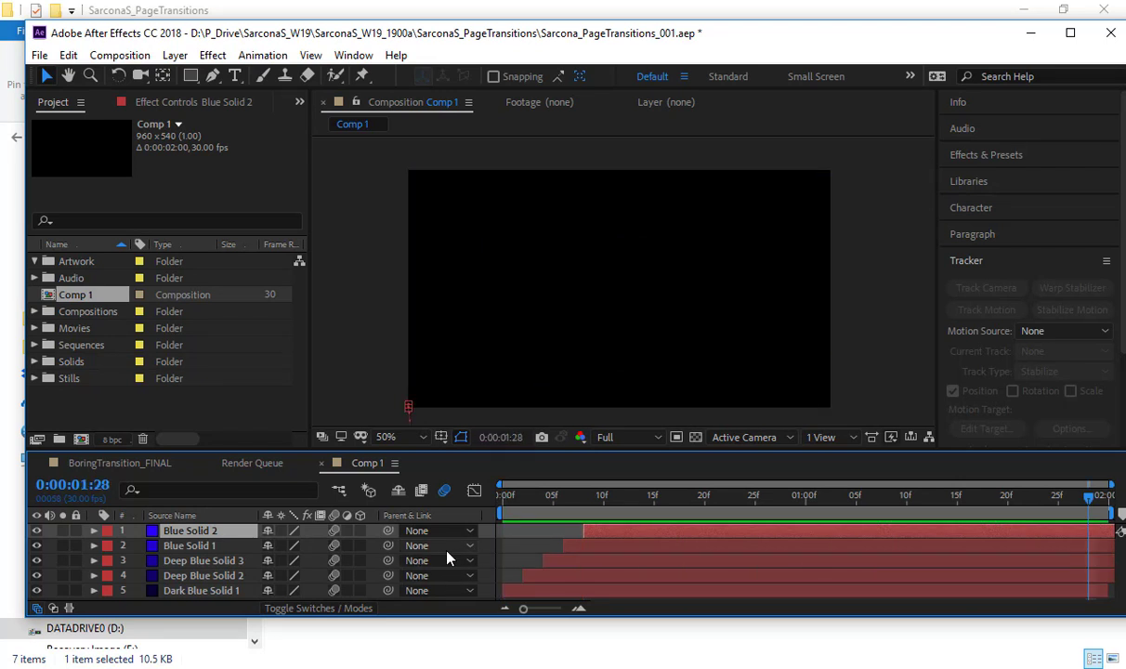
# Reveal the keyframed properties of all five layers, enlarge the timeline and scrub to frame 19.
pyautogui.hotkey('ctrl', 'a')
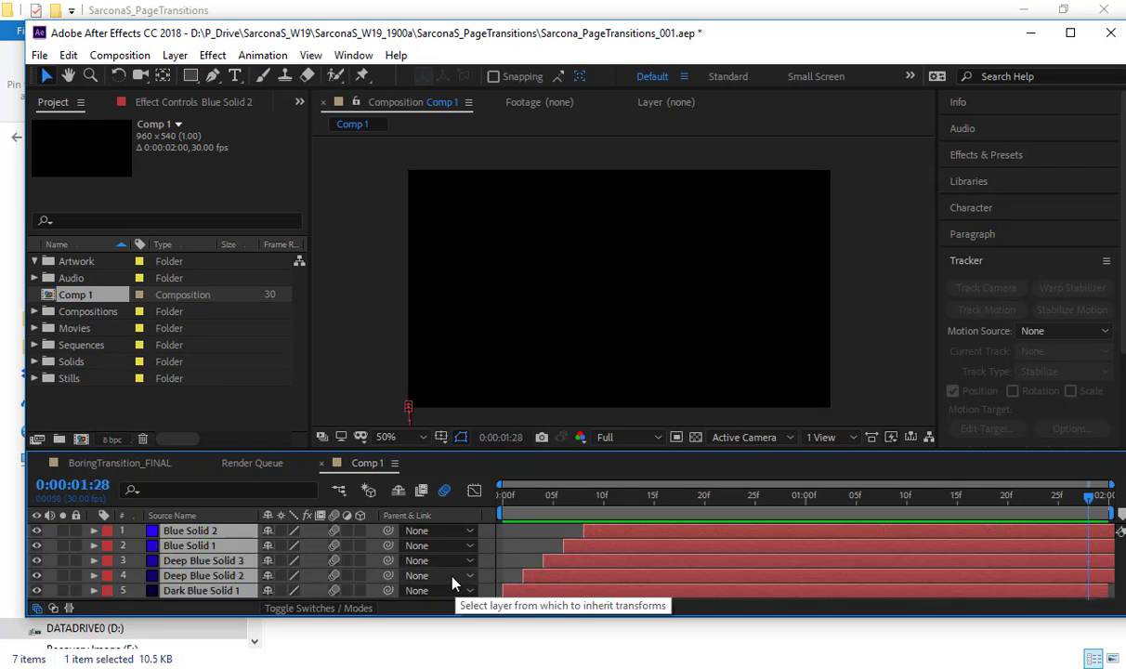
pyautogui.press('u')
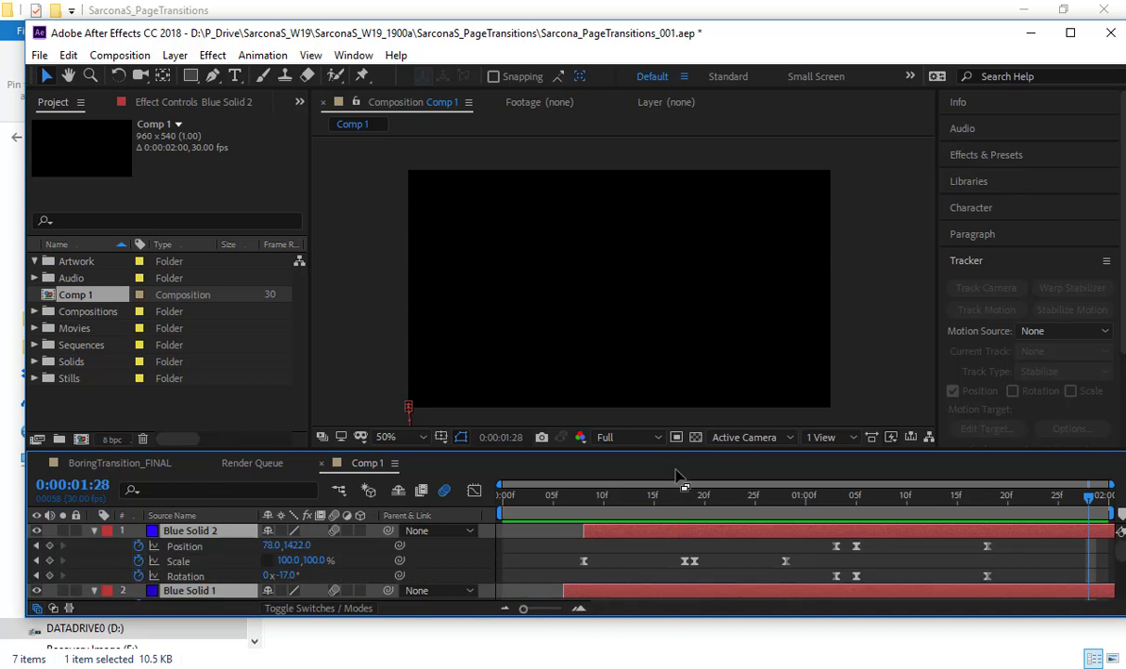
pyautogui.moveTo(645, 453); pyautogui.dragTo(652, 186)
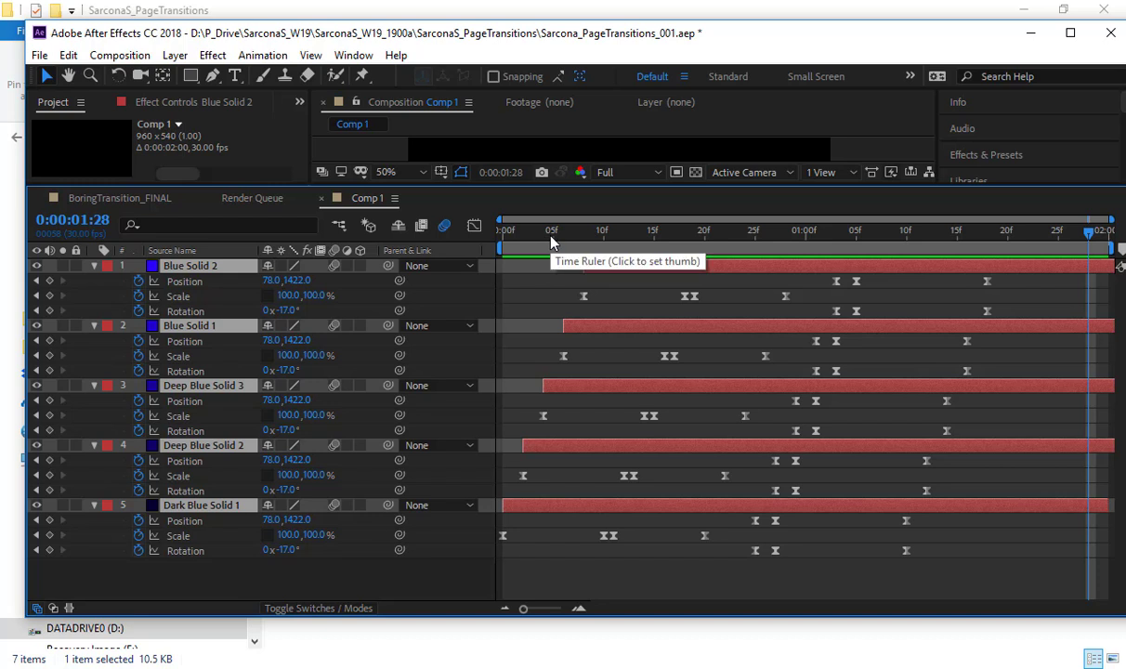
pyautogui.click(583, 240)
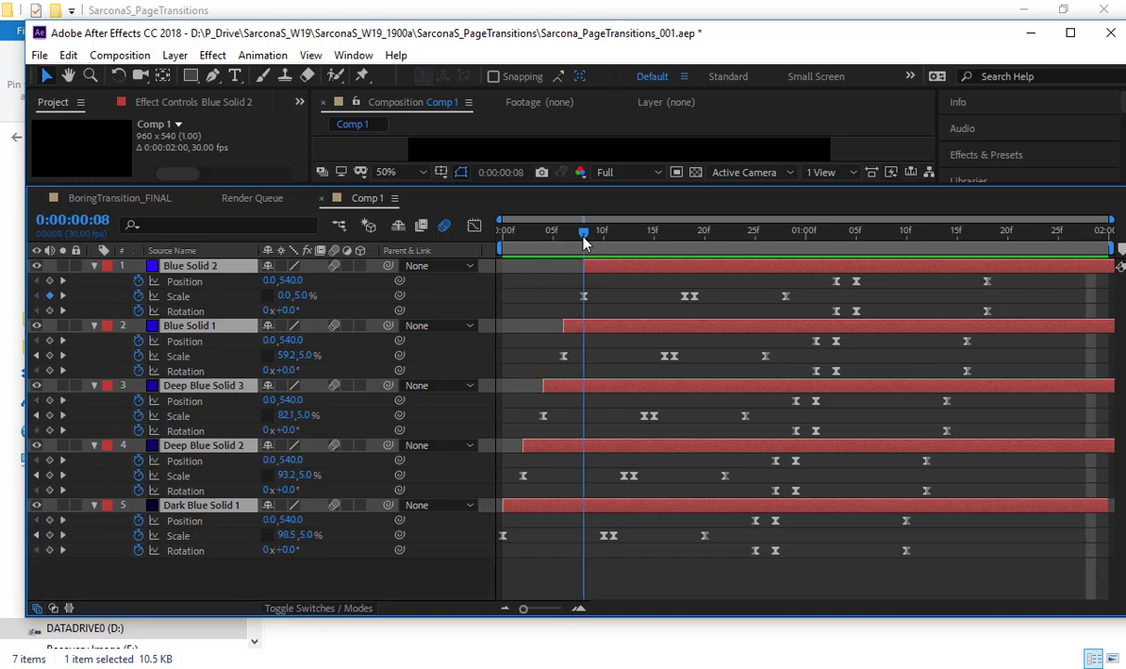
pyautogui.moveTo(583, 240); pyautogui.dragTo(704, 239)
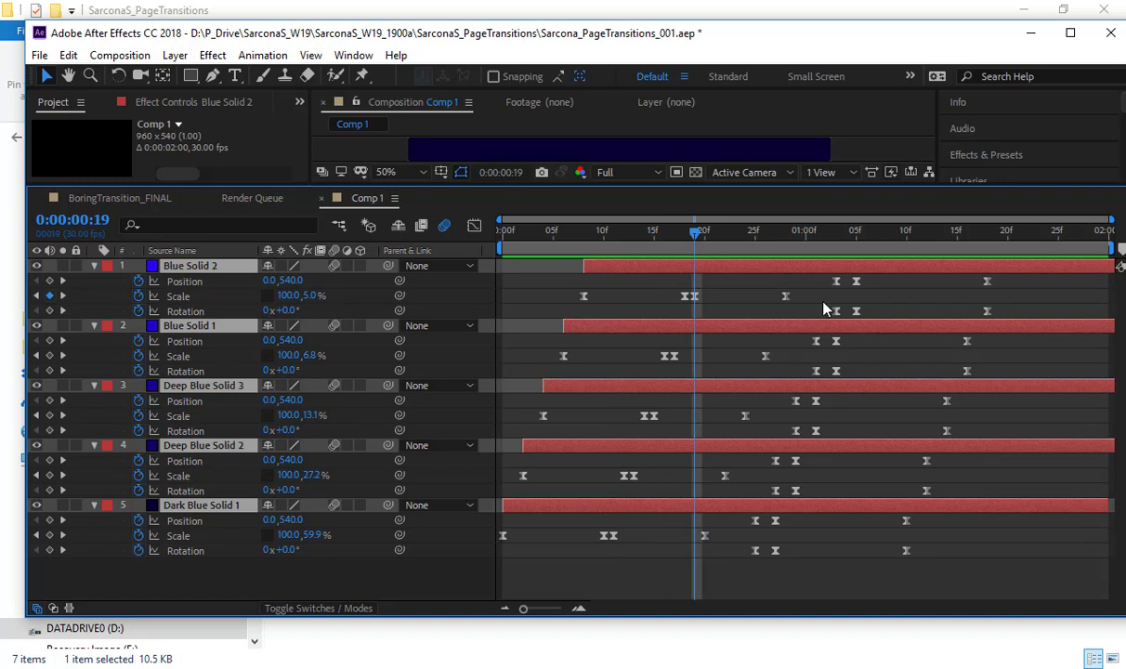
# Delay the last scale keyframe and all position and rotation keyframes on layers 2 to 5 so each lower layer rises and falls slightly later.
pyautogui.moveTo(776, 279); pyautogui.dragTo(804, 360)
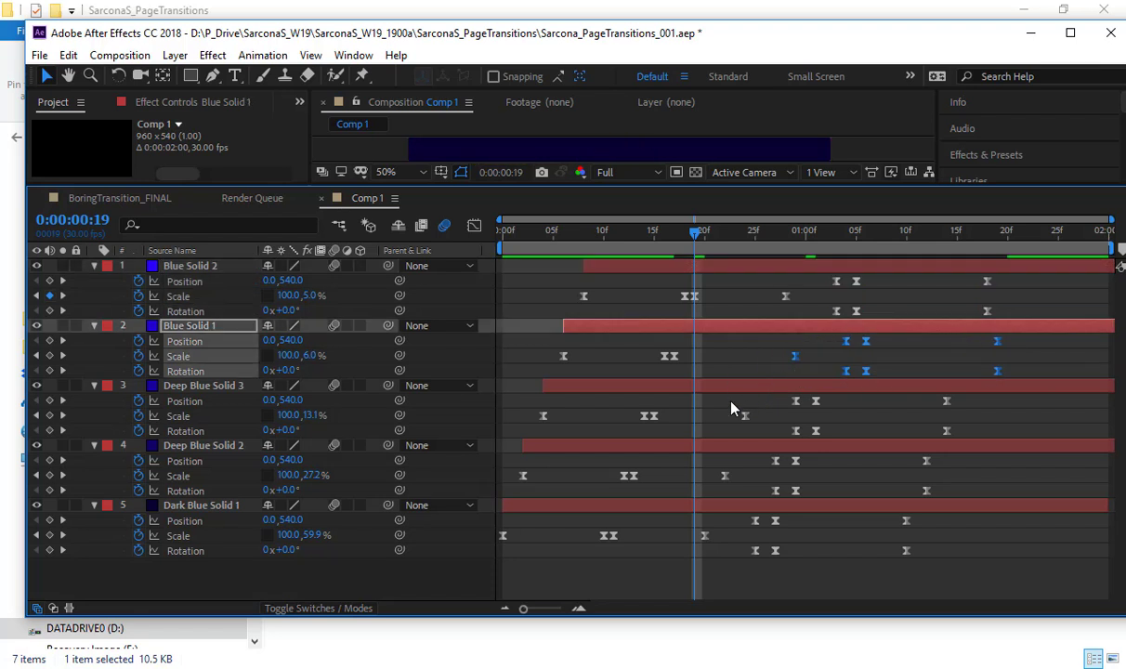
pyautogui.moveTo(720, 402); pyautogui.dragTo(806, 416)
pyautogui.moveTo(716, 455); pyautogui.dragTo(949, 495)
pyautogui.moveTo(727, 477); pyautogui.dragTo(818, 478)
pyautogui.moveTo(696, 525); pyautogui.dragTo(1036, 548)
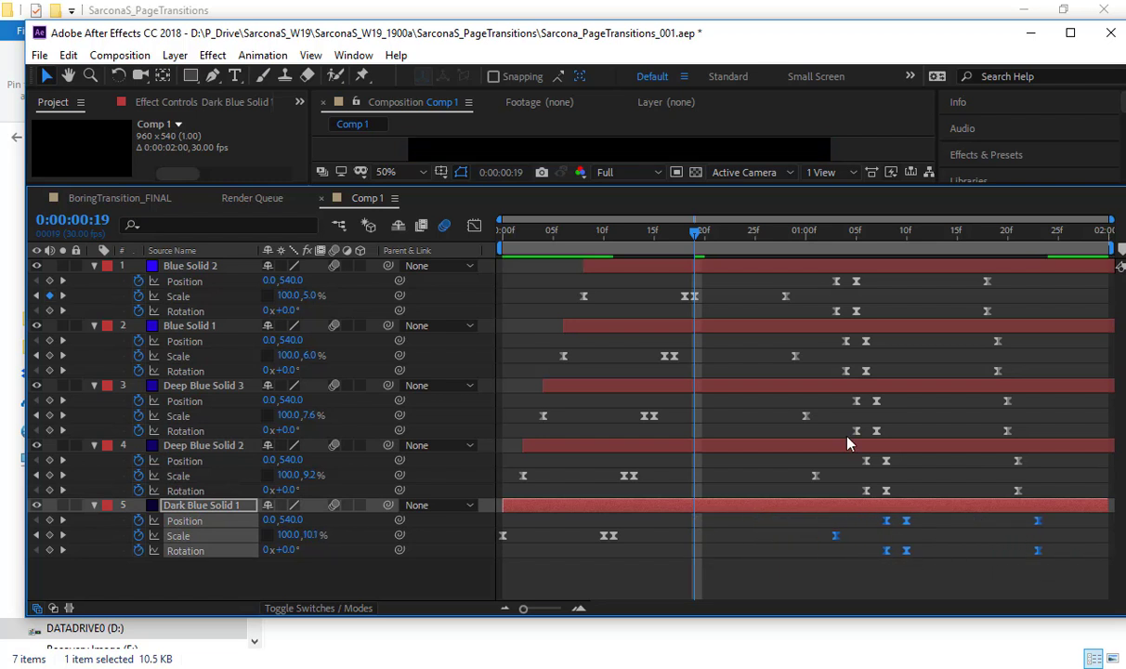
# Shift all five layers one frame later, then enlarge the composition view and preview the transition.
pyautogui.click(571, 508)
pyautogui.keyDown('shift'); pyautogui.click(628, 266); pyautogui.keyUp('shift')
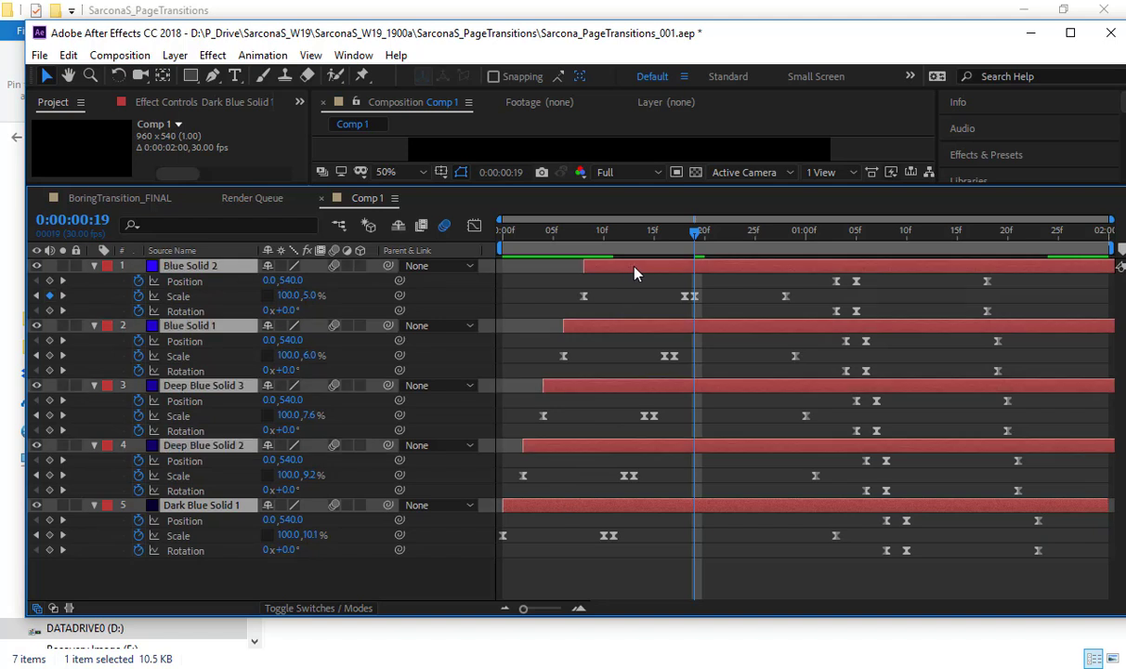
pyautogui.moveTo(635, 272); pyautogui.dragTo(639, 270)
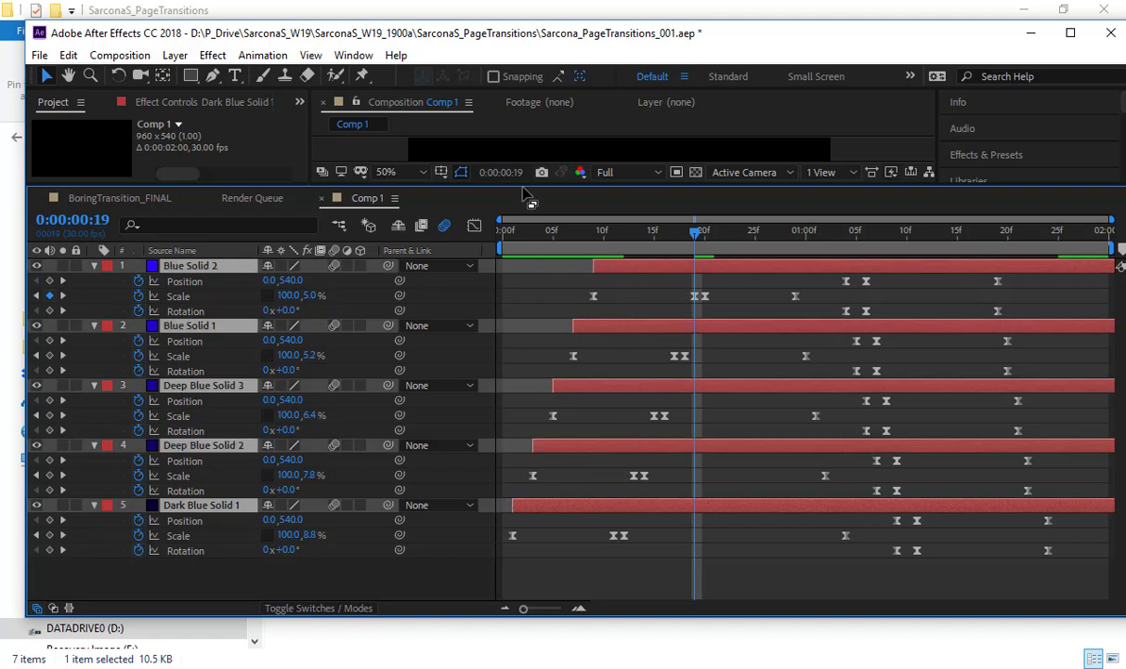
pyautogui.moveTo(524, 186); pyautogui.dragTo(502, 408)
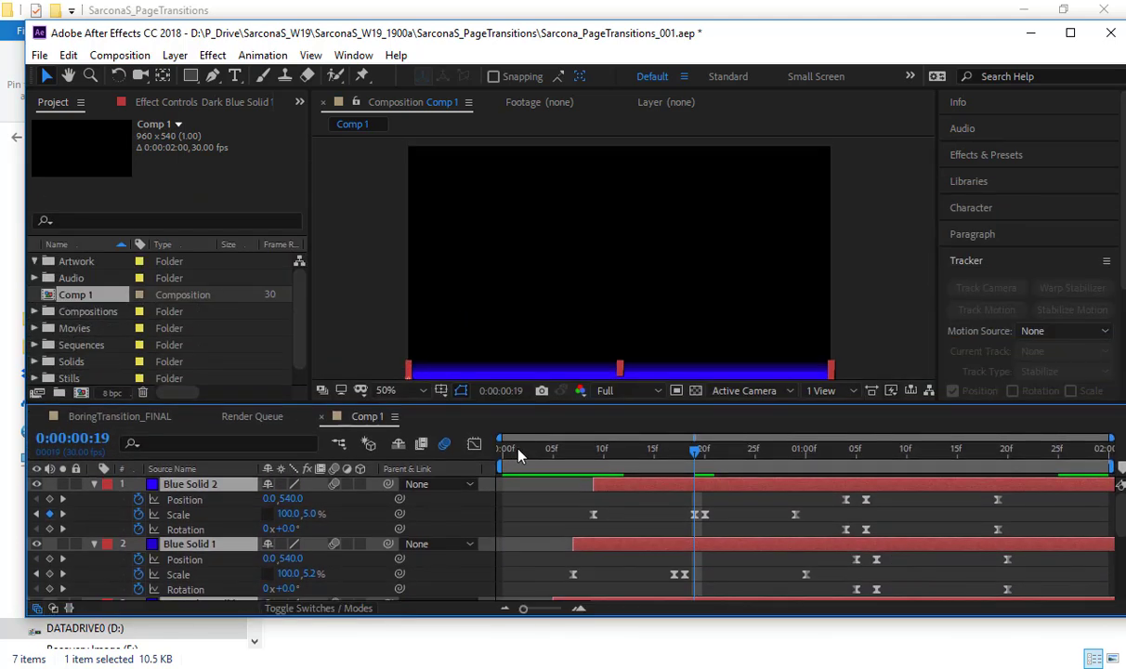
pyautogui.press('space')
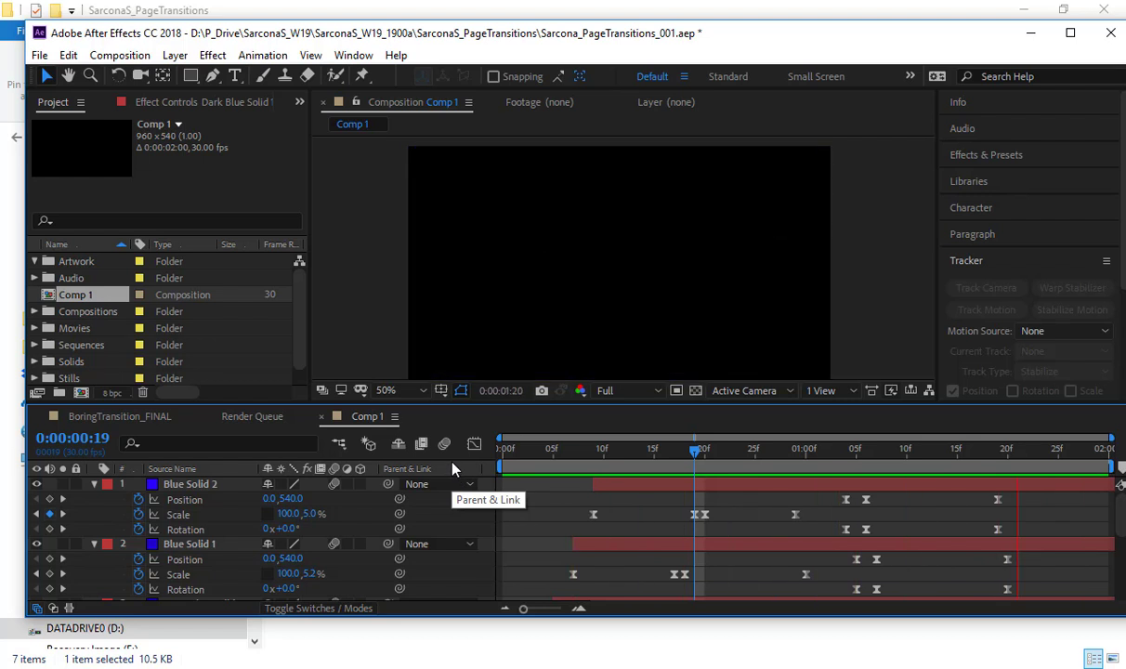
# Enlarge the timeline, select all five layers and turn the composition's motion blur back on.
pyautogui.moveTo(455, 417); pyautogui.dragTo(446, 183)
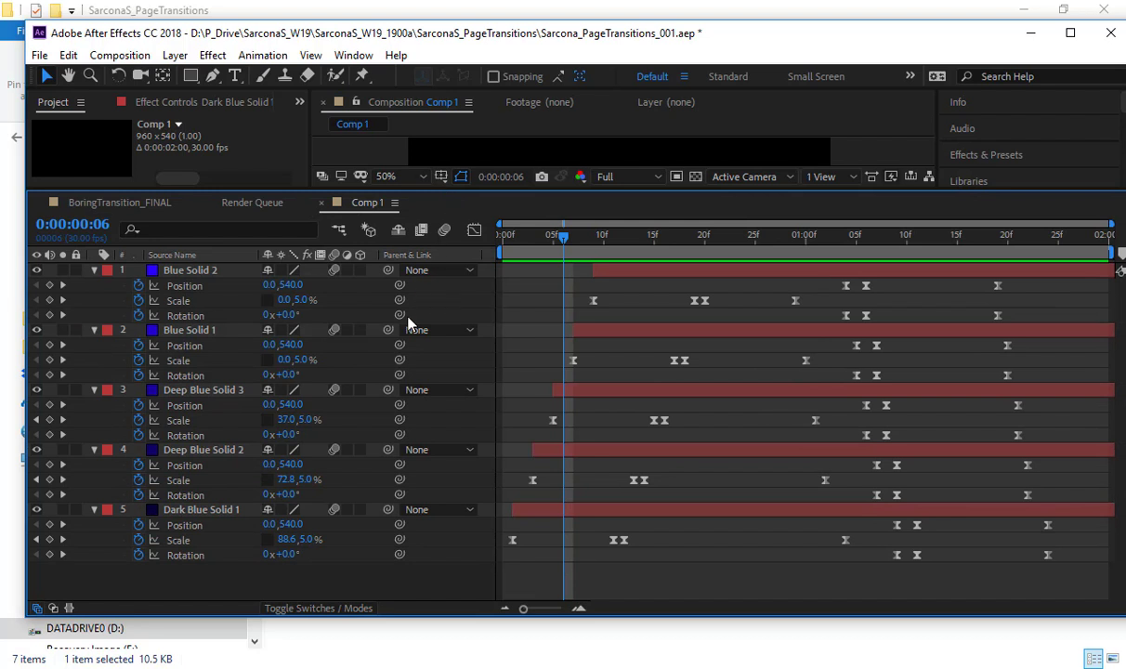
pyautogui.hotkey('ctrl', 'a')
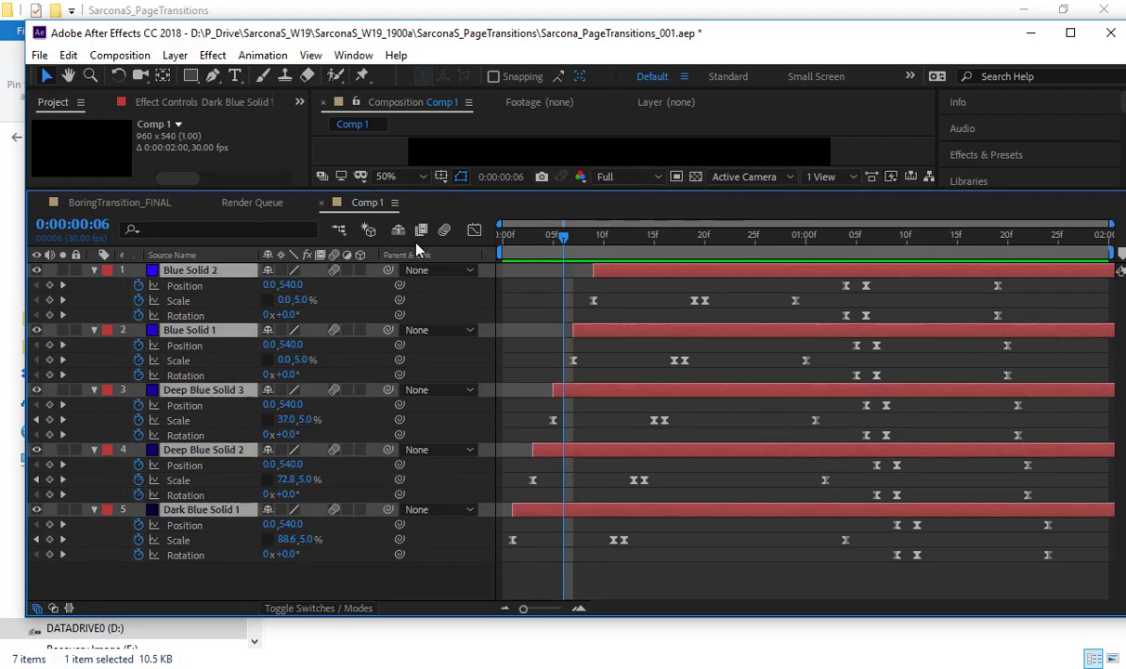
pyautogui.click(445, 232)
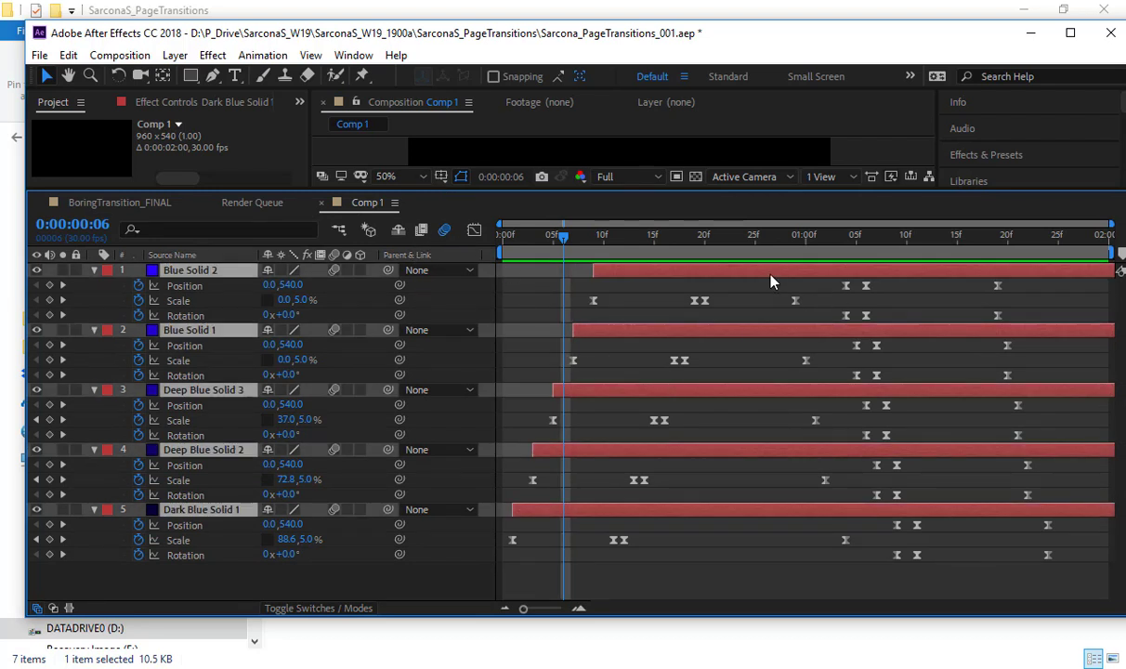
# Delete the last scale keyframe and all position and rotation keyframes on layers 2 to 5, and preview from the first frame.
pyautogui.moveTo(688, 238); pyautogui.dragTo(734, 236)
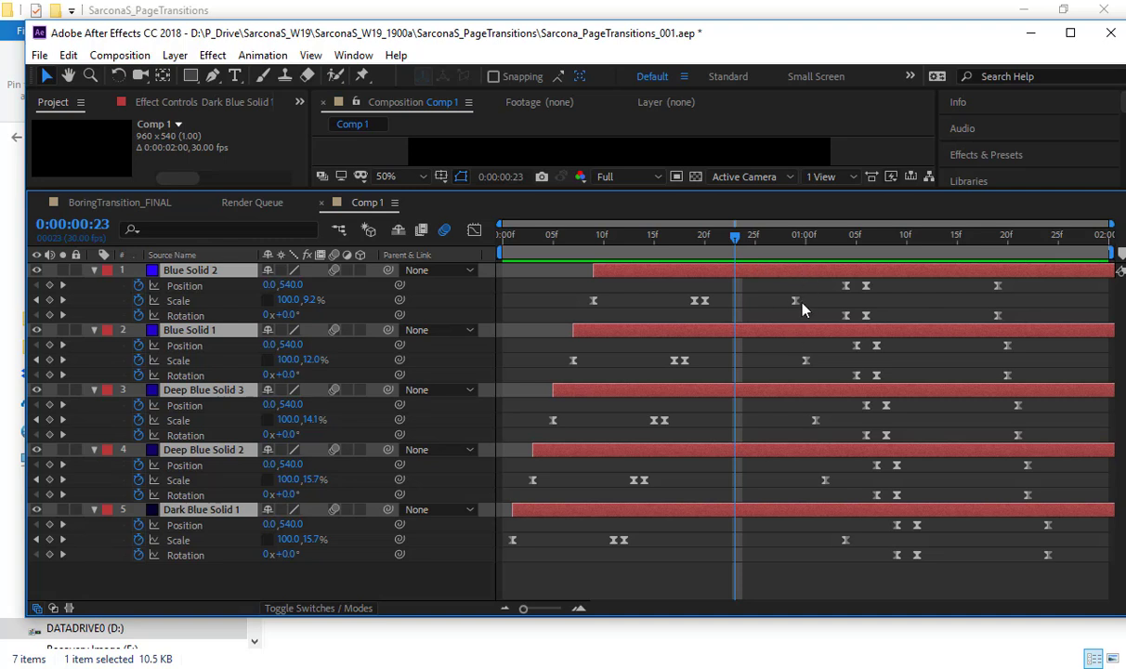
pyautogui.moveTo(779, 350); pyautogui.dragTo(1120, 580)
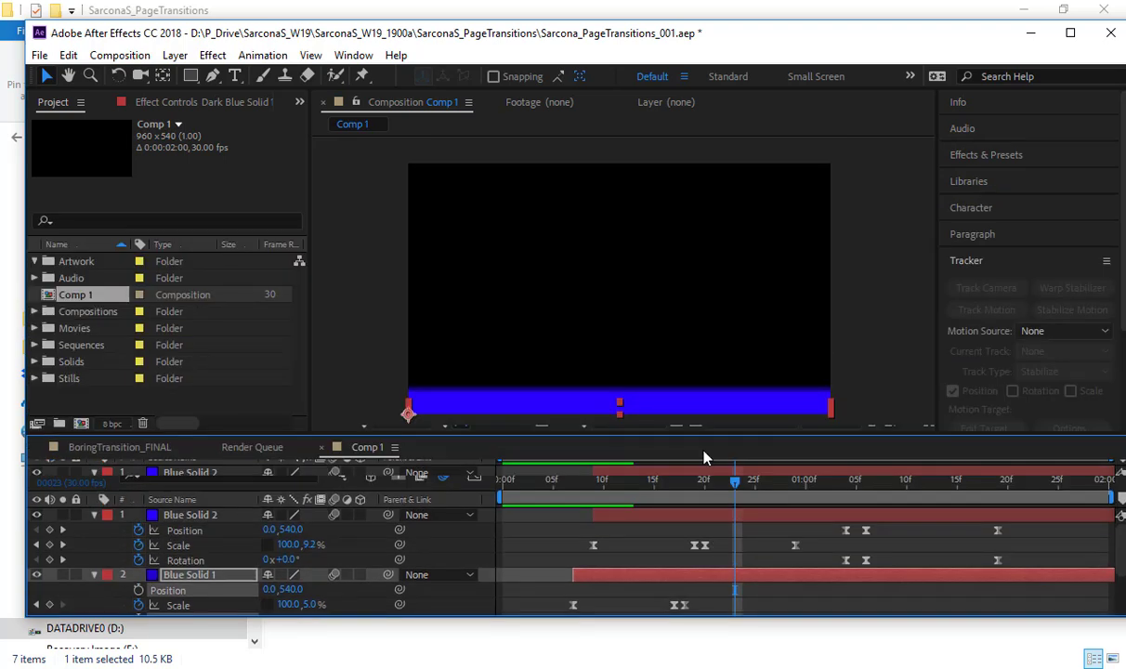
pyautogui.moveTo(563, 494); pyautogui.dragTo(396, 522)
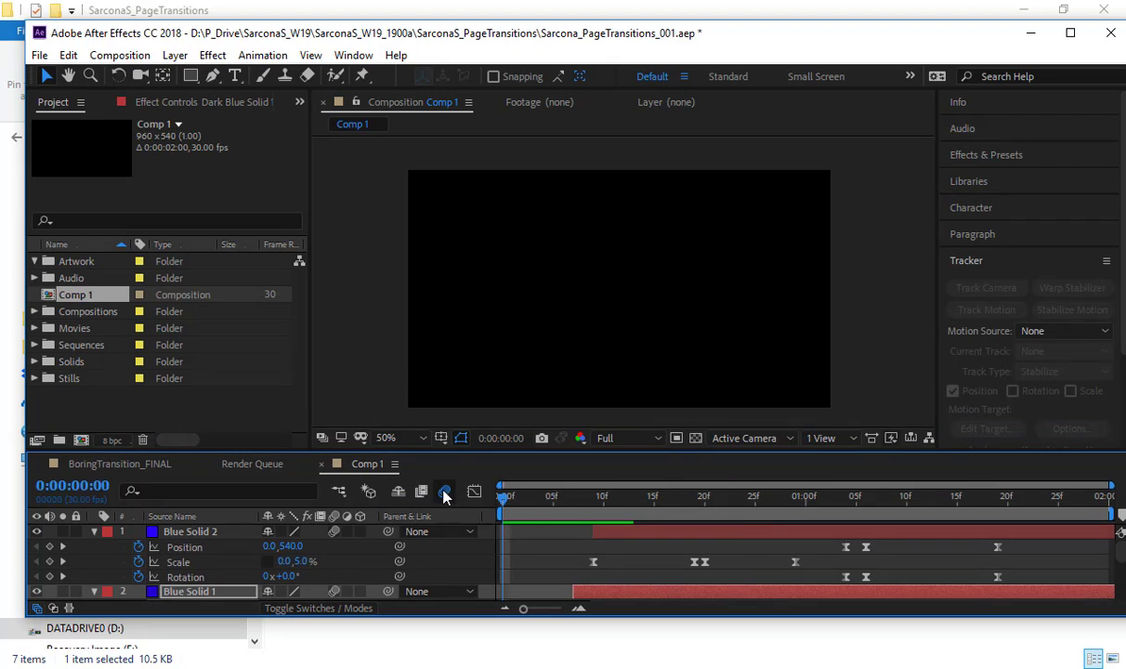
pyautogui.press('space')
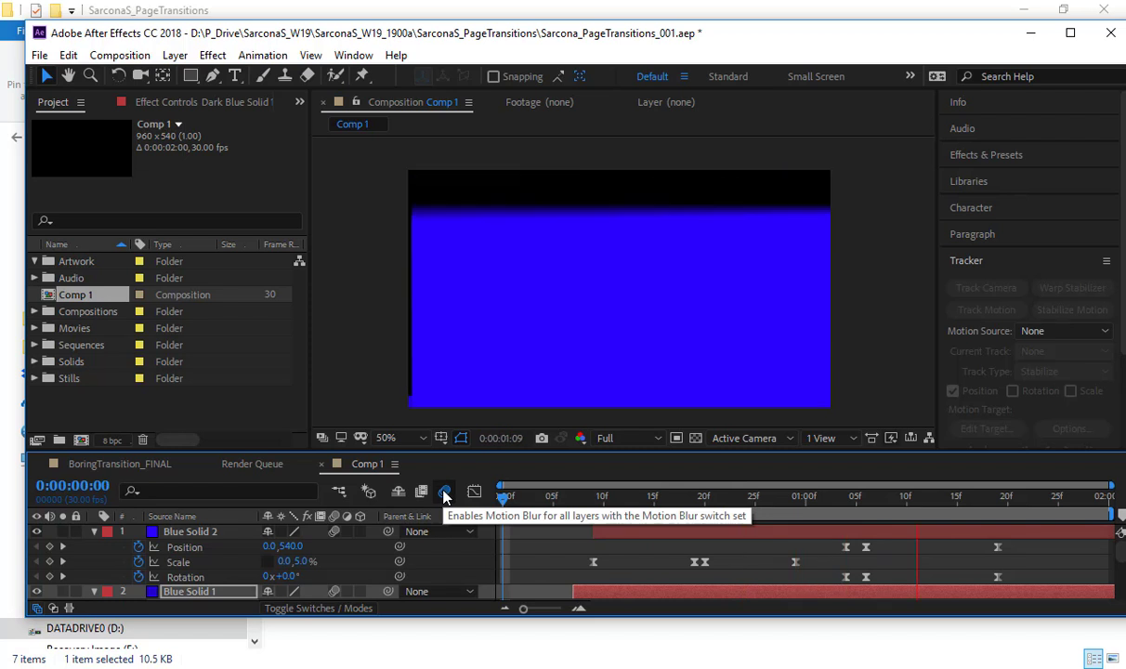
# Turn off the composition's motion blur and scrub through the top layer's falling motion around 0:00:01:11 and 0:00:01:05.
pyautogui.click(444, 492)
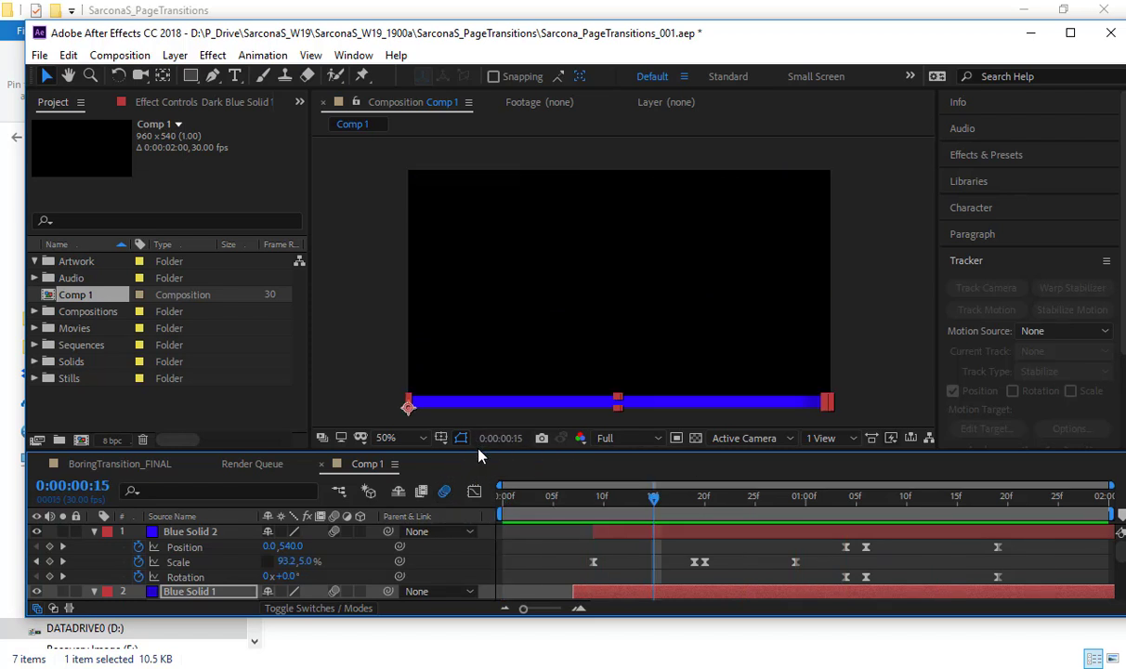
pyautogui.moveTo(479, 455); pyautogui.dragTo(488, 191)
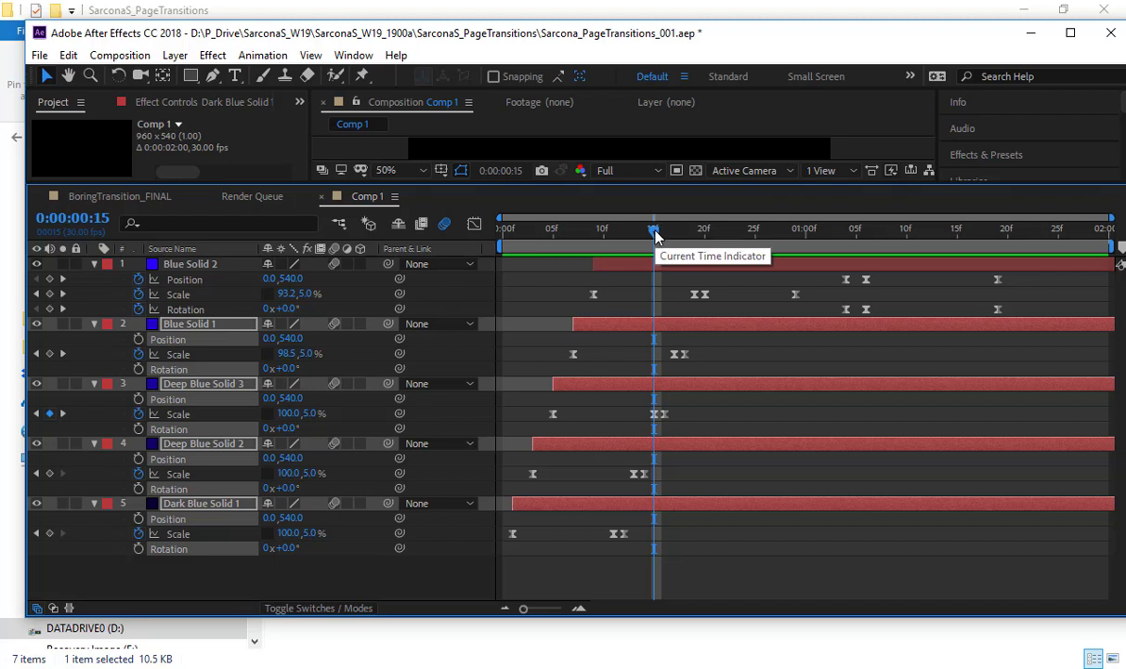
pyautogui.moveTo(655, 233); pyautogui.dragTo(917, 263)
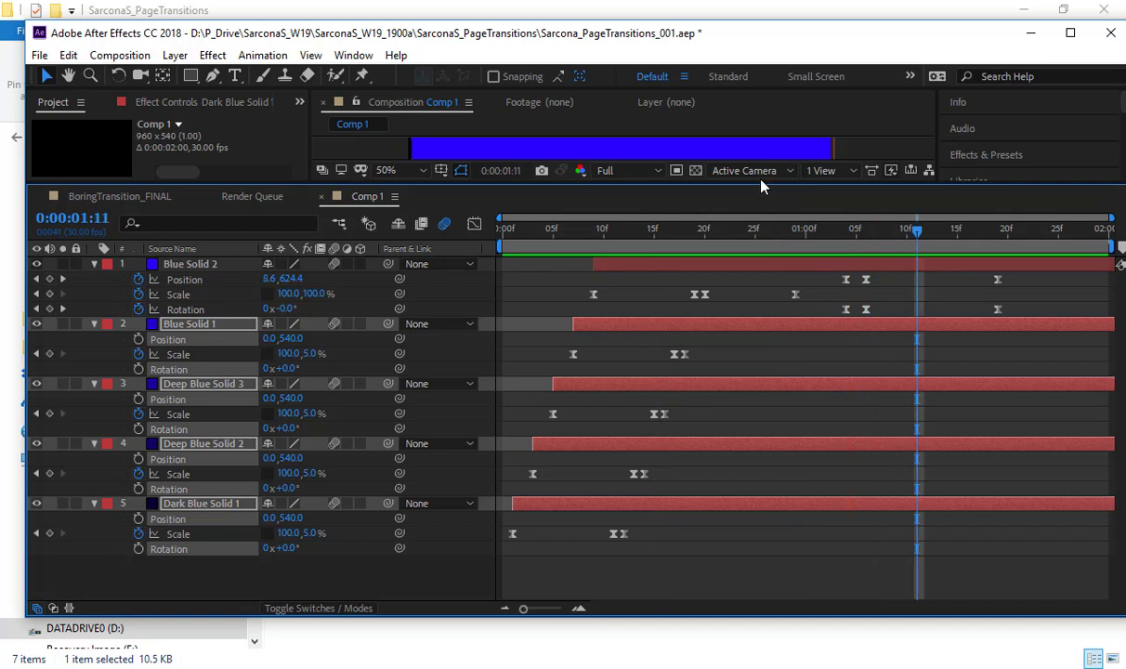
pyautogui.moveTo(761, 198); pyautogui.dragTo(743, 383)
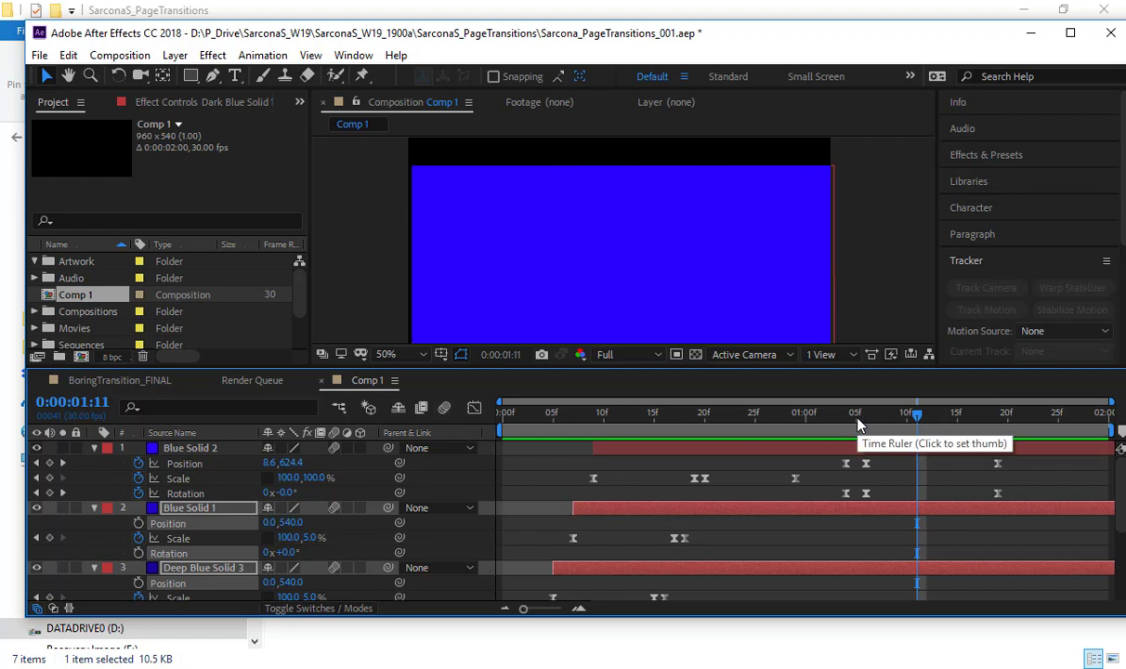
pyautogui.moveTo(894, 422); pyautogui.dragTo(855, 429)
# Purge all memory and disk cache, and preview the transition from the first frame.
pyautogui.click(69, 55)
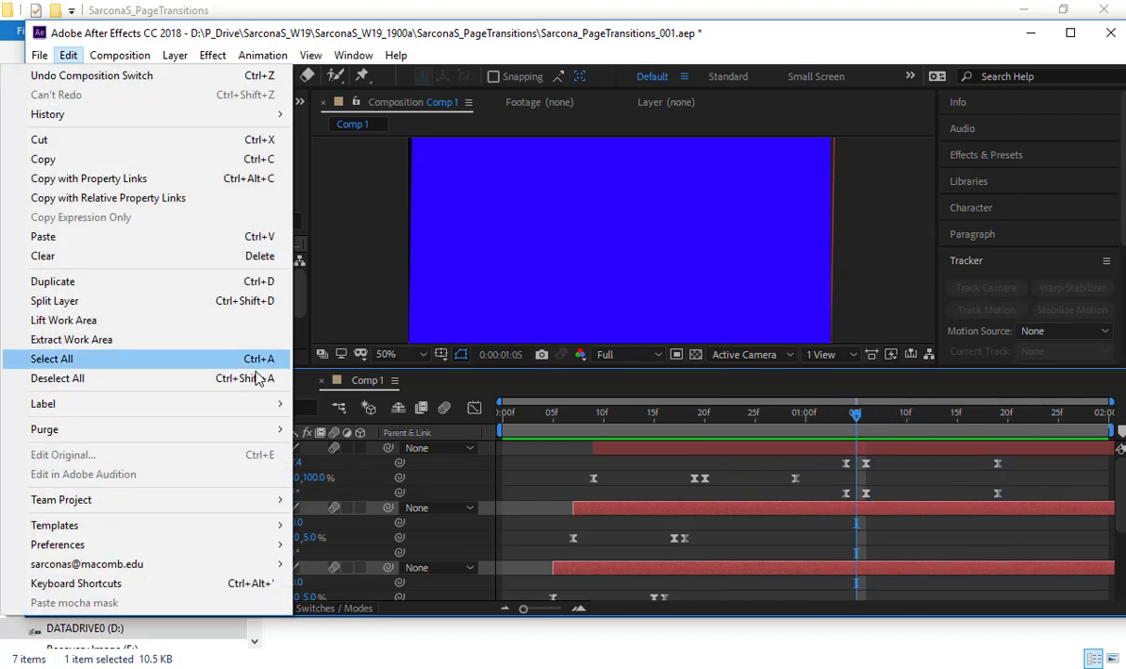
pyautogui.moveTo(253, 433)
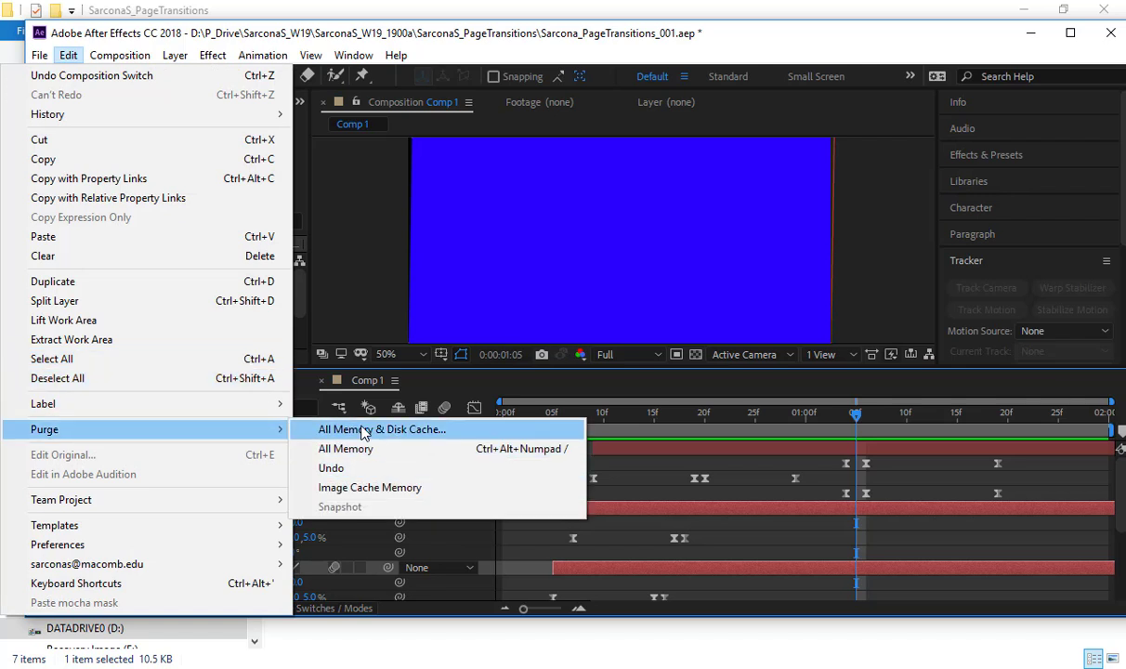
pyautogui.click(364, 430)
pyautogui.click(206, 118)
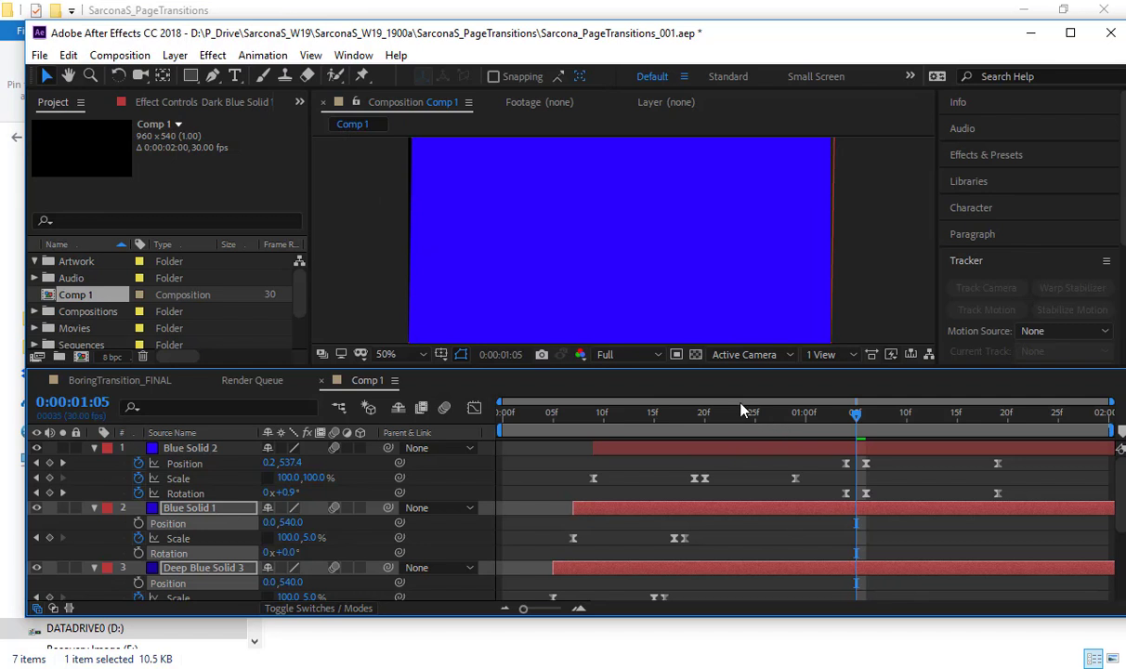
pyautogui.click(508, 411)
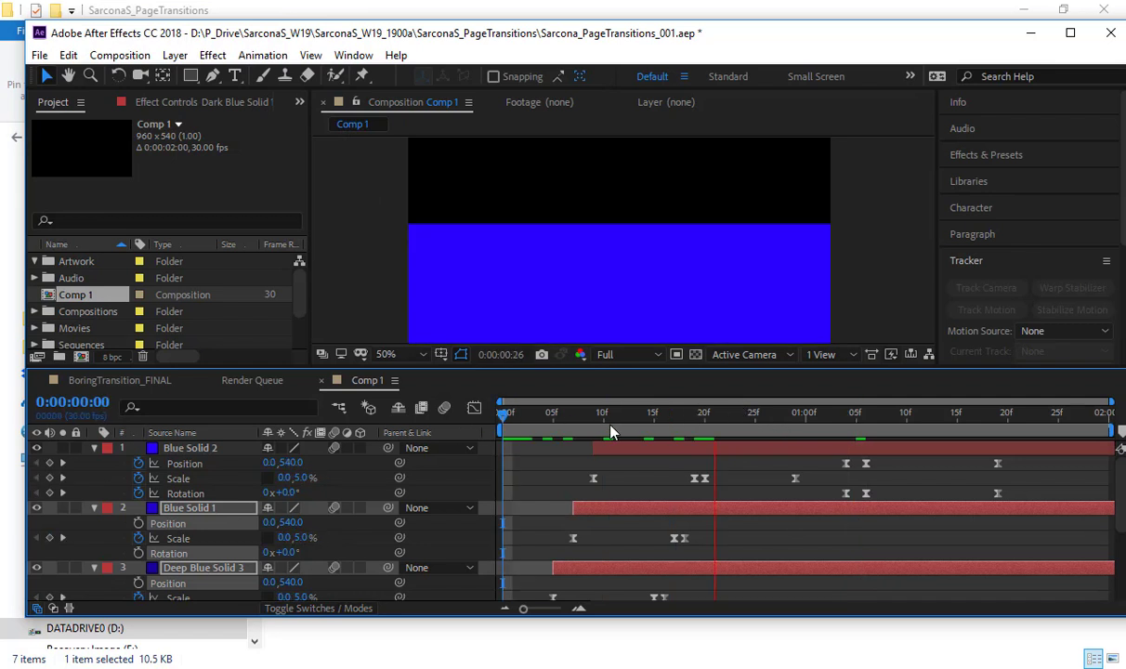
pyautogui.press('space')
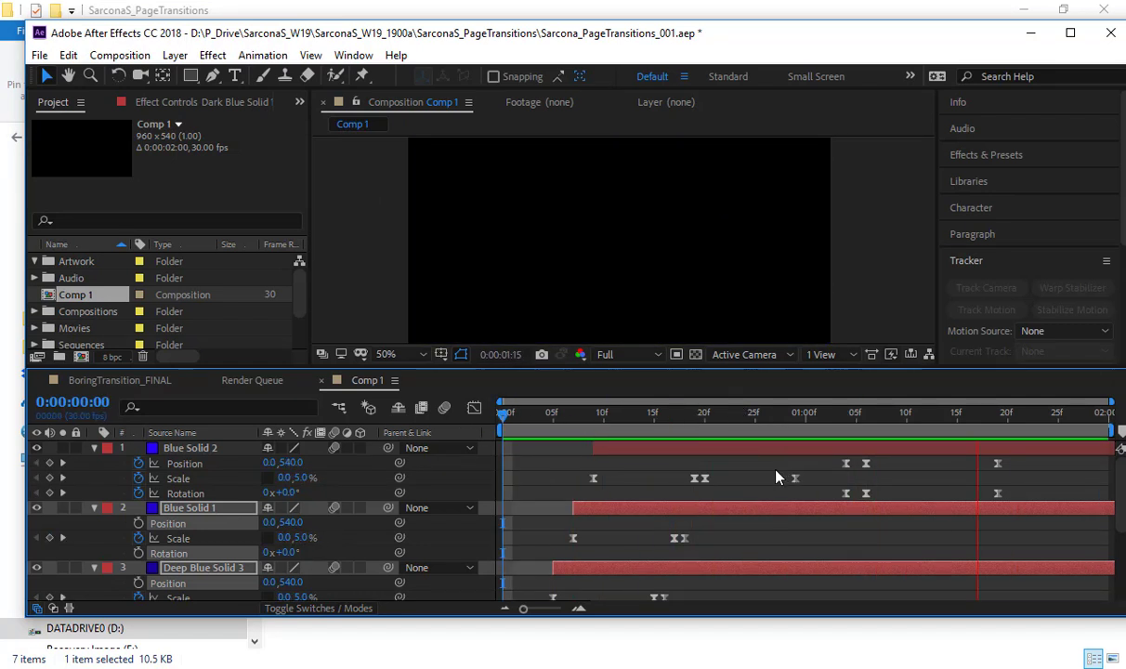
pyautogui.moveTo(613, 371); pyautogui.dragTo(600, 285)
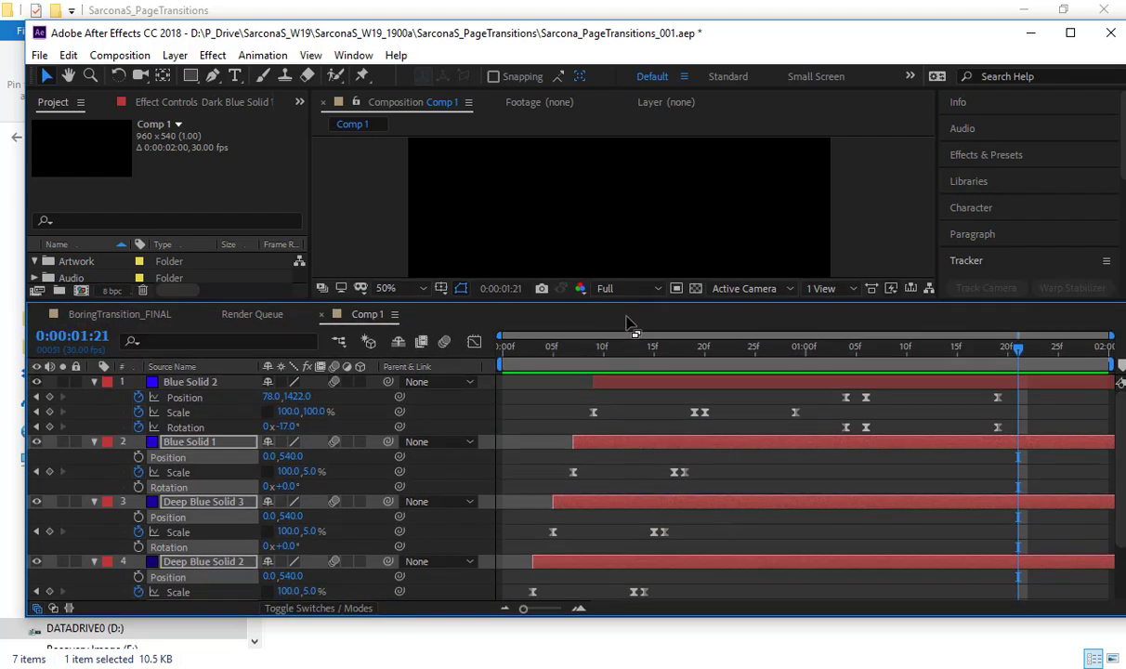
pyautogui.press('space')
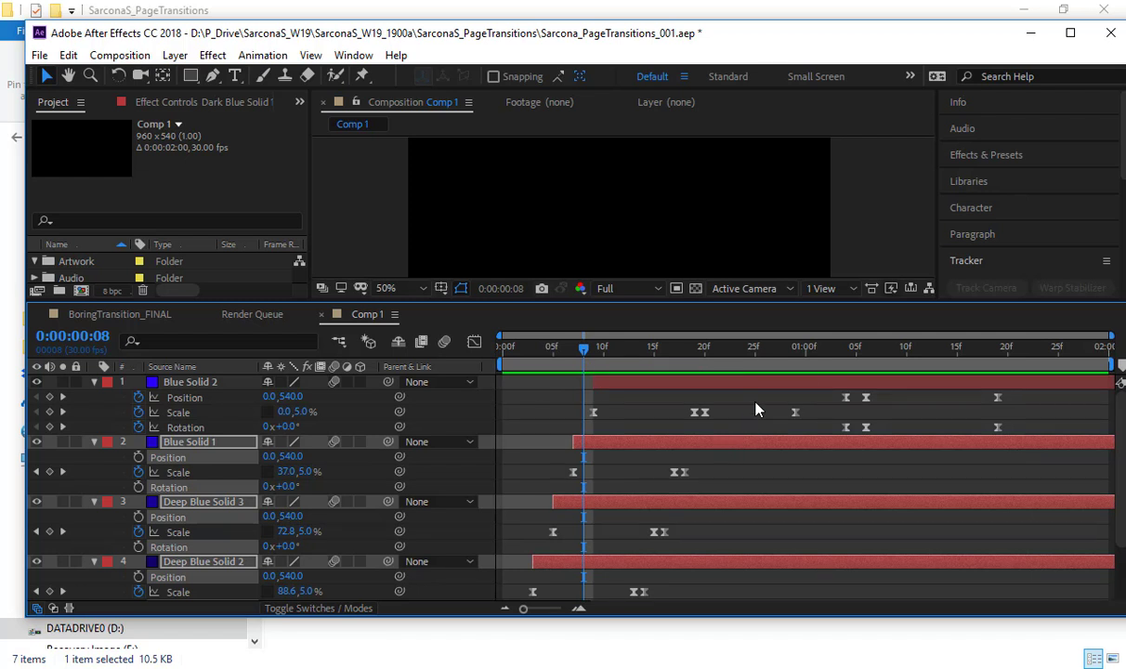
# Copy Blue Solid 2's position keyframes onto Blue Solid 1, starting at 0:00:01:03.
pyautogui.moveTo(760, 403); pyautogui.dragTo(1031, 441)
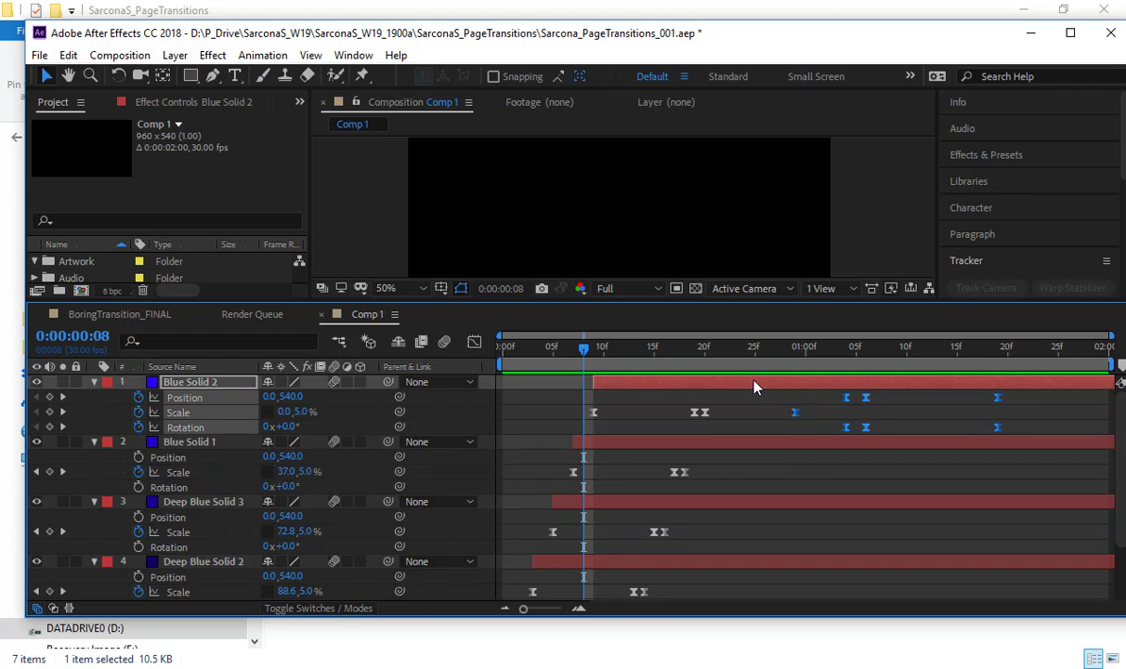
pyautogui.click(206, 396)
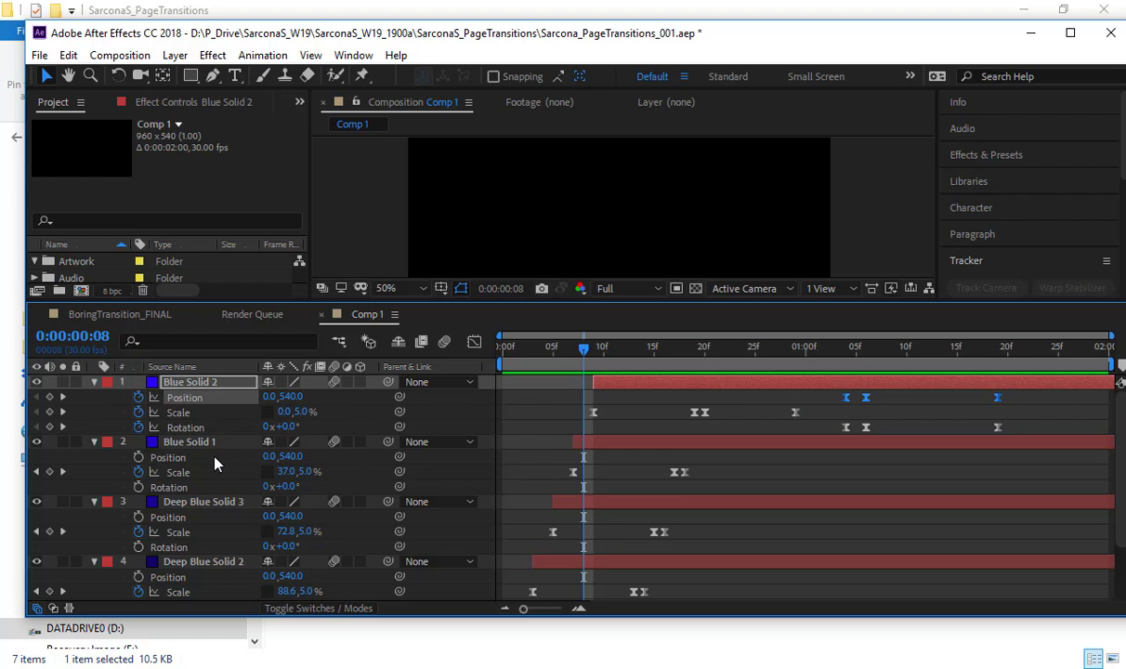
pyautogui.click(218, 457)
pyautogui.click(836, 350)
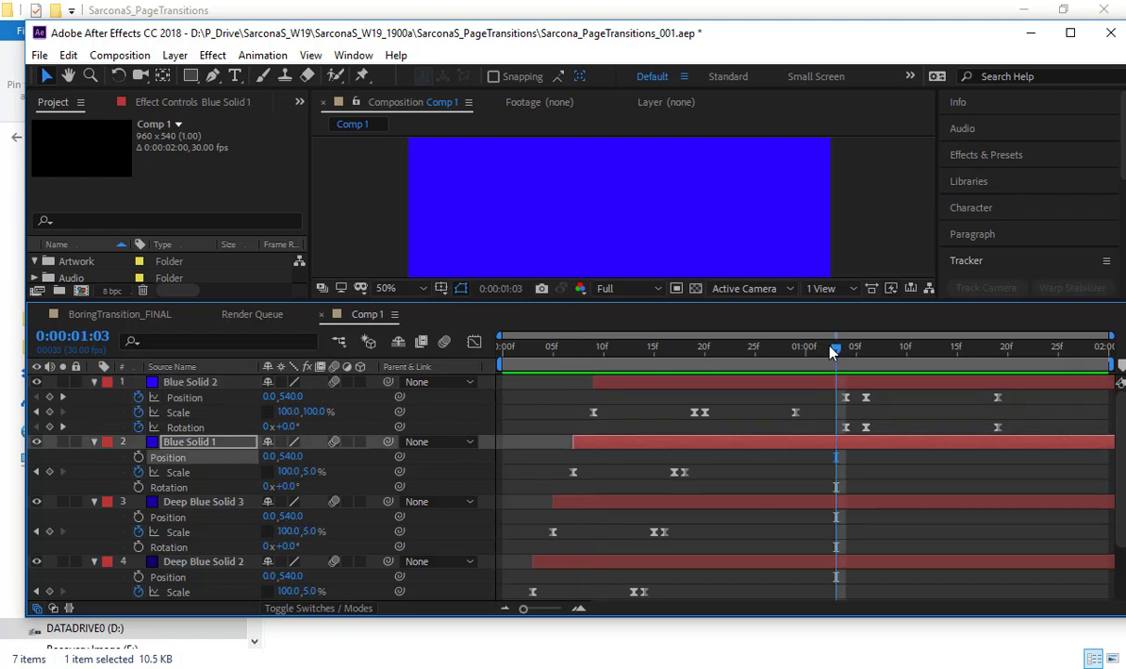
pyautogui.hotkey('ctrl', 'v')
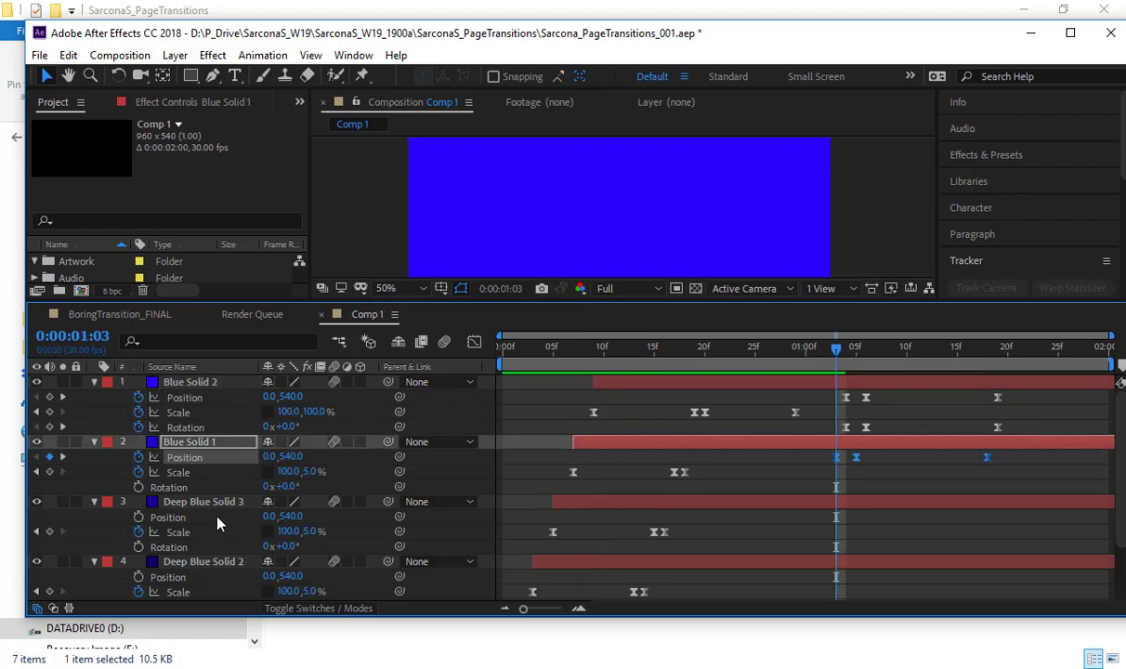
# Paste the position keyframes onto Deep Blue Solid 3 starting at 0:00:01:02 and Deep Blue Solid 2 starting at 0:00:01:01.
pyautogui.click(216, 517)
pyautogui.hotkey('ctrl', 'v')
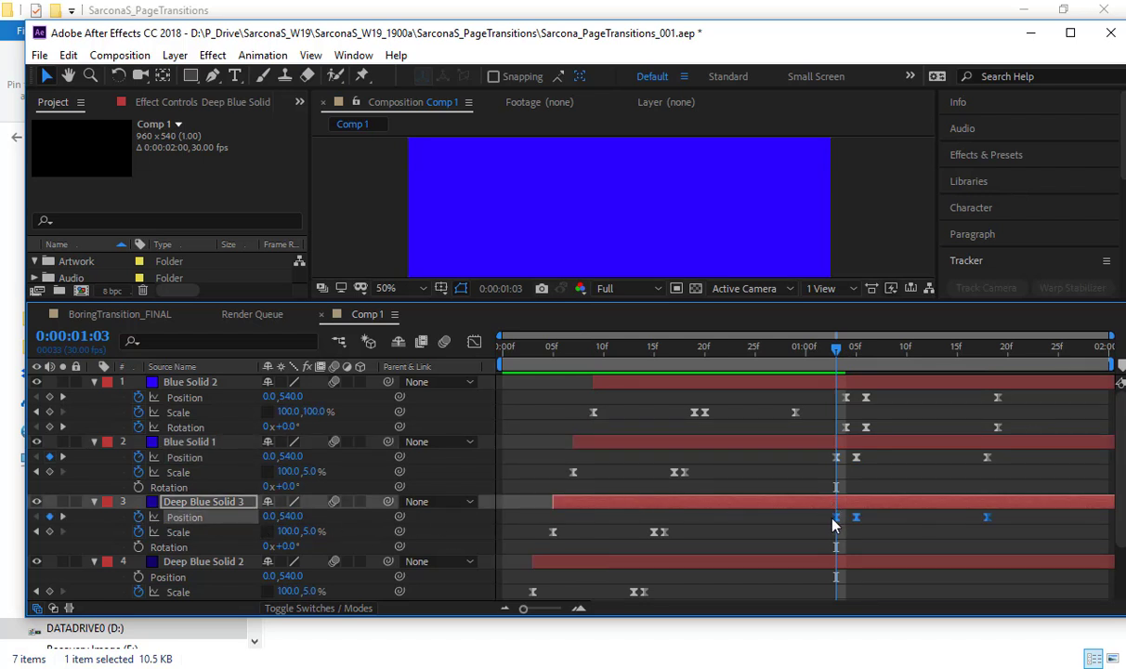
pyautogui.moveTo(833, 522); pyautogui.dragTo(823, 522)
pyautogui.scroll(-2, 323, 524)
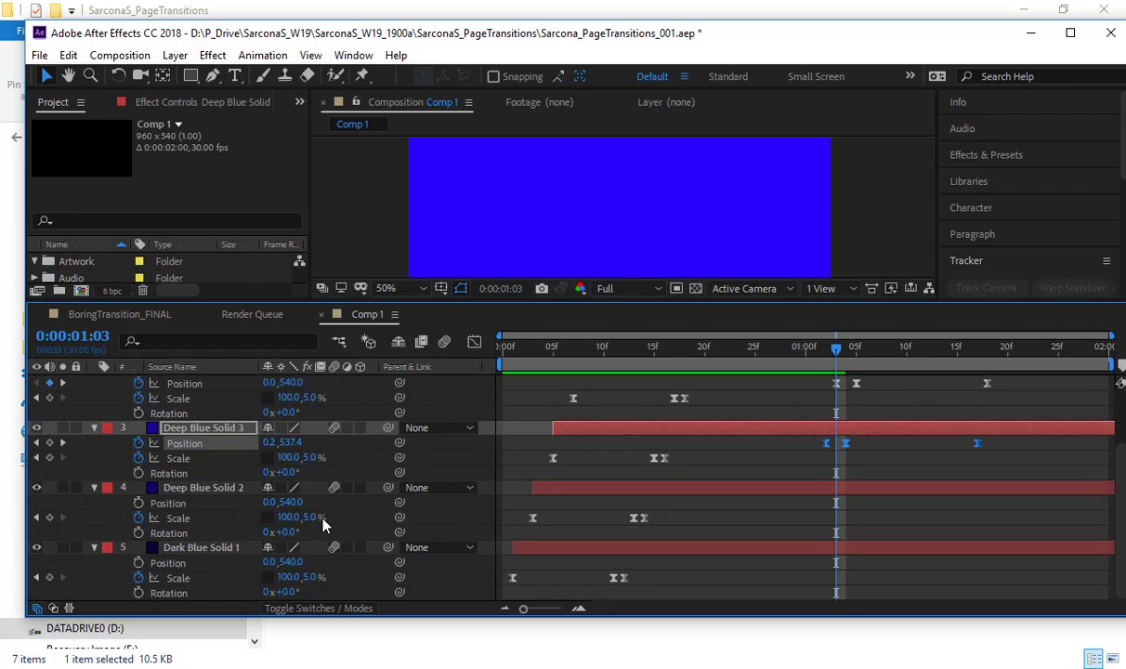
pyautogui.click(206, 504)
pyautogui.hotkey('ctrl', 'v')
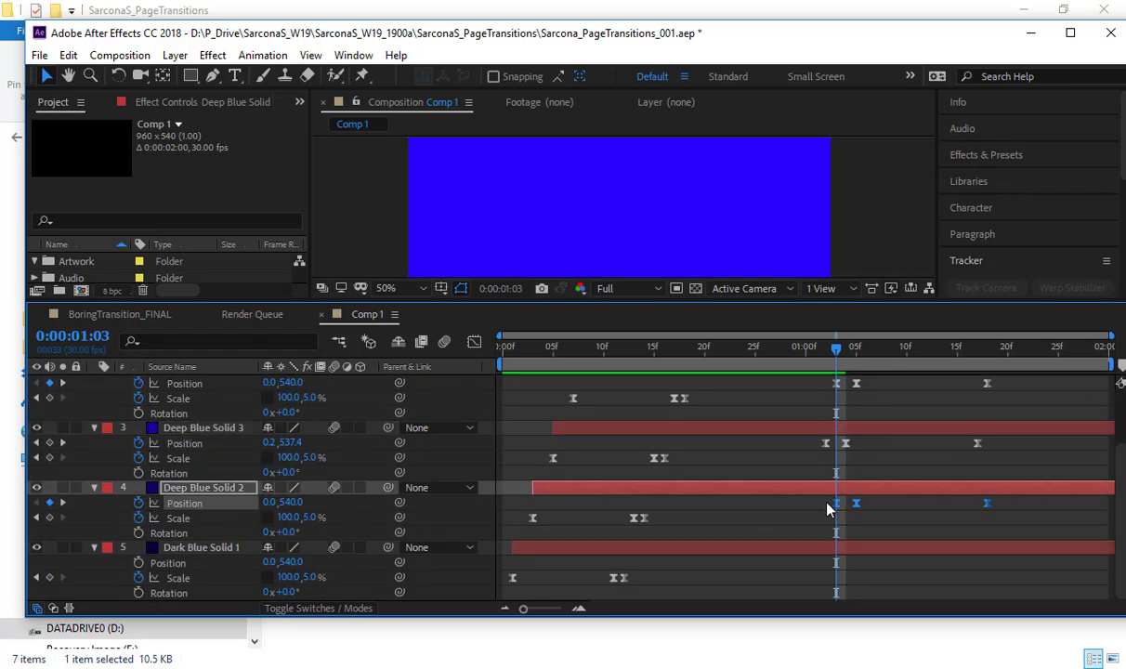
pyautogui.moveTo(836, 507); pyautogui.dragTo(815, 506)
# Paste the position keyframes onto Dark Blue Solid 1, starting at 0:00:01:00.
pyautogui.moveTo(819, 362); pyautogui.dragTo(806, 358)
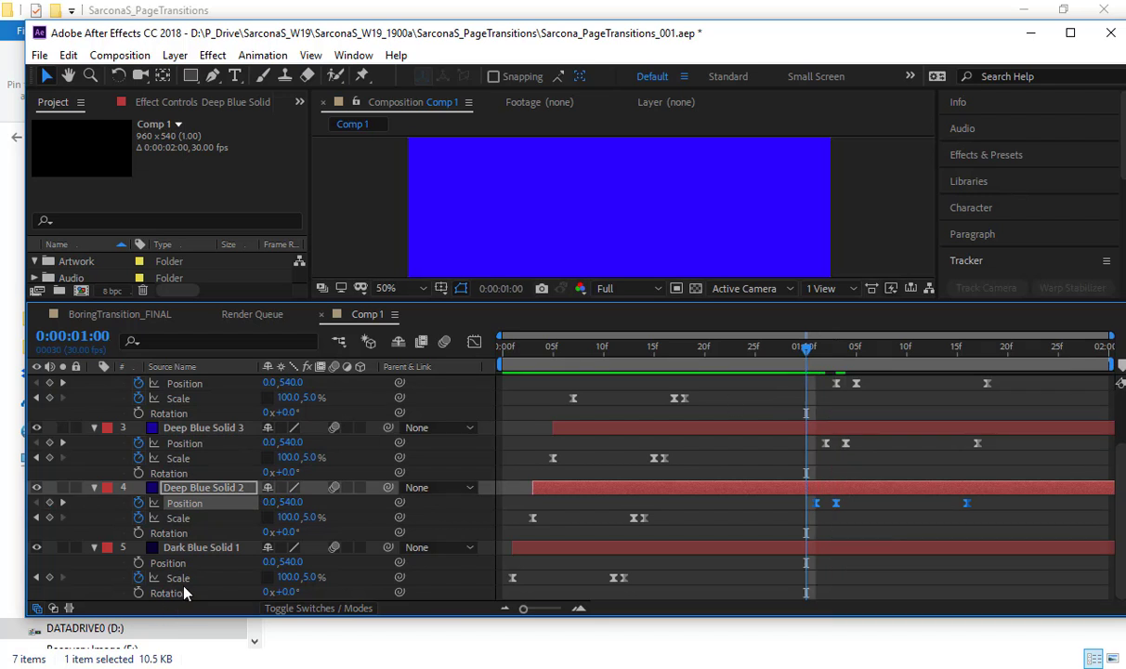
pyautogui.click(200, 563)
pyautogui.hotkey('ctrl', 'v')
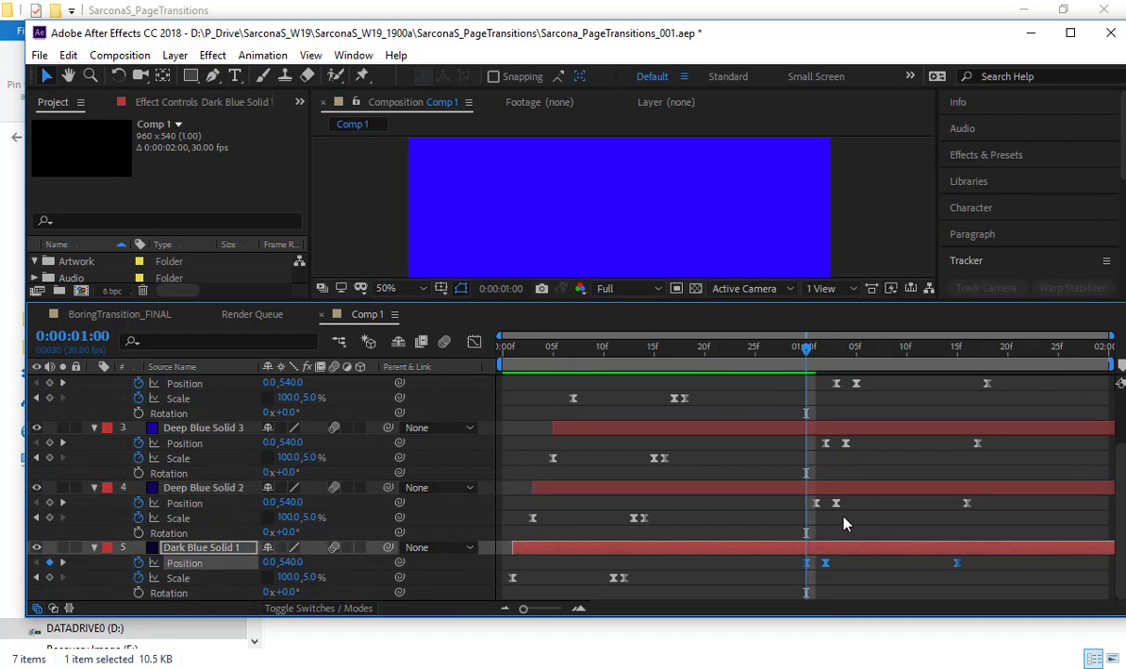
# Copy Blue Solid 2's rotation keyframes onto Blue Solid 1, with the first one at 0:00:01:02.
pyautogui.scroll(3, 844, 523)
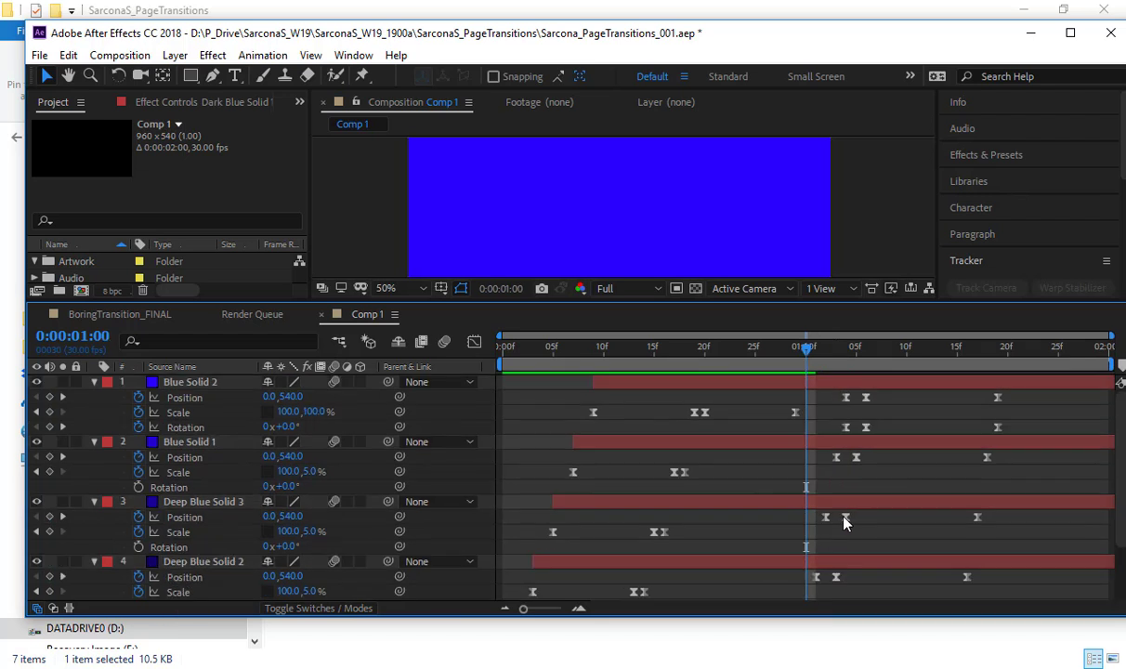
pyautogui.click(203, 430)
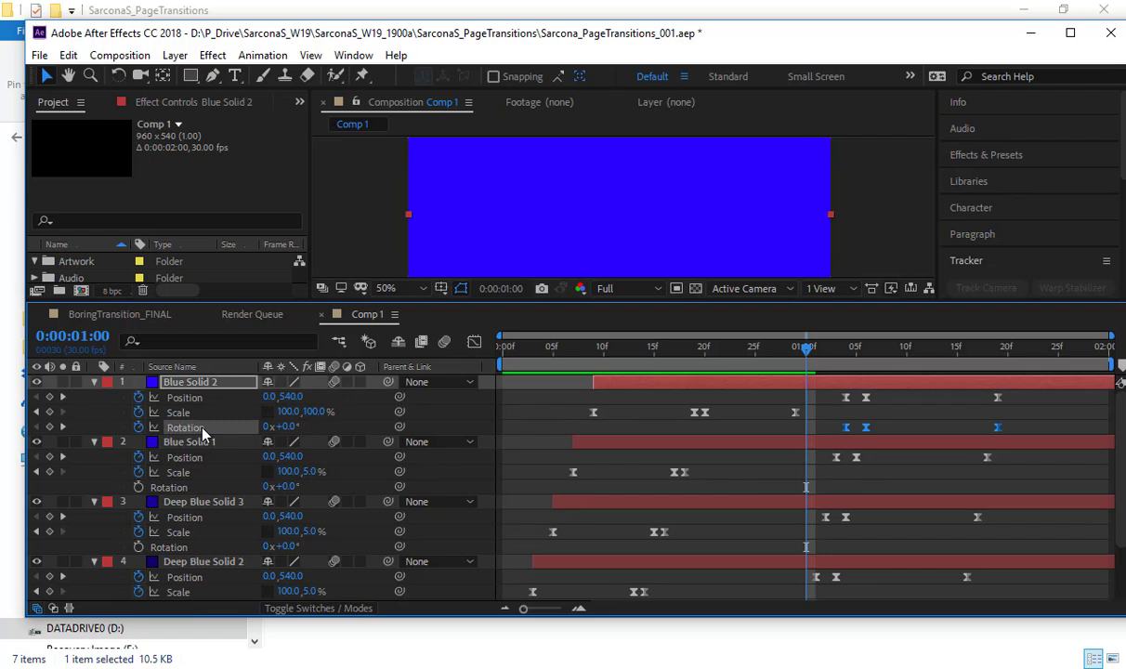
pyautogui.click(205, 489)
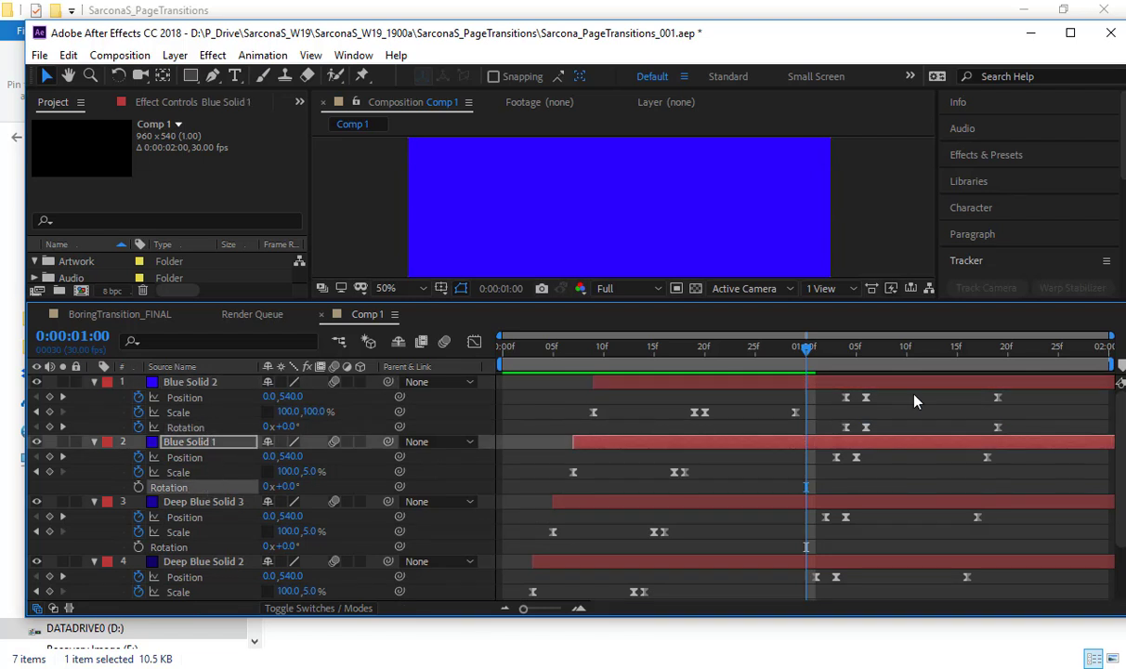
pyautogui.hotkey('ctrl', 'v')
pyautogui.moveTo(827, 488); pyautogui.dragTo(850, 485)
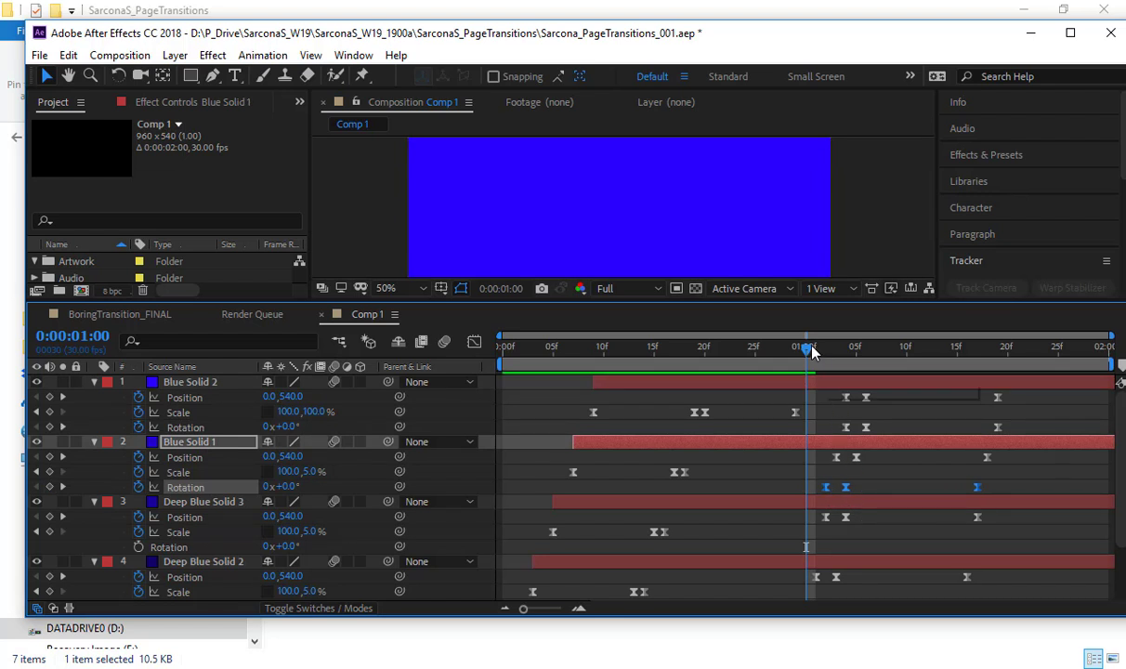
# Paste the rotation keyframes onto Deep Blue Solid 3 starting at 0:00:01:00 and Deep Blue Solid 2 starting at 0:00:00:29.
pyautogui.scroll(-3, 809, 401)
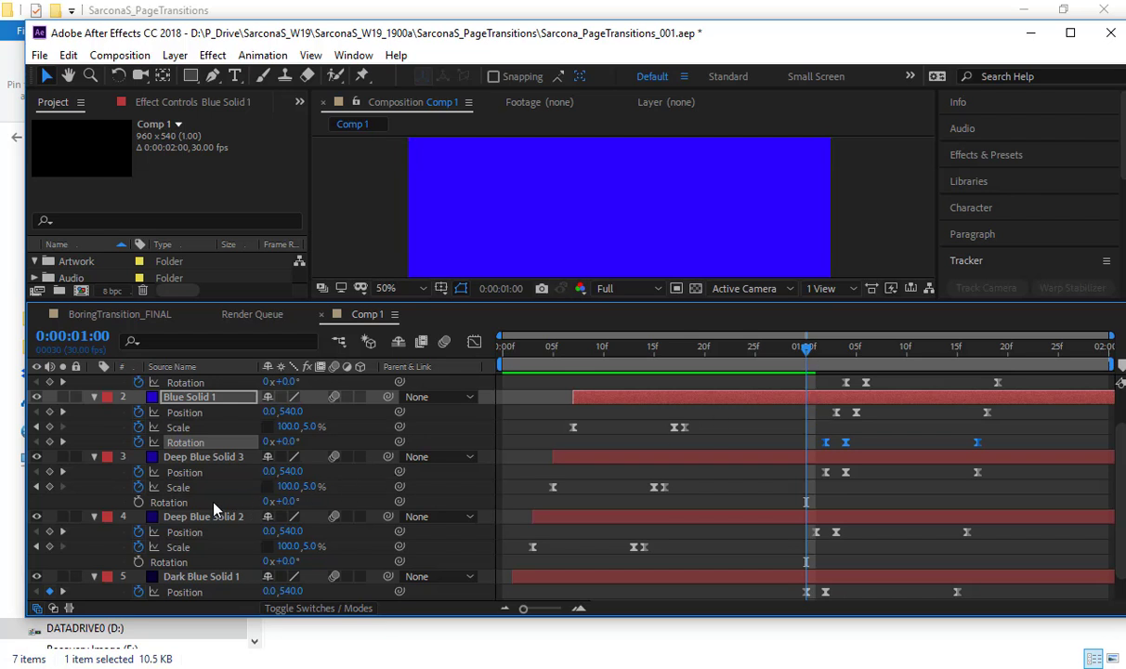
pyautogui.click(182, 502)
pyautogui.click(139, 501)
pyautogui.click(169, 562)
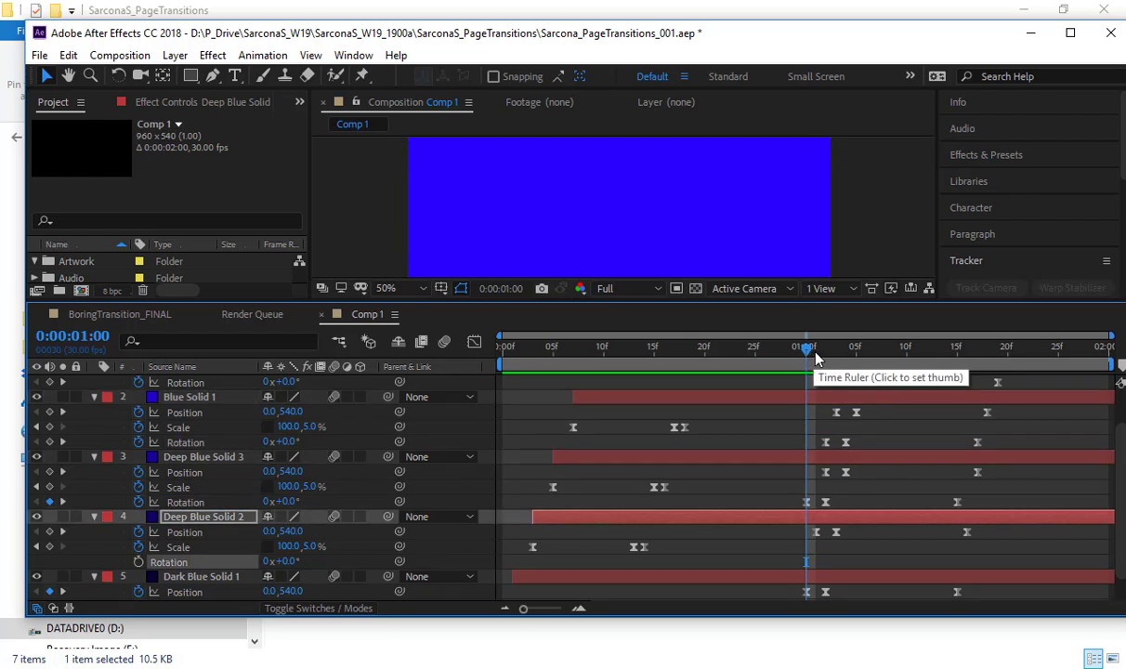
pyautogui.hotkey('ctrl', 'v')
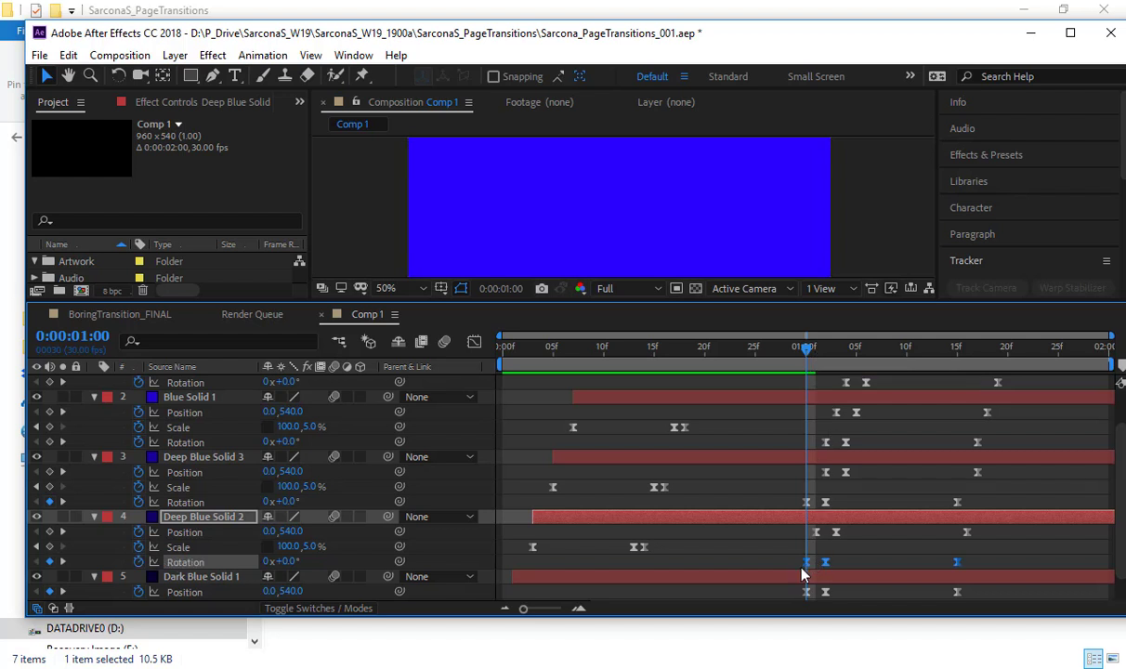
pyautogui.moveTo(800, 567); pyautogui.dragTo(796, 563)
# Paste the rotation keyframes onto Dark Blue Solid 1, starting at 0:00:00:28.
pyautogui.scroll(-1, 793, 446)
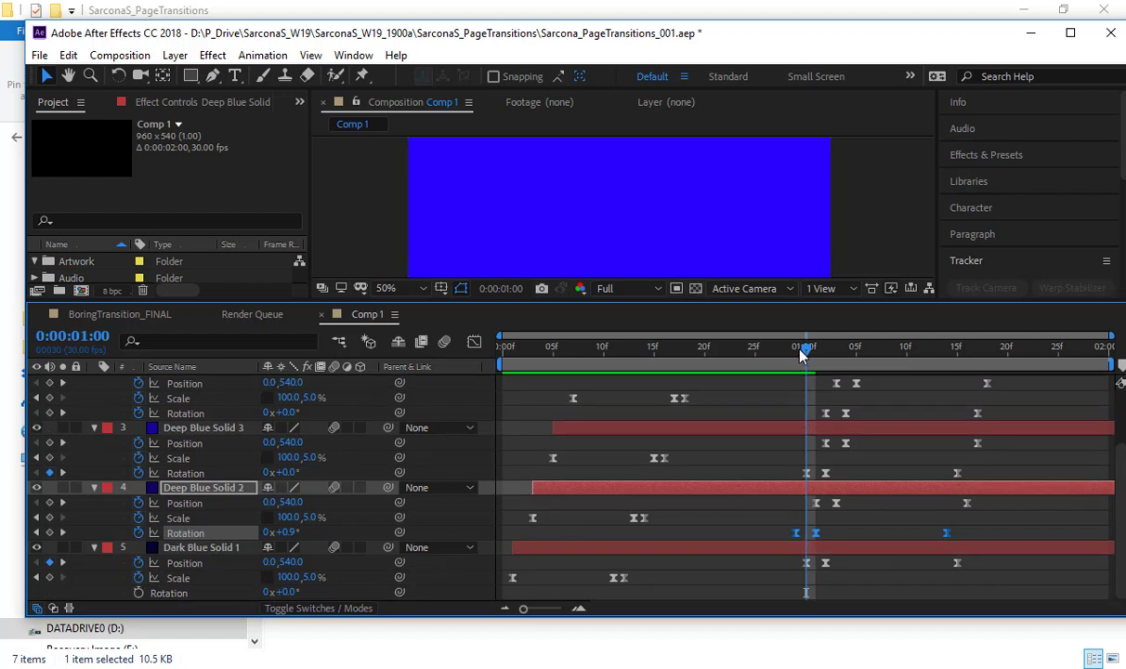
pyautogui.moveTo(803, 349); pyautogui.dragTo(788, 366)
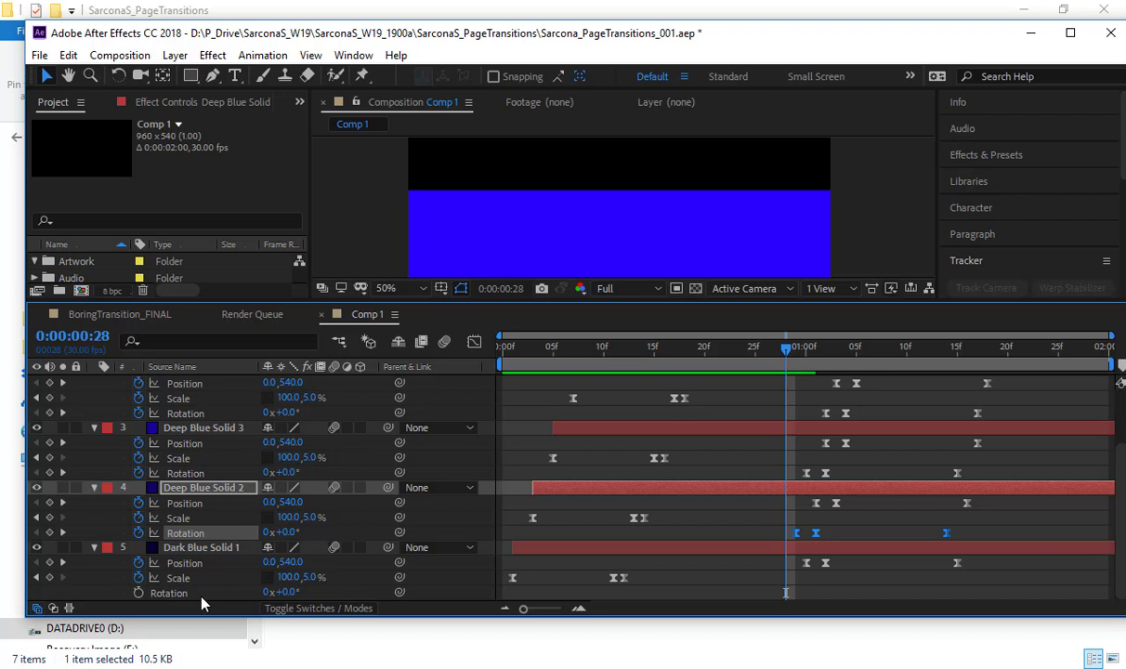
pyautogui.click(176, 591)
# Copy Blue Solid 2's last scale keyframe onto Blue Solid 1 and place it at 0:00:00:28.
pyautogui.scroll(1, 811, 557)
pyautogui.scroll(1, 810, 564)
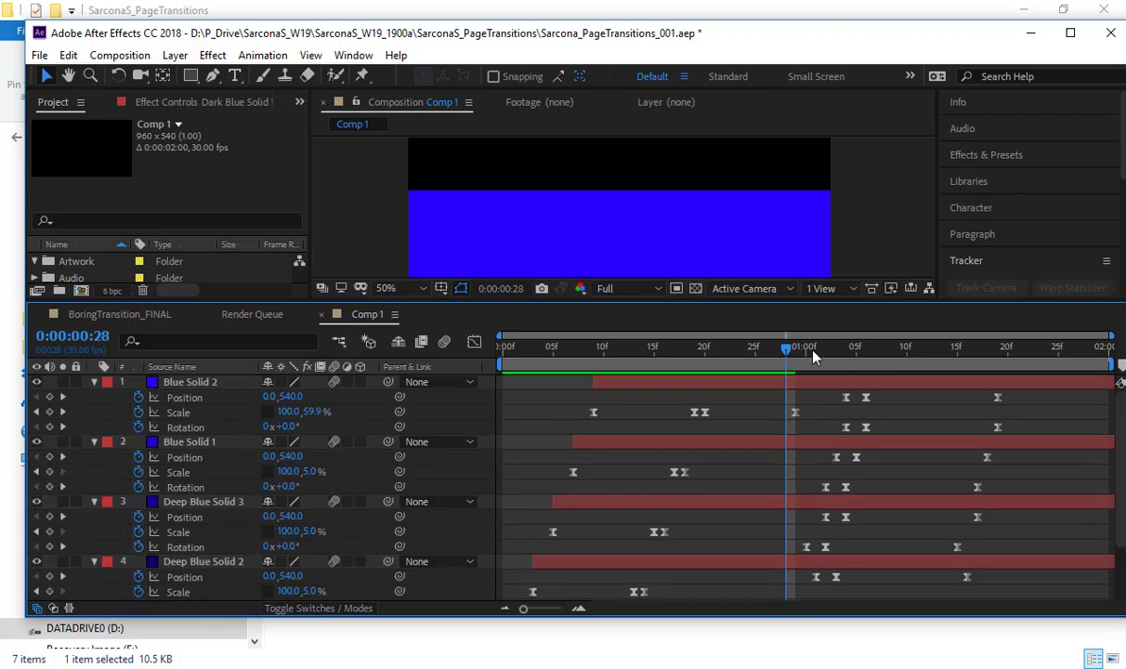
pyautogui.moveTo(812, 355)
pyautogui.mouseDown()
pyautogui.moveTo(949, 369)
pyautogui.moveTo(773, 385)
pyautogui.moveTo(796, 361)
pyautogui.mouseUp()
pyautogui.click(794, 412)
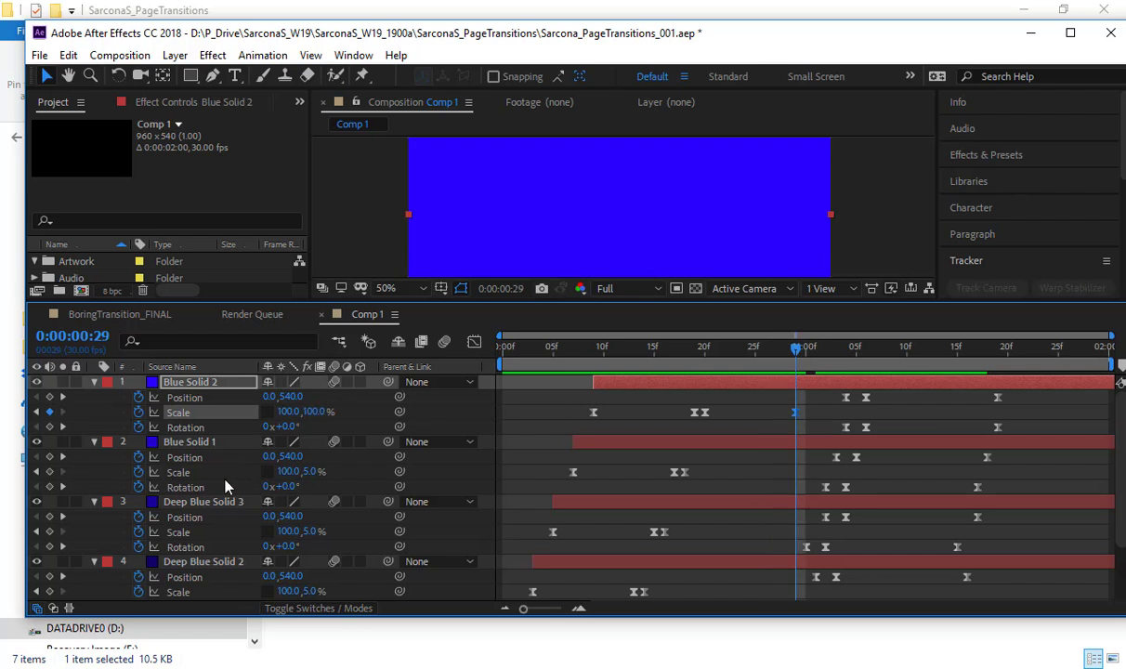
pyautogui.click(766, 467)
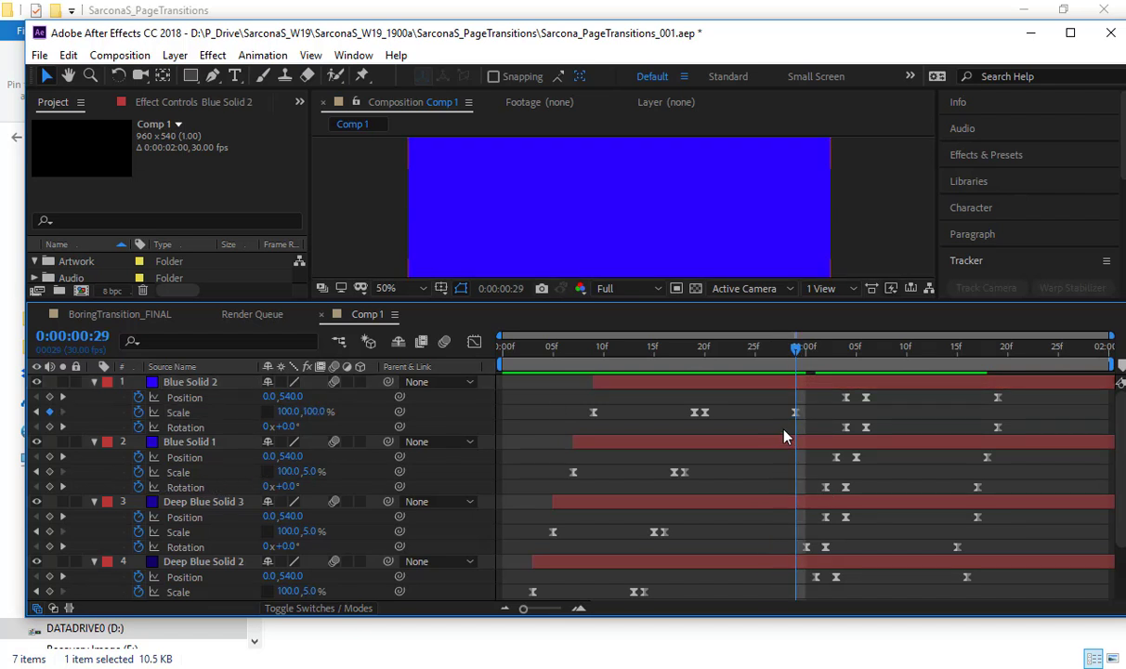
pyautogui.click(184, 474)
pyautogui.hotkey('ctrl', 'v')
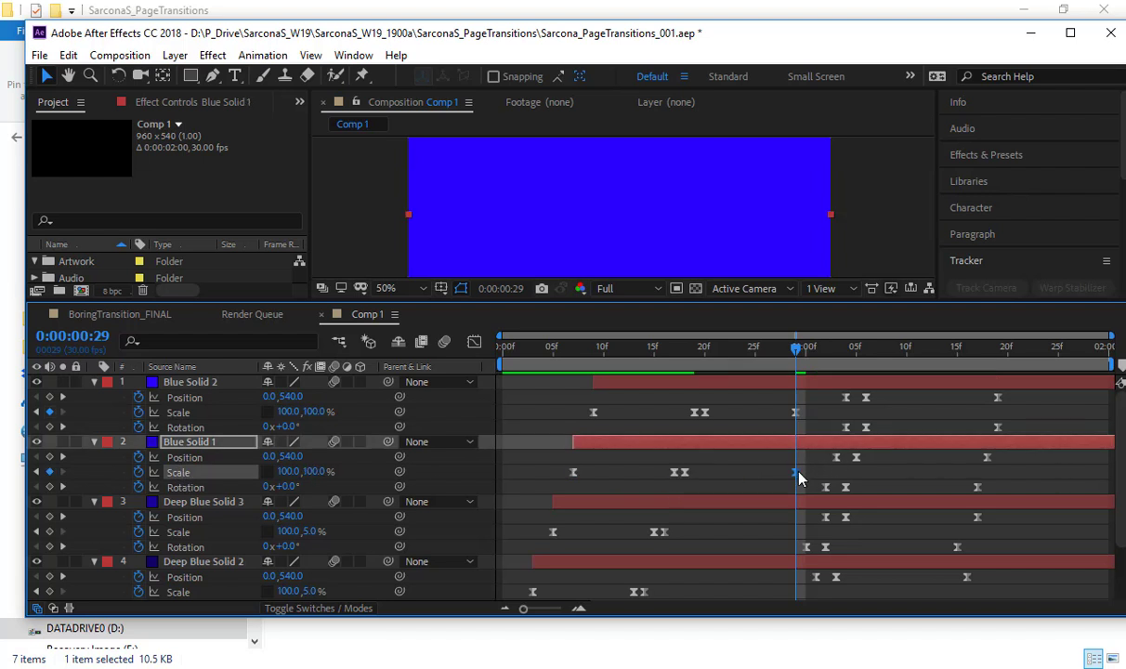
pyautogui.moveTo(796, 471); pyautogui.dragTo(785, 472)
# Paste the full-size scale keyframe onto Deep Blue Solid 3 and place it at 0:00:00:27.
pyautogui.click(177, 531)
pyautogui.hotkey('ctrl', 'v')
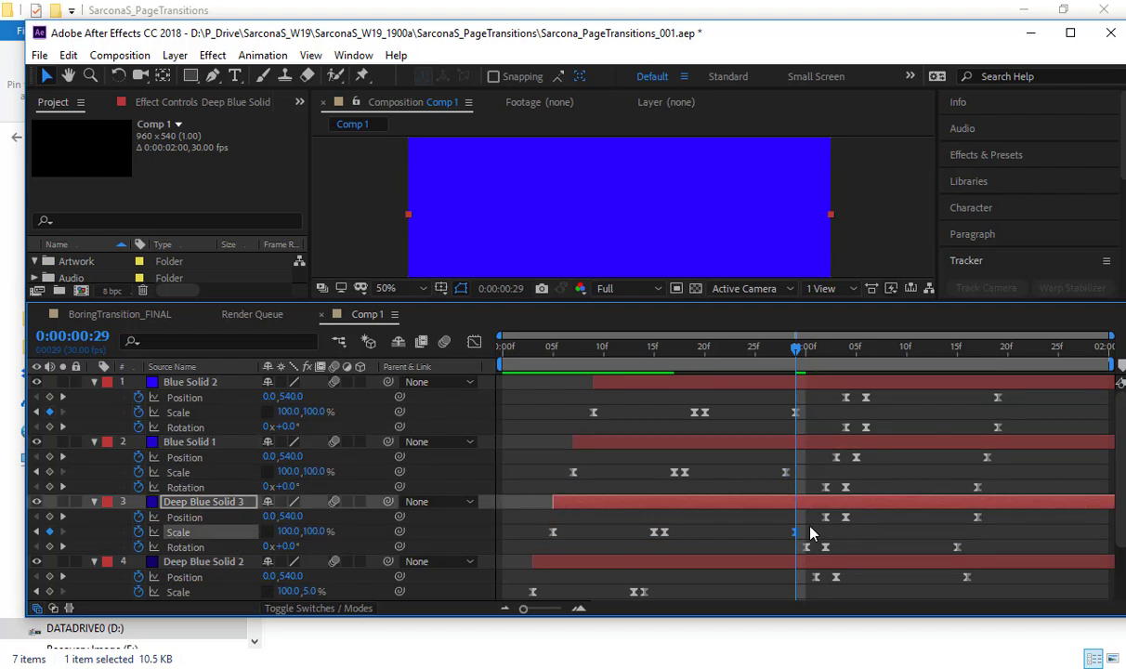
pyautogui.moveTo(795, 531); pyautogui.dragTo(786, 531)
pyautogui.scroll(-2, 736, 559)
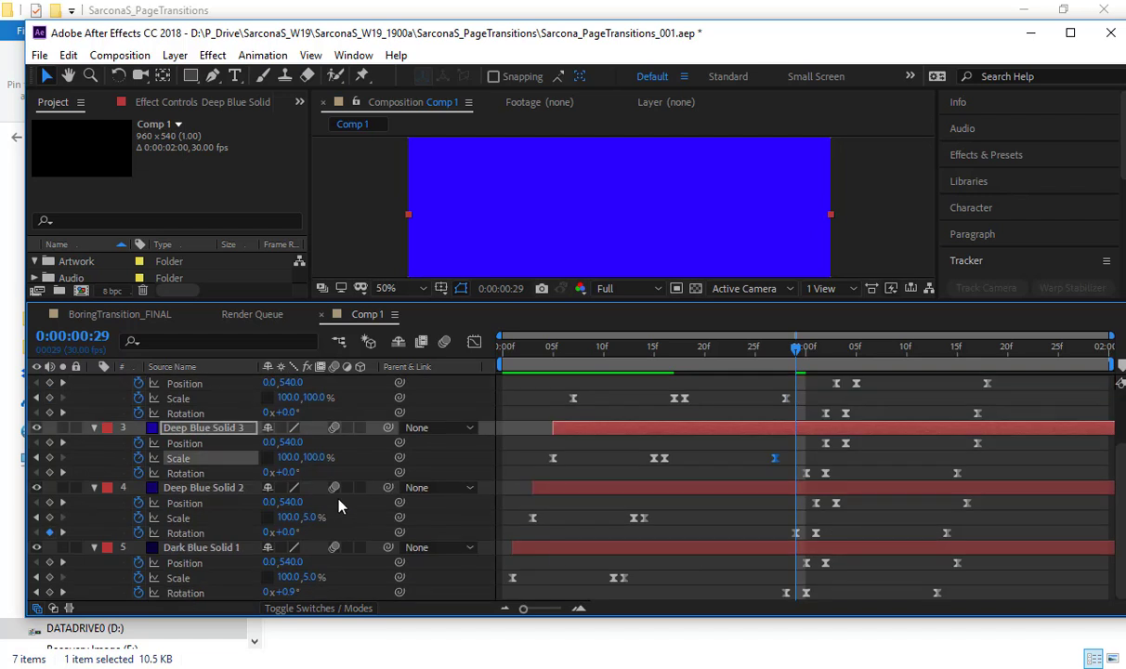
# Paste the full-size scale keyframe onto Deep Blue Solid 2 and place it at 0:00:00:25.
pyautogui.click(179, 517)
pyautogui.hotkey('ctrl', 'v')
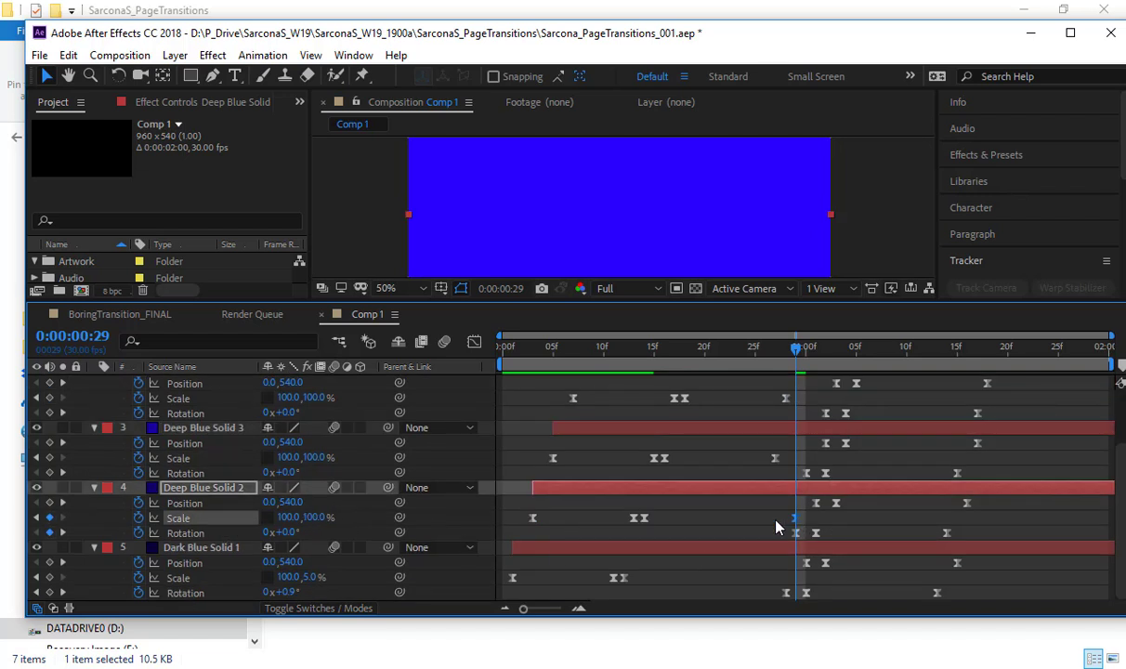
pyautogui.moveTo(795, 518); pyautogui.dragTo(754, 517)
# Paste the full-size scale keyframe onto Dark Blue Solid 1 at 0:00:00:23.
pyautogui.moveTo(761, 348); pyautogui.dragTo(735, 351)
pyautogui.click(205, 577)
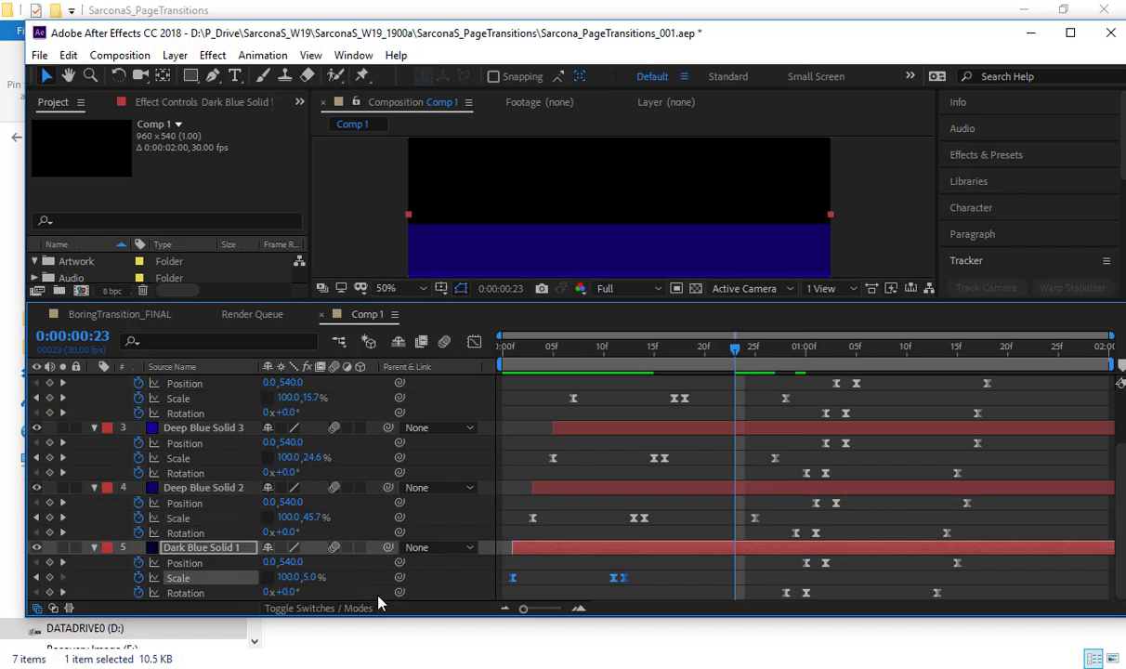
pyautogui.scroll(2, 542, 399)
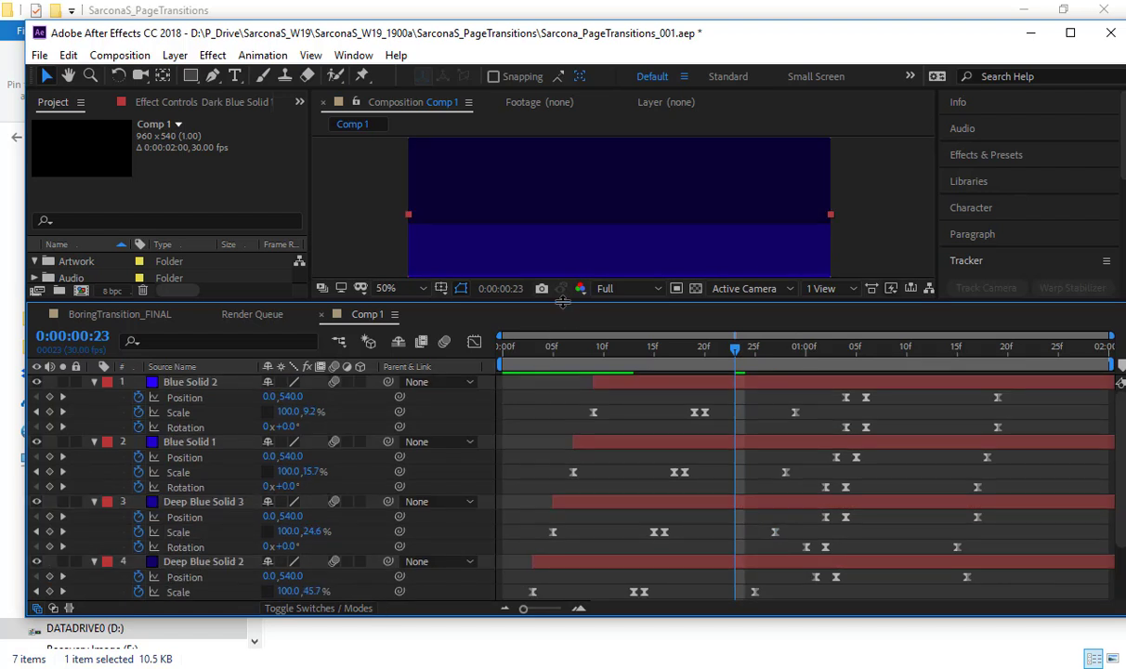
# Preview the full five-layer animation in an enlarged viewer, then restore the tall timeline.
pyautogui.moveTo(563, 301); pyautogui.dragTo(544, 458)
pyautogui.press('space')
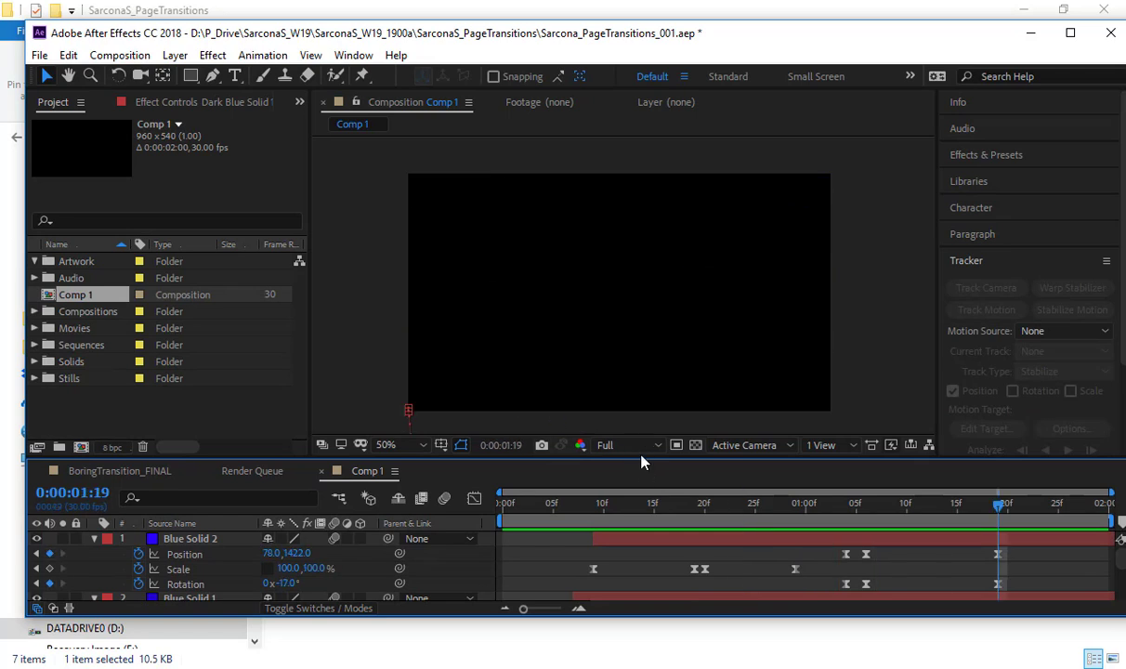
pyautogui.moveTo(640, 457); pyautogui.dragTo(621, 271)
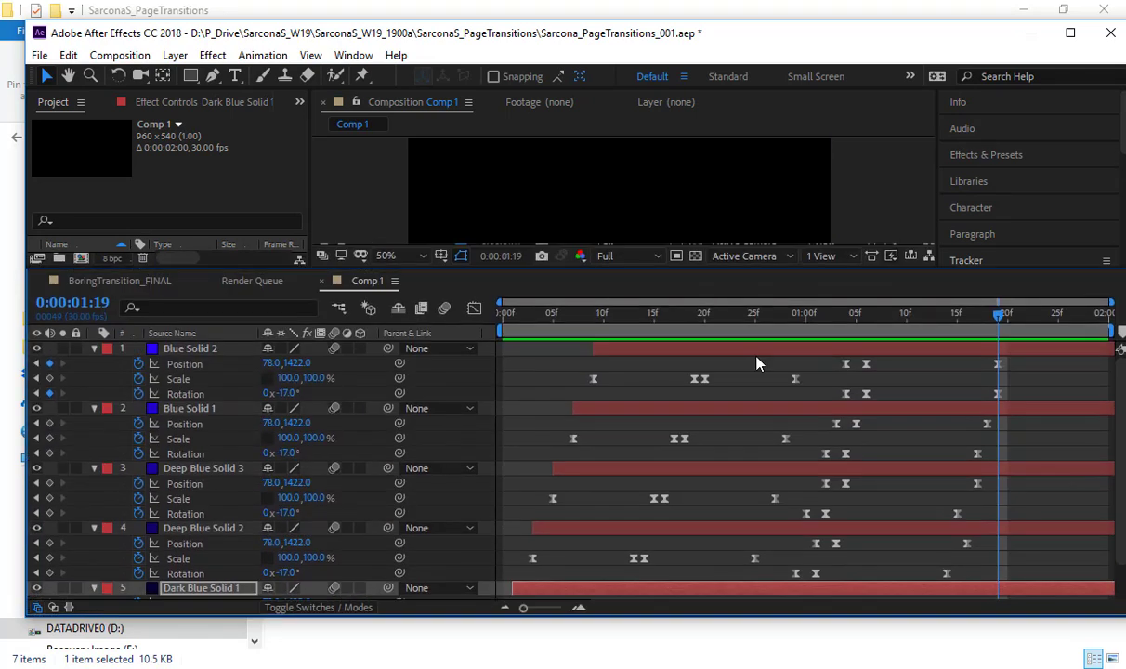
# Delete all position and rotation keyframes from Blue Solid 1, Deep Blue Solid 3, Deep Blue Solid 2 and Dark Blue Solid 1.
pyautogui.press('u')
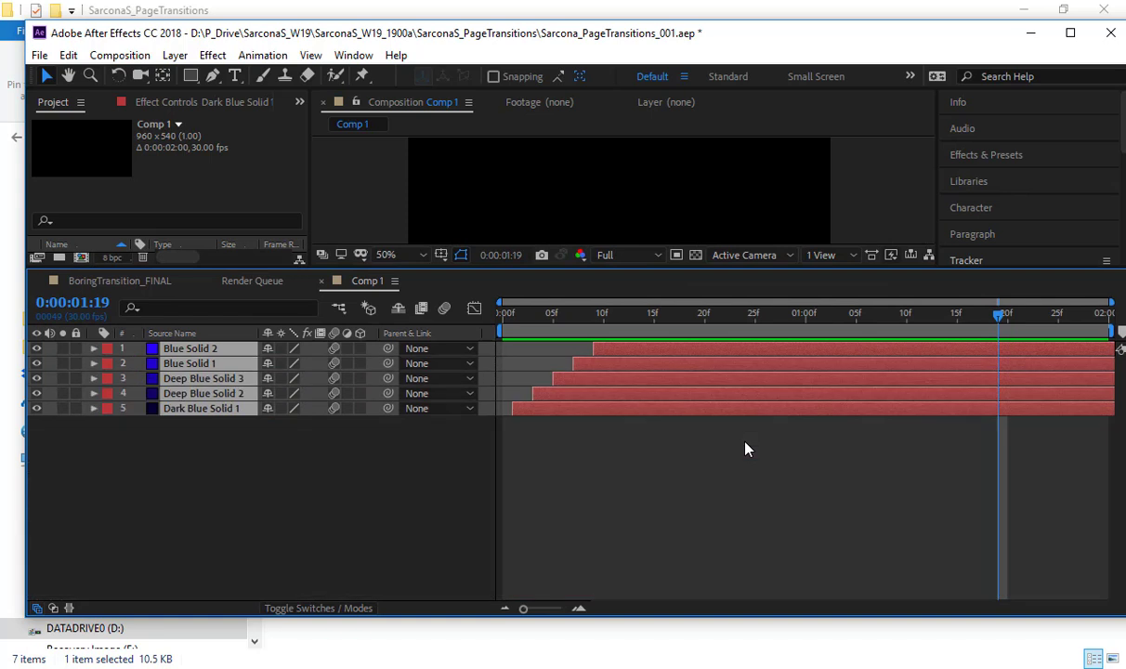
pyautogui.press('u')
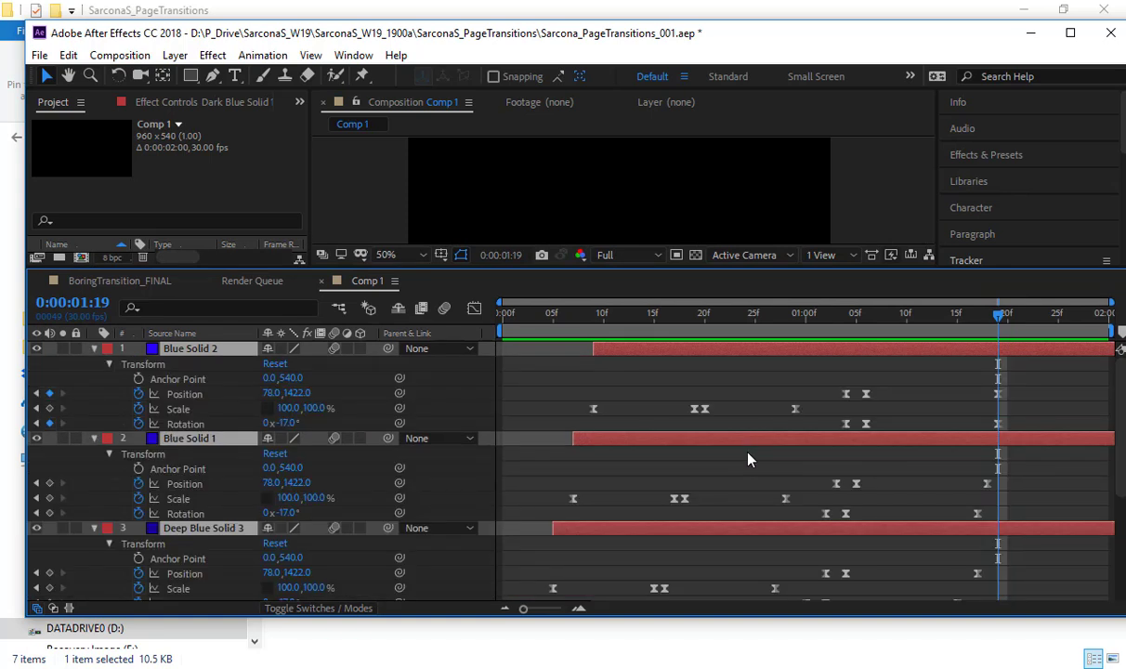
pyautogui.press('u')
pyautogui.press('u')
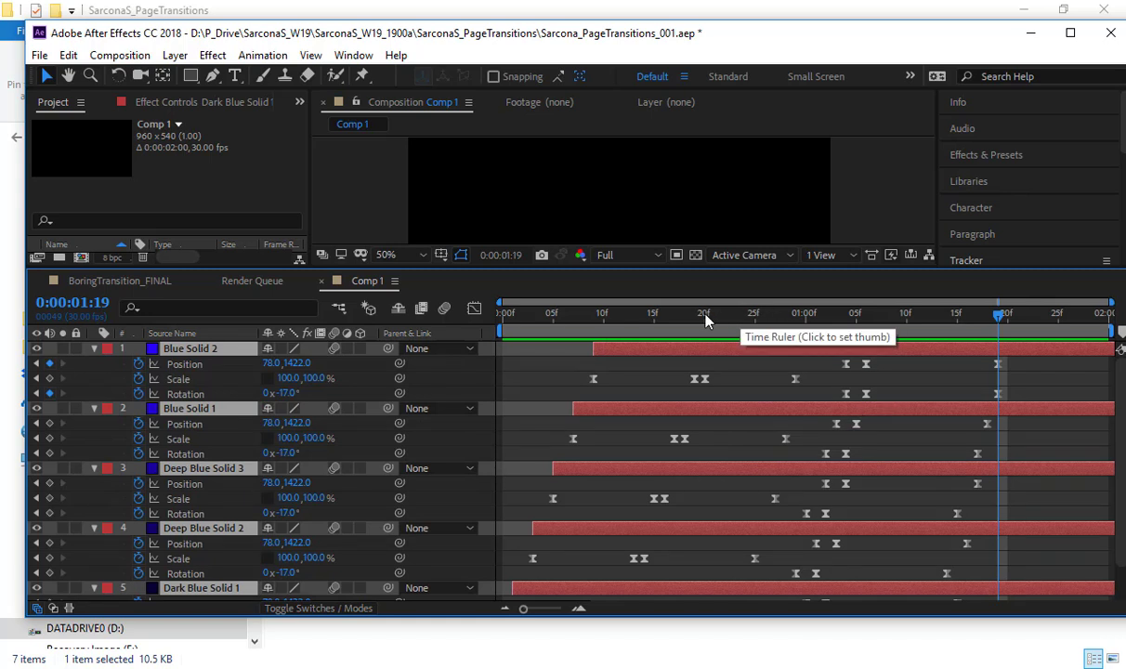
pyautogui.press('Home')
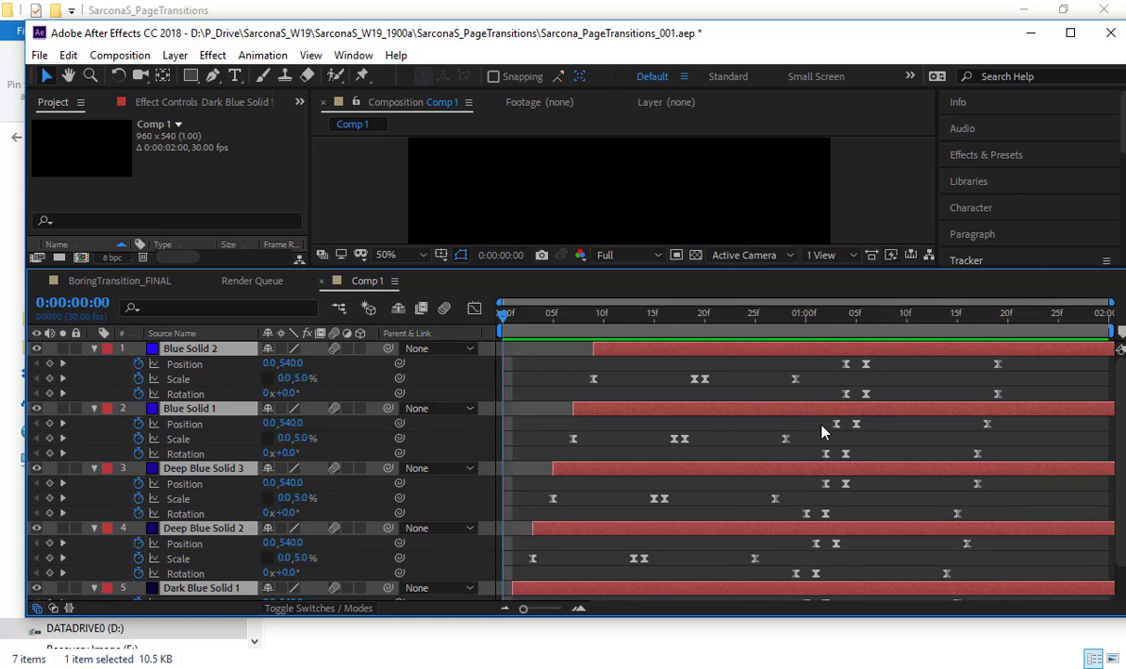
pyautogui.moveTo(821, 425); pyautogui.dragTo(1035, 613)
pyautogui.press('Delete')
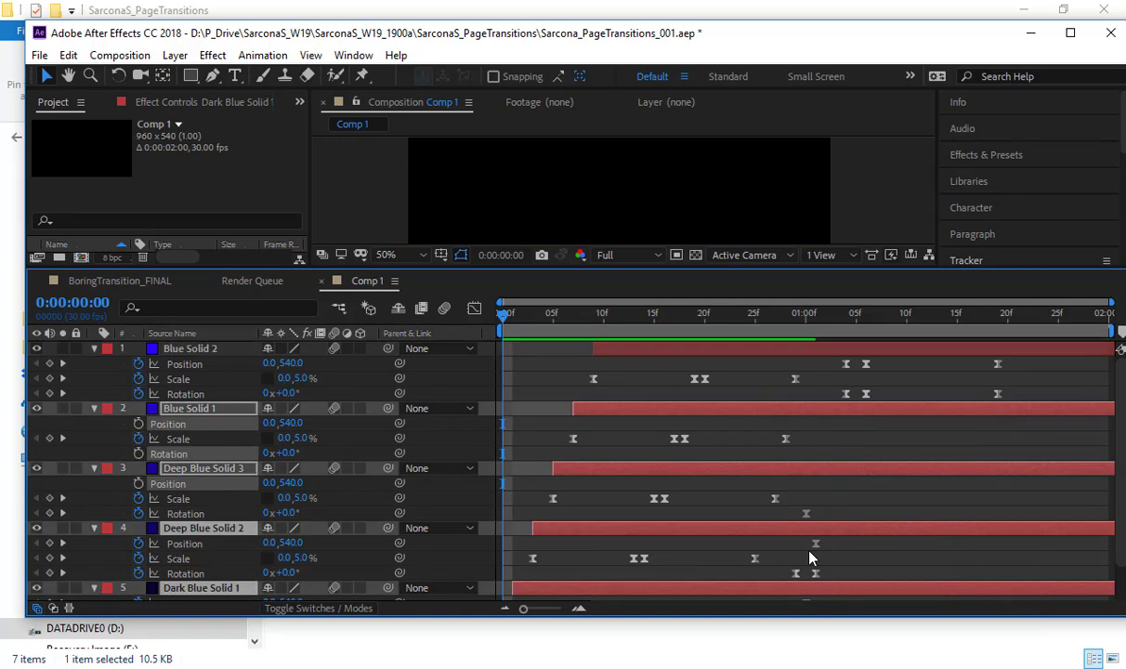
pyautogui.moveTo(789, 516); pyautogui.dragTo(932, 589)
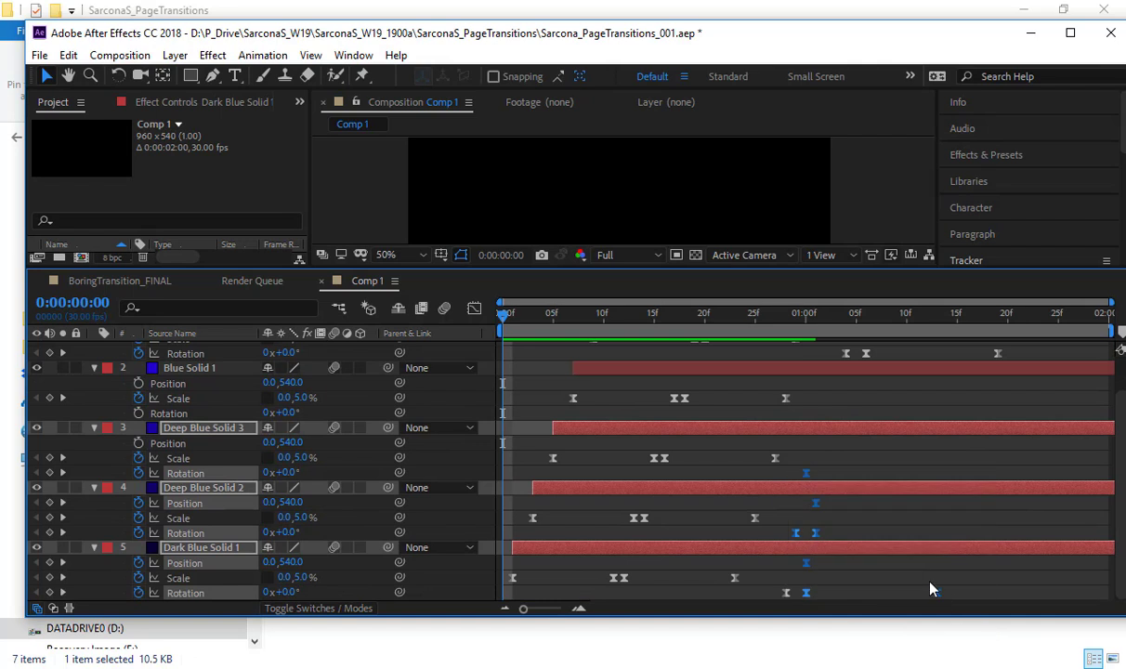
pyautogui.press('Delete')
pyautogui.scroll(2, 883, 450)
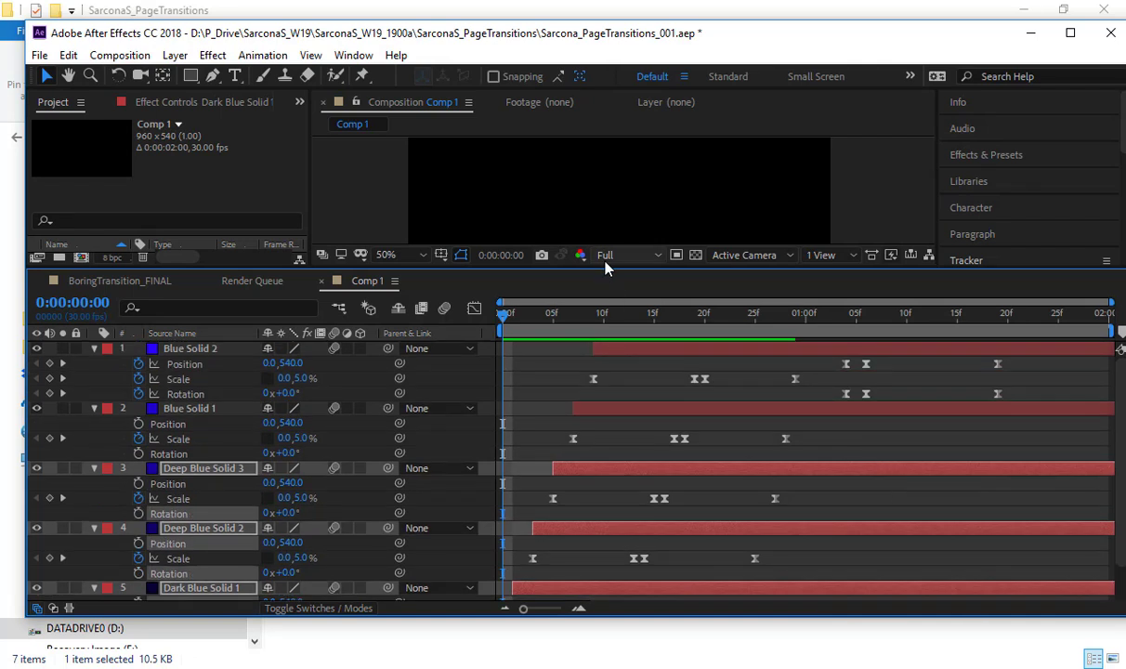
# Preview the transition with only Blue Solid 2 keeping its fall animation.
pyautogui.moveTo(611, 268); pyautogui.dragTo(605, 477)
pyautogui.press('space')
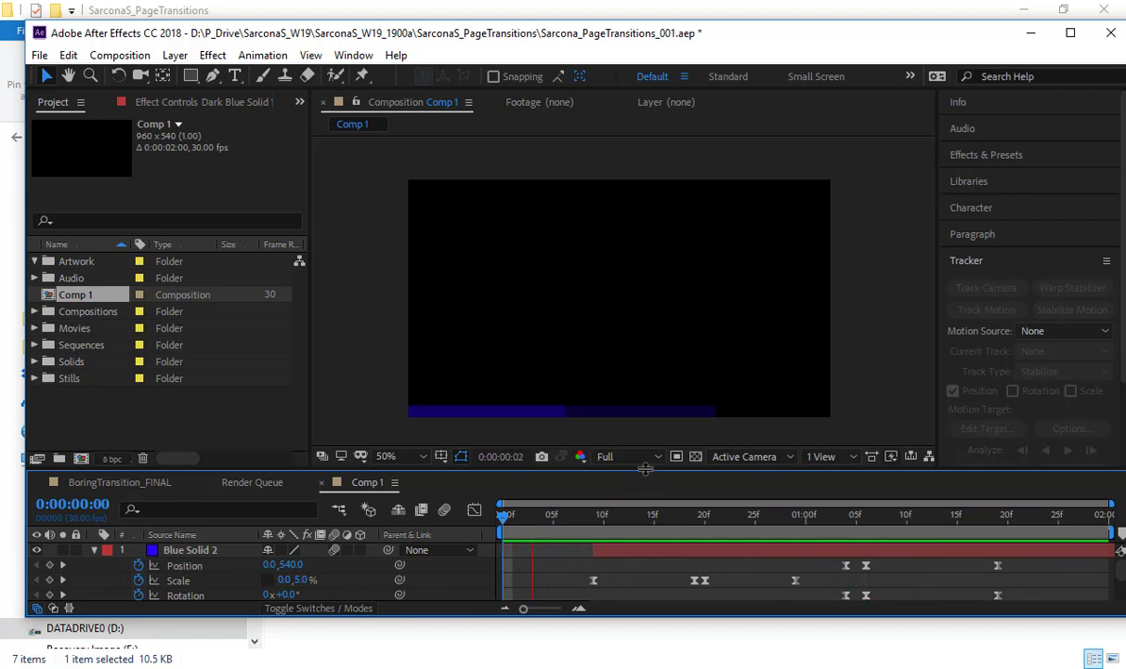
pyautogui.moveTo(648, 475); pyautogui.dragTo(650, 264)
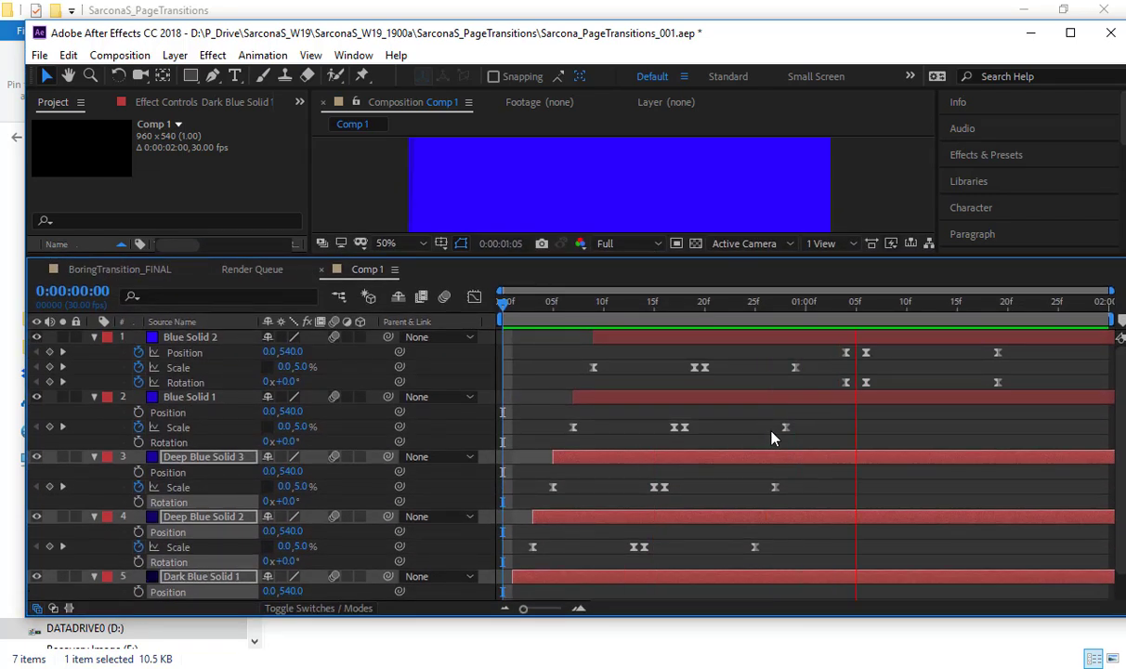
# Trim the ends of Blue Solid 1, Deep Blue Solid 3, Deep Blue Solid 2 and Dark Blue Solid 1 to 0:00:01:01.
pyautogui.click(789, 307)
pyautogui.moveTo(789, 310); pyautogui.dragTo(796, 308)
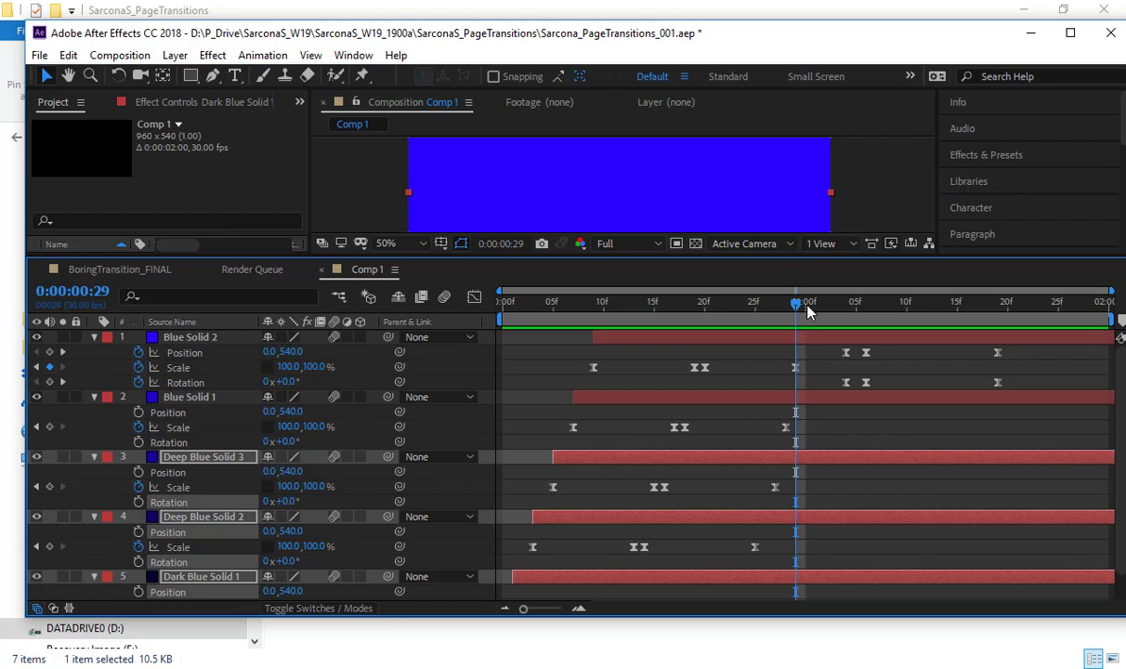
pyautogui.press('pagedown')
pyautogui.press('pagedown')
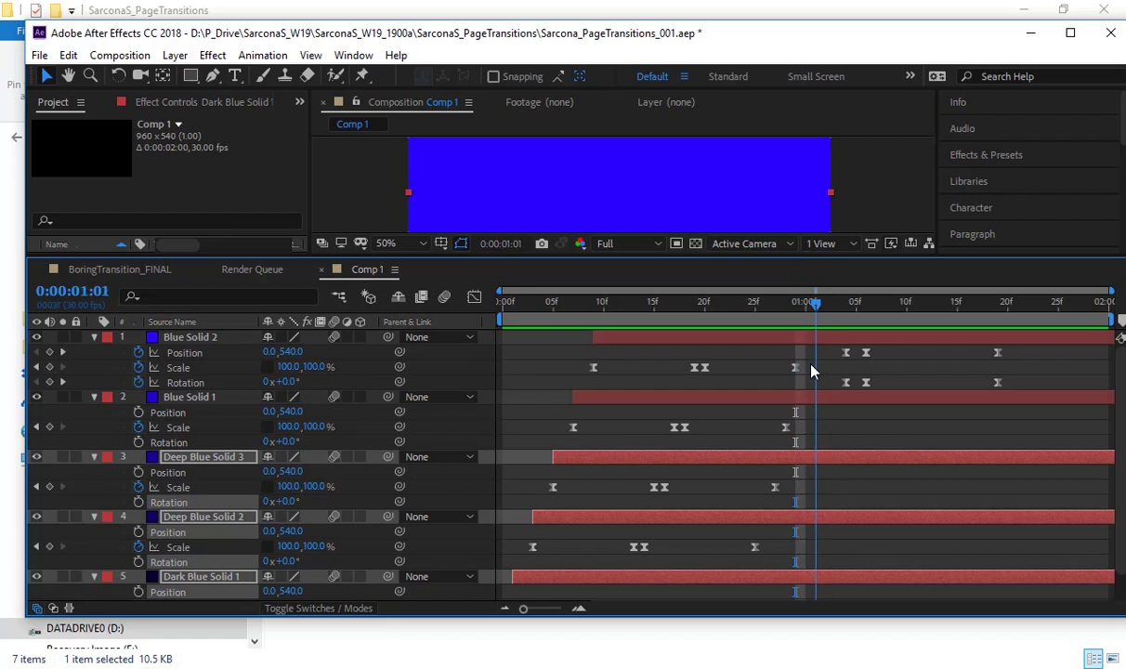
pyautogui.click(815, 400)
pyautogui.keyDown('shift'); pyautogui.click(819, 579); pyautogui.keyUp('shift')
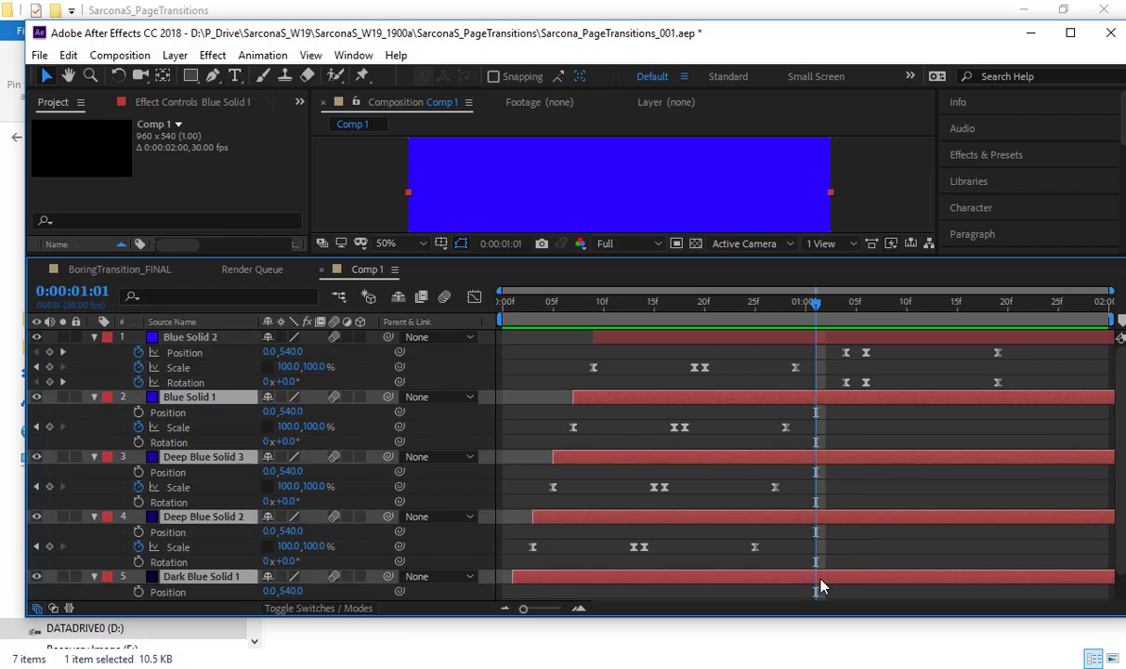
pyautogui.hotkey('alt', ']')
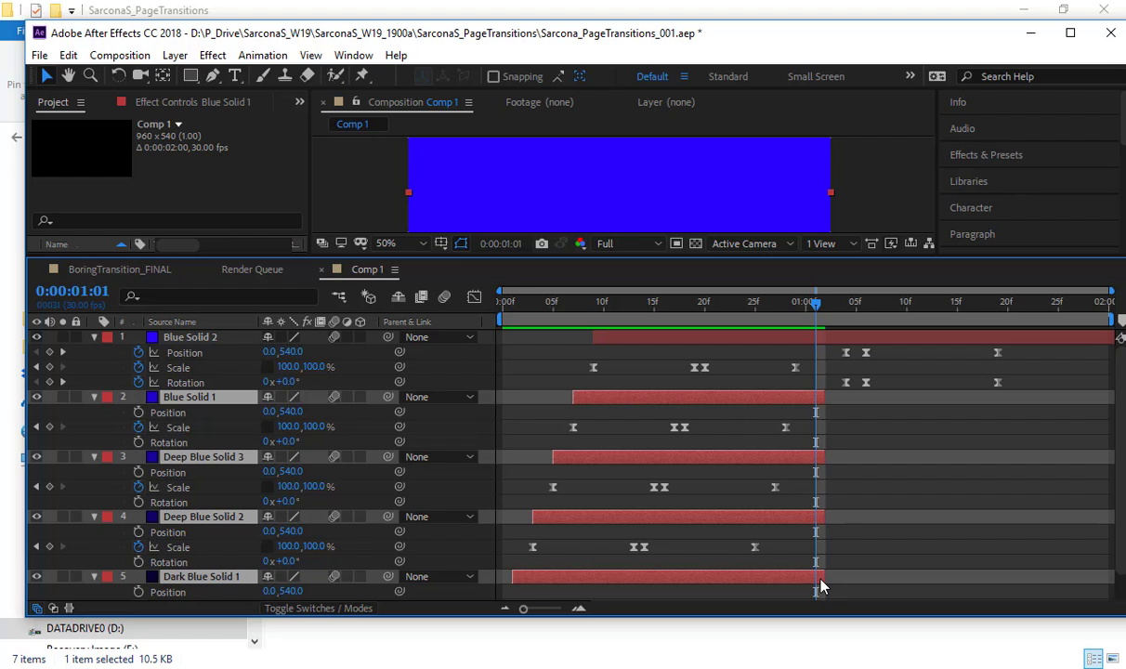
# Collapse all layers, preview the trimmed transition and enable motion blur for the composition.
pyautogui.hotkey('ctrl', 'a')
pyautogui.press('u')
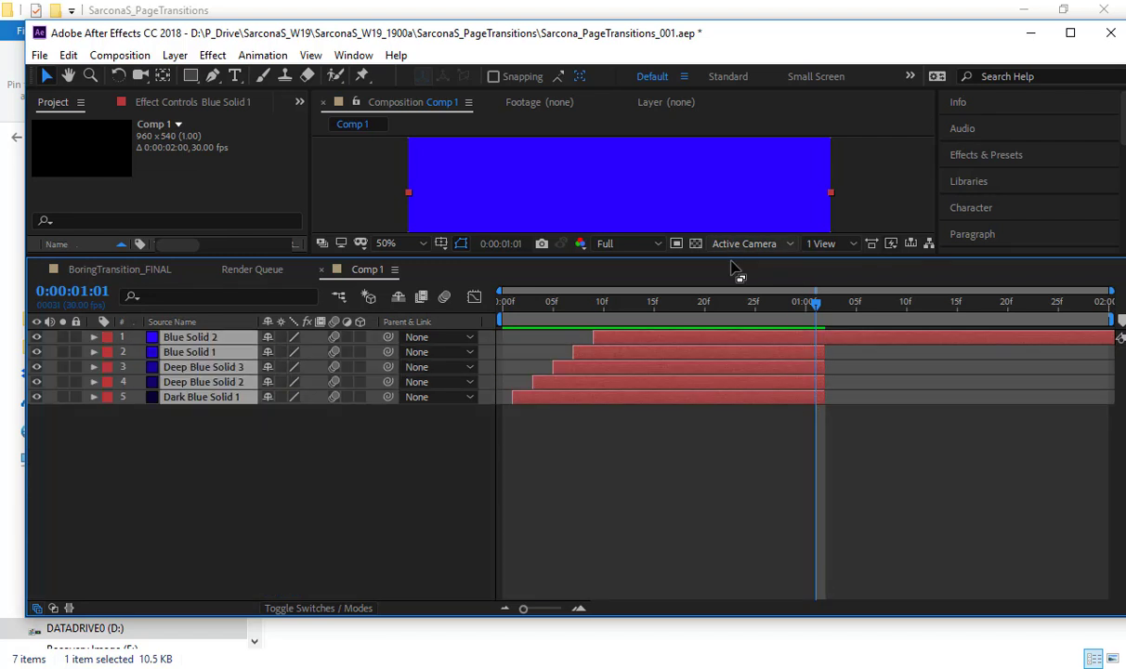
pyautogui.moveTo(736, 261); pyautogui.dragTo(734, 465)
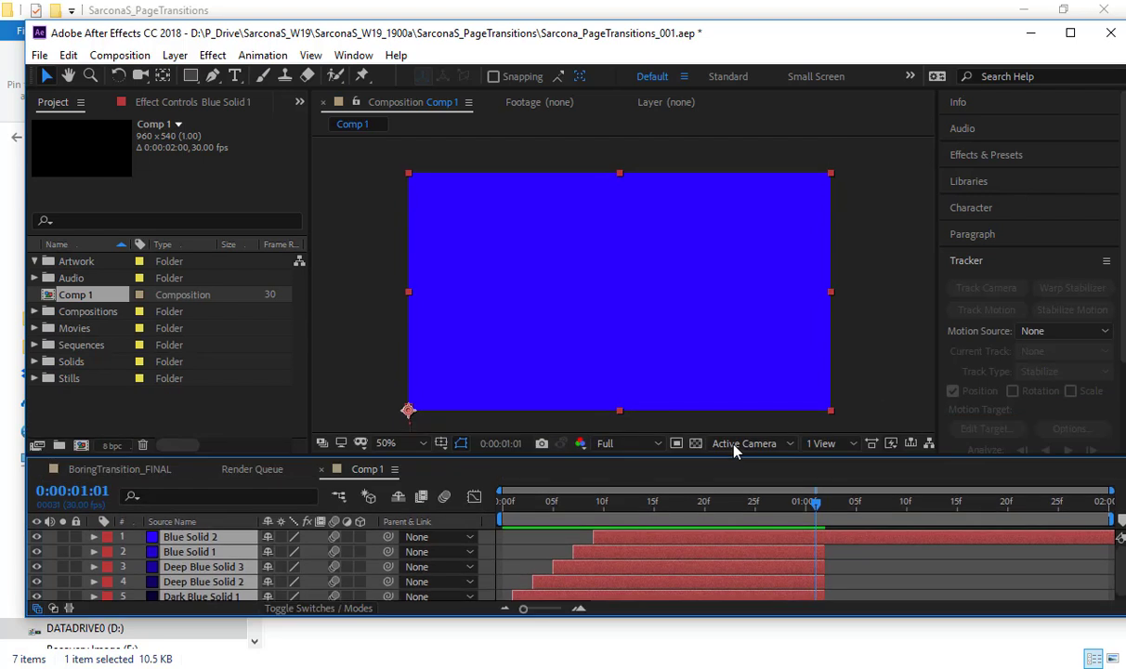
pyautogui.press('space')
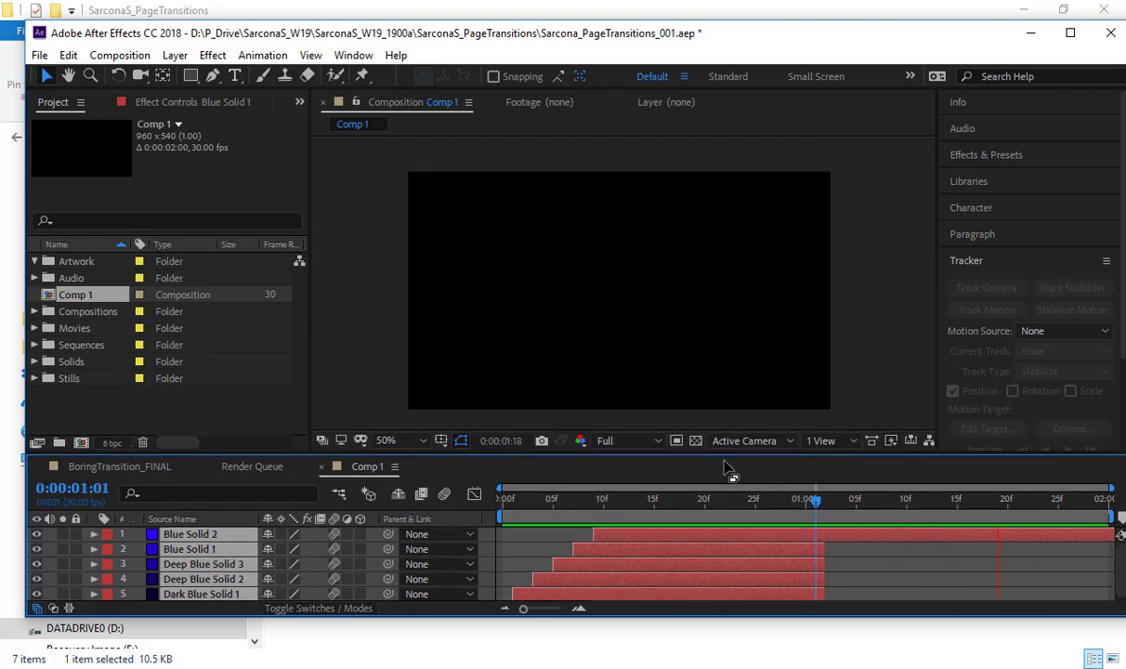
pyautogui.click(444, 495)
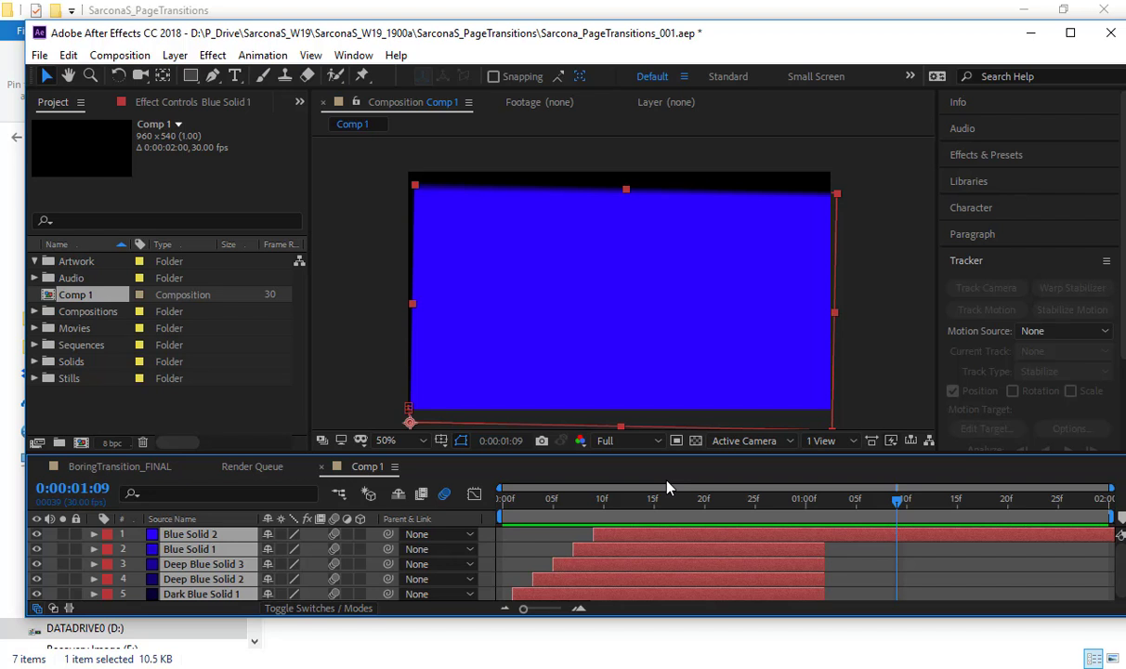
# Rename Comp 1 as AwesomeBlueScaleDrop_FINAL and move it into the Compositions folder.
pyautogui.click(100, 298)
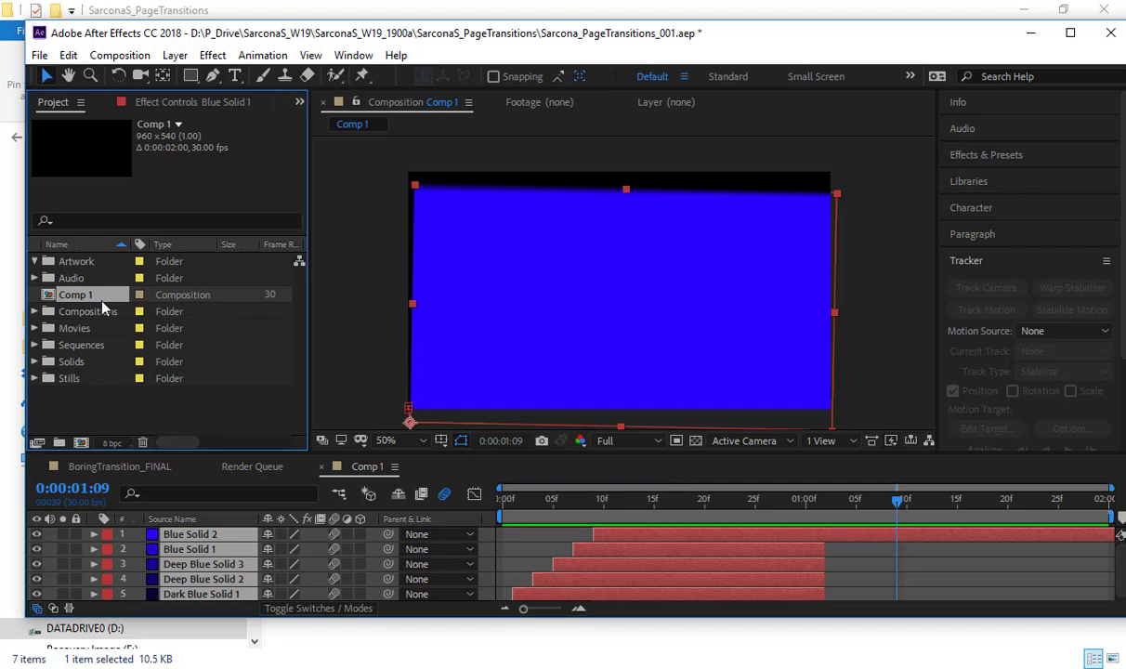
pyautogui.press('Return')
pyautogui.write('A')
pyautogui.write('wesomeBlue_')
pyautogui.write('caleDrop_FI')
pyautogui.write('NA')
pyautogui.press('Return')
pyautogui.moveTo(96, 294); pyautogui.dragTo(90, 314)
# Create a new 960 x 540, 30 fps, two-second composition and add a comp-sized blue solid.
pyautogui.hotkey('ctrl', 'n')
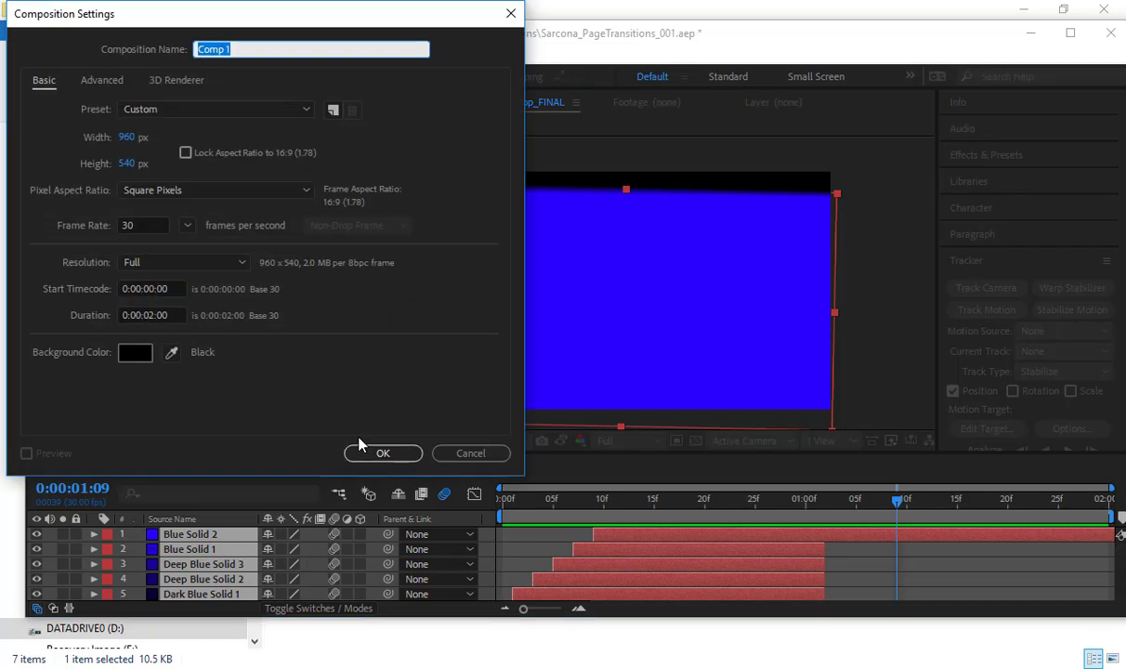
pyautogui.click(383, 452)
pyautogui.click(175, 55)
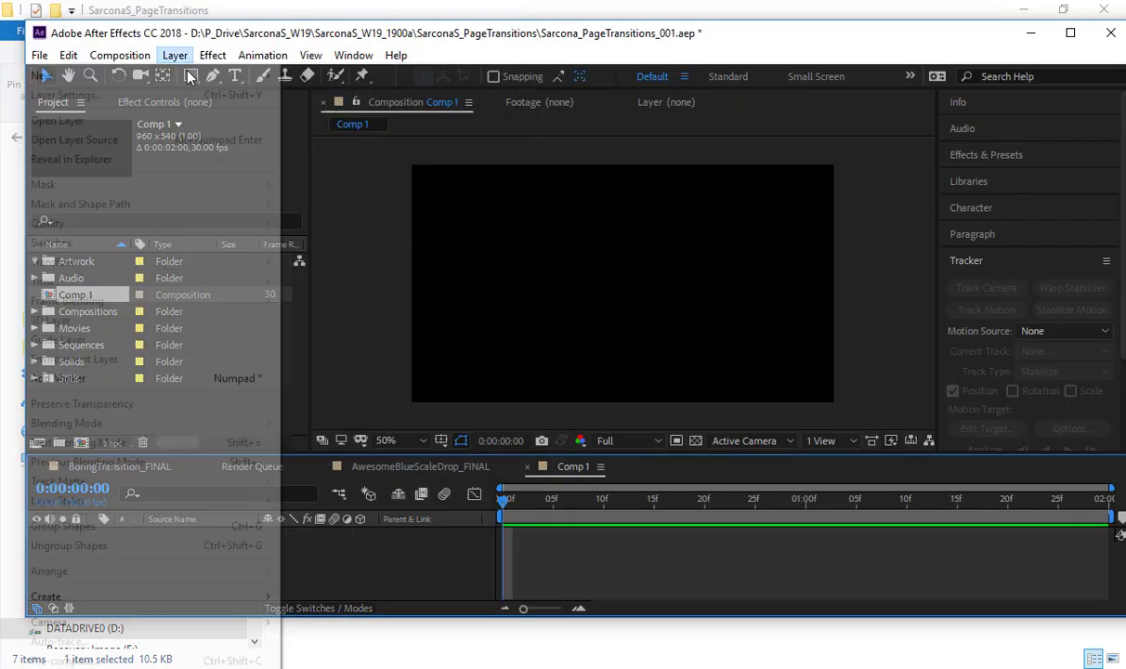
pyautogui.moveTo(232, 75)
pyautogui.click(304, 97)
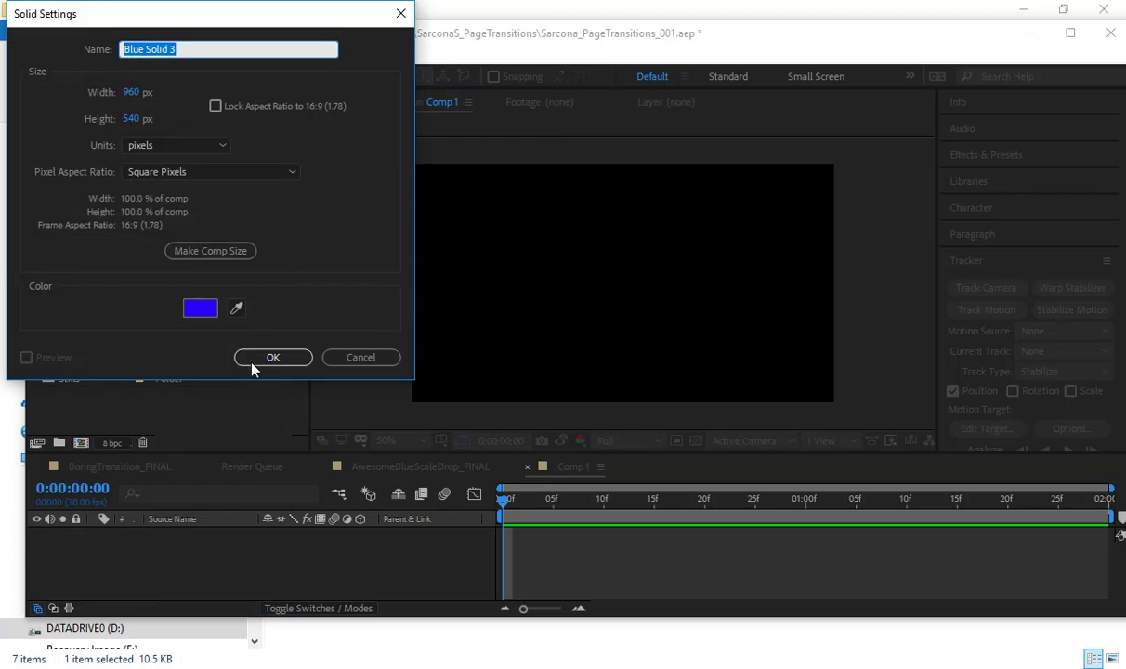
pyautogui.click(283, 357)
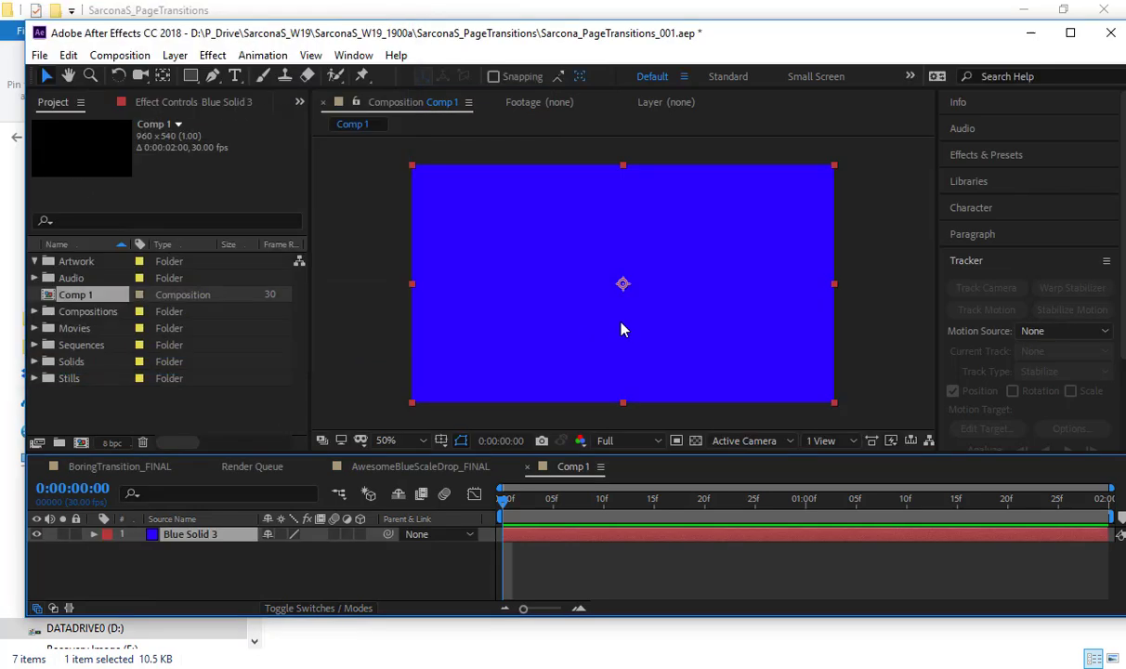
# Shift Blue Solid 3 slightly off the frame's centre and set its rotation to 45°.
pyautogui.press(',')
pyautogui.moveTo(556, 311)
pyautogui.mouseDown()
pyautogui.moveTo(312, 301)
pyautogui.moveTo(506, 292)
pyautogui.moveTo(557, 307)
pyautogui.mouseUp()
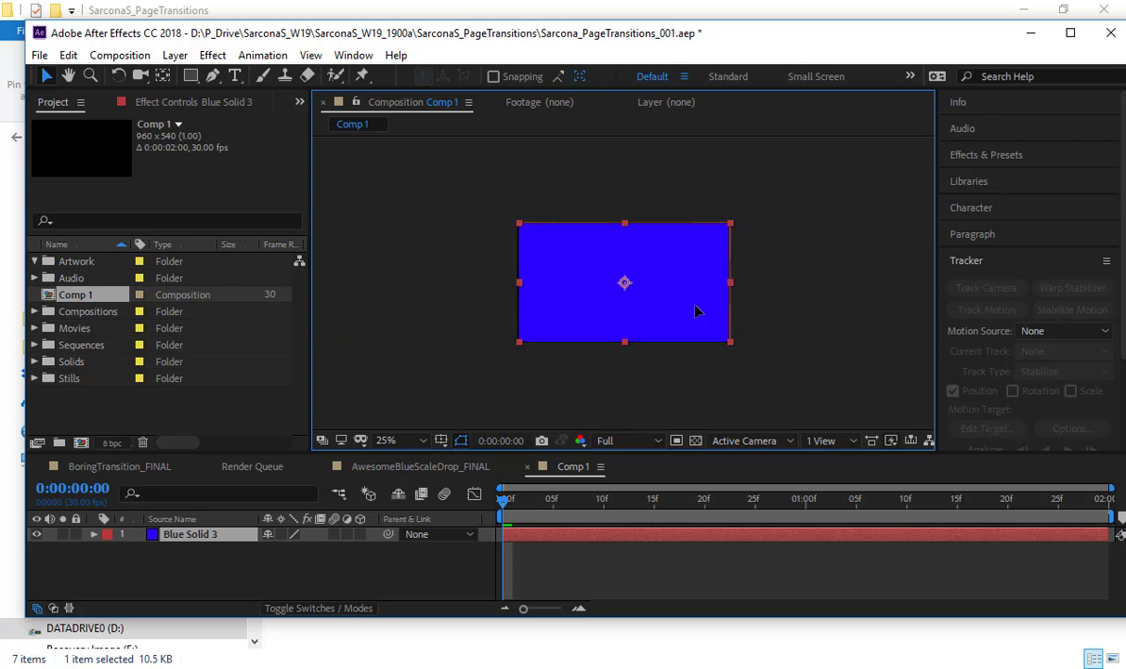
pyautogui.moveTo(699, 312); pyautogui.dragTo(640, 311)
pyautogui.press('r')
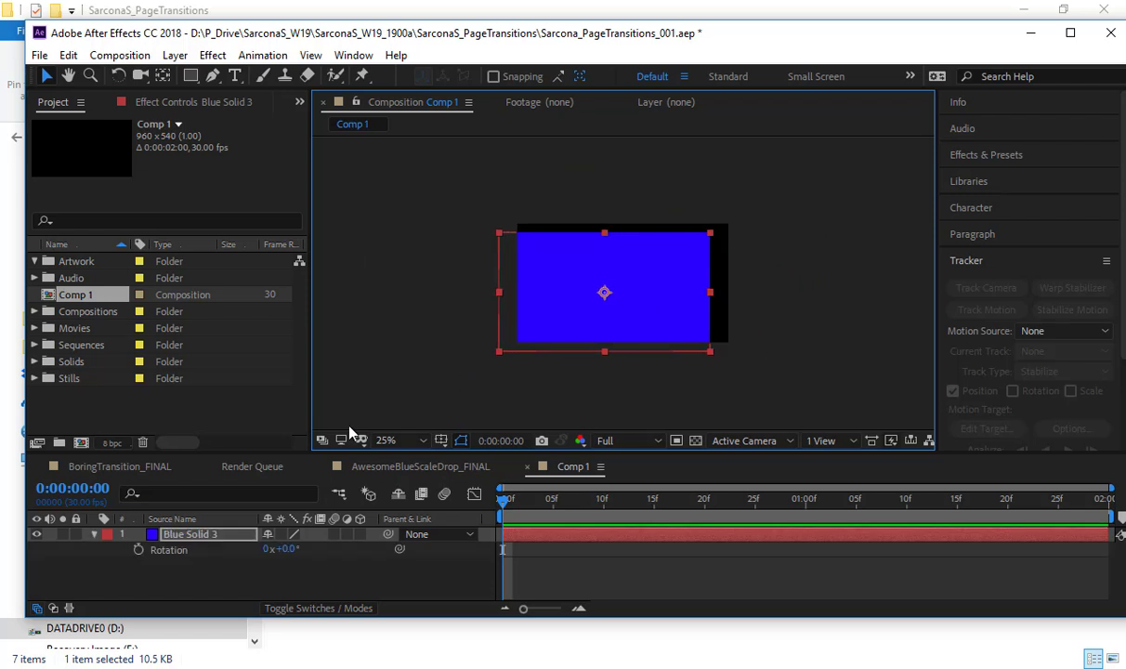
pyautogui.click(290, 550)
pyautogui.write('45')
pyautogui.press('Return')
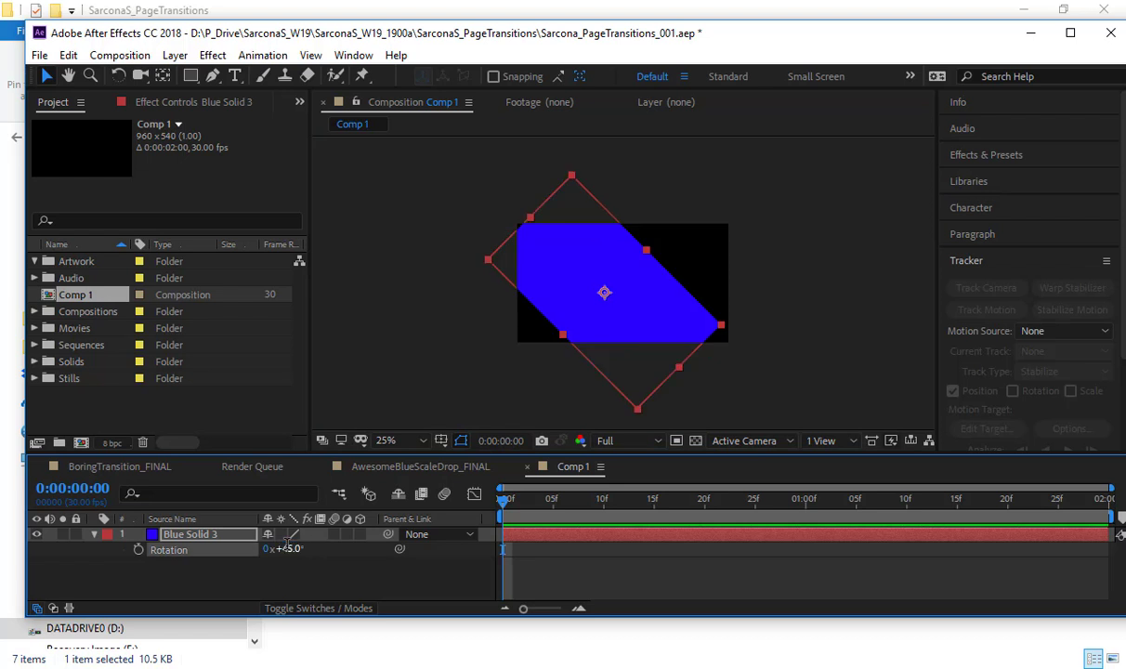
# Move Blue Solid 3's anchor point to the middle of its lower short edge and place it on the frame's lower-right corner.
pyautogui.moveTo(718, 326); pyautogui.dragTo(558, 405)
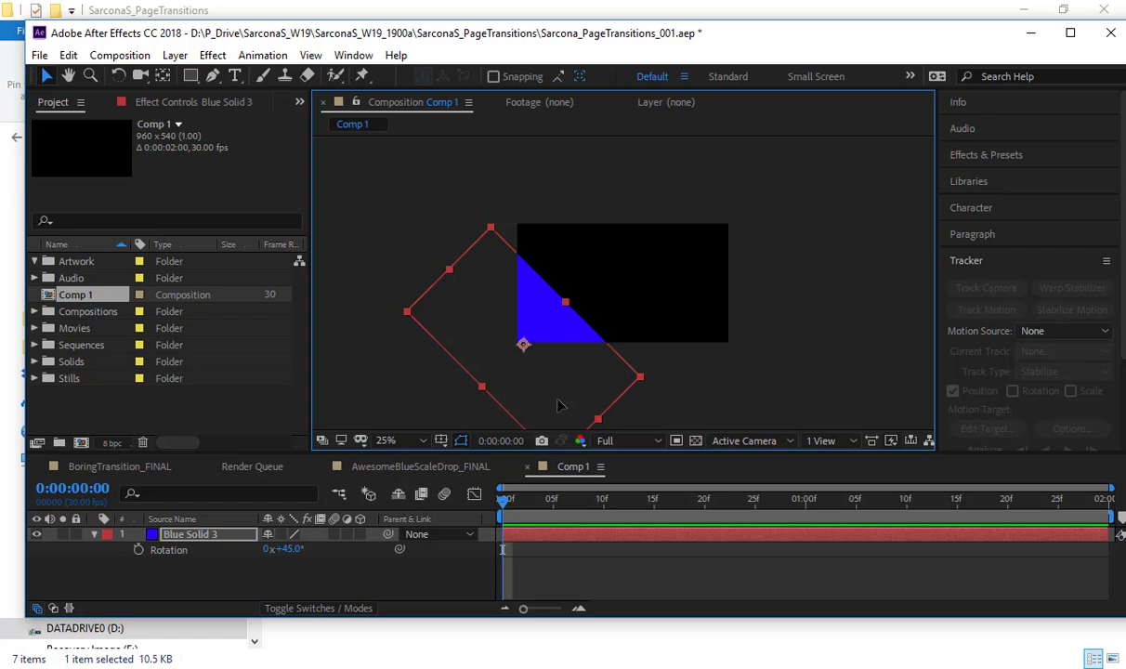
pyautogui.moveTo(566, 345); pyautogui.dragTo(746, 386)
pyautogui.press('y')
pyautogui.press('v')
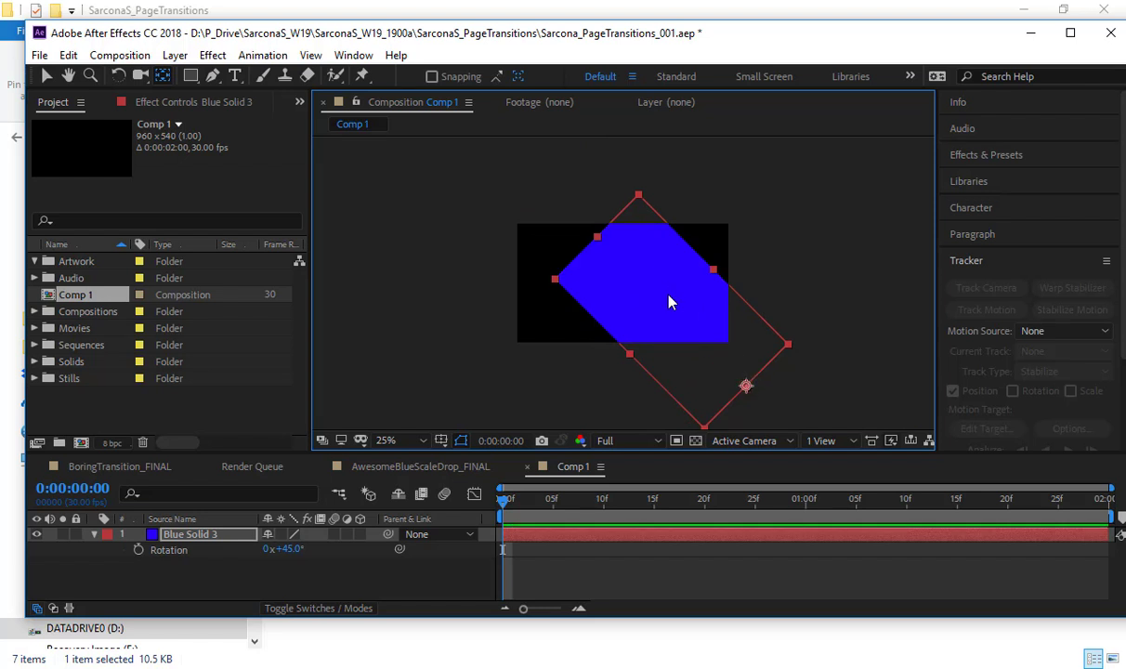
pyautogui.moveTo(670, 302); pyautogui.dragTo(656, 261)
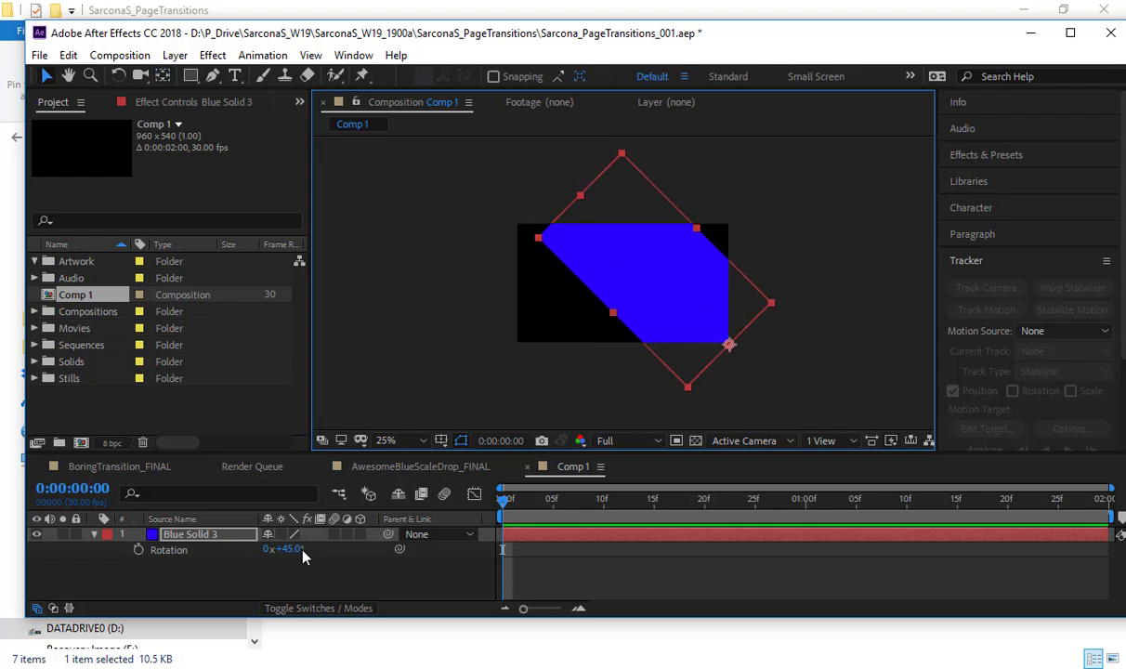
# Unlink Blue Solid 3's scale proportions and set its scale to 95.0, 21.0%.
pyautogui.press('s')
pyautogui.click(267, 550)
pyautogui.moveTo(291, 550); pyautogui.dragTo(341, 553)
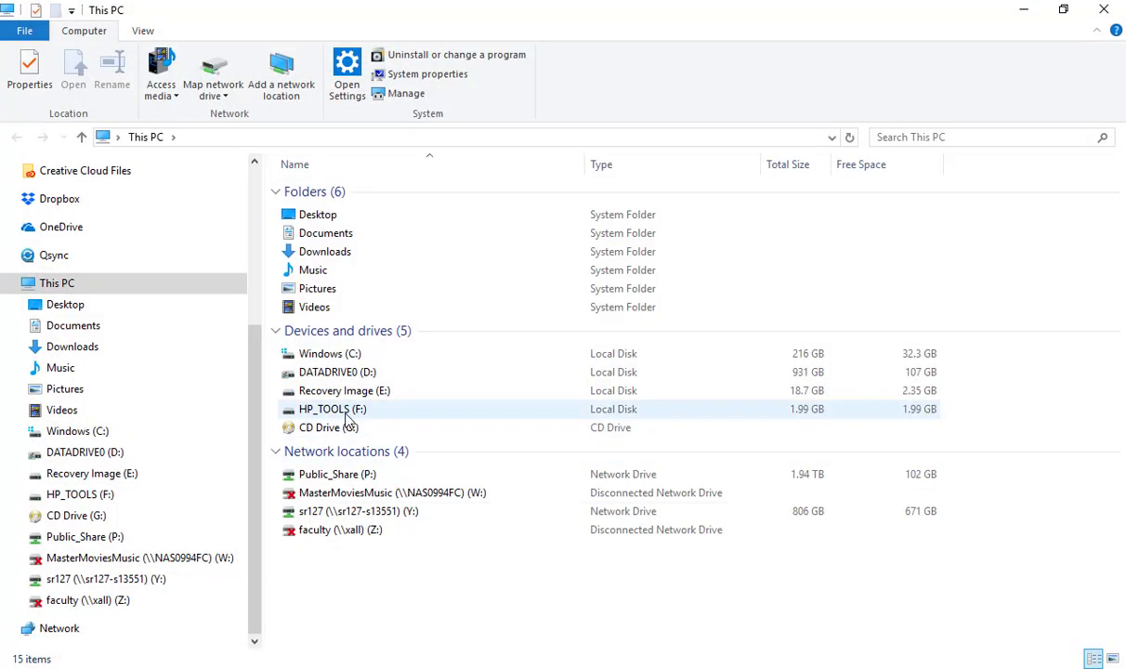
# Look through the TURNIN_TItleCard_01 folder inside 1900 on the sr127 network drive, then return to After Effects.
pyautogui.doubleClick(353, 511)
pyautogui.doubleClick(321, 191)
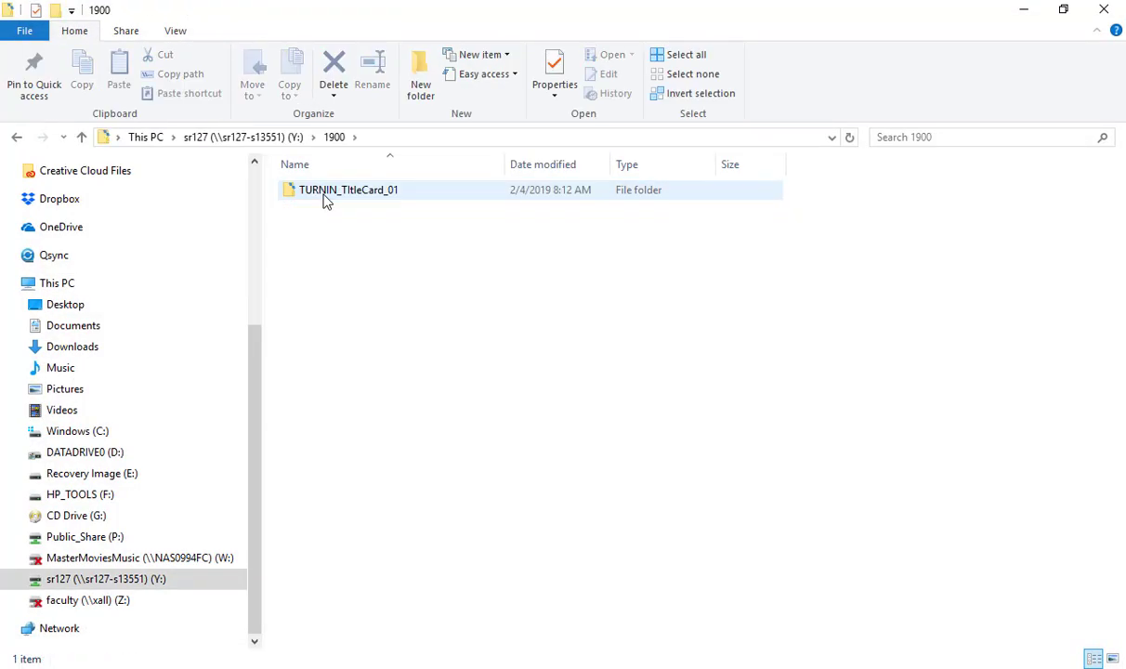
pyautogui.doubleClick(312, 189)
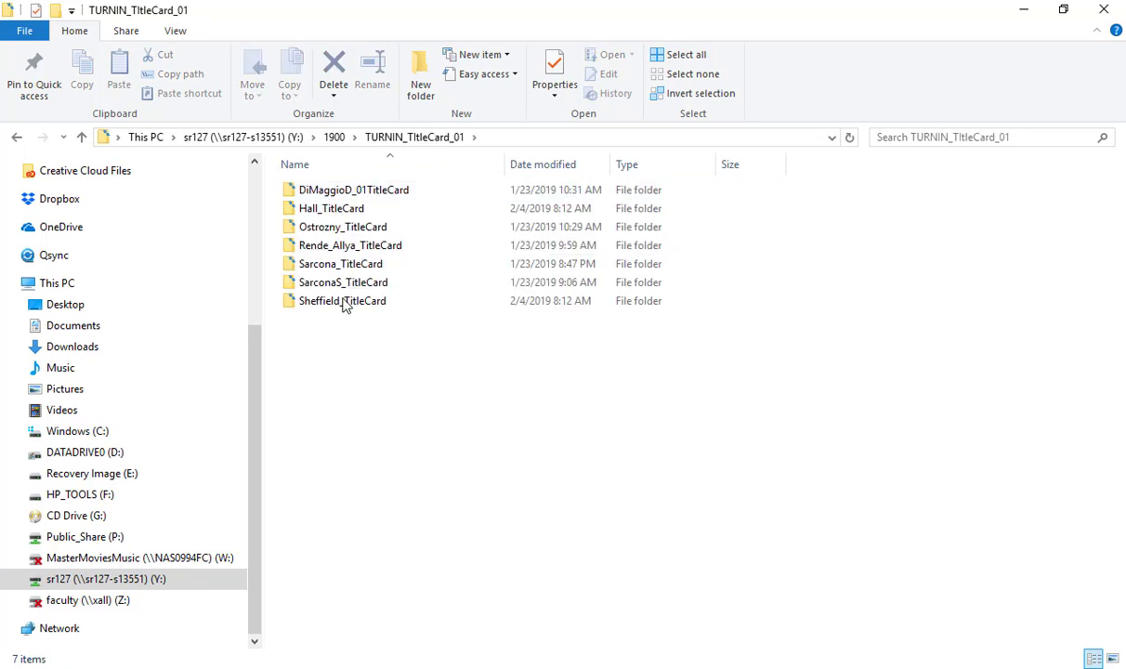
pyautogui.click(1023, 9)
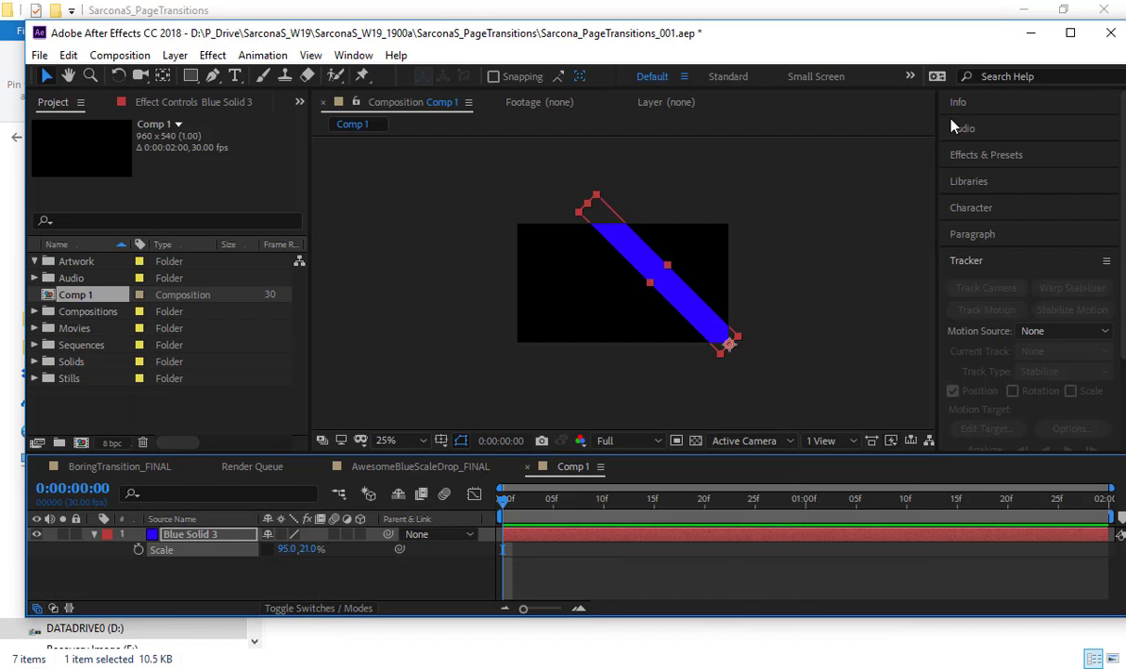